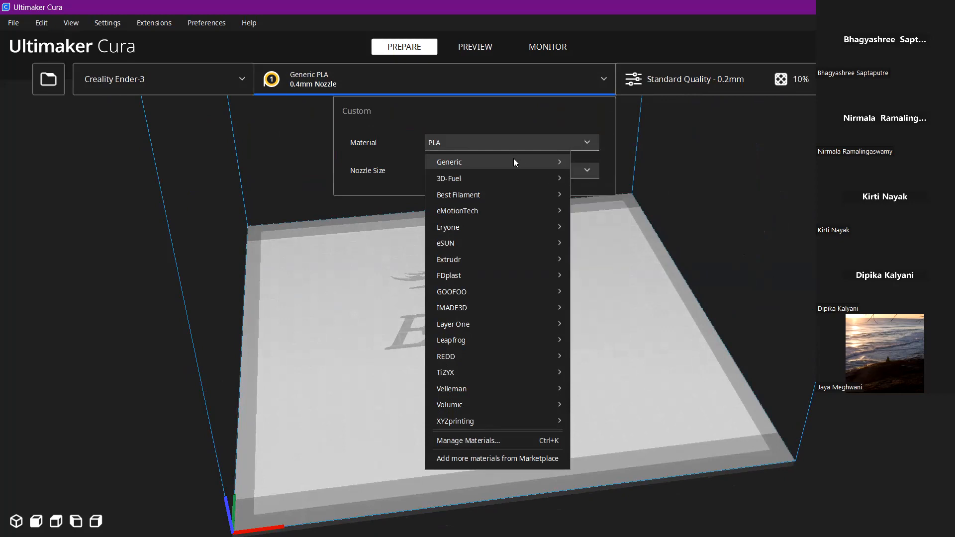
# Step: Examine the filament brands offered for the material setting, including Eryone's PLA variants, keeping the current material
pyautogui.moveTo(514, 174)
pyautogui.moveTo(652, 179)
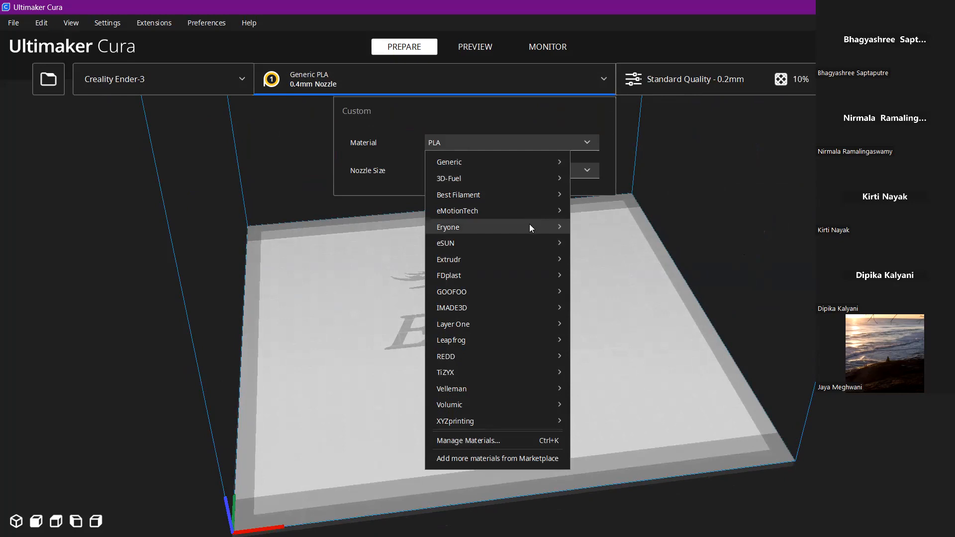
pyautogui.moveTo(529, 224)
pyautogui.moveTo(582, 244)
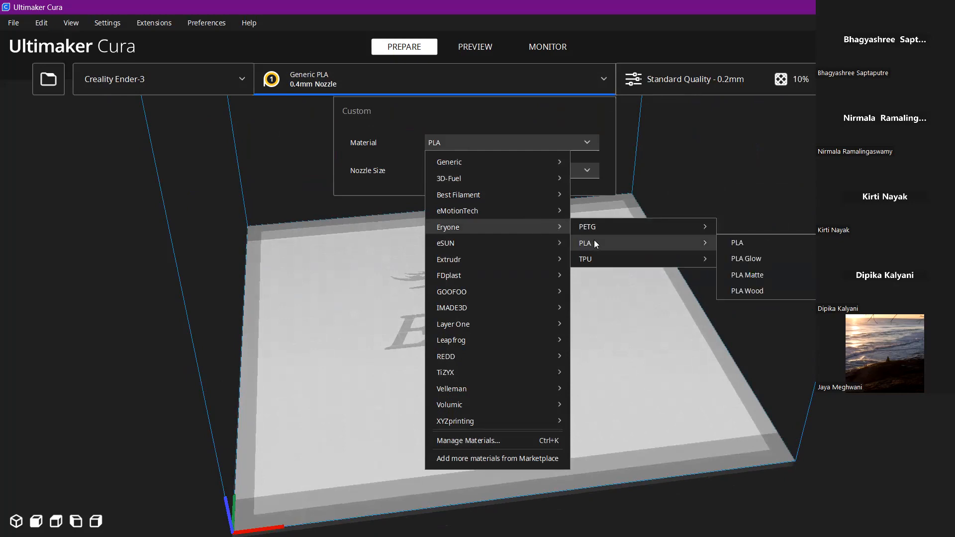
pyautogui.moveTo(664, 254)
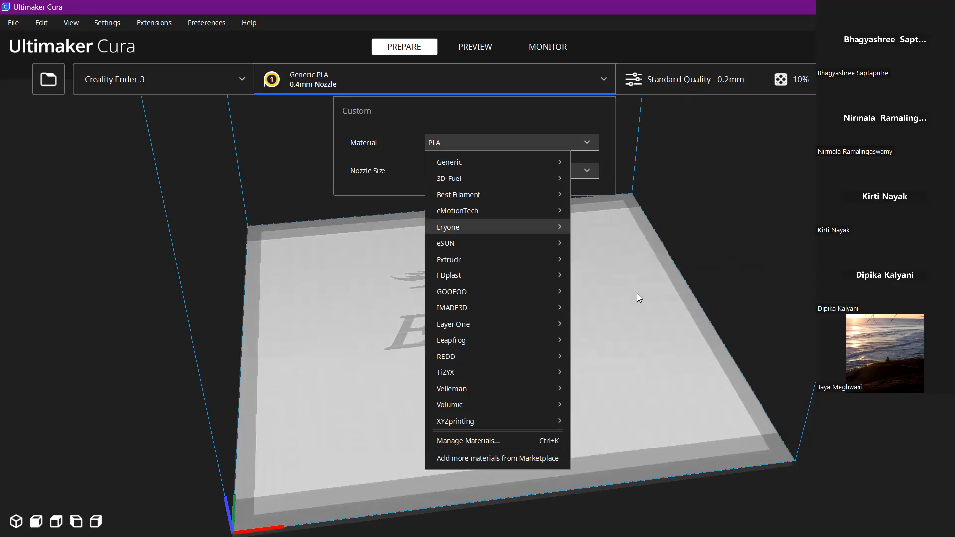
pyautogui.moveTo(530, 263)
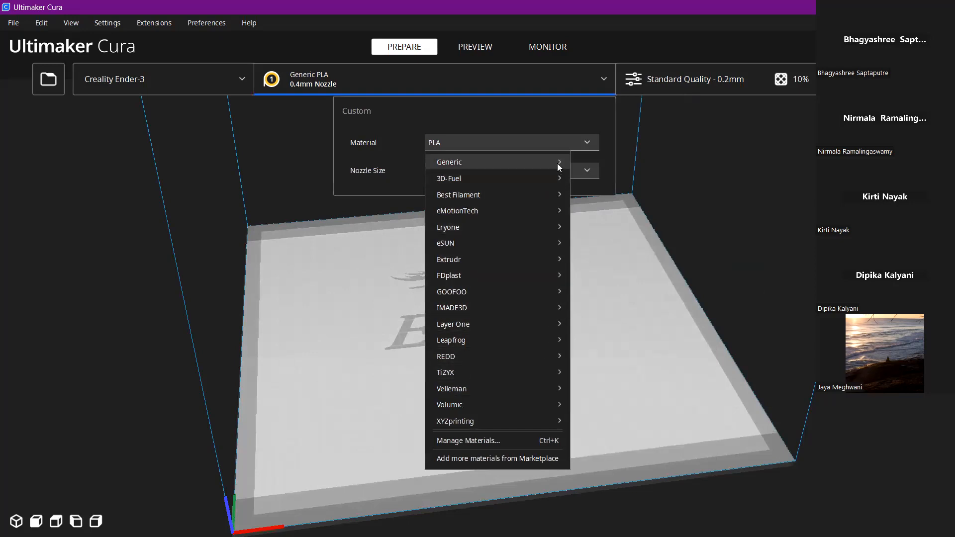
pyautogui.moveTo(557, 163)
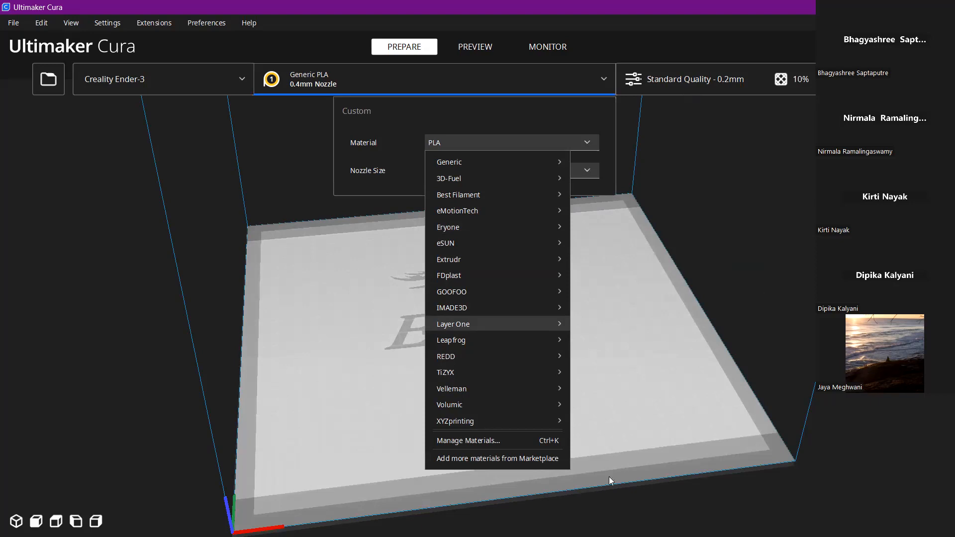
pyautogui.click(640, 259)
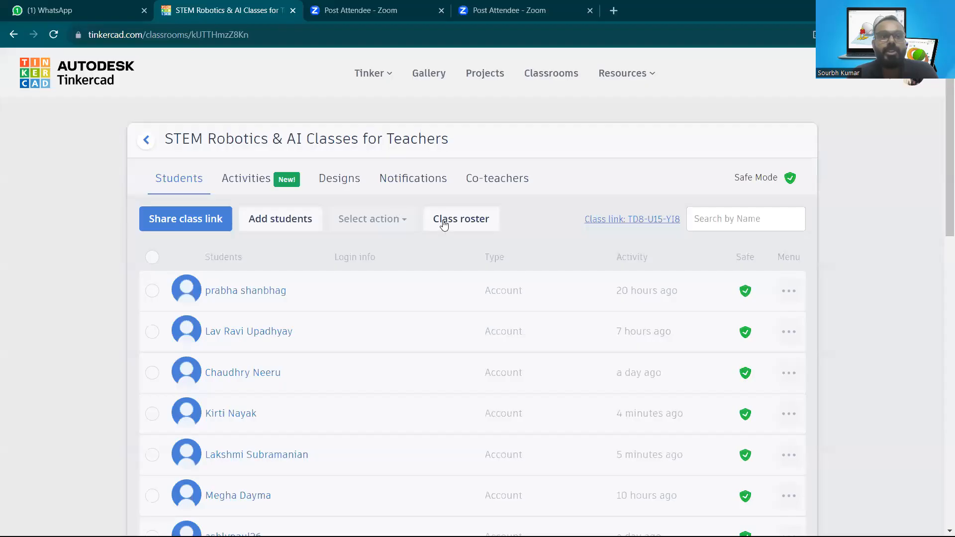
# Step: Review the class's student list in Tinkercad and open the class activity "Our First design stuff" to view the student work
pyautogui.scroll(-10, 447, 224)
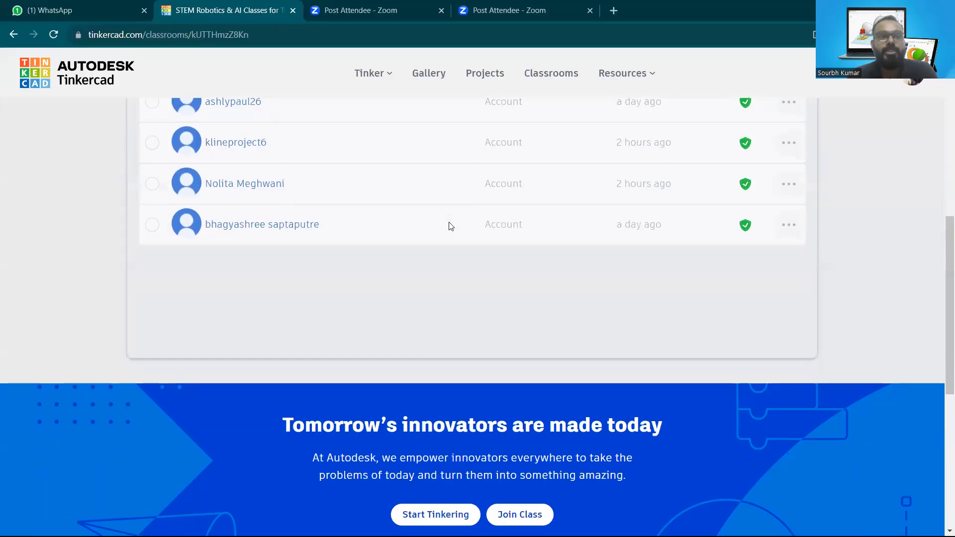
pyautogui.scroll(6, 452, 226)
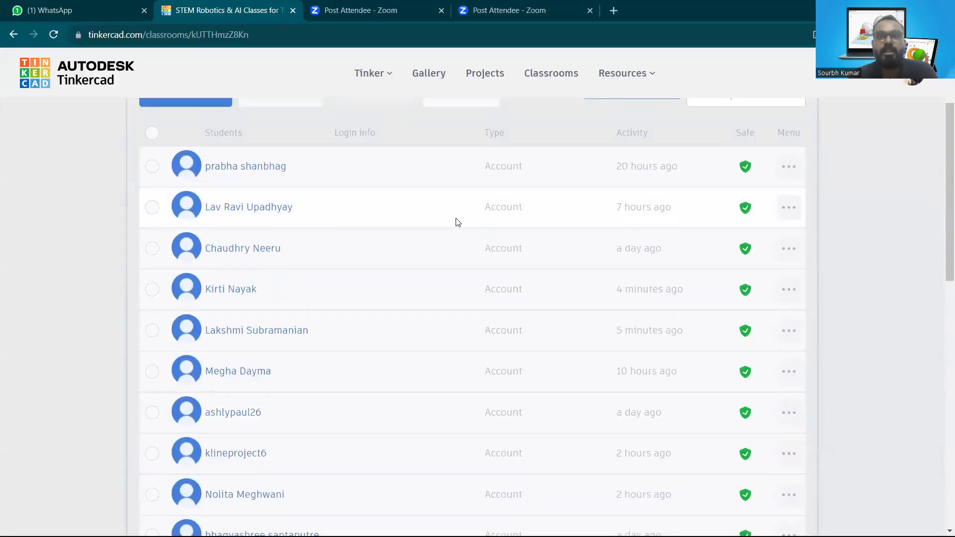
pyautogui.scroll(3, 458, 222)
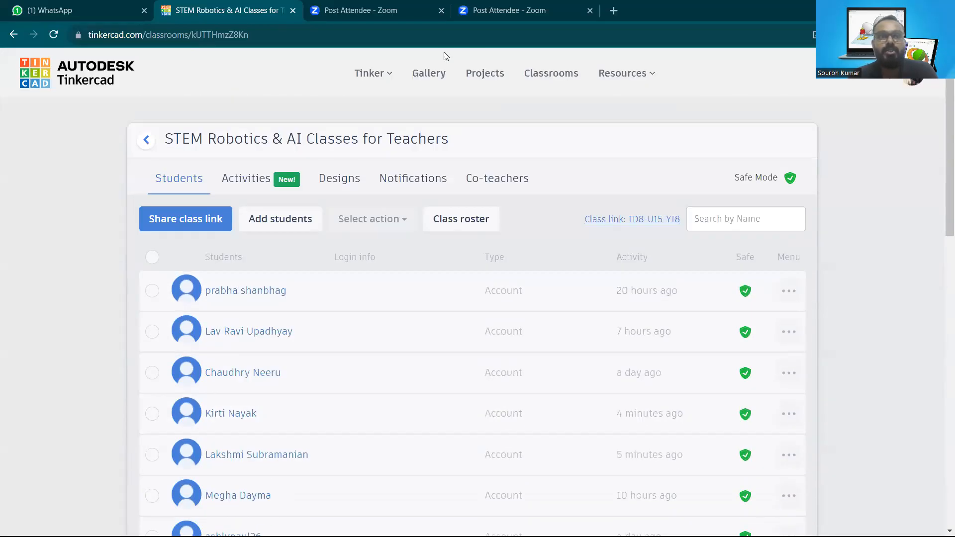
pyautogui.click(246, 189)
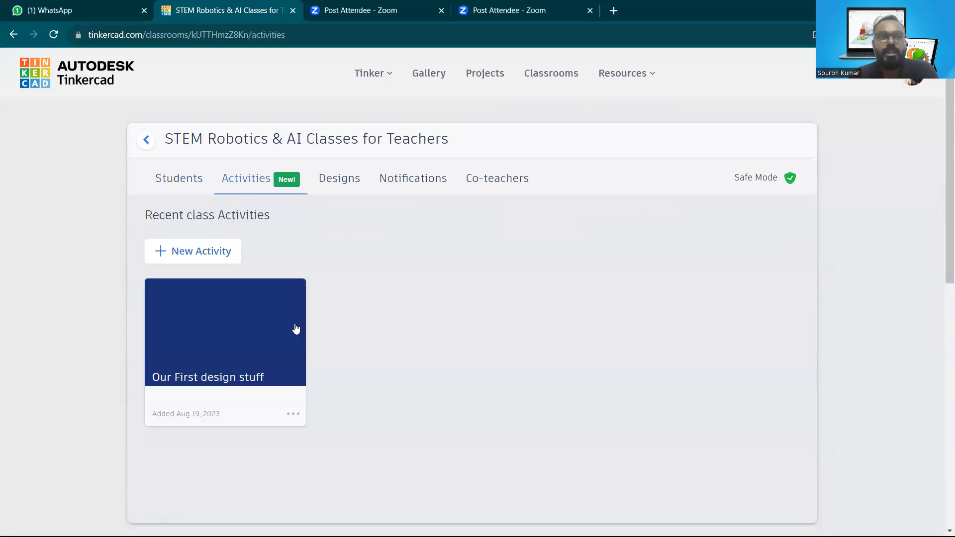
pyautogui.click(224, 345)
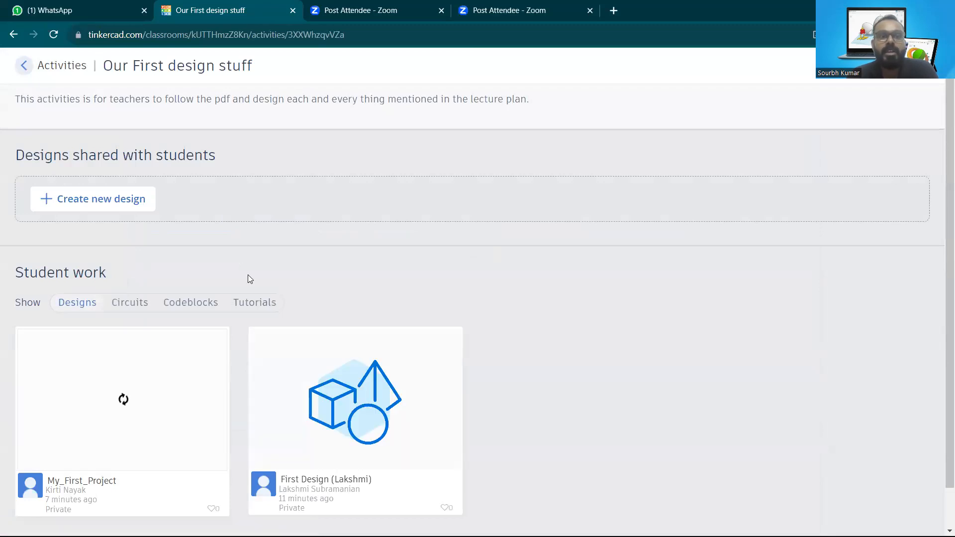
pyautogui.scroll(-1, 247, 277)
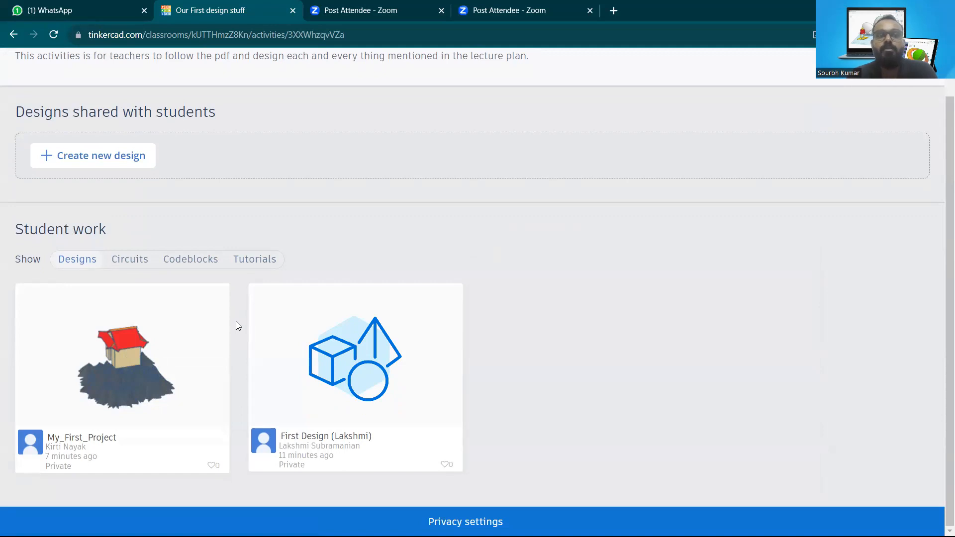
pyautogui.scroll(1, 237, 320)
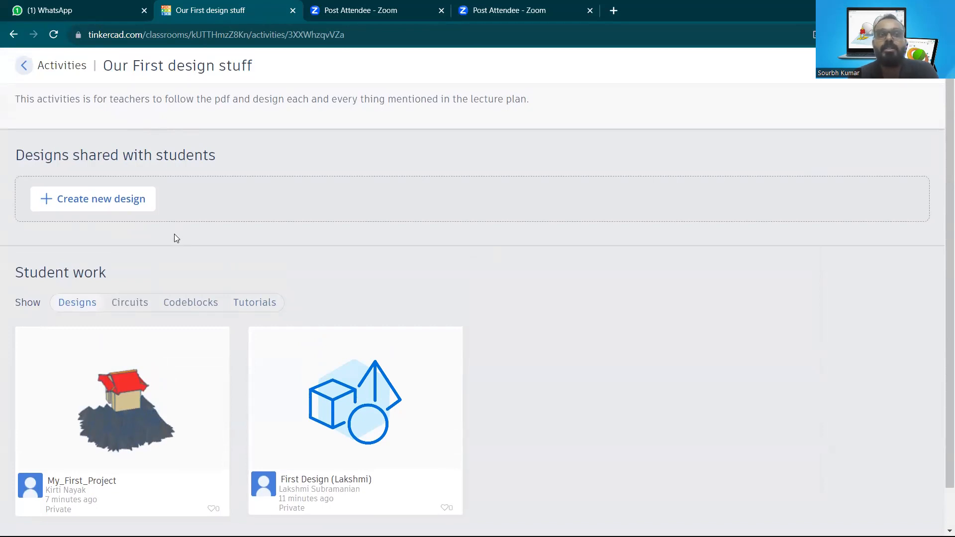
# Step: Create a new 3D design among the activity's designs shared with students
pyautogui.click(100, 199)
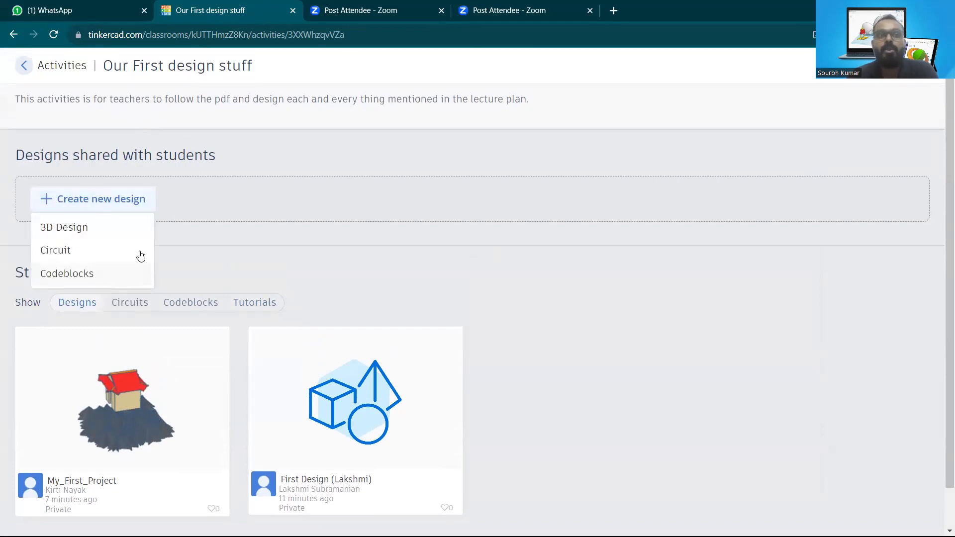
pyautogui.click(128, 205)
pyautogui.click(111, 206)
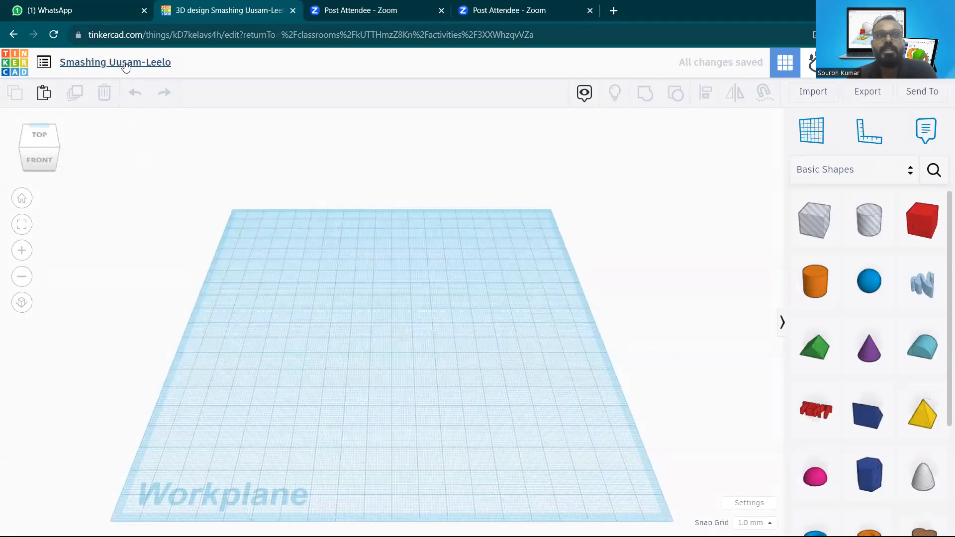
# Step: Rename the design as "Second day of Tinker CAD"
pyautogui.click(168, 61)
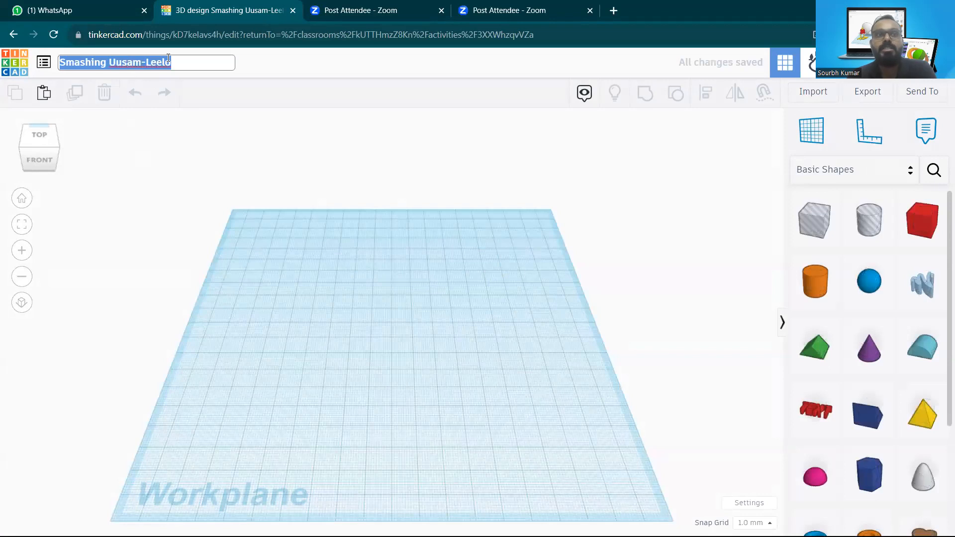
pyautogui.press('BackSpace')
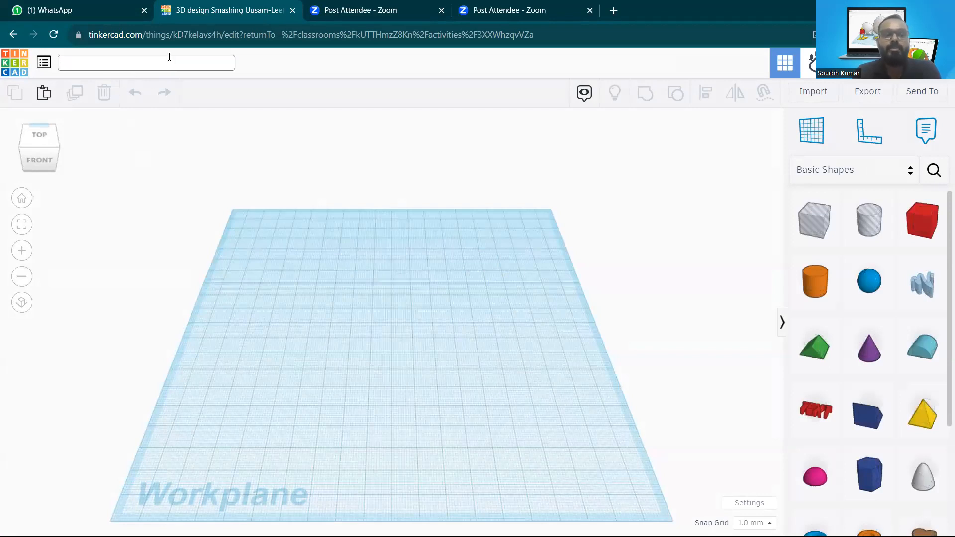
pyautogui.write('Second ')
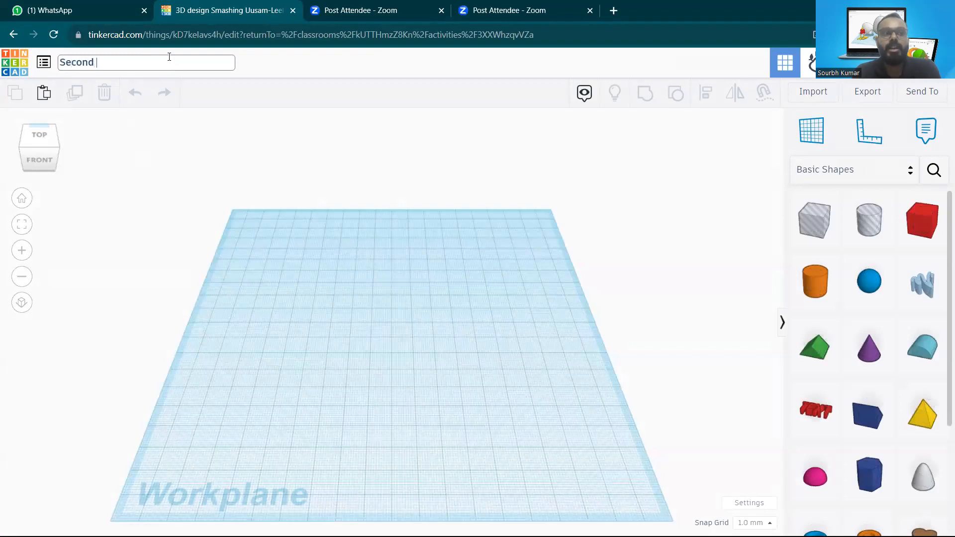
pyautogui.write('day of Tinker CAD')
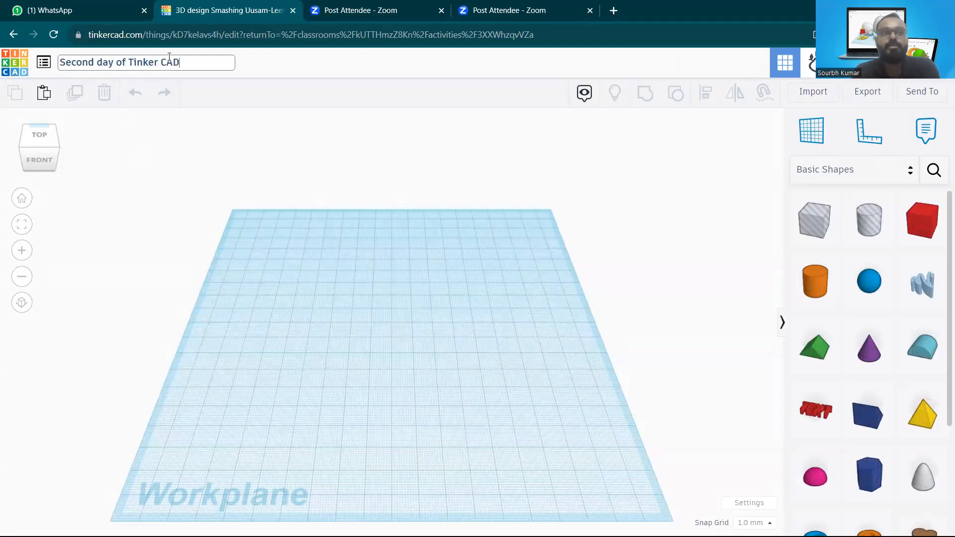
pyautogui.press('Return')
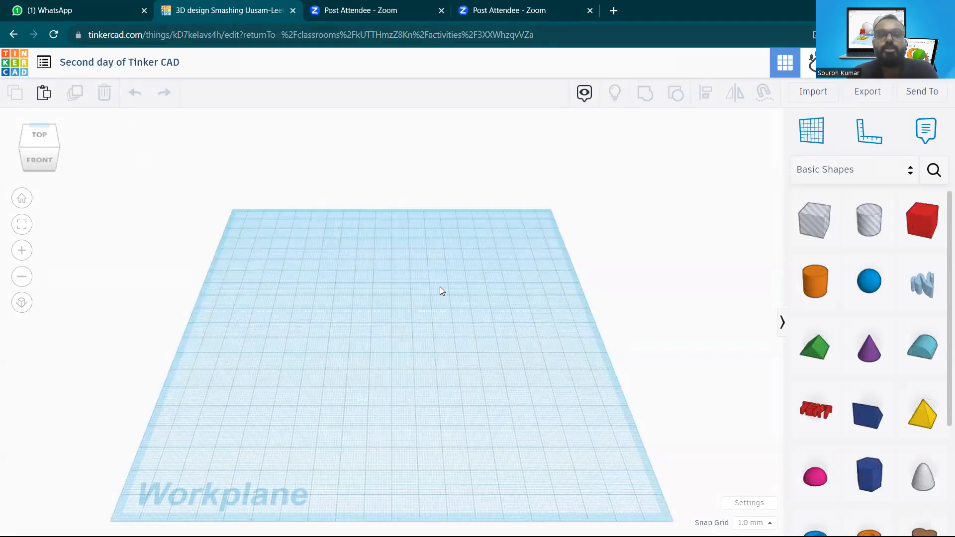
# Step: Place a red solid box measuring 20 x 20 x 20 near the middle of the workplane
pyautogui.click(585, 91)
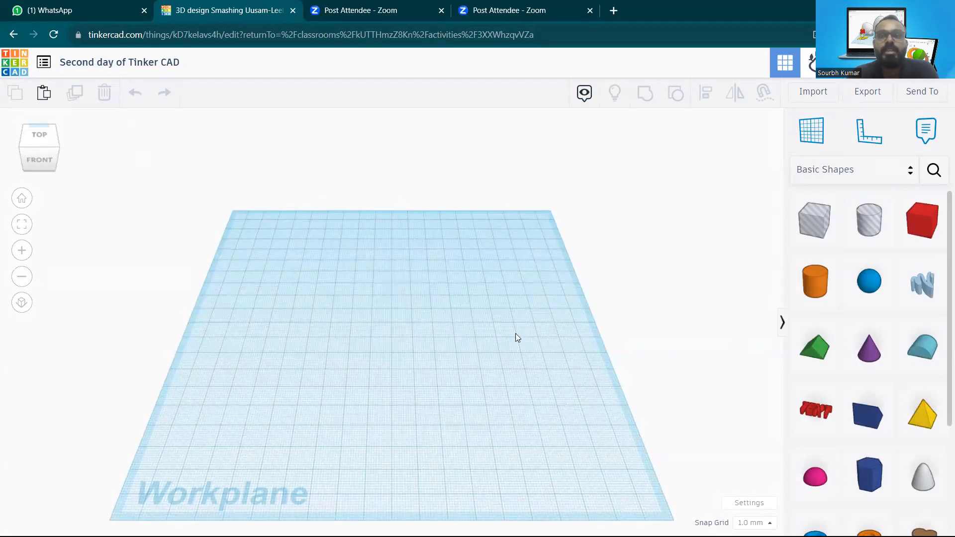
pyautogui.click(412, 309)
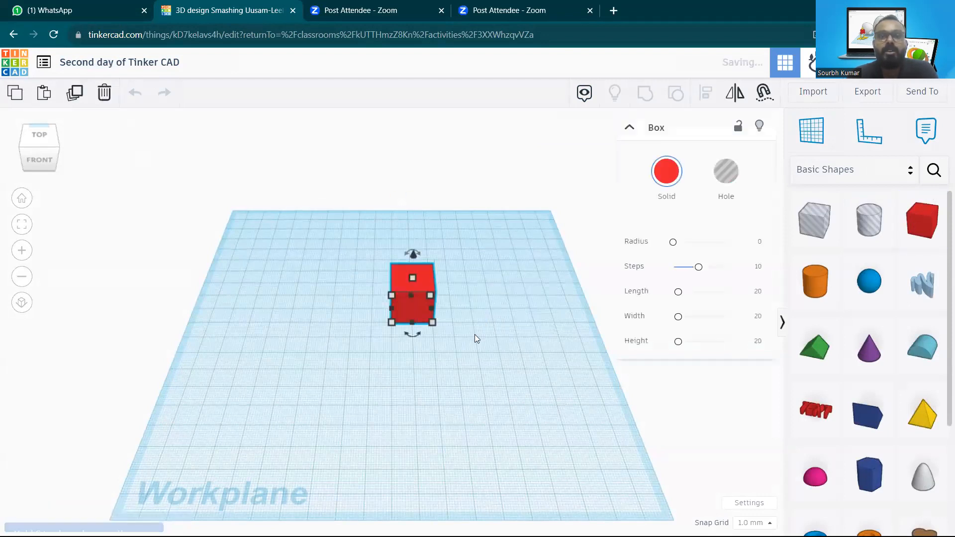
pyautogui.click(453, 278)
pyautogui.moveTo(453, 275); pyautogui.dragTo(437, 345, button='right')
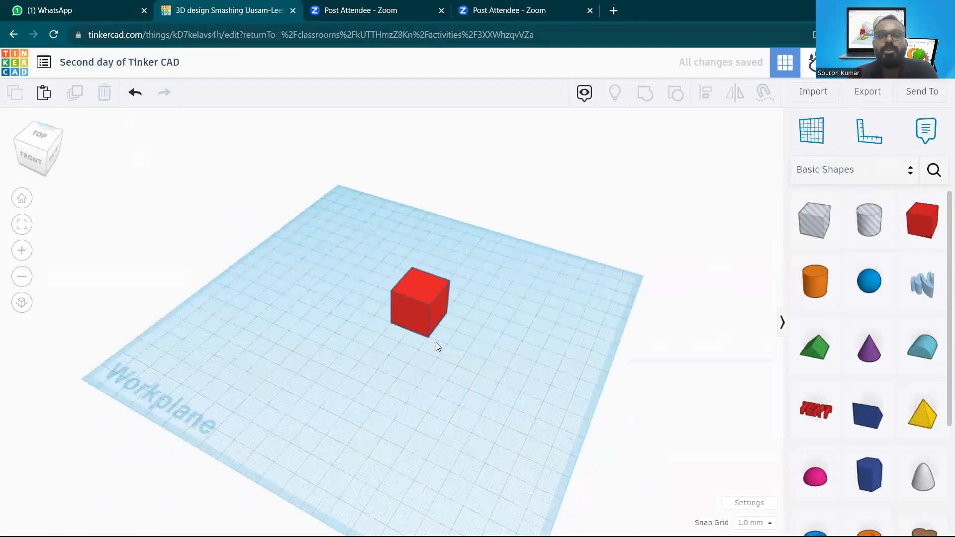
pyautogui.scroll(5, 416, 308)
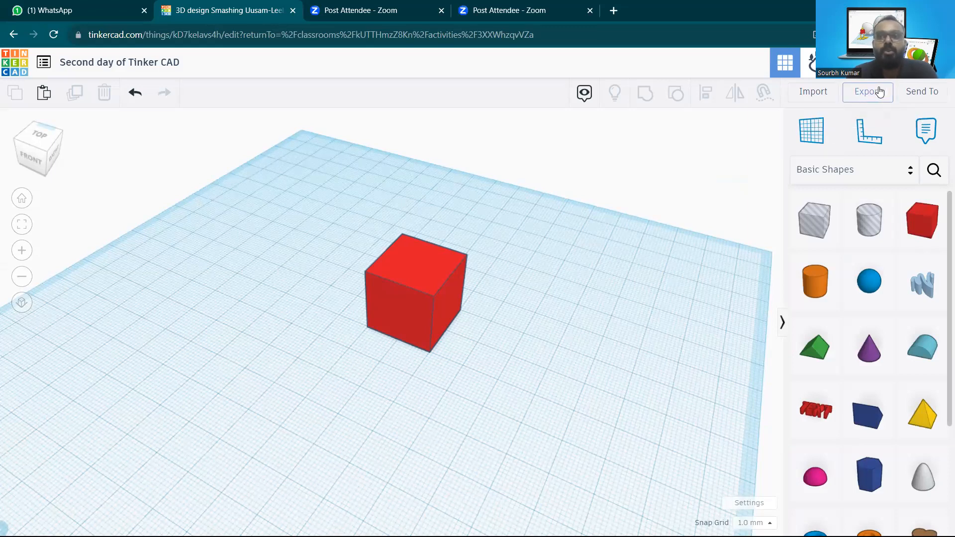
# Step: View the Autodesk Fusion 360 export option for the whole design and return to the workplane without sending it
pyautogui.click(874, 96)
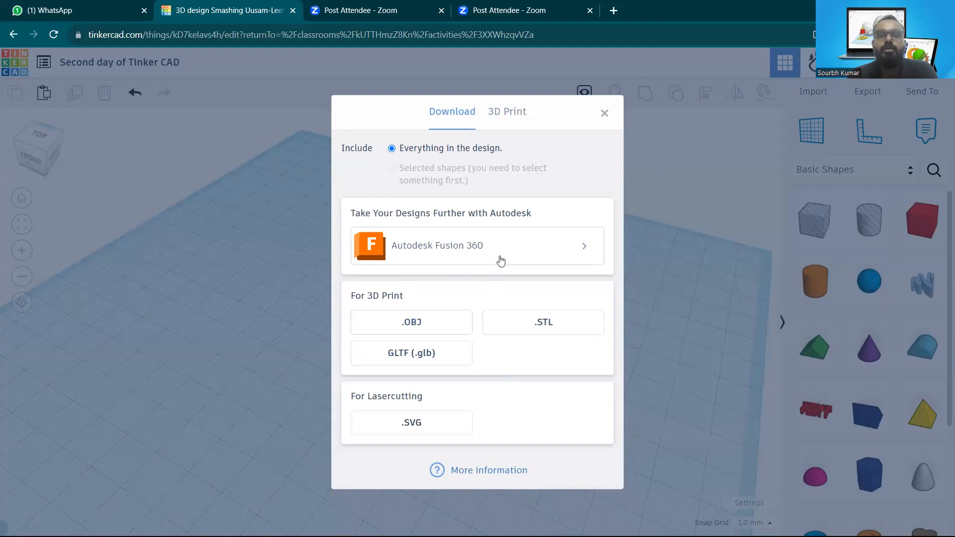
pyautogui.click(534, 247)
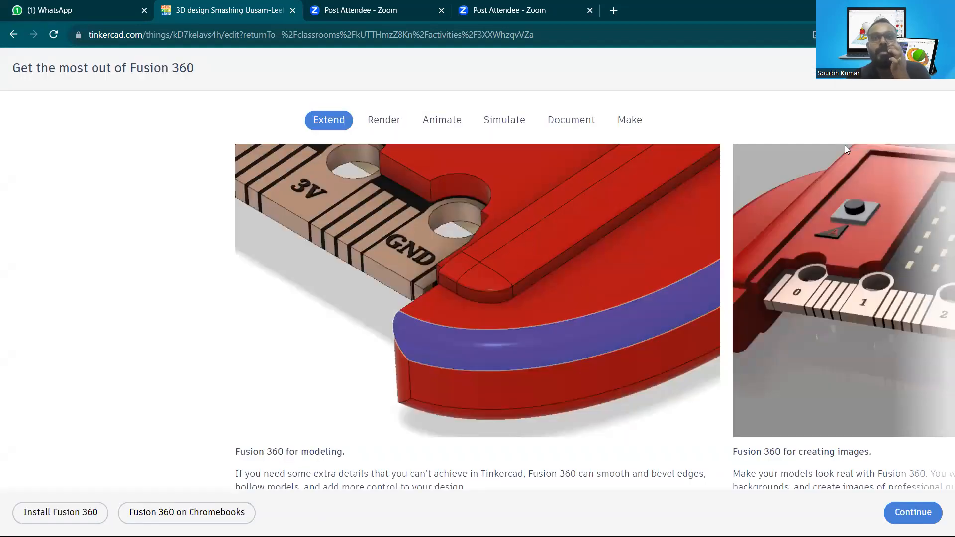
pyautogui.click(938, 68)
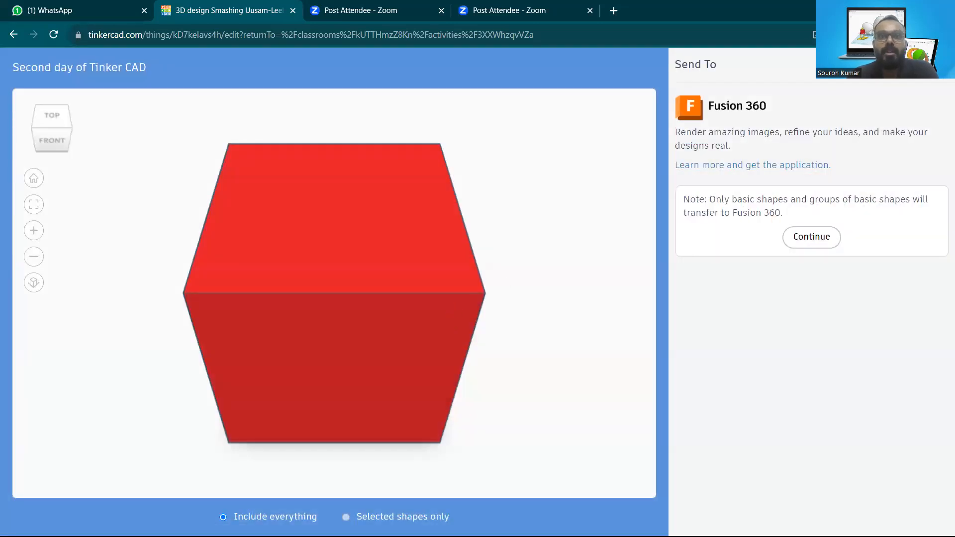
pyautogui.click(939, 65)
pyautogui.moveTo(390, 337); pyautogui.dragTo(392, 297, button='right')
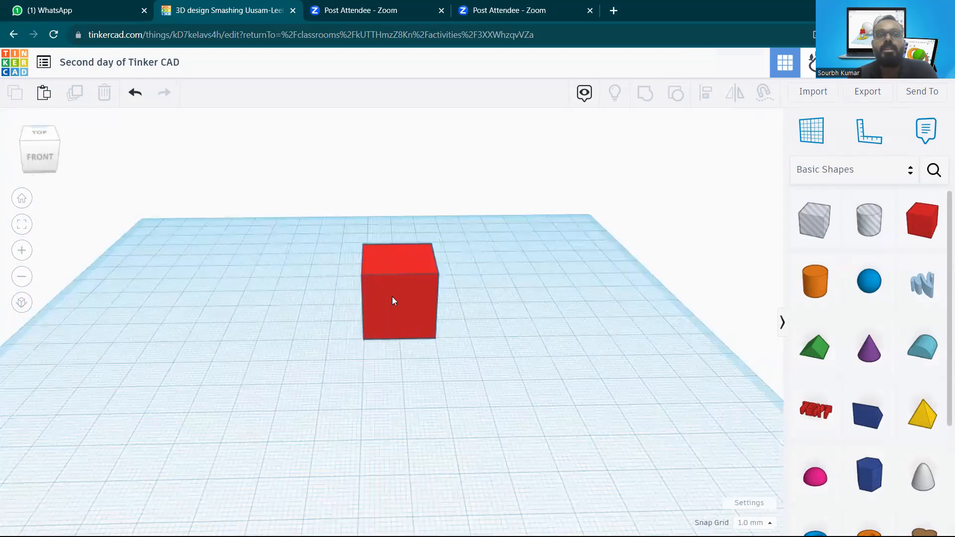
# Step: Export everything in the design as an .STL file for 3D printing and close the two Post Attendee - Zoom tabs
pyautogui.click(880, 94)
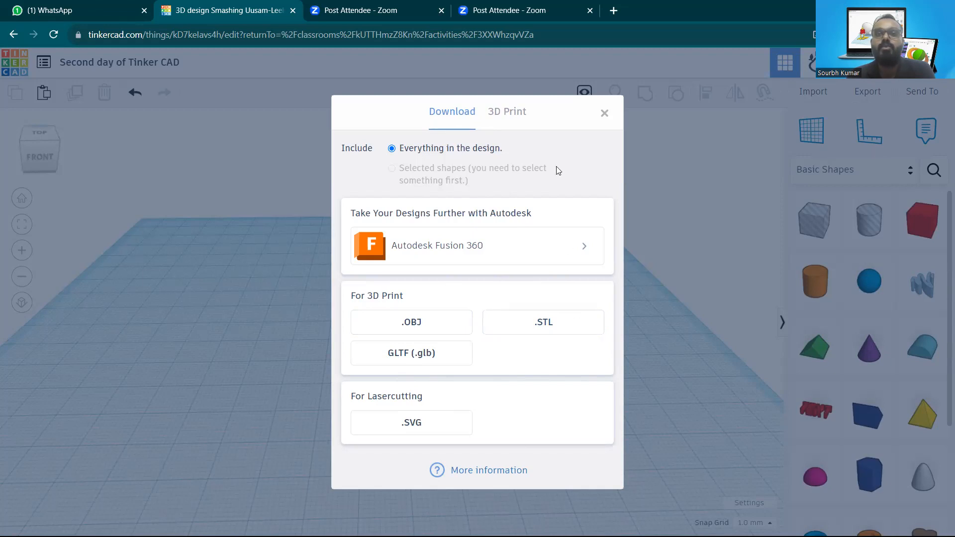
pyautogui.click(503, 114)
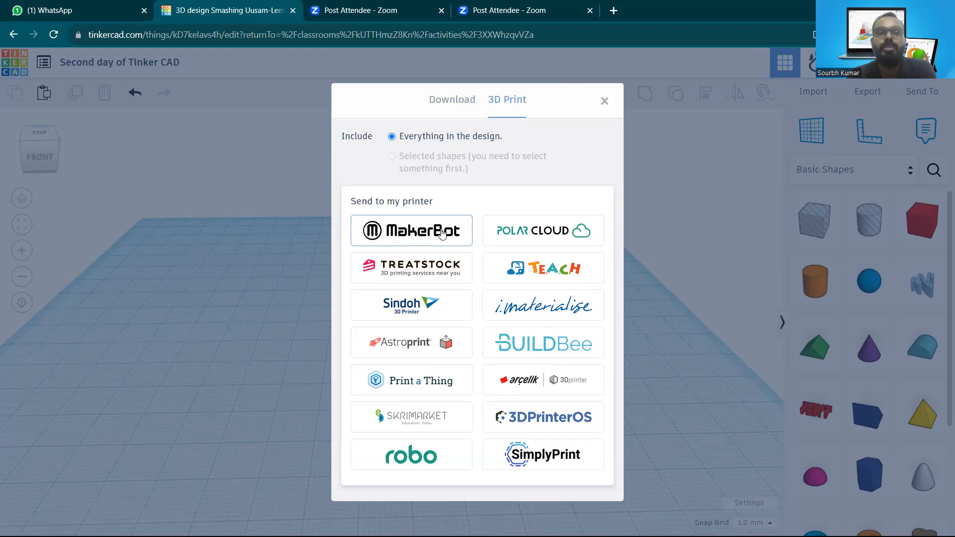
pyautogui.click(468, 101)
pyautogui.click(553, 327)
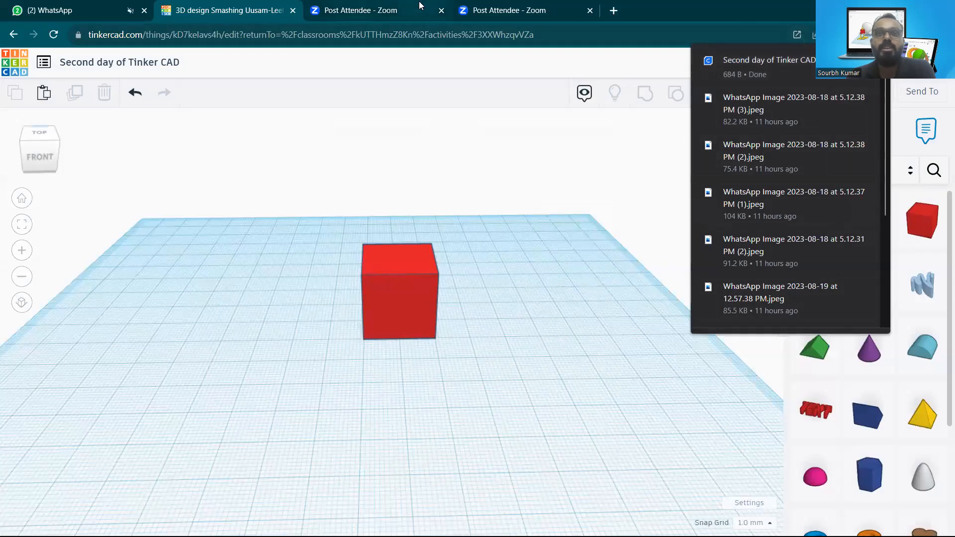
pyautogui.click(446, 12)
pyautogui.click(446, 13)
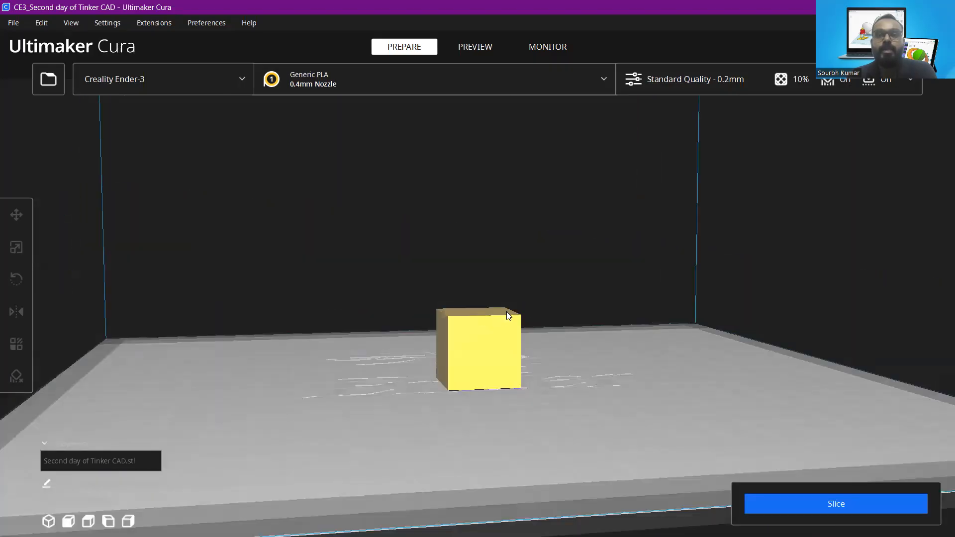
# Step: Inspect the imported box on the Creality Ender-3 build plate in Ultimaker Cura from several angles and distances
pyautogui.moveTo(506, 311); pyautogui.dragTo(455, 353, button='right')
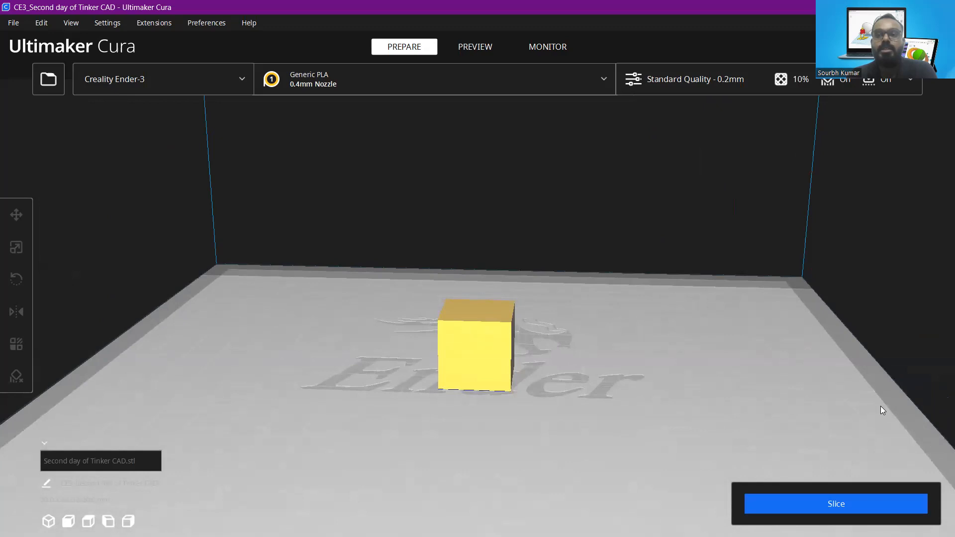
pyautogui.moveTo(609, 319); pyautogui.dragTo(410, 308, button='right')
pyautogui.scroll(-3, 559, 329)
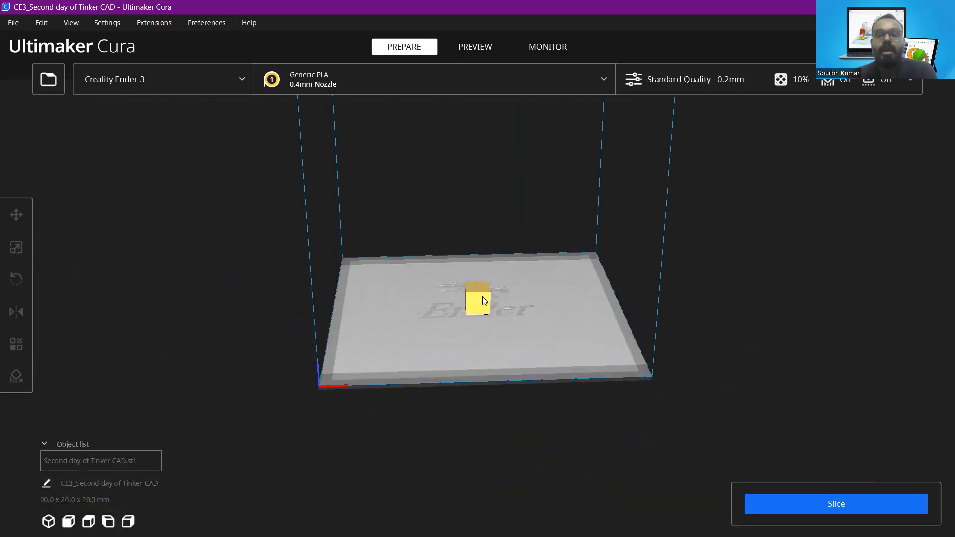
pyautogui.scroll(3, 484, 301)
pyautogui.moveTo(473, 328); pyautogui.dragTo(498, 312, button='right')
pyautogui.scroll(-5, 493, 324)
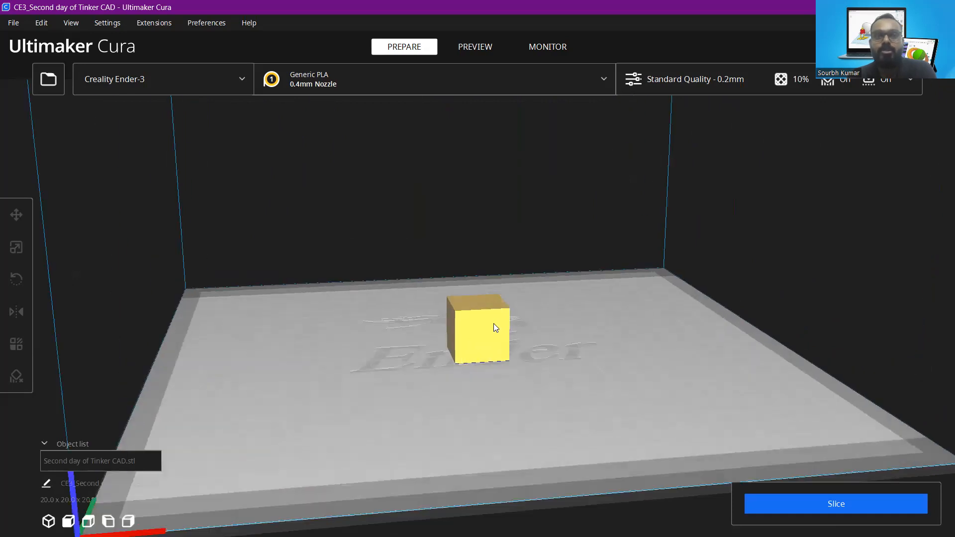
# Step: Slice the box at 10% infill and inspect its layer preview down to layer 86
pyautogui.click(845, 504)
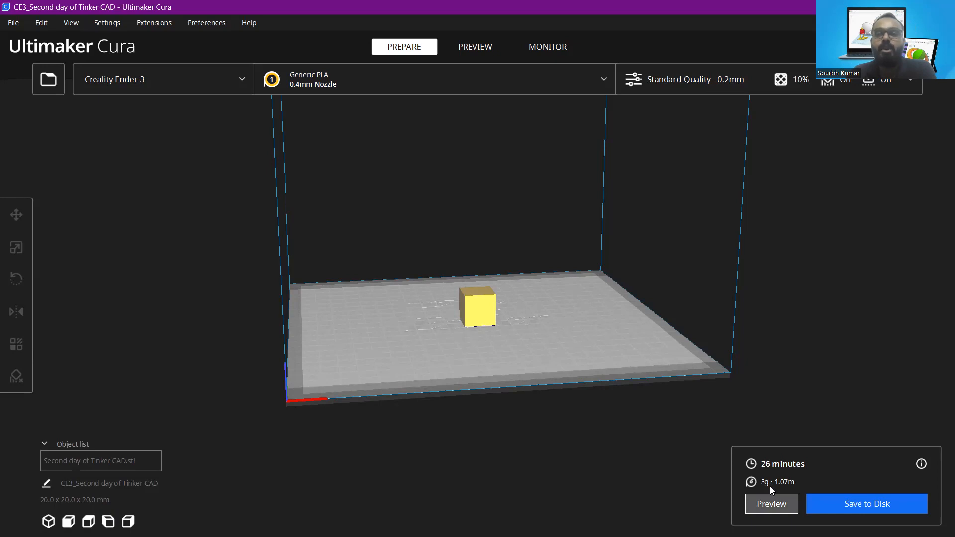
pyautogui.moveTo(467, 272); pyautogui.dragTo(475, 294, button='right')
pyautogui.scroll(5, 472, 306)
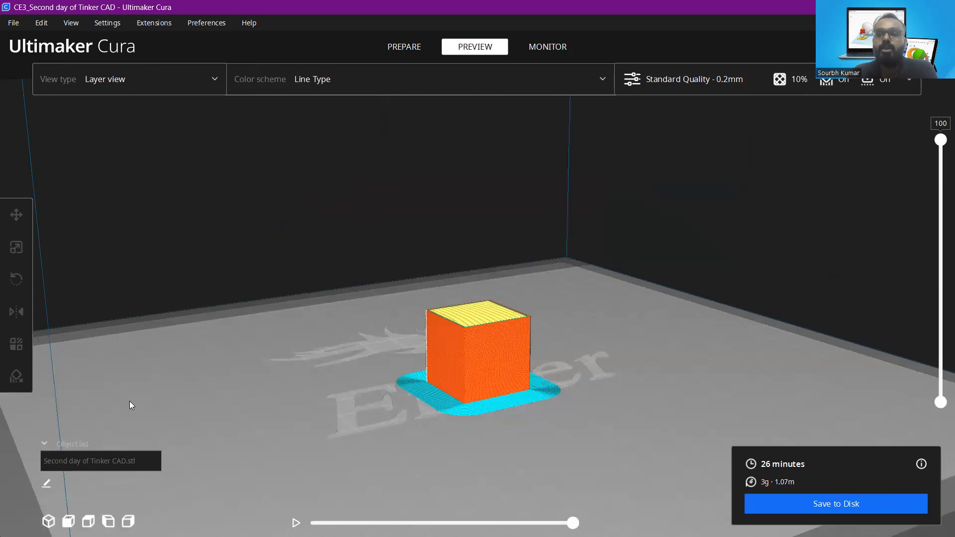
pyautogui.moveTo(583, 292); pyautogui.dragTo(778, 345, button='right')
pyautogui.moveTo(512, 386); pyautogui.dragTo(481, 356, button='right')
pyautogui.moveTo(939, 143); pyautogui.dragTo(941, 174)
pyautogui.moveTo(543, 252); pyautogui.dragTo(534, 232, button='right')
# Step: Set the infill to 100%, slice the box again and preview it up to layer 97
pyautogui.click(683, 78)
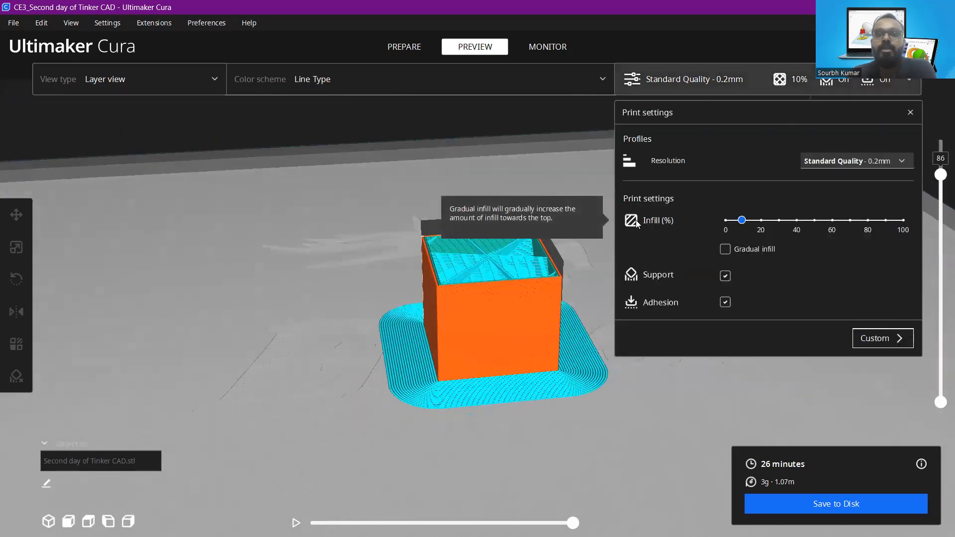
pyautogui.moveTo(742, 220); pyautogui.dragTo(909, 224)
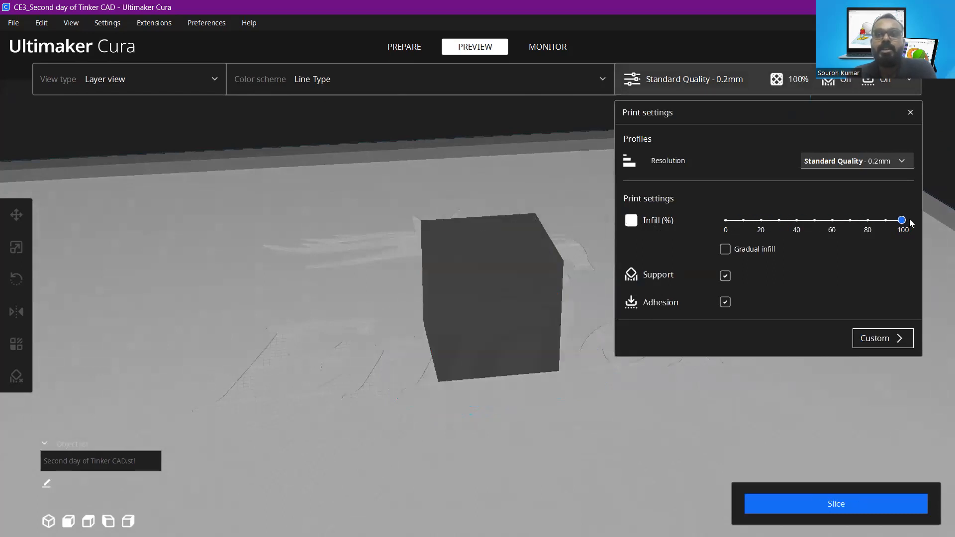
pyautogui.click(741, 86)
pyautogui.click(837, 506)
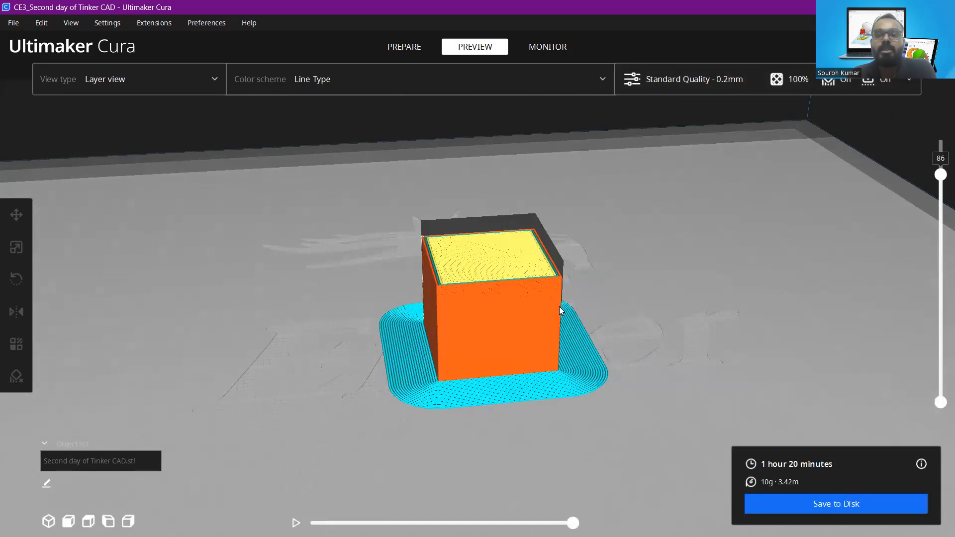
pyautogui.moveTo(509, 273); pyautogui.dragTo(512, 299, button='right')
pyautogui.moveTo(940, 175); pyautogui.dragTo(940, 149)
# Step: Set the infill to 10% and slice the box again
pyautogui.click(730, 78)
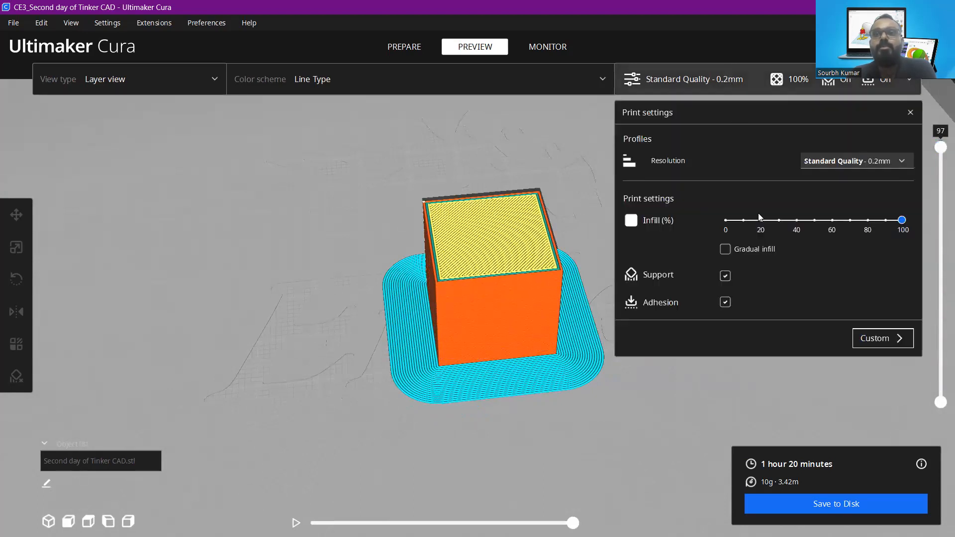
pyautogui.click(747, 222)
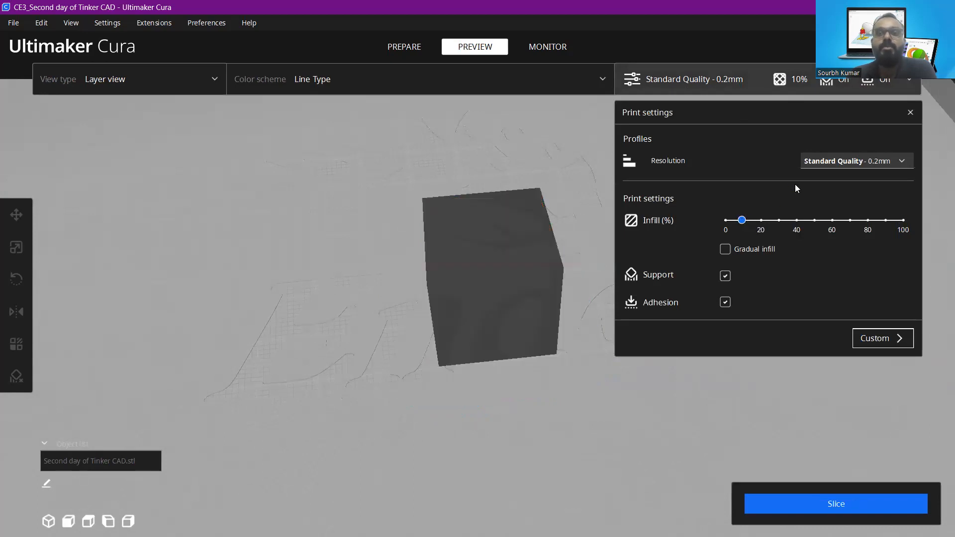
pyautogui.click(711, 81)
pyautogui.moveTo(543, 290); pyautogui.dragTo(674, 360, button='right')
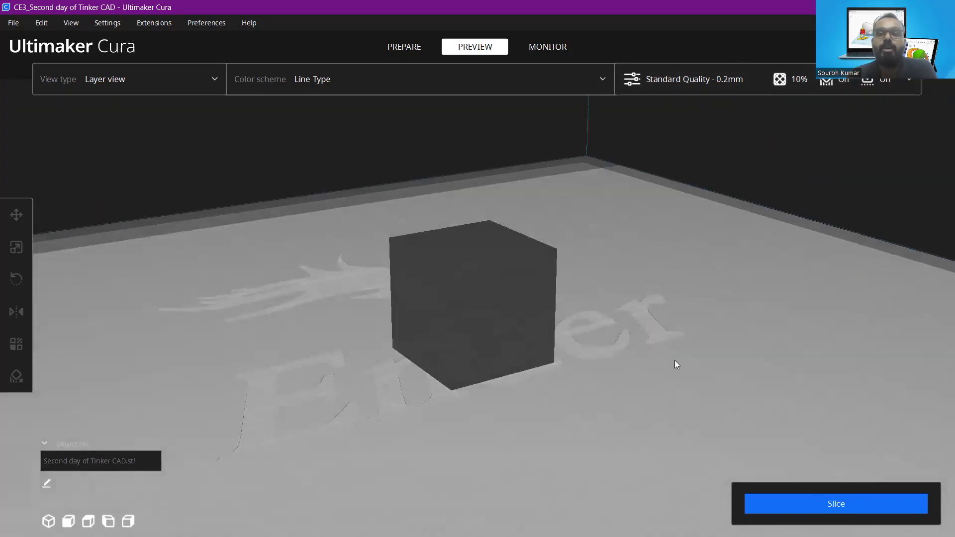
pyautogui.click(819, 502)
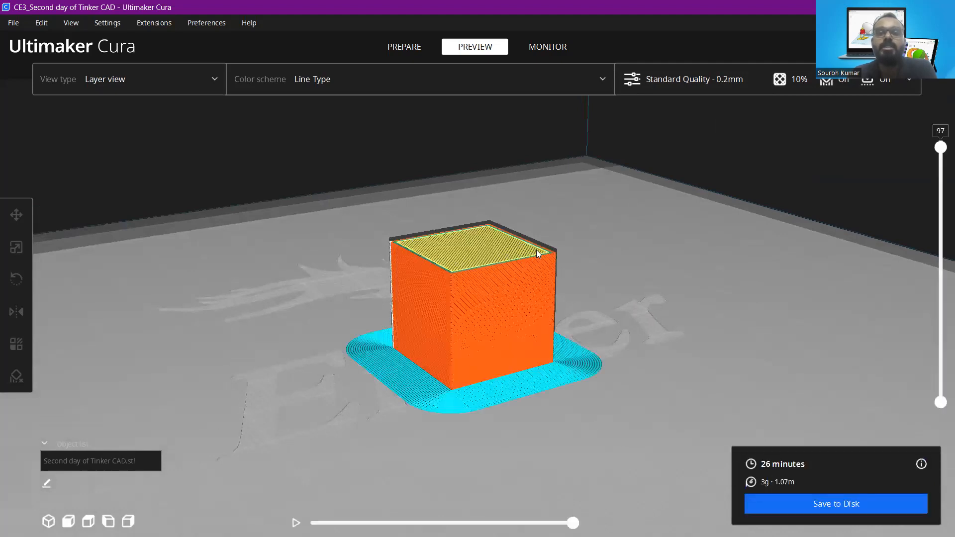
# Step: Examine the box's internal infill by lowering the layer preview to layer 8 and raising it to the upper layers
pyautogui.moveTo(529, 243); pyautogui.dragTo(509, 283, button='right')
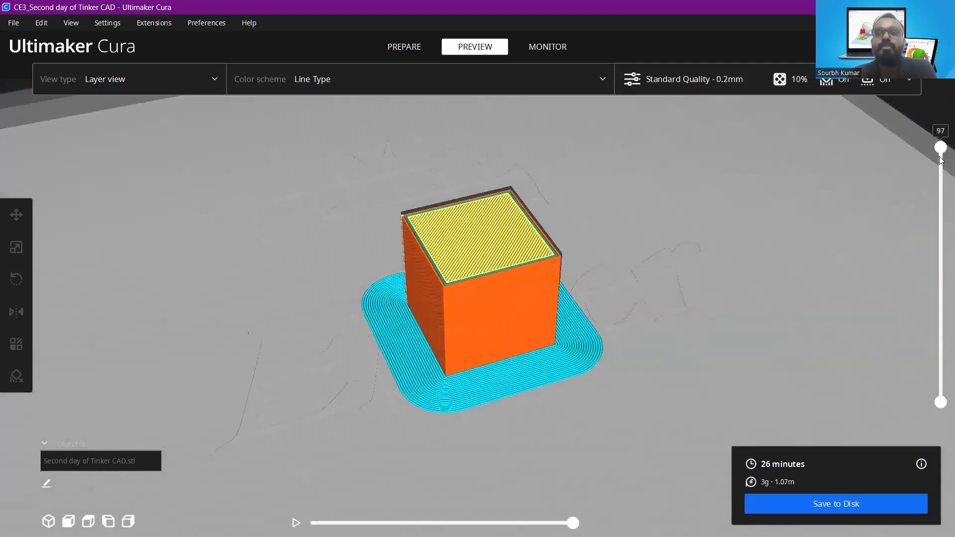
pyautogui.moveTo(940, 157); pyautogui.dragTo(941, 372)
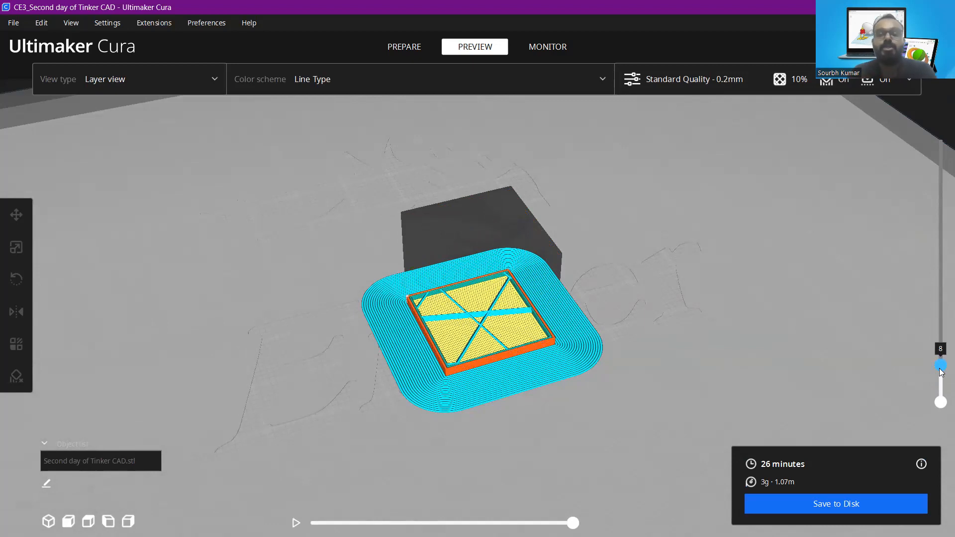
pyautogui.moveTo(941, 372); pyautogui.dragTo(939, 149)
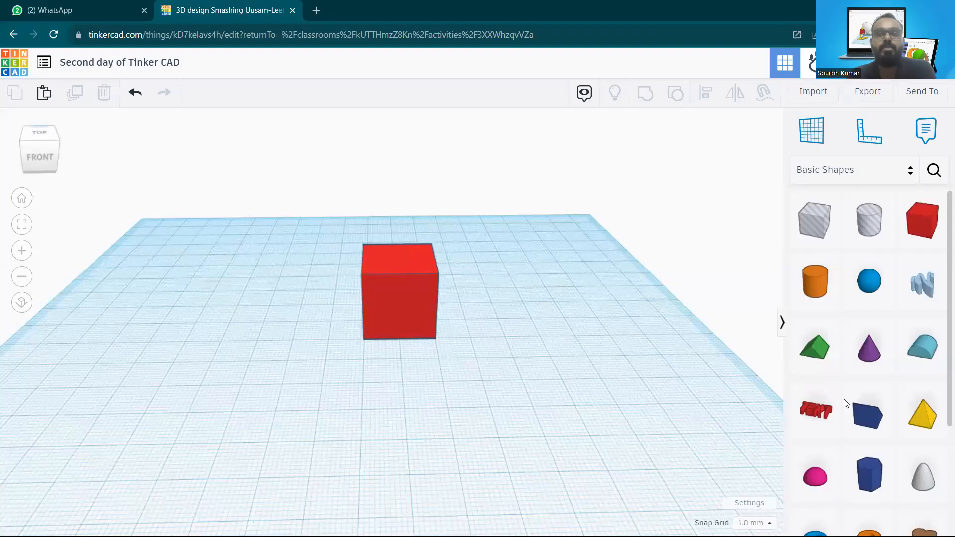
# Step: Switch to Tinkercad, view the export formats for the whole design and close them without exporting
pyautogui.moveTo(696, 368); pyautogui.dragTo(550, 213, button='right')
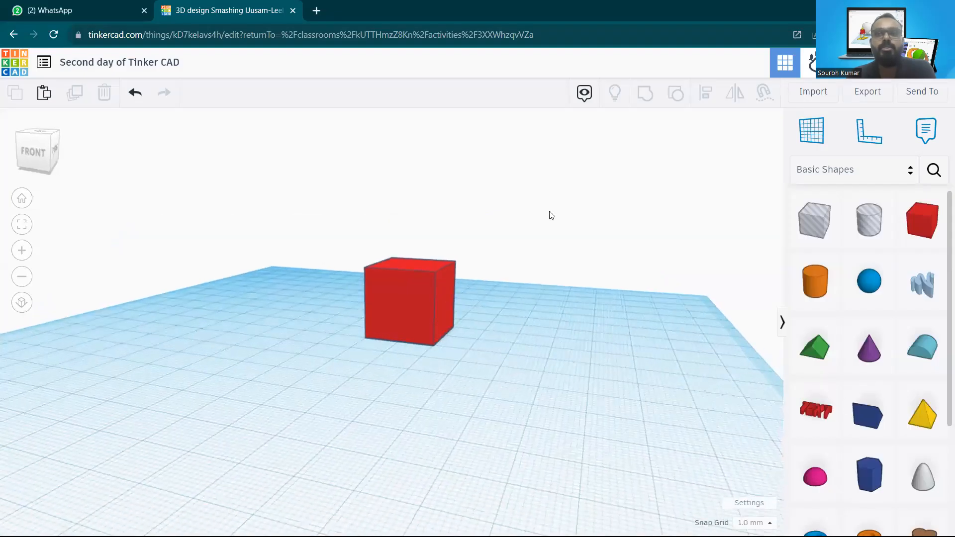
pyautogui.click(864, 95)
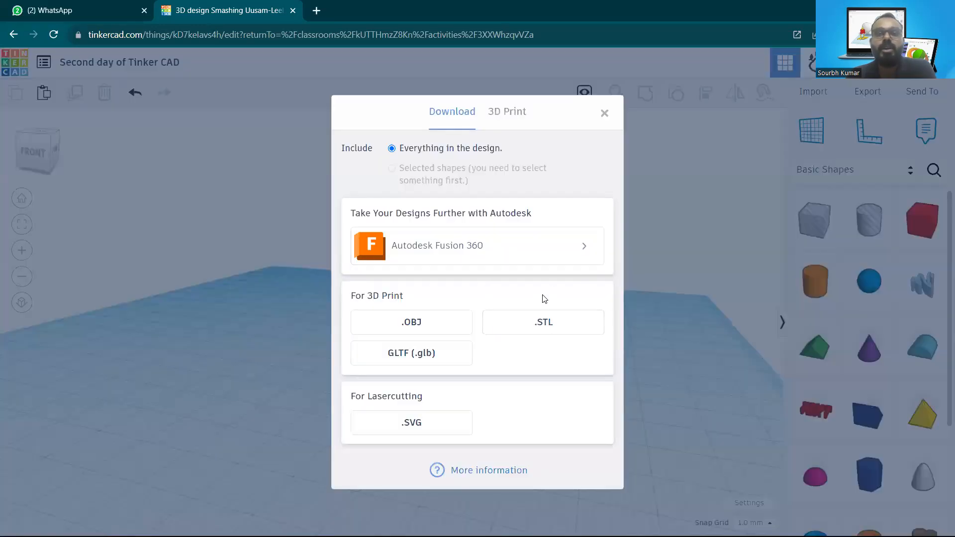
pyautogui.click(604, 114)
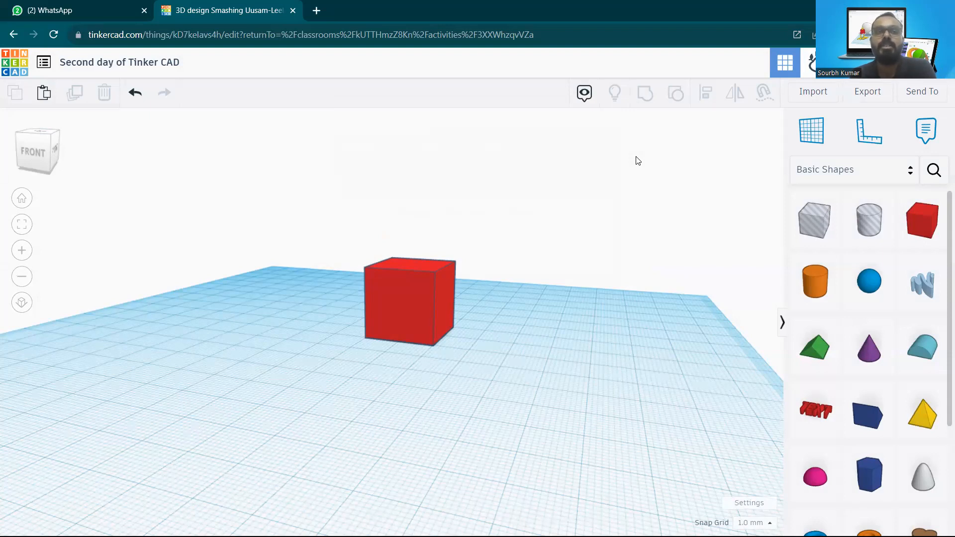
# Step: Inspect the red box on the Tinkercad workplane from several angles and distances
pyautogui.scroll(3, 457, 276)
pyautogui.scroll(-5, 429, 316)
pyautogui.moveTo(451, 315); pyautogui.dragTo(514, 341, button='right')
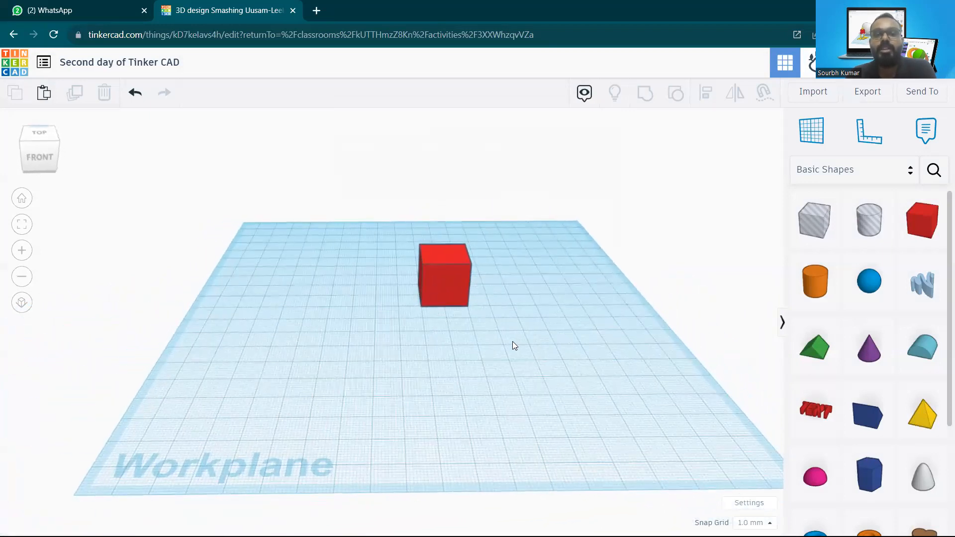
pyautogui.moveTo(512, 343); pyautogui.dragTo(443, 260, button='right')
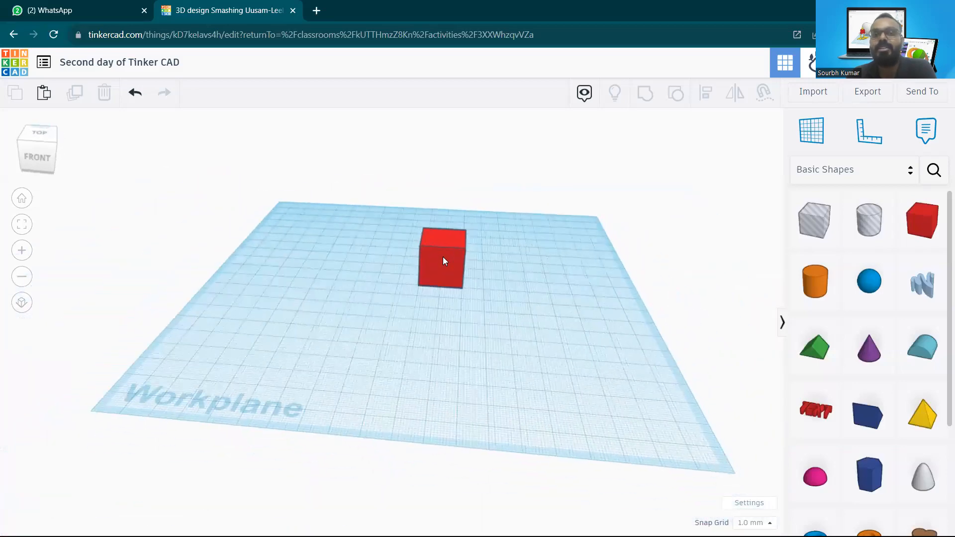
pyautogui.scroll(5, 444, 261)
pyautogui.scroll(-3, 476, 284)
pyautogui.moveTo(466, 283); pyautogui.dragTo(569, 363, button='right')
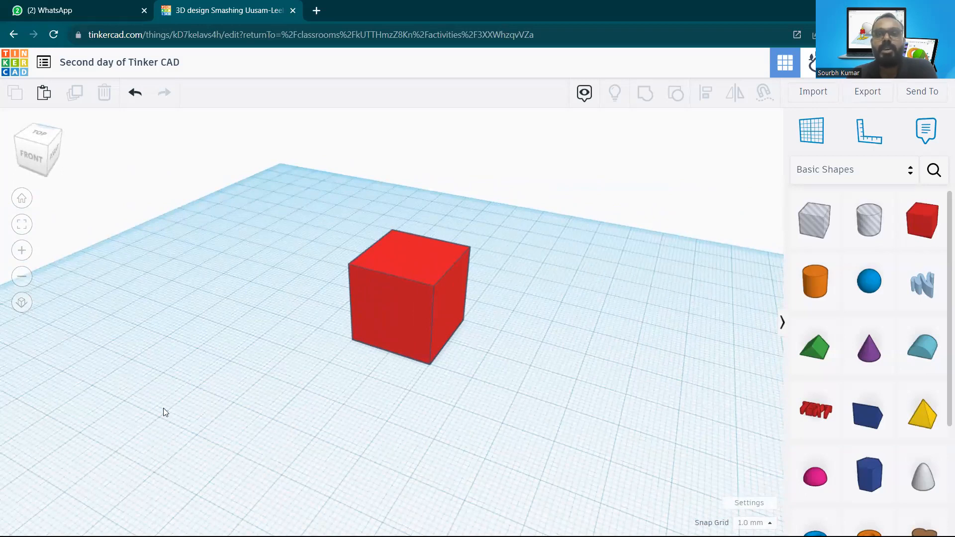
pyautogui.moveTo(478, 298); pyautogui.dragTo(573, 303, button='right')
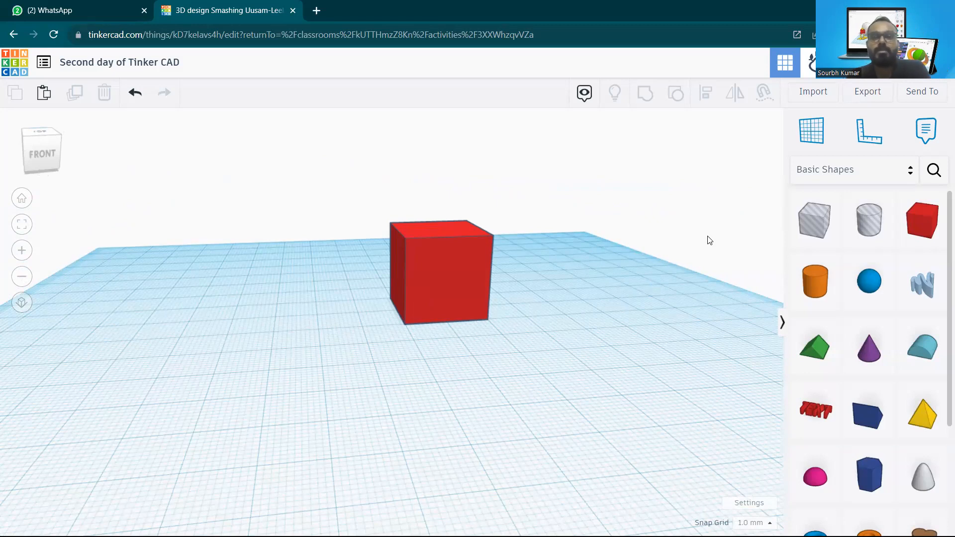
# Step: Open Tinkercad in a new tab and go to the Our First design stuff activity of the STEM Robotics & AI Classes for Teachers class
pyautogui.click(316, 10)
pyautogui.write('tin')
pyautogui.press('Return')
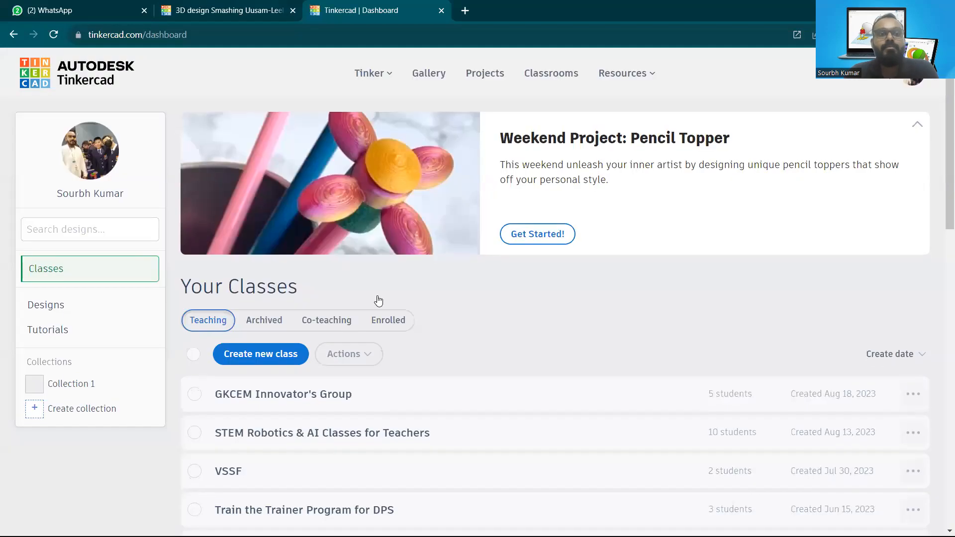
pyautogui.scroll(-3, 377, 300)
pyautogui.click(309, 311)
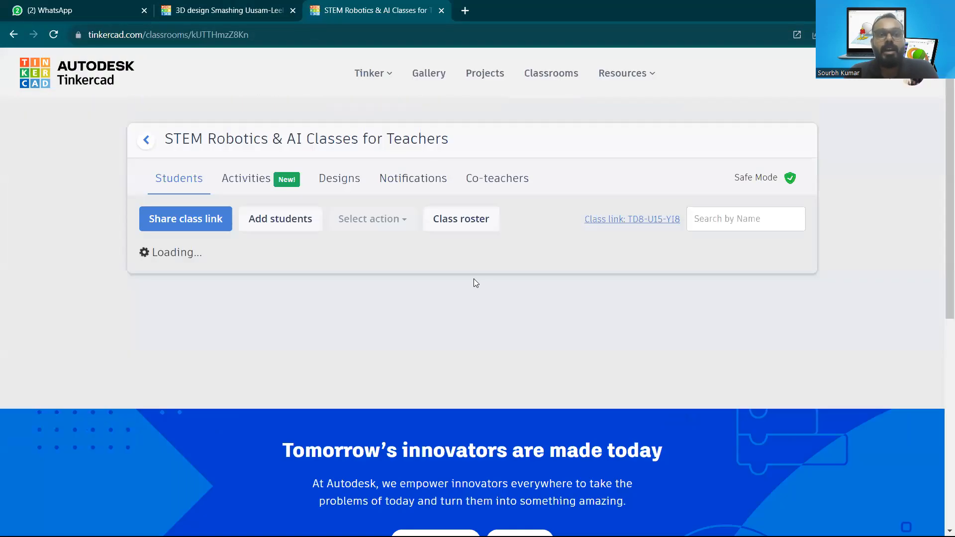
pyautogui.click(258, 179)
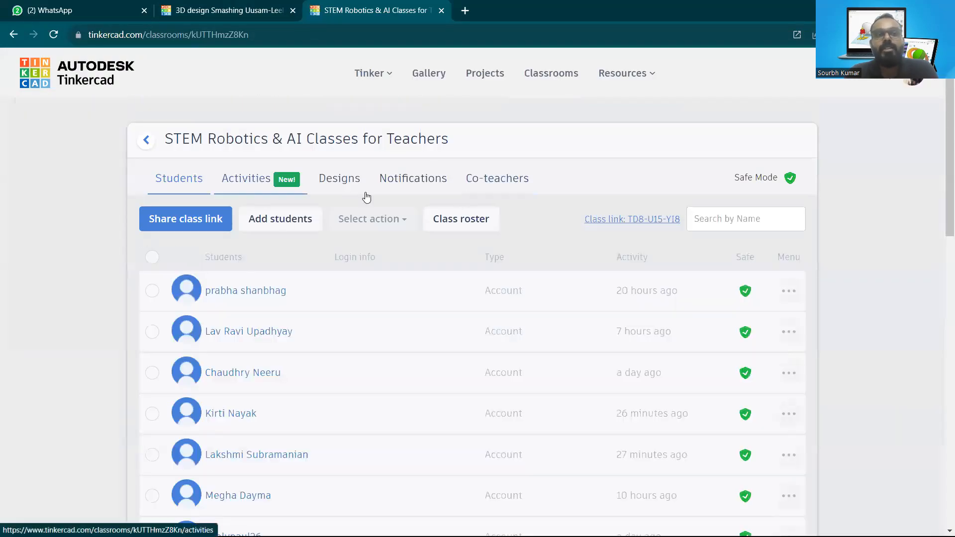
pyautogui.click(205, 343)
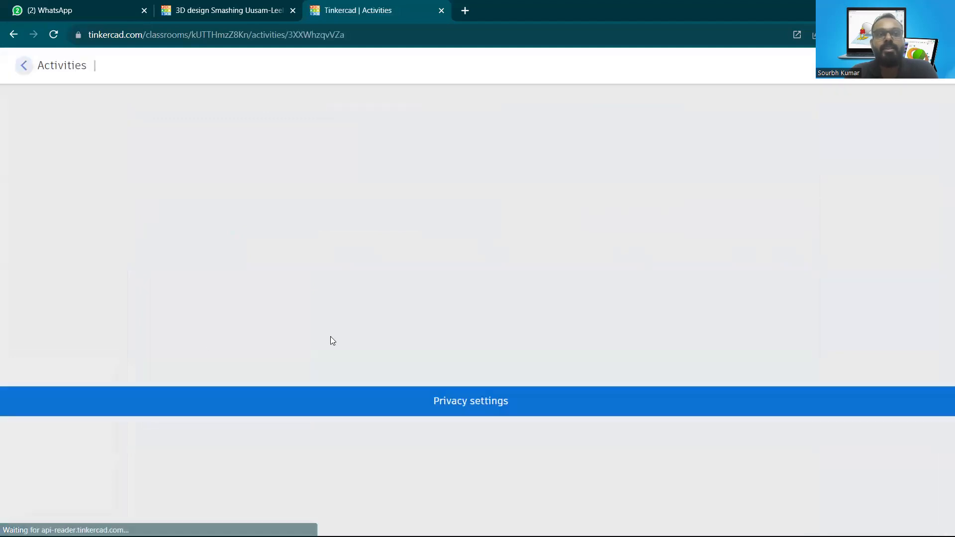
# Step: Review the activity's shared design and student work, and check the option for creating a new design
pyautogui.scroll(-3, 364, 317)
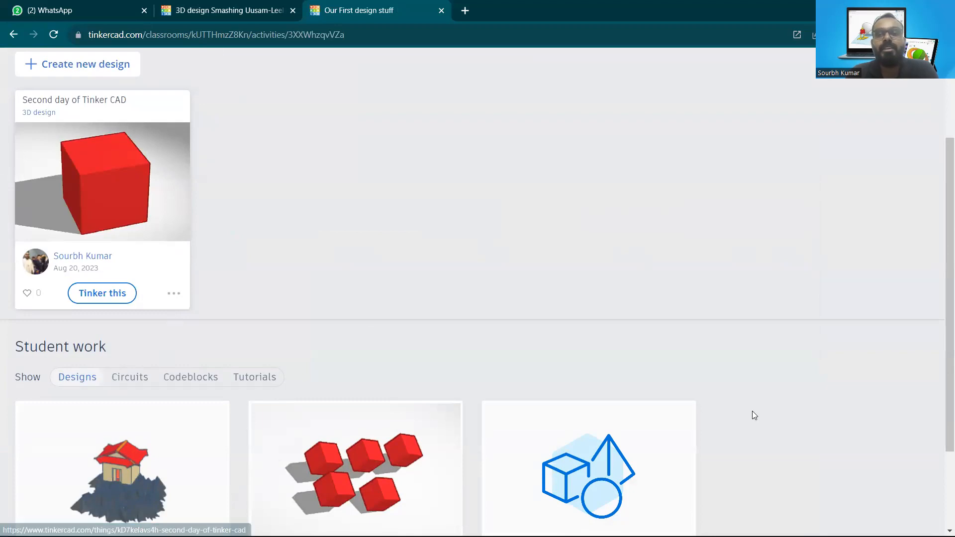
pyautogui.scroll(3, 243, 347)
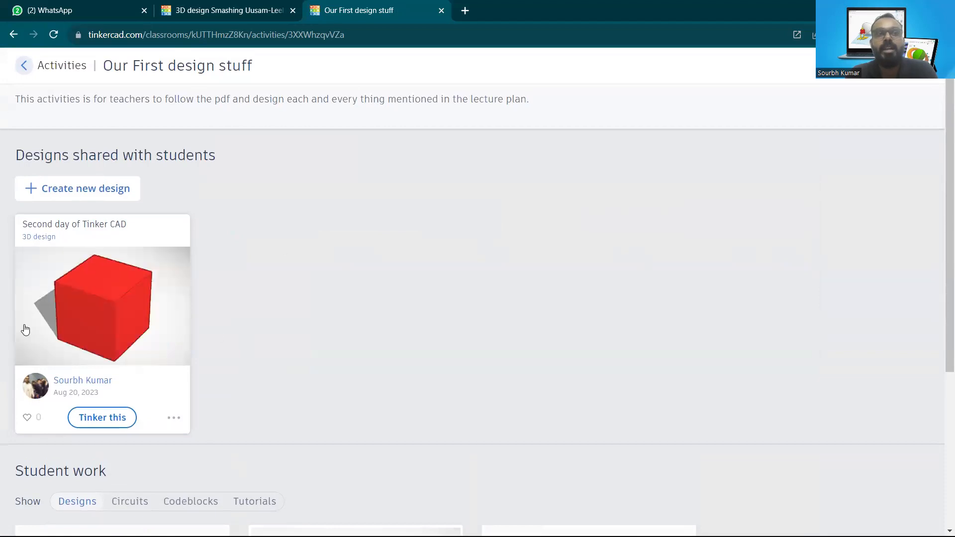
pyautogui.click(82, 194)
pyautogui.click(223, 192)
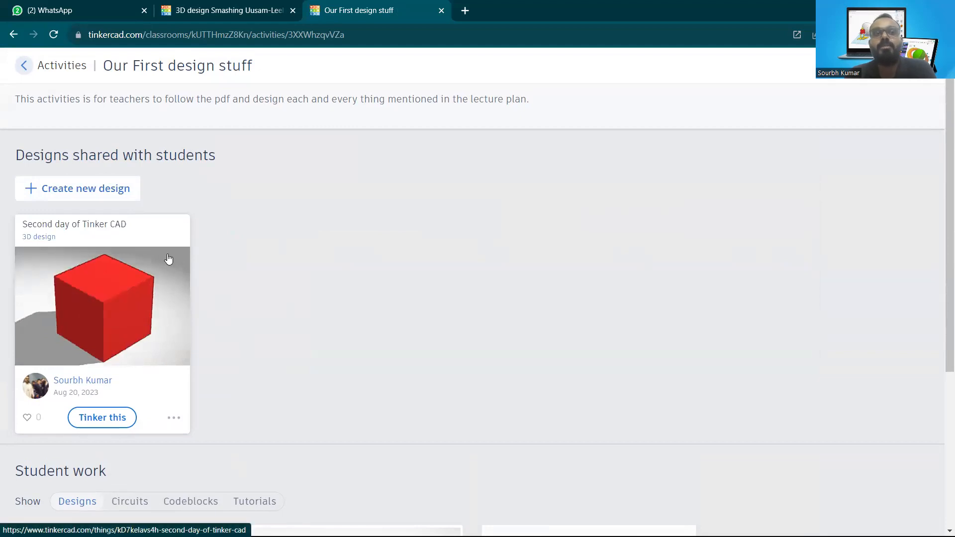
# Step: Close the earlier Second day of Tinker CAD editor tab and reopen that design for editing from its activity card
pyautogui.click(145, 228)
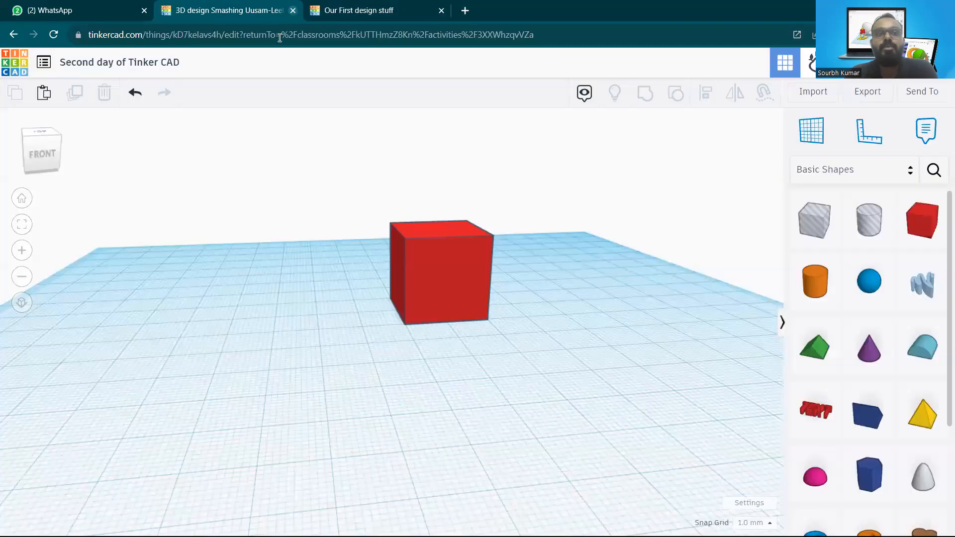
pyautogui.click(293, 10)
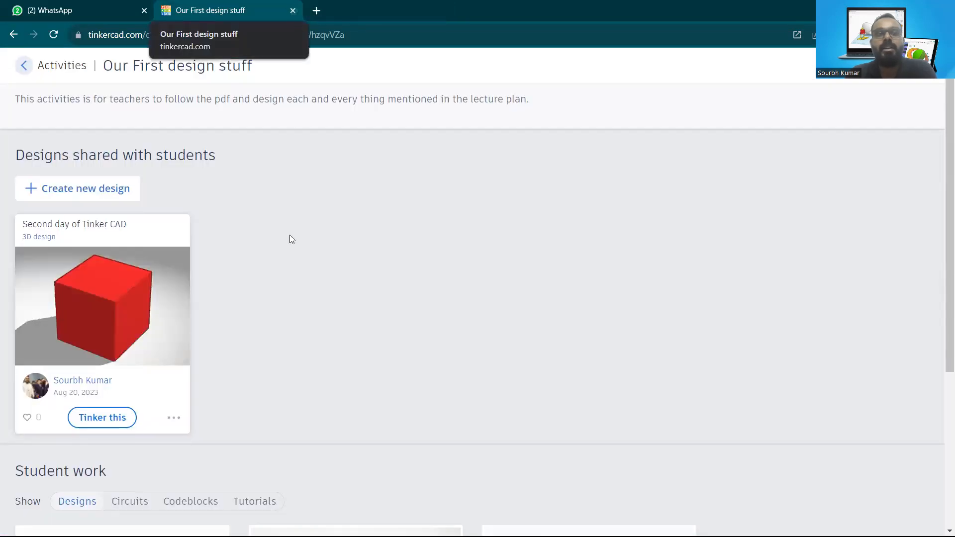
pyautogui.scroll(-3, 150, 283)
pyautogui.scroll(3, 159, 279)
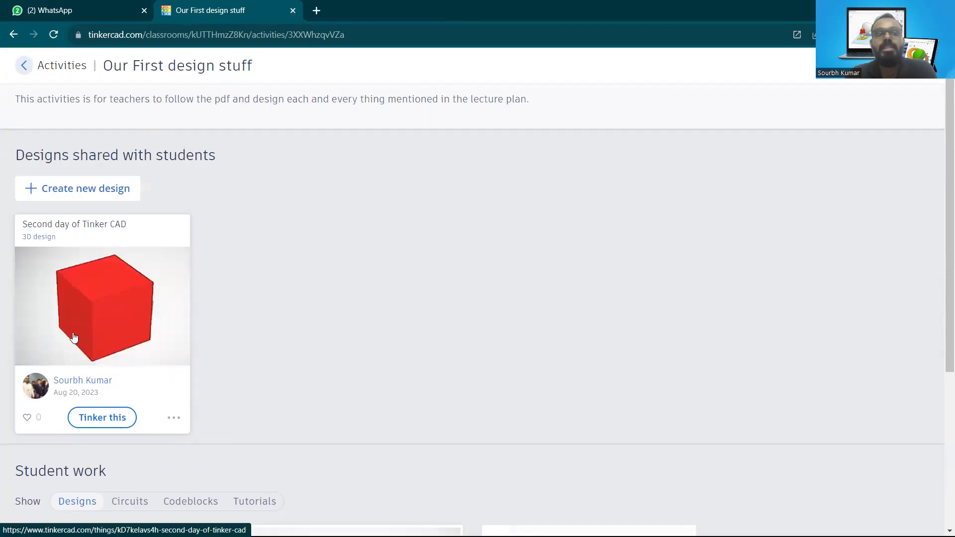
pyautogui.click(110, 424)
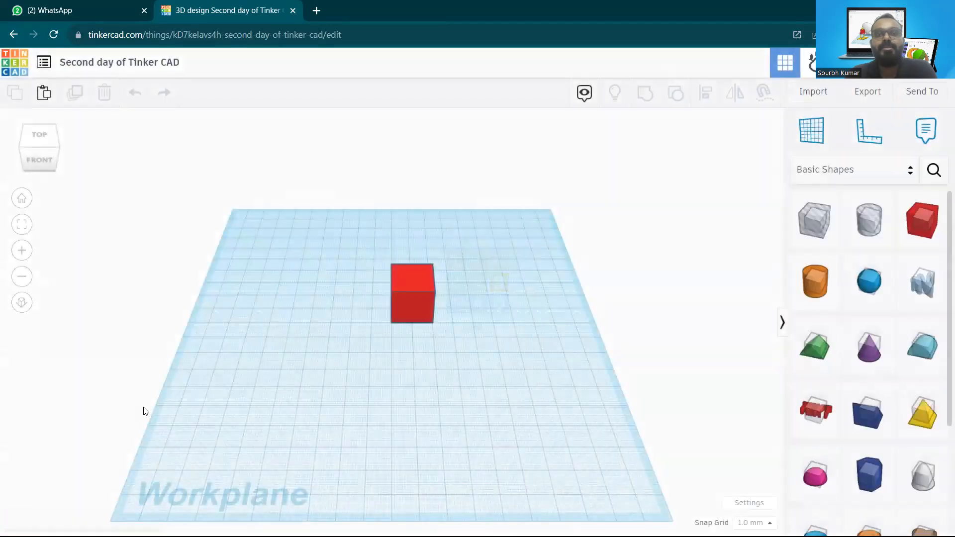
pyautogui.moveTo(427, 300); pyautogui.dragTo(384, 273, button='right')
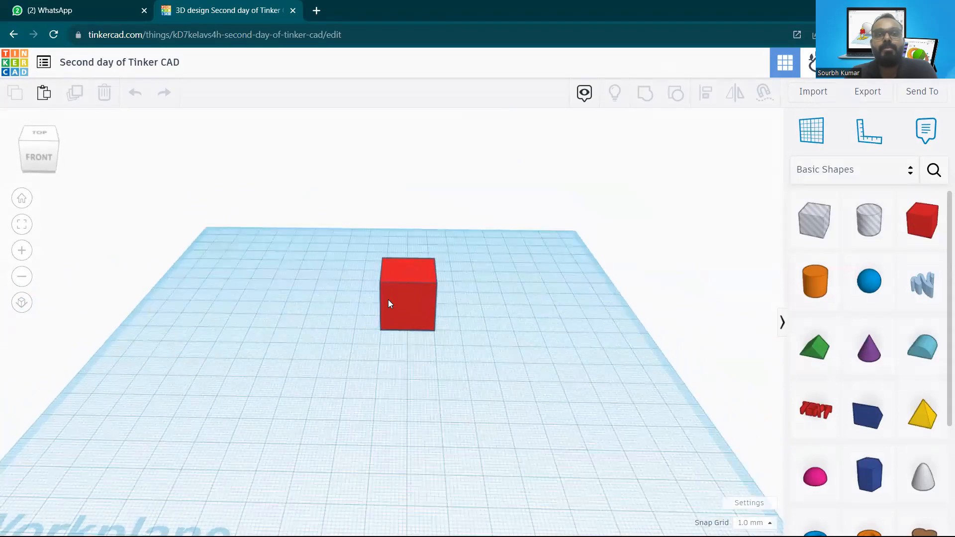
pyautogui.scroll(-2, 387, 299)
# Step: Open the Tinkercad dashboard in a new tab and browse the personal 3D Designs, Circuits and Codeblocks
pyautogui.click(316, 11)
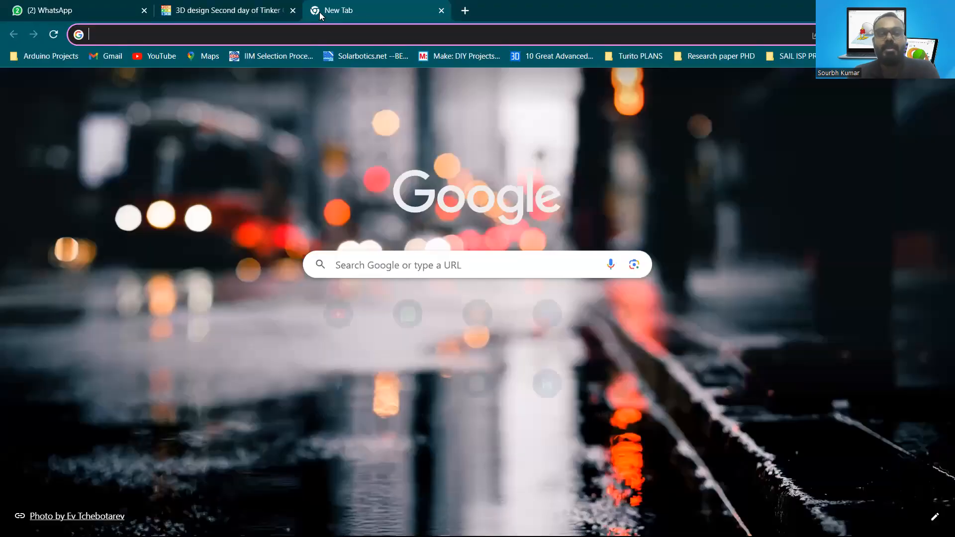
pyautogui.write('tink')
pyautogui.press('Return')
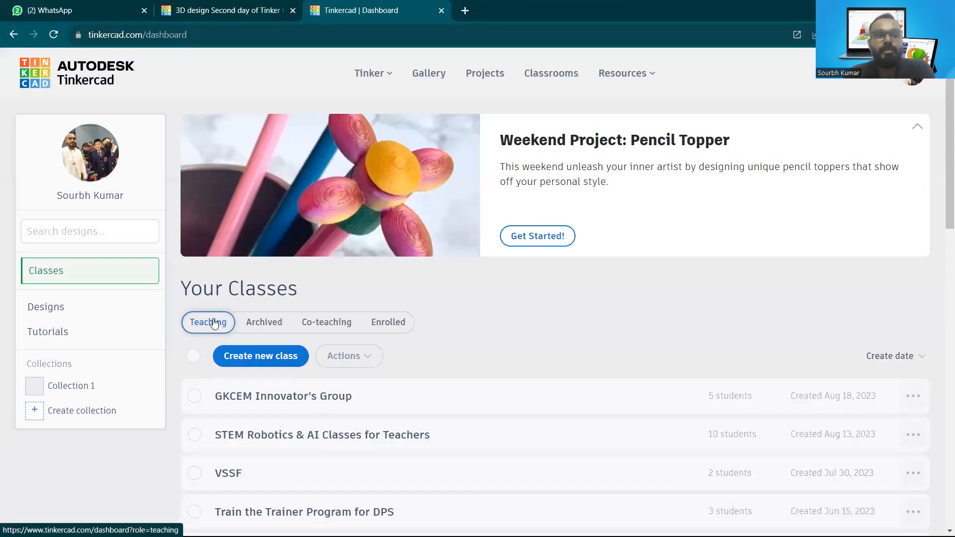
pyautogui.click(114, 311)
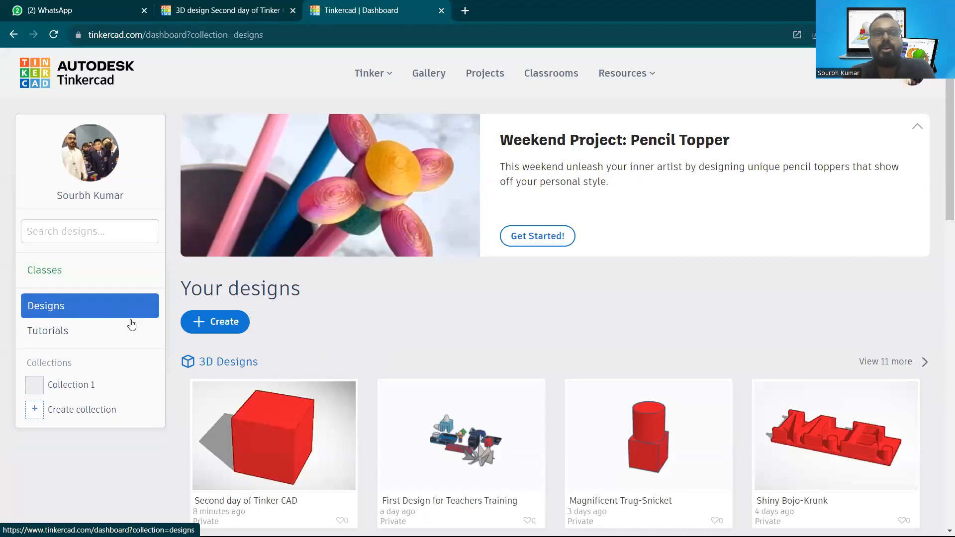
pyautogui.scroll(-1, 361, 363)
pyautogui.scroll(-8, 365, 349)
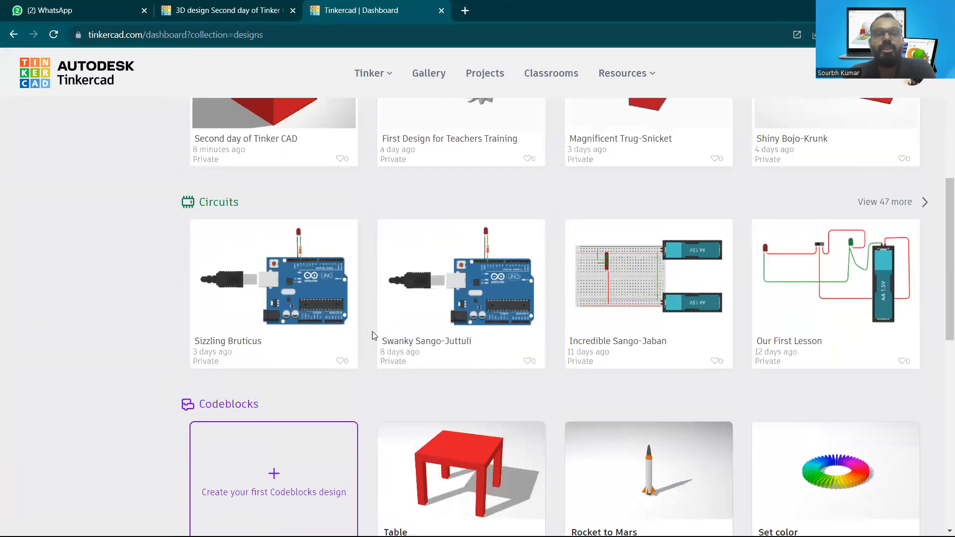
# Step: Check the open Second day of Tinker CAD design in the editor and return to the Tinkercad dashboard
pyautogui.scroll(9, 373, 335)
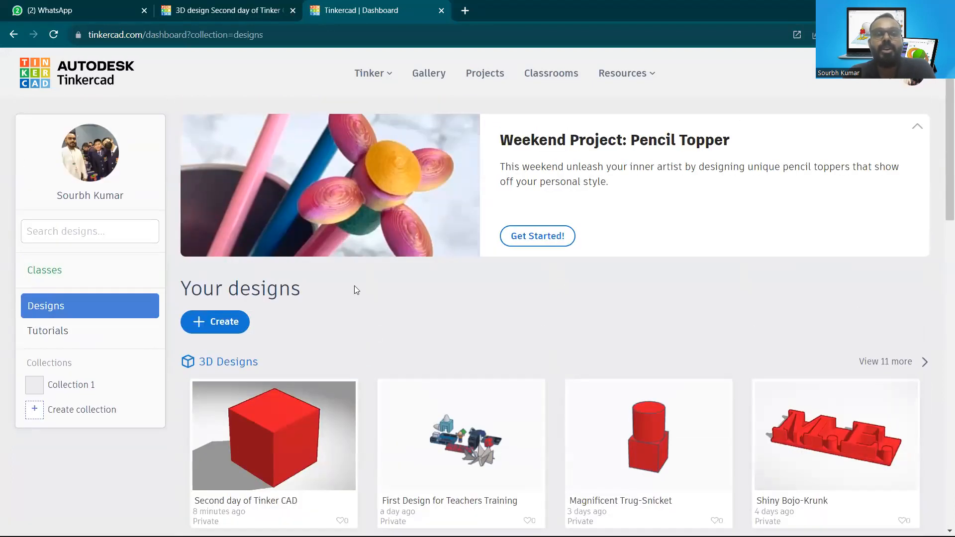
pyautogui.click(266, 7)
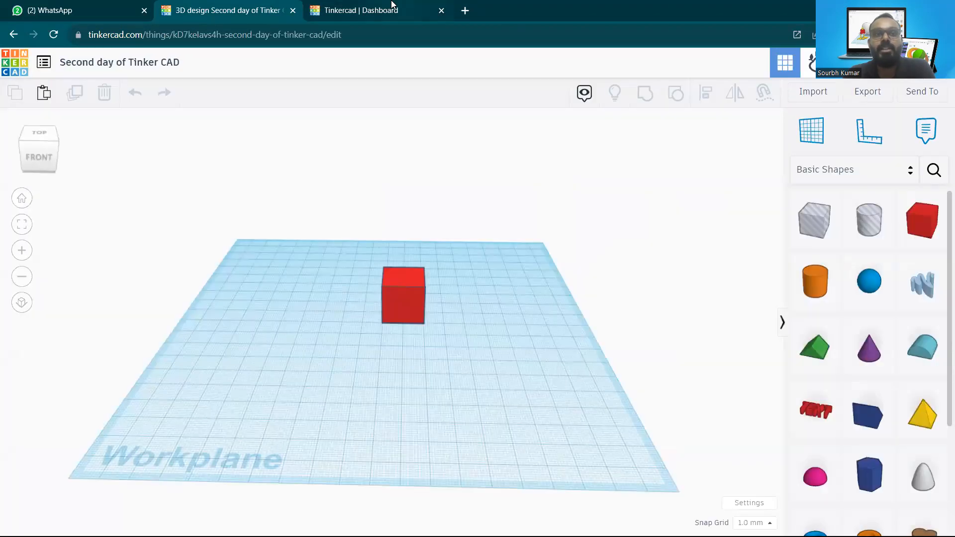
pyautogui.click(358, 10)
# Step: Look through the saved 3D Designs, Circuits and Codeblocks sections listed under Your designs on the dashboard
pyautogui.scroll(-3, 365, 317)
pyautogui.scroll(-1, 365, 321)
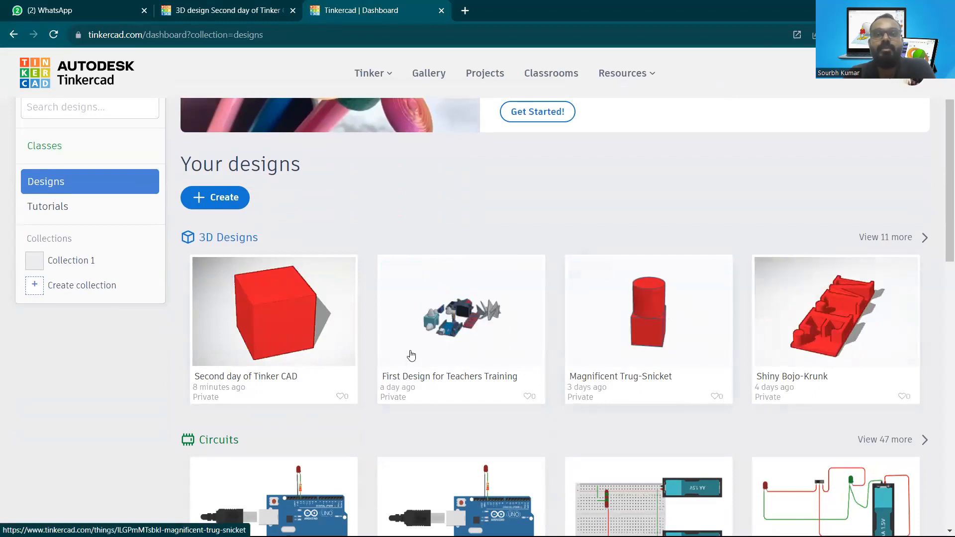
pyautogui.scroll(-5, 409, 356)
pyautogui.scroll(2, 420, 199)
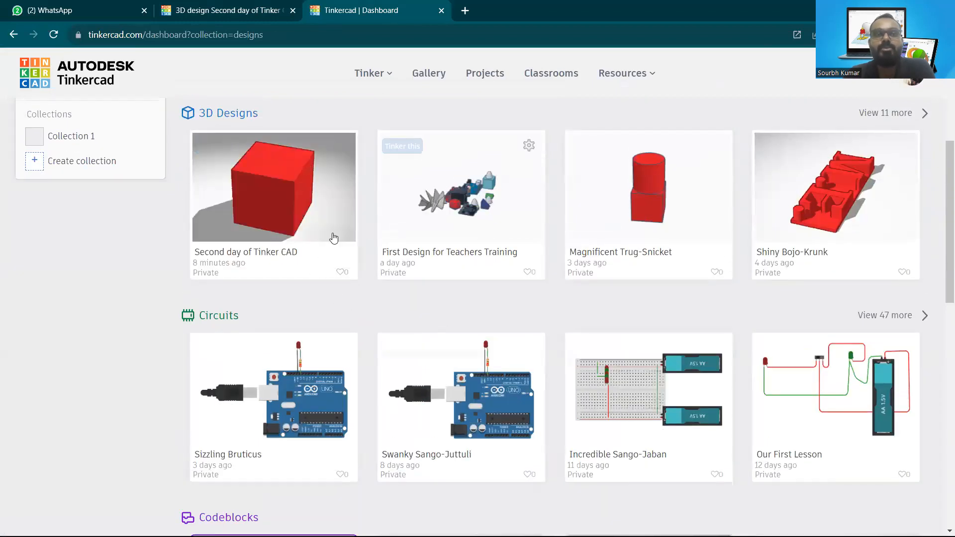
pyautogui.scroll(5, 148, 325)
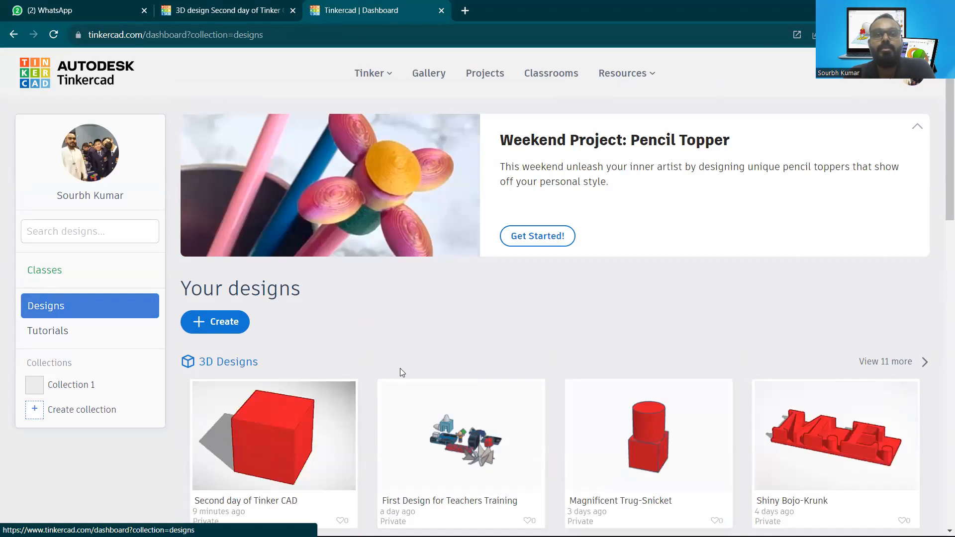
pyautogui.scroll(-3, 399, 369)
pyautogui.scroll(-5, 370, 391)
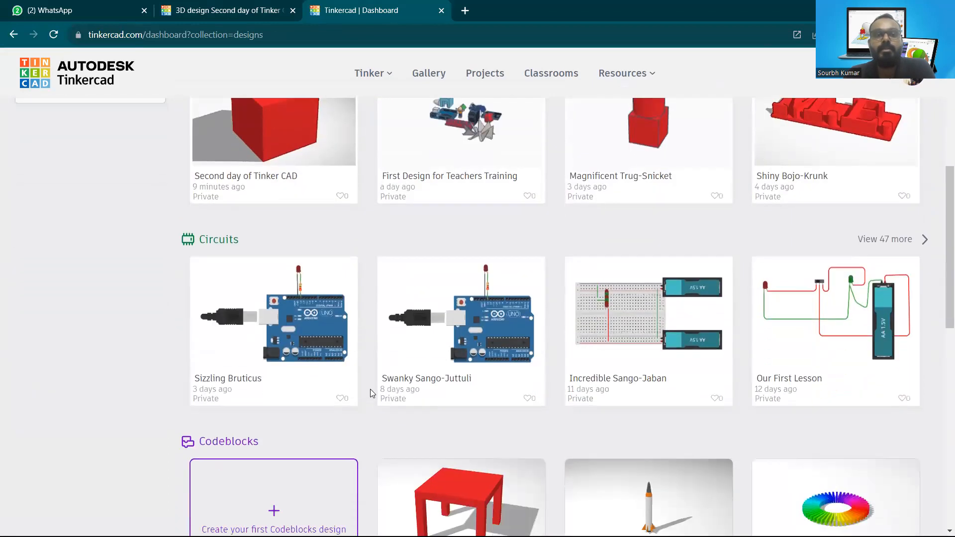
pyautogui.scroll(9, 370, 392)
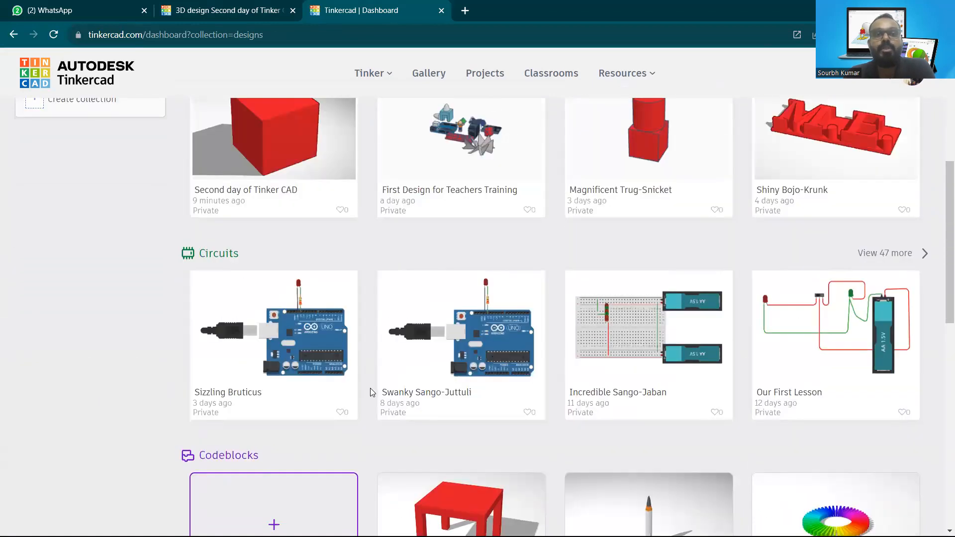
pyautogui.scroll(-6, 370, 388)
pyautogui.scroll(3, 370, 388)
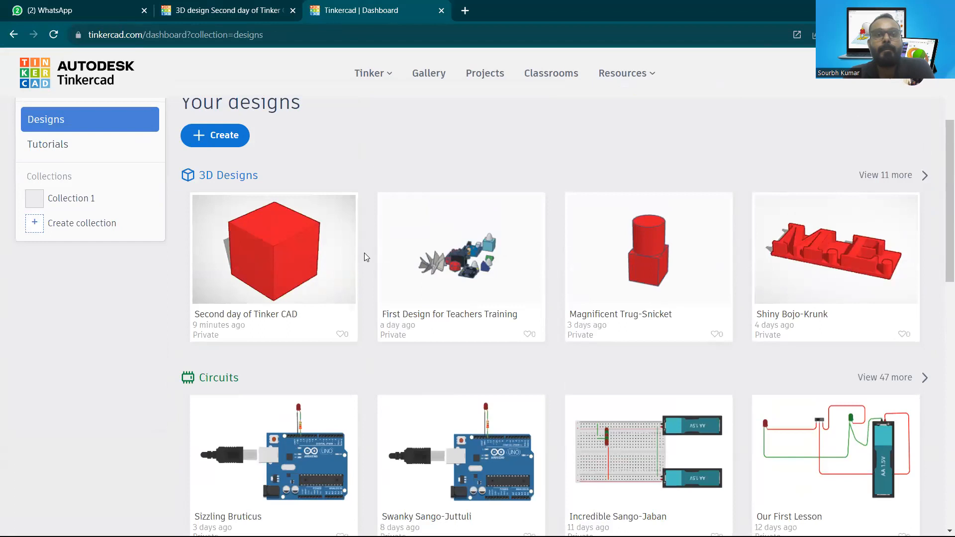
pyautogui.scroll(3, 364, 253)
pyautogui.scroll(-1, 366, 307)
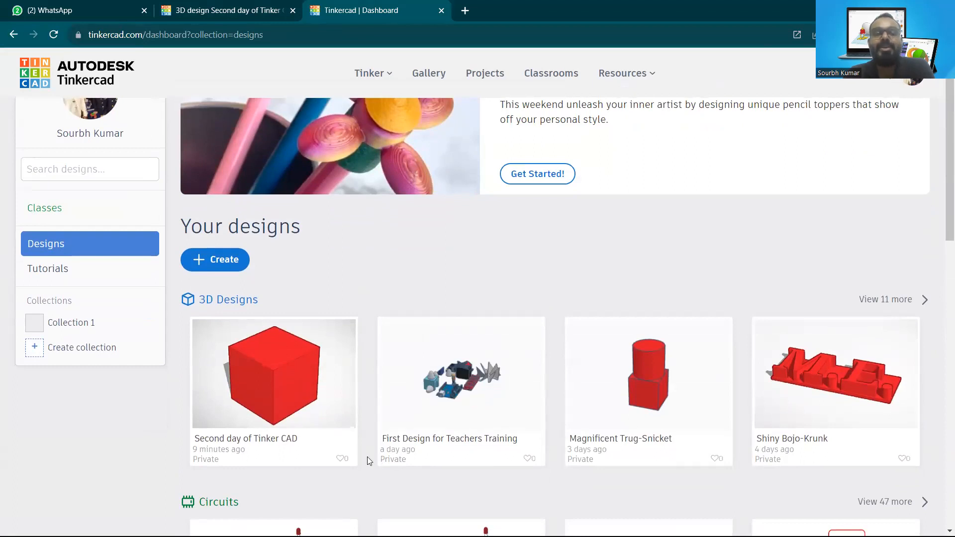
pyautogui.scroll(-9, 367, 456)
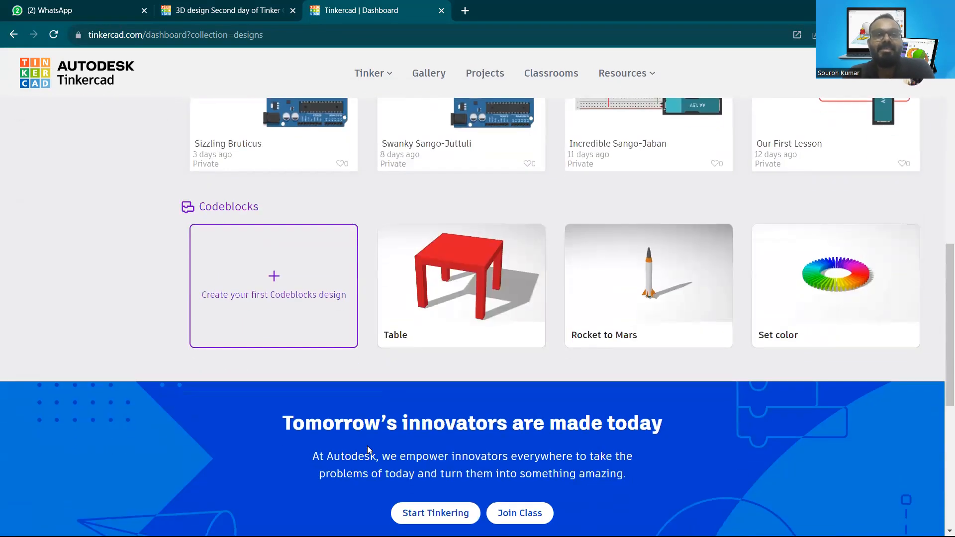
pyautogui.scroll(11, 367, 447)
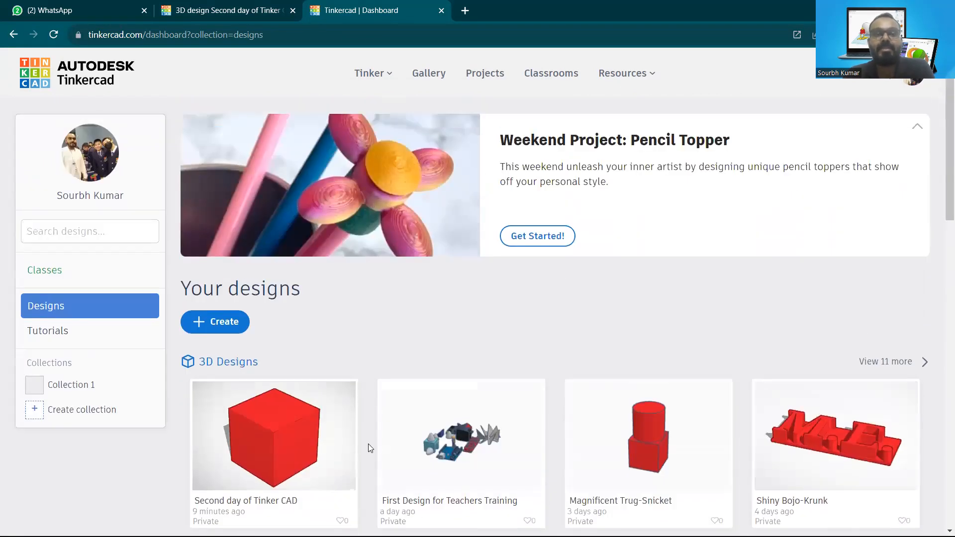
pyautogui.scroll(-7, 373, 434)
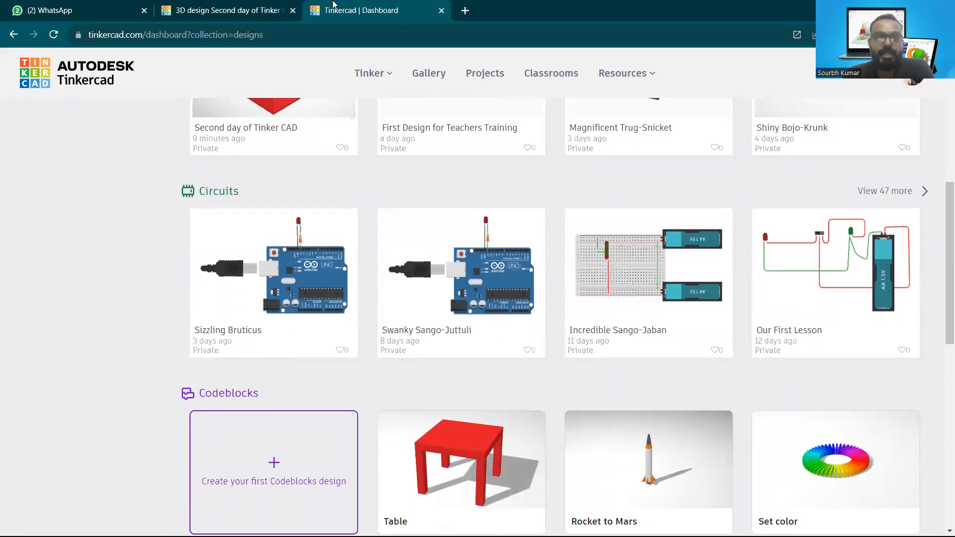
pyautogui.scroll(3, 366, 326)
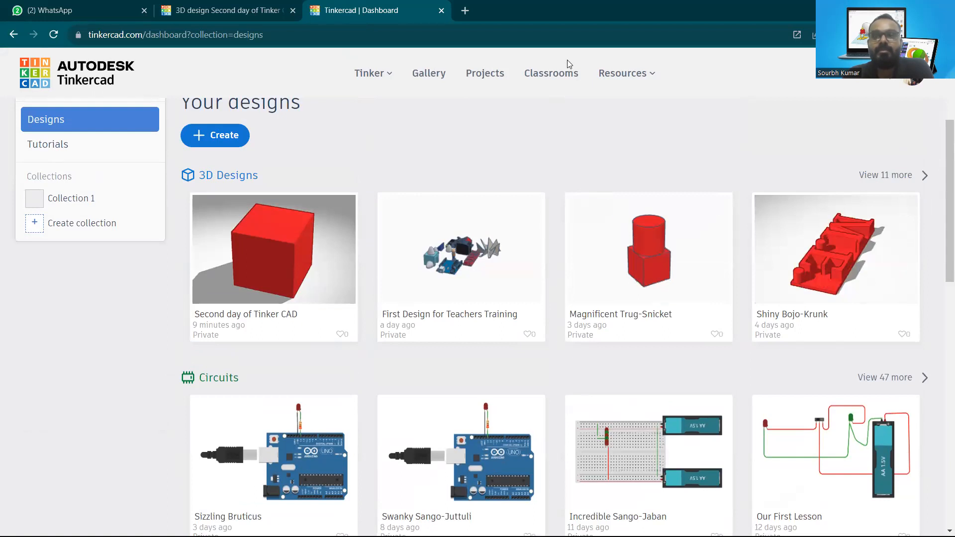
pyautogui.scroll(4, 564, 136)
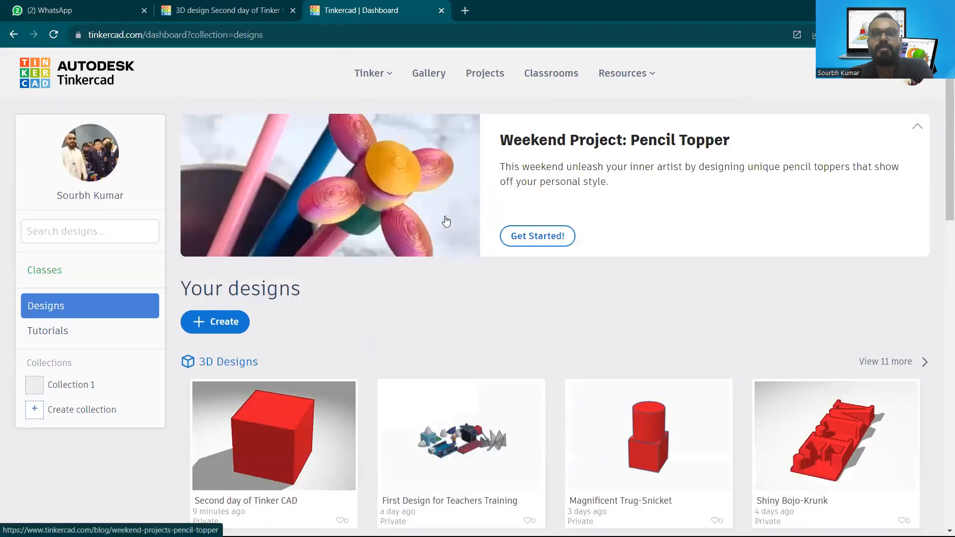
# Step: Return to the Second day of Tinker CAD design and inspect the red box from several angles
pyautogui.click(278, 4)
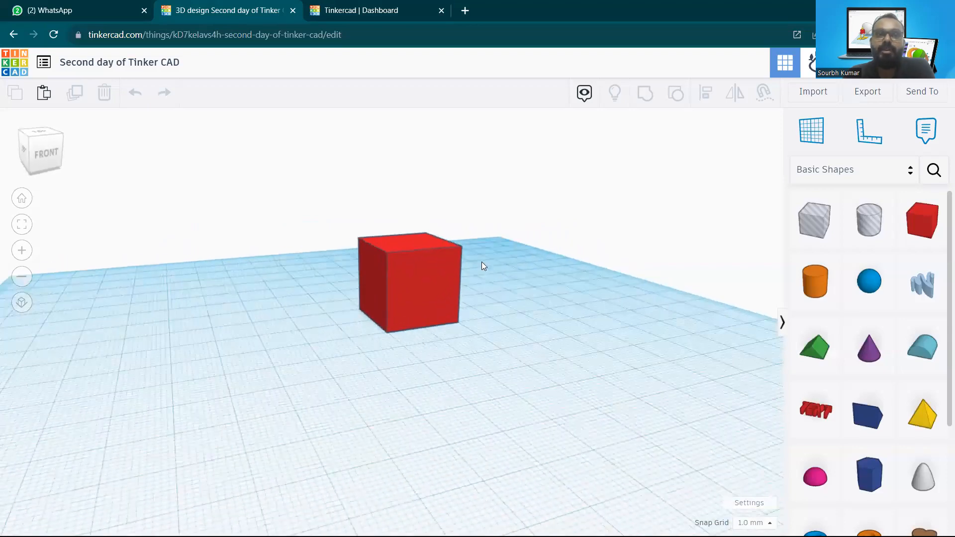
pyautogui.moveTo(418, 277); pyautogui.dragTo(399, 235, button='right')
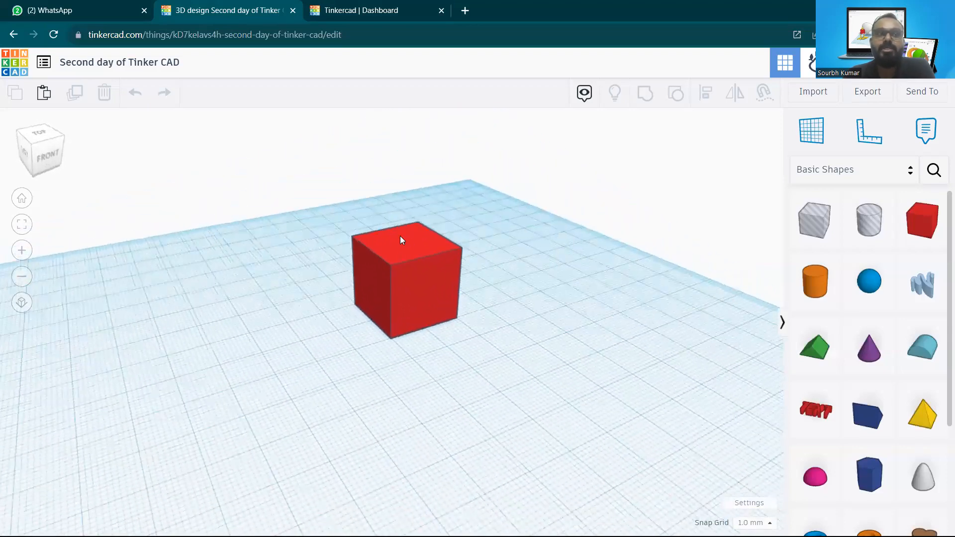
pyautogui.scroll(2, 329, 270)
pyautogui.moveTo(460, 248); pyautogui.dragTo(420, 241, button='middle')
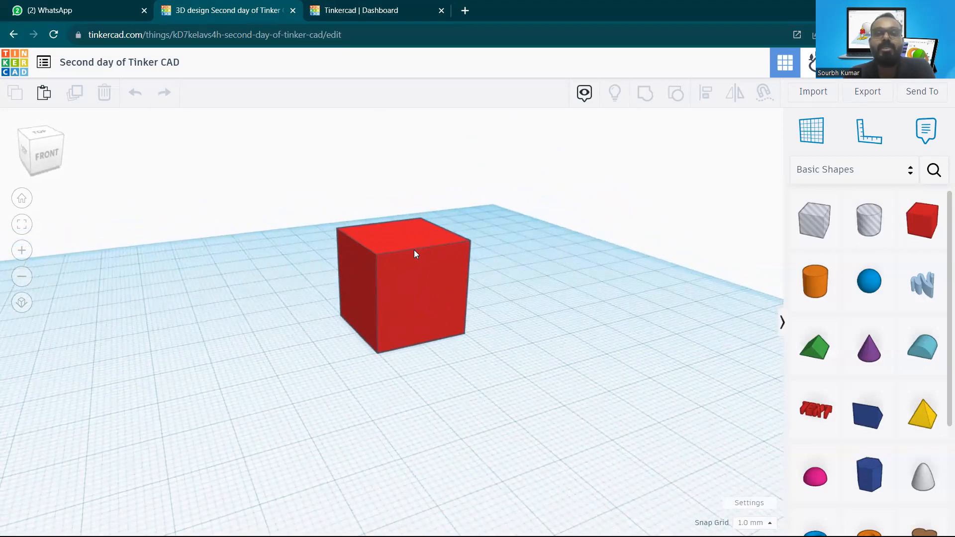
pyautogui.moveTo(404, 278); pyautogui.dragTo(420, 290, button='right')
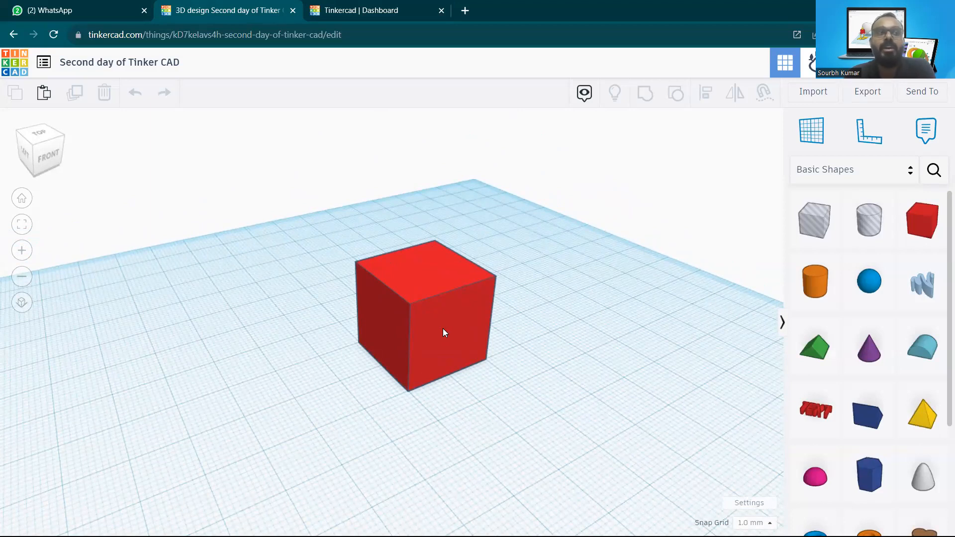
pyautogui.moveTo(484, 320)
pyautogui.mouseDown(button='right')
pyautogui.moveTo(445, 308)
pyautogui.moveTo(477, 284)
pyautogui.moveTo(470, 309)
pyautogui.mouseUp(button='right')
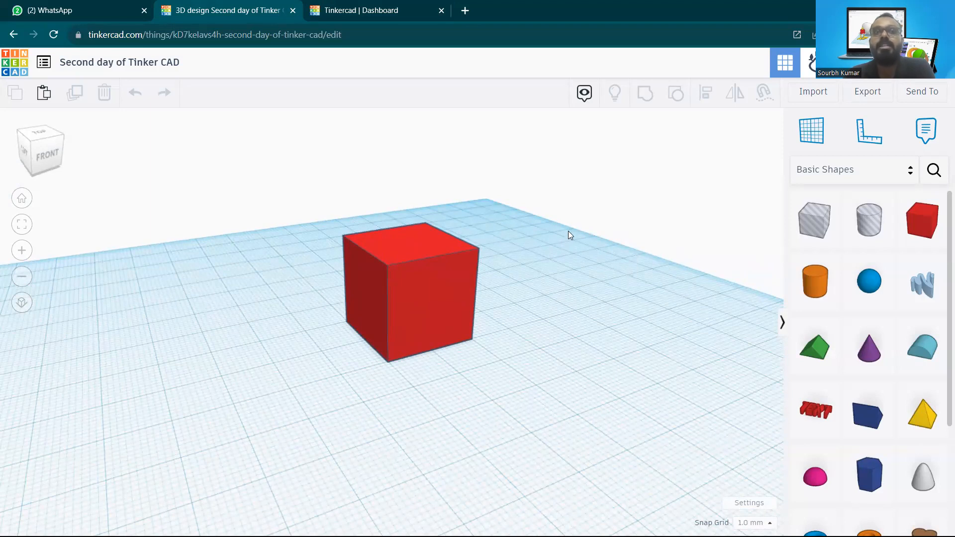
pyautogui.moveTo(521, 282); pyautogui.dragTo(553, 173, button='right')
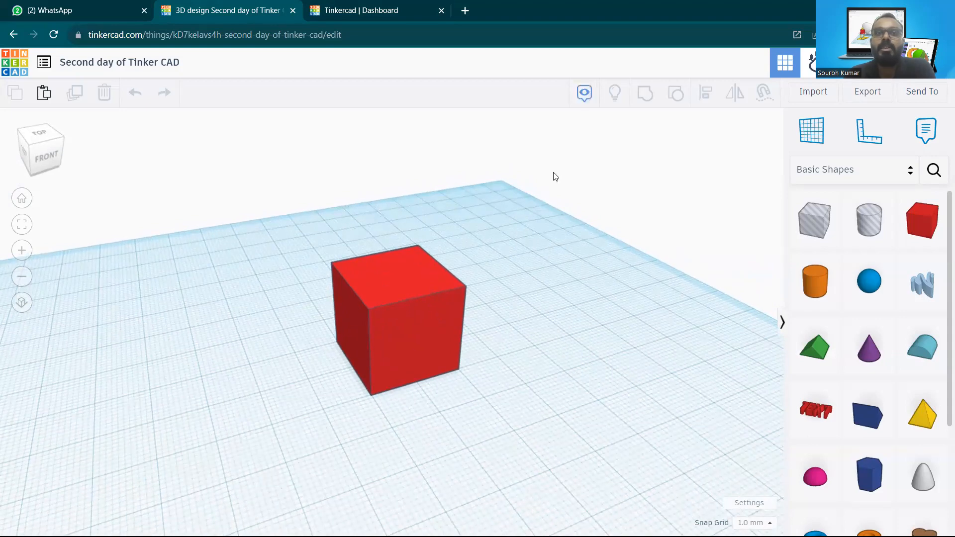
pyautogui.moveTo(432, 386)
pyautogui.mouseDown(button='right')
pyautogui.moveTo(473, 359)
pyautogui.moveTo(354, 383)
pyautogui.moveTo(341, 373)
pyautogui.moveTo(369, 366)
pyautogui.moveTo(441, 383)
pyautogui.mouseUp(button='right')
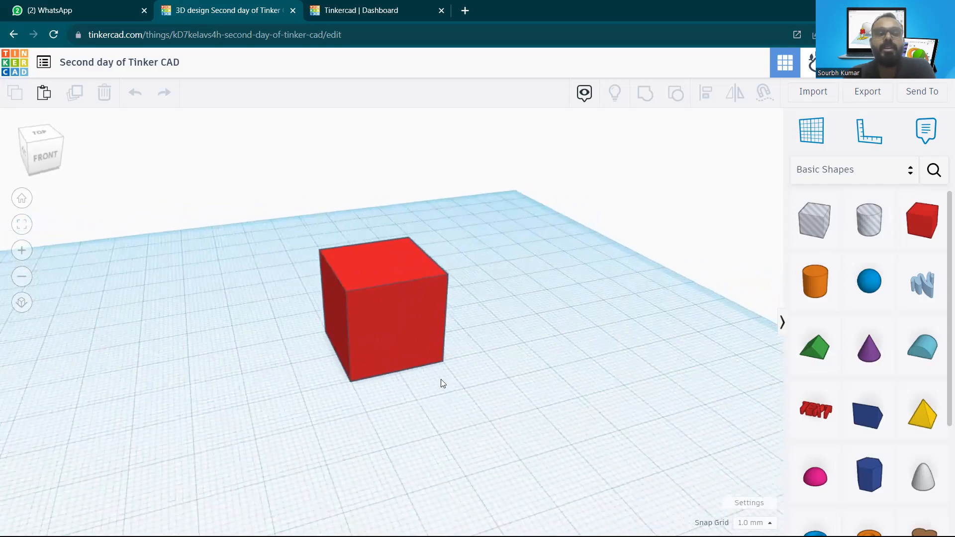
pyautogui.moveTo(471, 347); pyautogui.dragTo(515, 365, button='right')
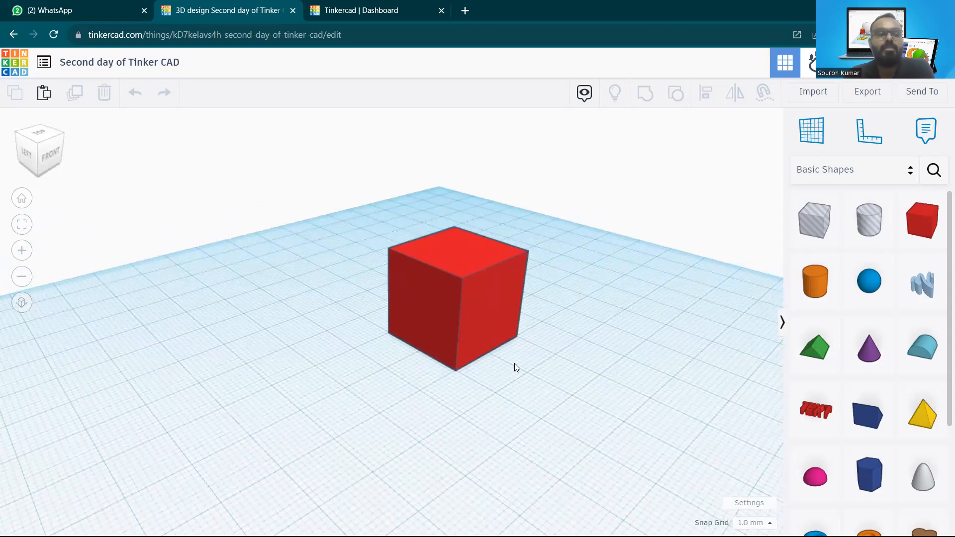
pyautogui.moveTo(516, 359); pyautogui.dragTo(574, 342, button='right')
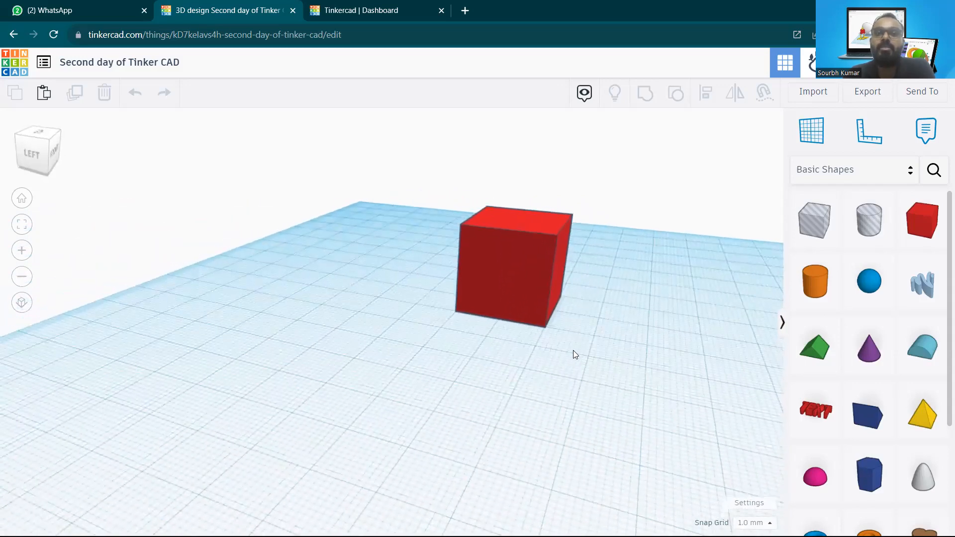
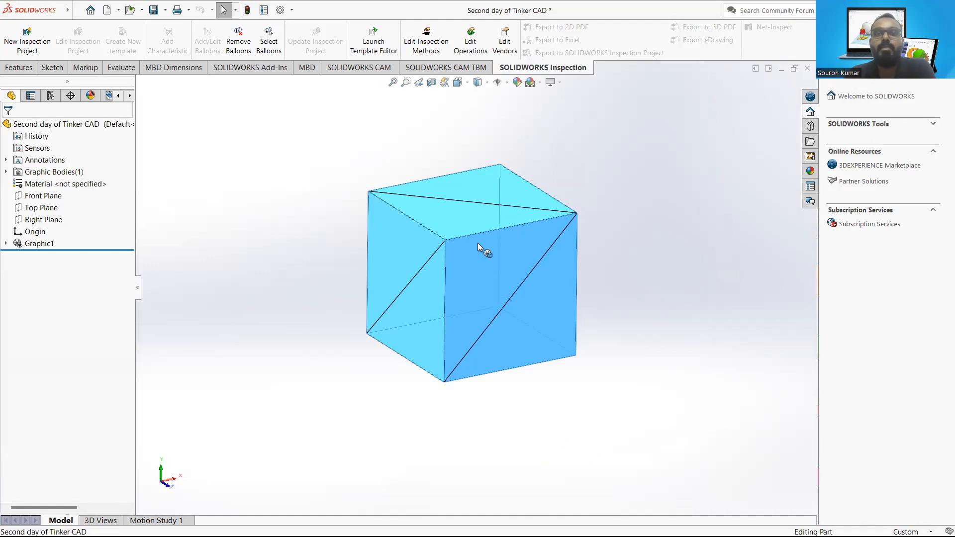
# Step: Examine the Second day of Tinker CAD box closely in SOLIDWORKS
pyautogui.scroll(6, 497, 282)
pyautogui.scroll(-2, 503, 285)
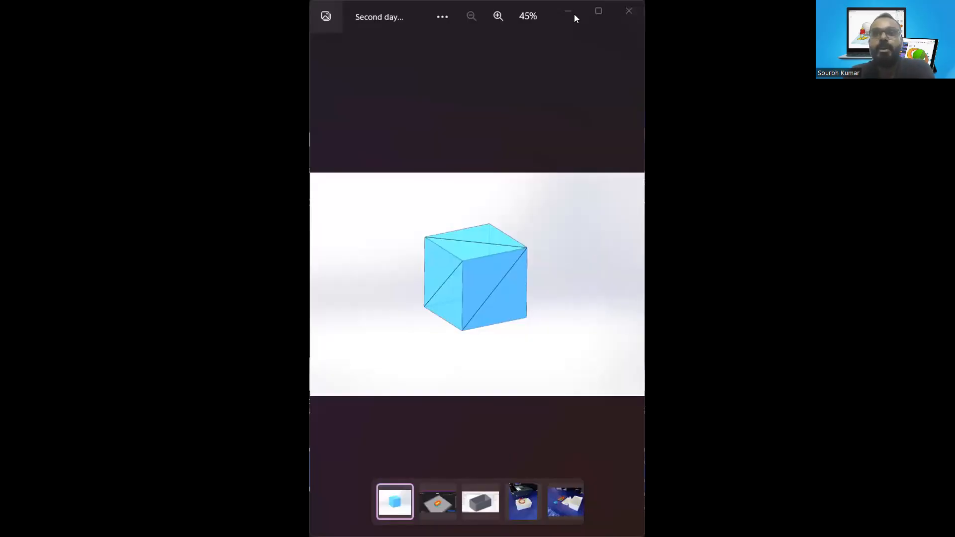
# Step: View the Second day of Tinker CAD image at full window size in Photos and browse the following slicing and 3D-printed case pictures
pyautogui.click(598, 11)
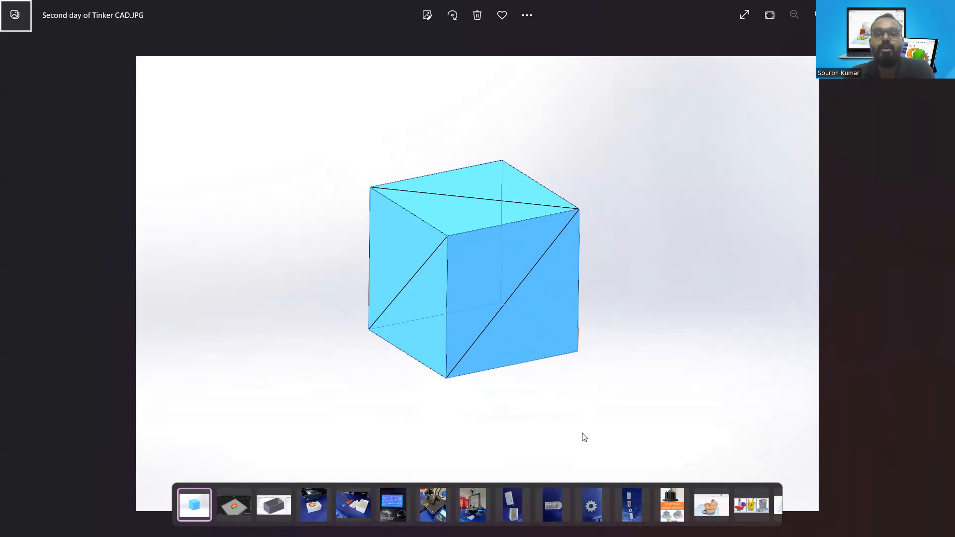
pyautogui.press('Right')
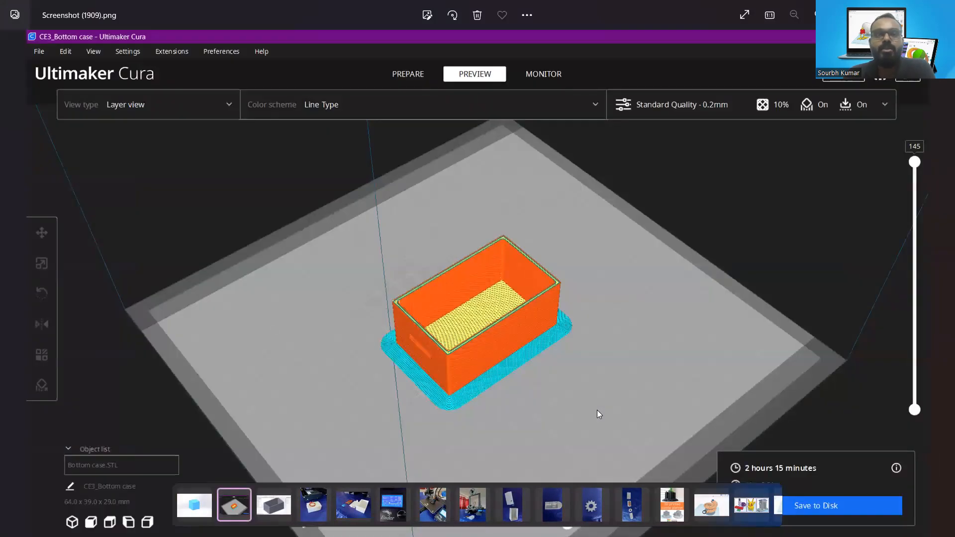
pyautogui.press('Right')
pyautogui.press('Right')
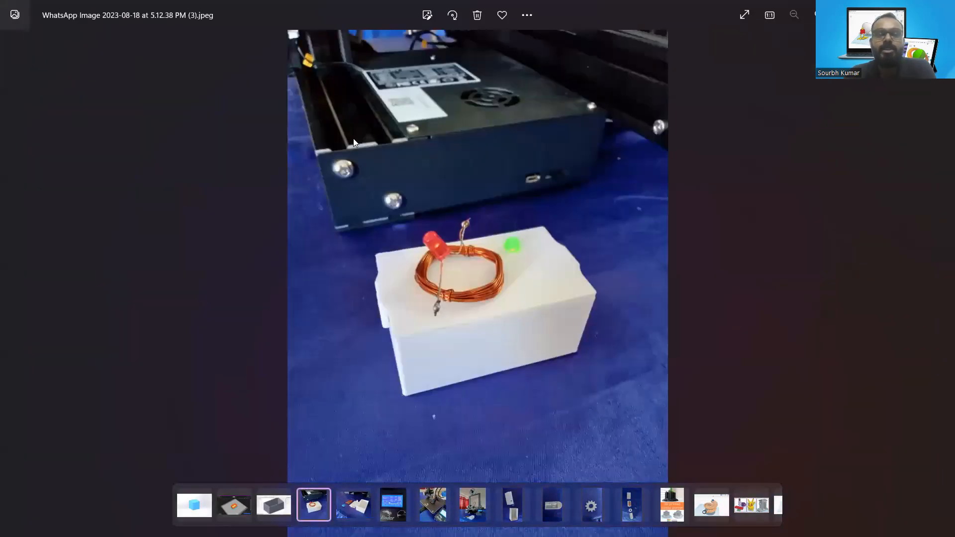
pyautogui.press('Right')
pyautogui.press('Right')
pyautogui.press('Right')
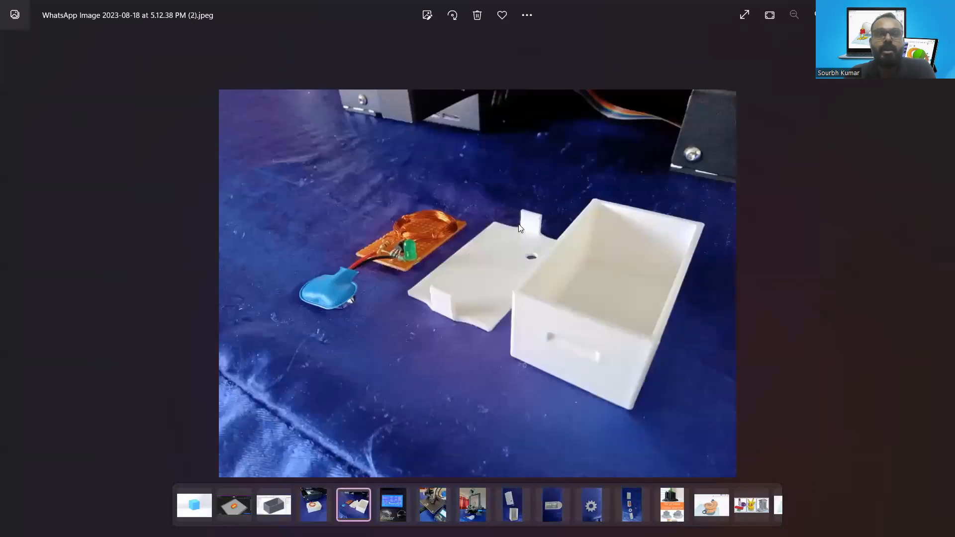
pyautogui.press('Right')
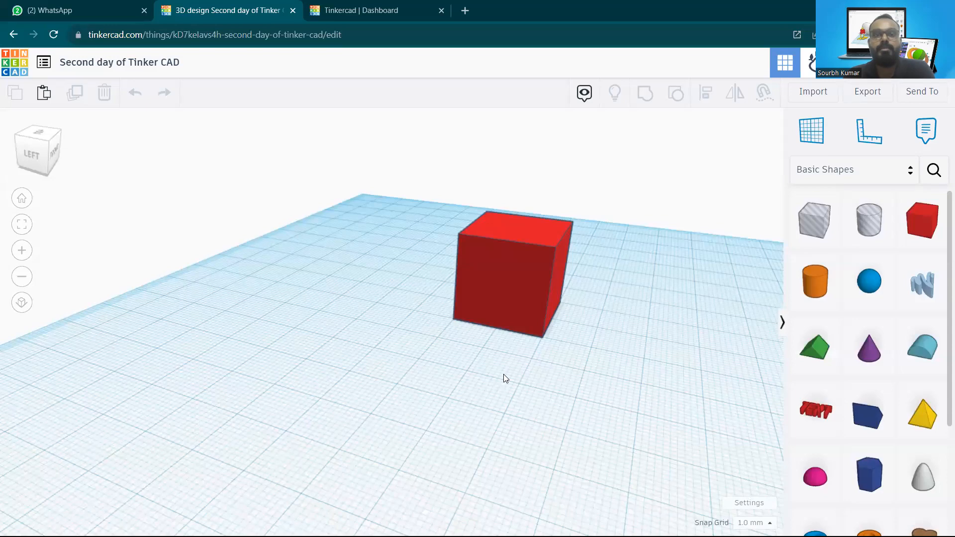
pyautogui.moveTo(503, 374); pyautogui.dragTo(576, 321, button='right')
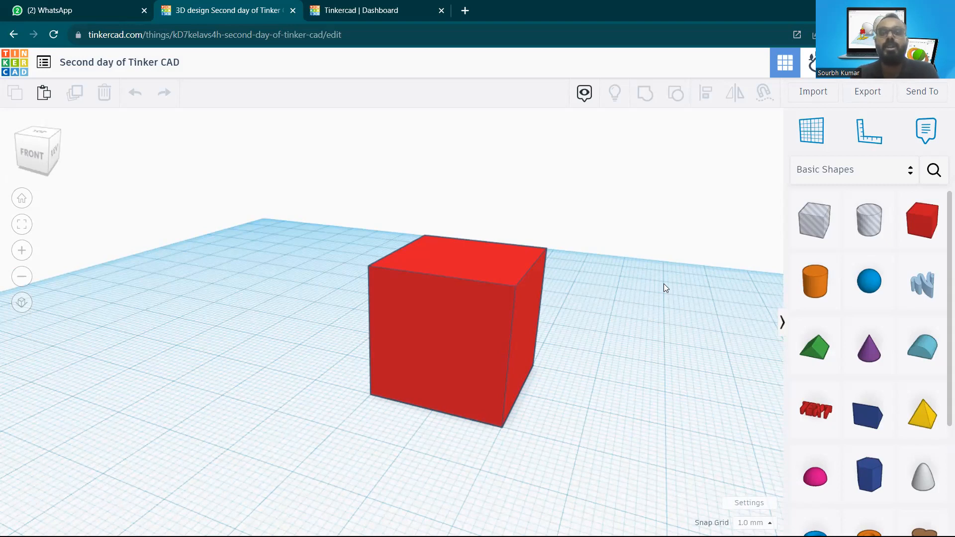
# Step: Open the GrabCAD website, grabcad.com, in a new browser tab
pyautogui.click(468, 10)
pyautogui.write('grr')
pyautogui.press('BackSpace')
pyautogui.write('abca')
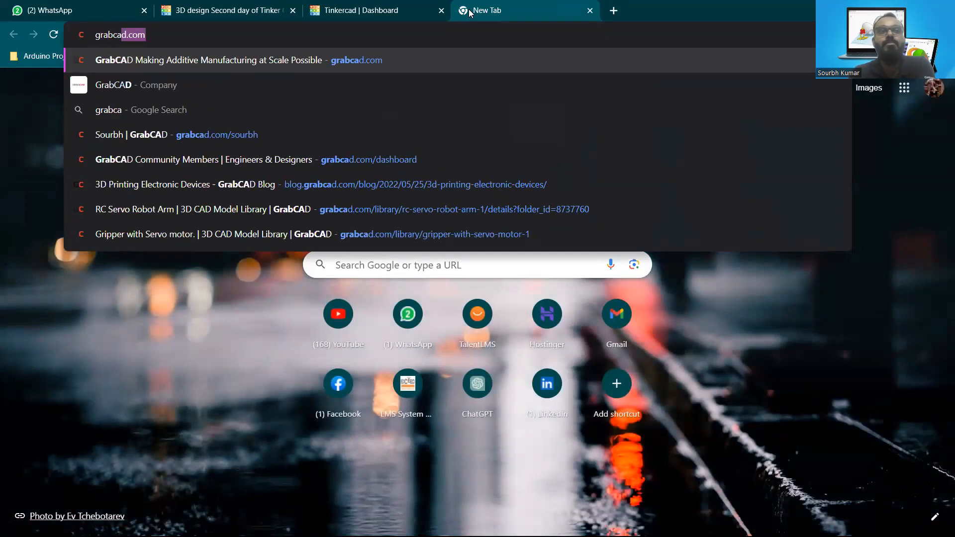
pyautogui.press('Return')
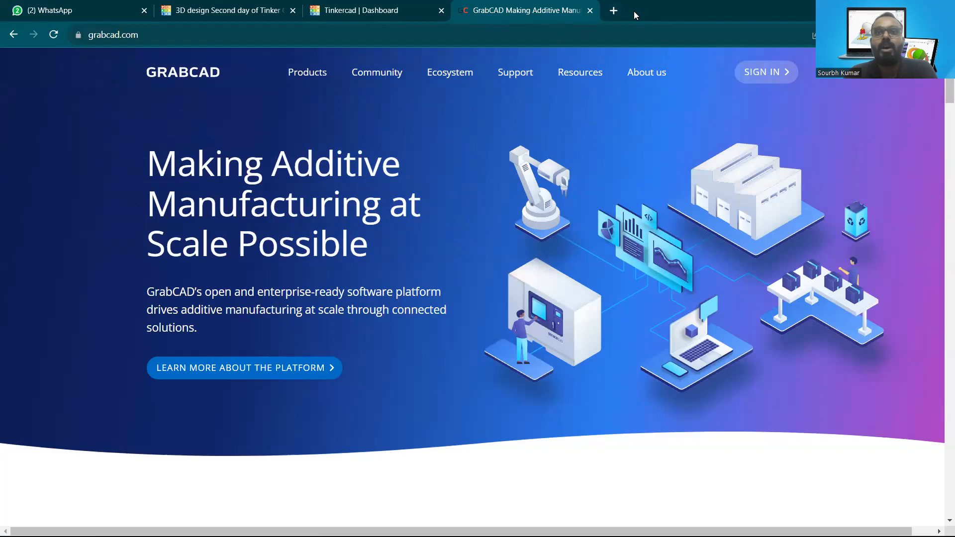
# Step: Search the web for the instructor's GrabCAD profile, open it and look through its models, tutorials, skills, badges and groups
pyautogui.click(250, 30)
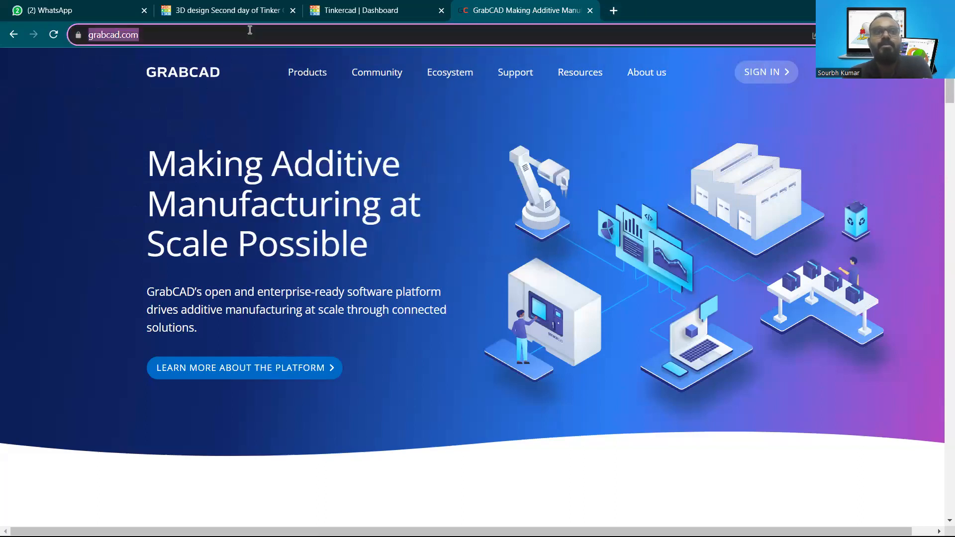
pyautogui.write('grabcad')
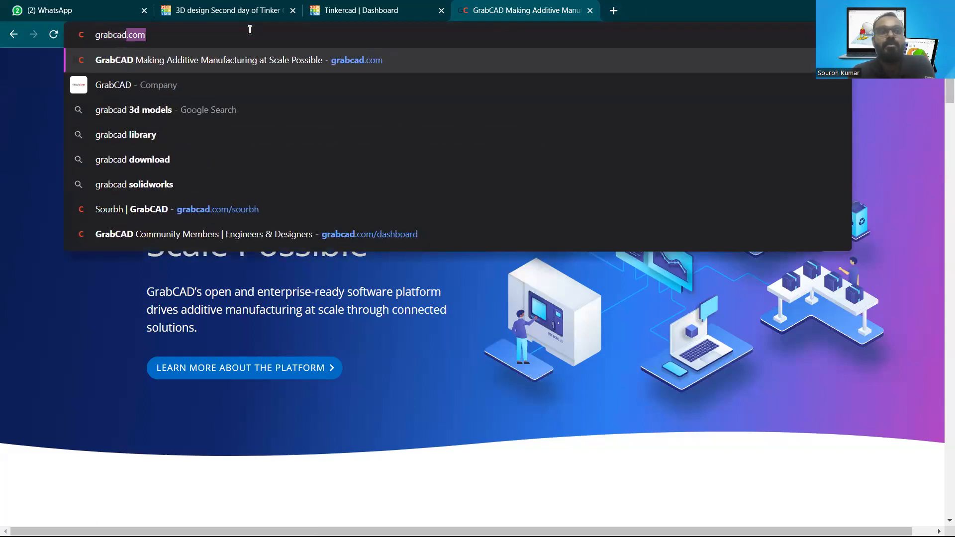
pyautogui.write(' sourbh')
pyautogui.press('Return')
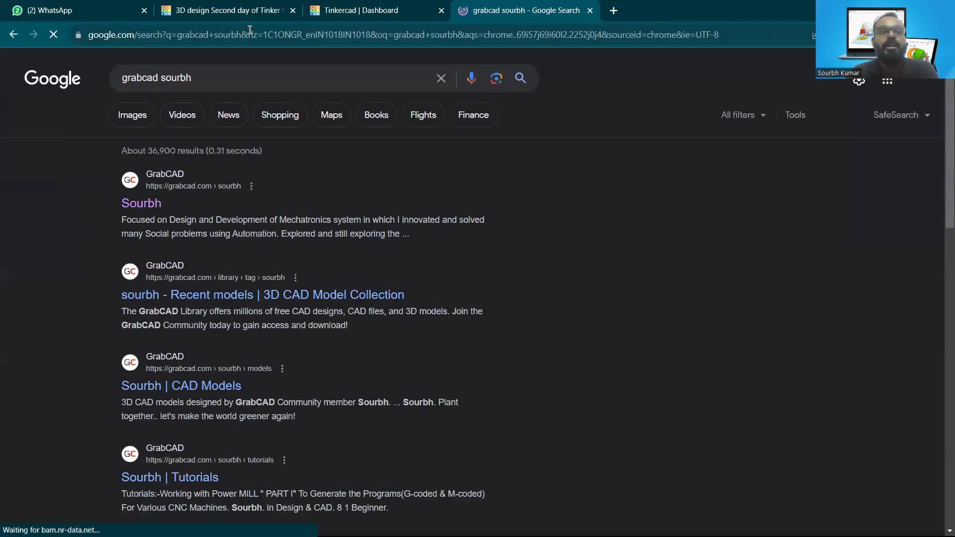
pyautogui.click(143, 207)
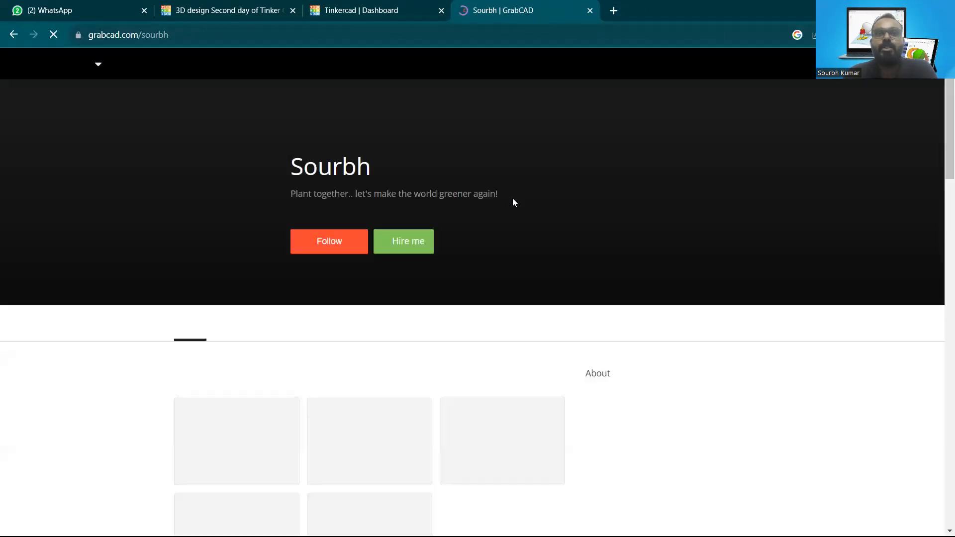
pyautogui.scroll(-9, 594, 315)
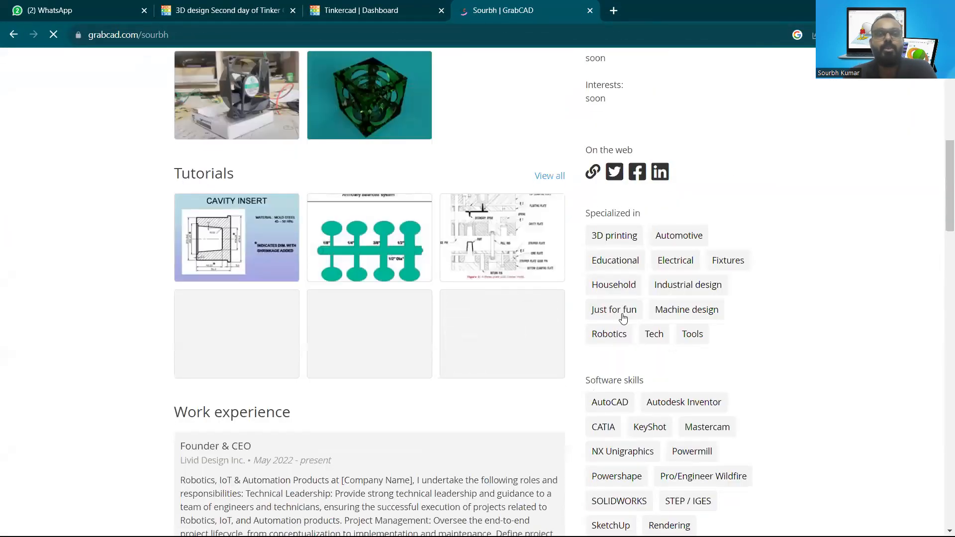
pyautogui.scroll(-20, 598, 332)
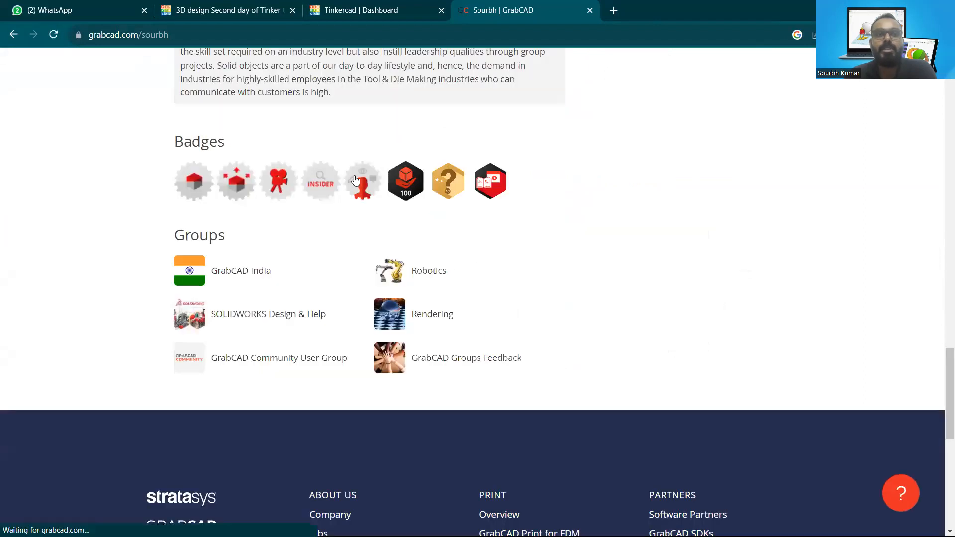
pyautogui.scroll(20, 601, 321)
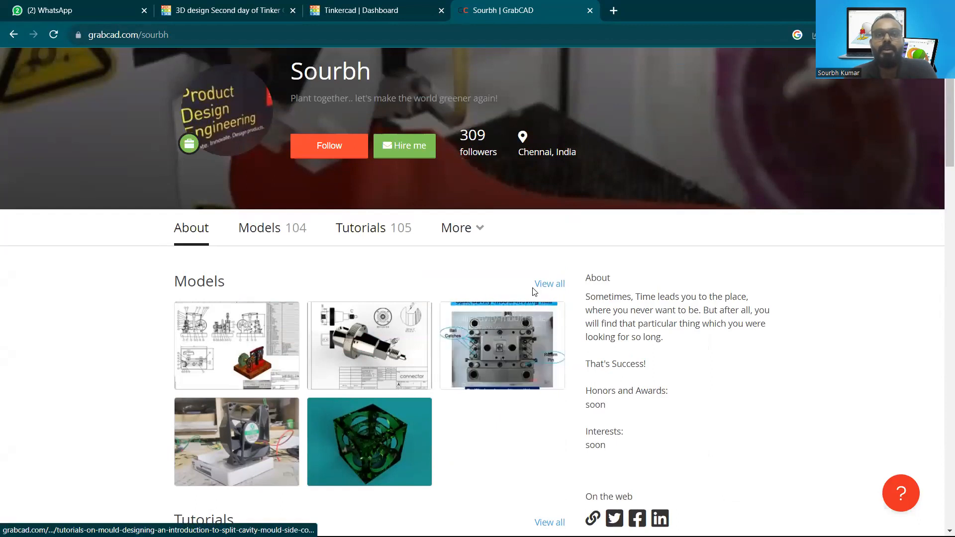
# Step: Show all models of the GrabCAD profile and browse through the thumbnails
pyautogui.click(560, 283)
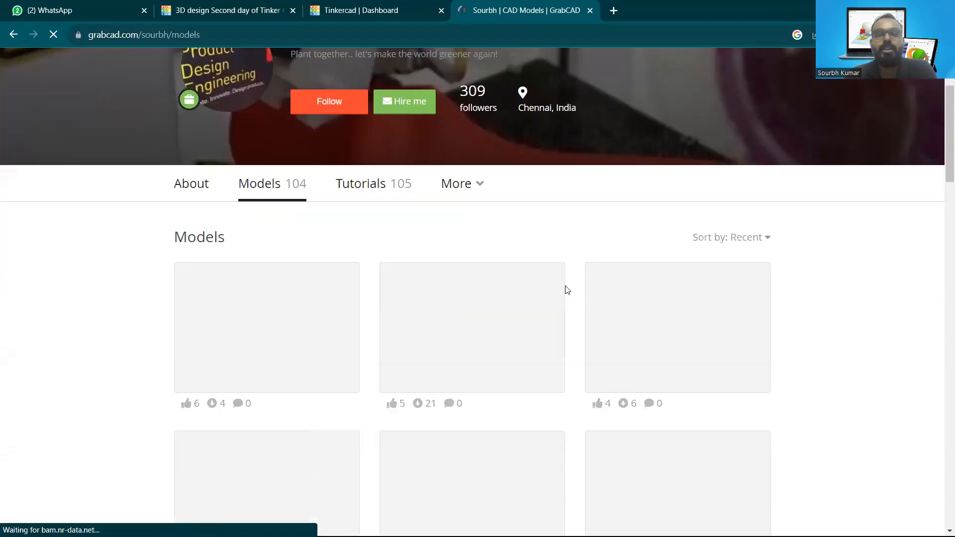
pyautogui.scroll(-3, 566, 286)
pyautogui.scroll(-1, 524, 147)
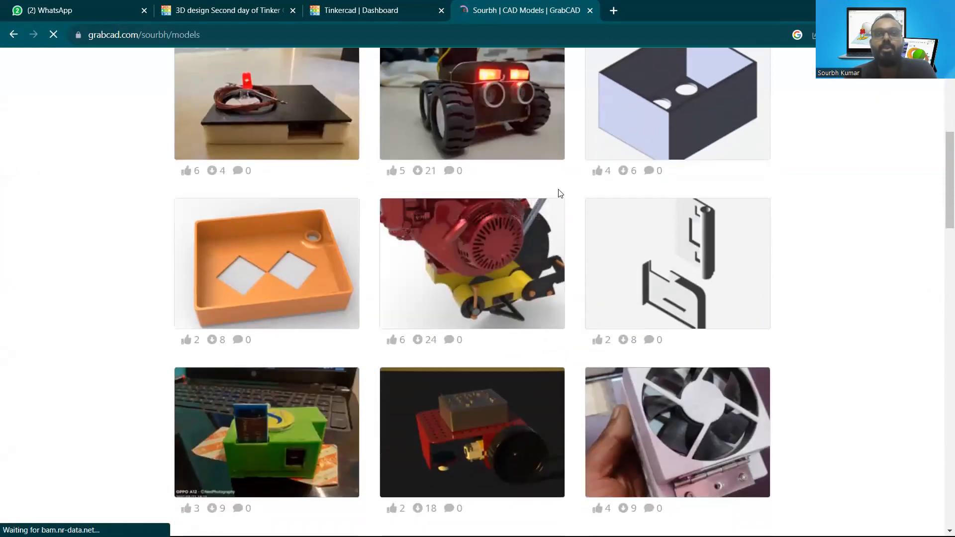
pyautogui.scroll(2, 579, 183)
pyautogui.scroll(-15, 568, 254)
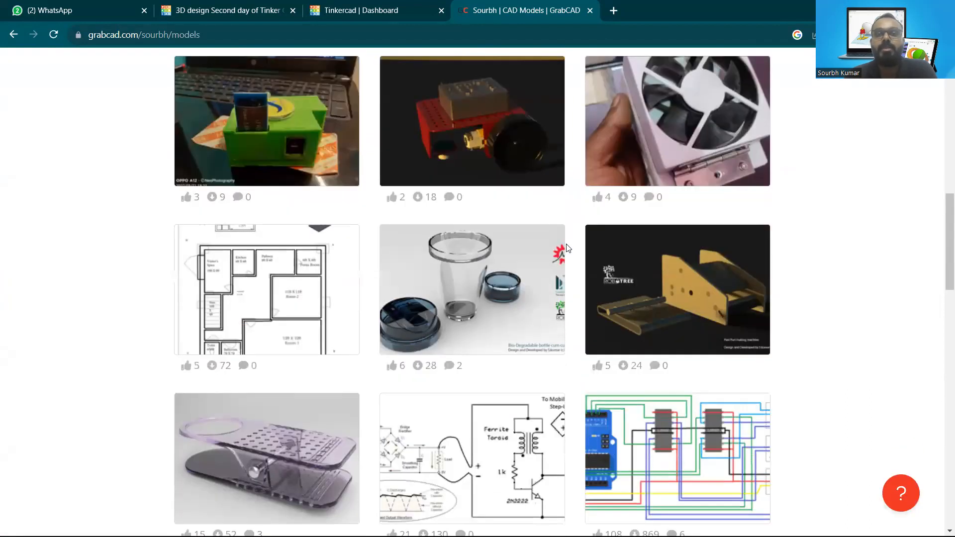
pyautogui.scroll(18, 567, 253)
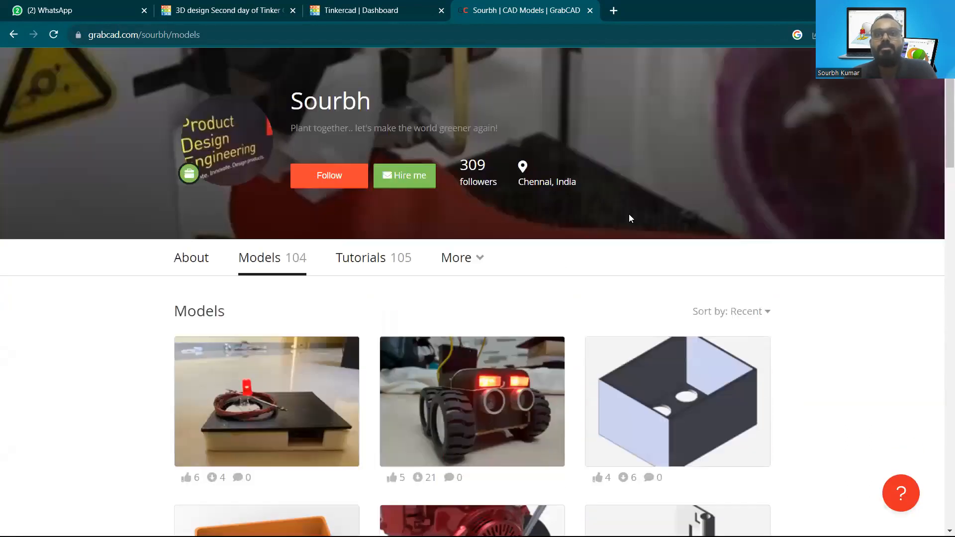
# Step: Open the MyMiniFactory page of Heart for a Princess in a new browser tab and close the GrabCAD tab
pyautogui.click(615, 10)
pyautogui.write('mymini')
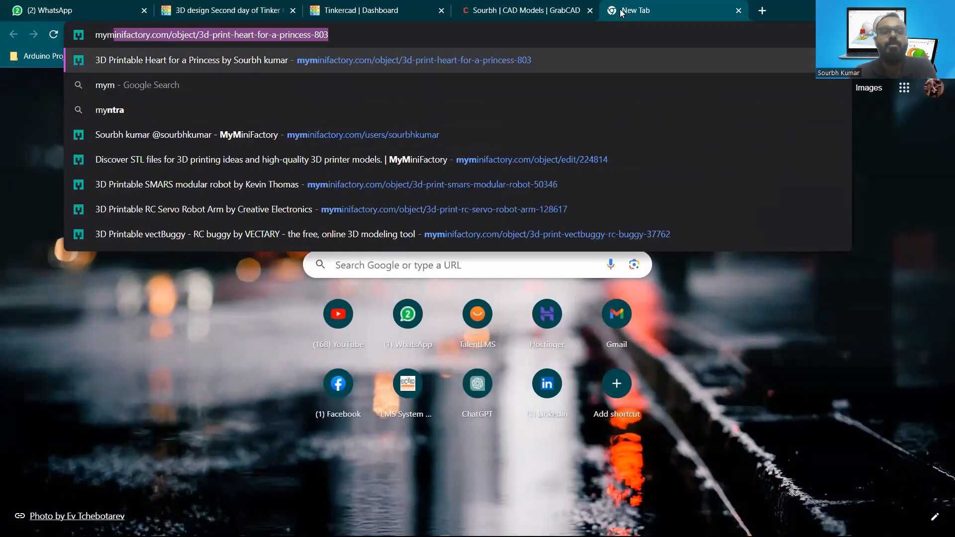
pyautogui.press('Return')
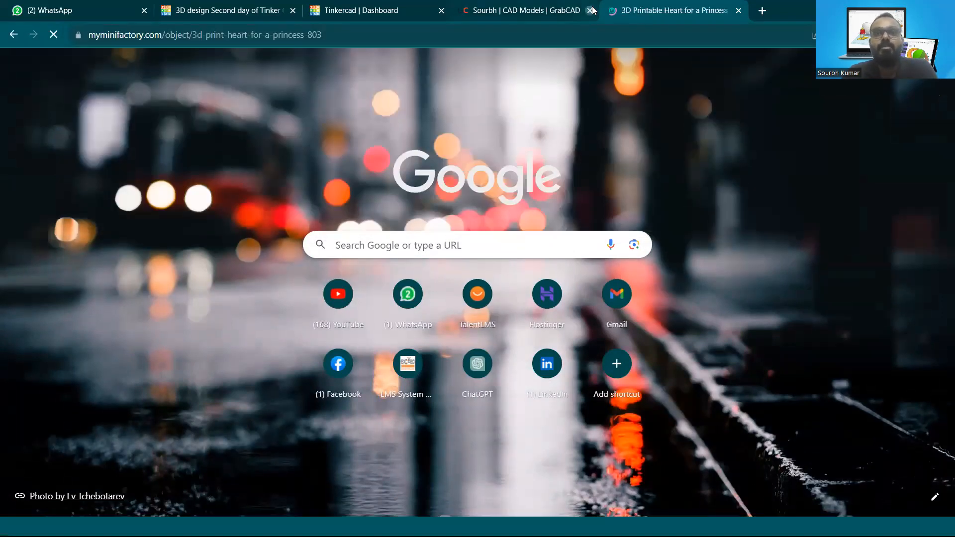
pyautogui.click(590, 10)
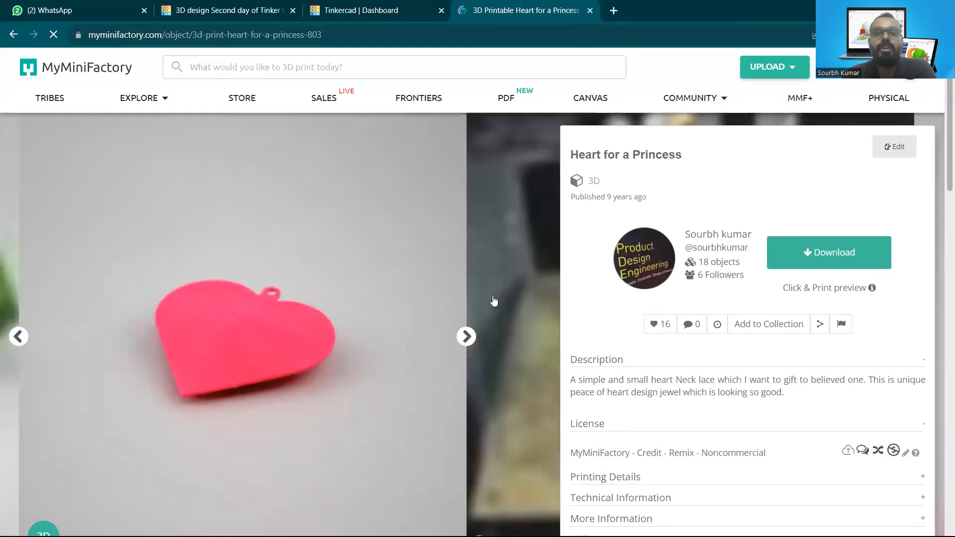
# Step: Look over the MyMiniFactory categories and search the site for science
pyautogui.moveTo(144, 100)
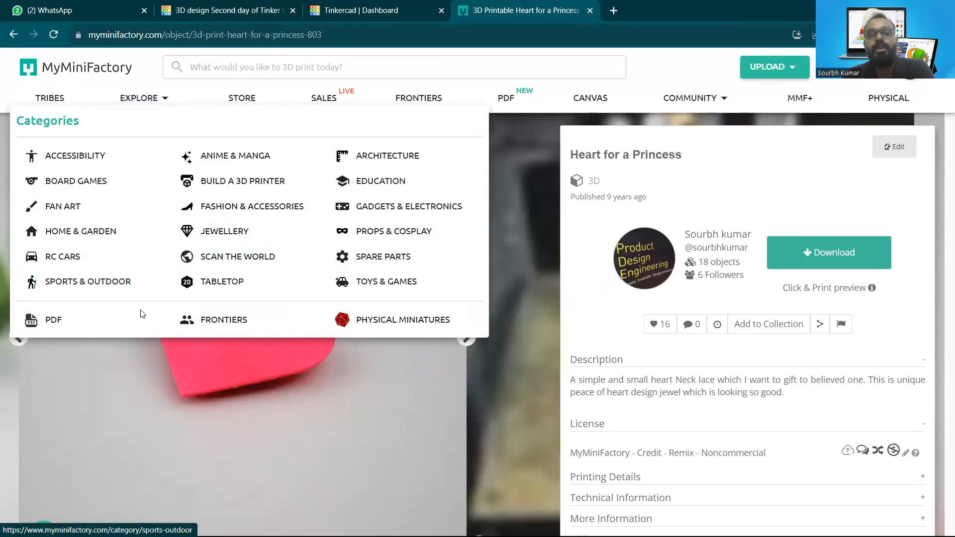
pyautogui.scroll(-10, 401, 369)
pyautogui.scroll(10, 460, 405)
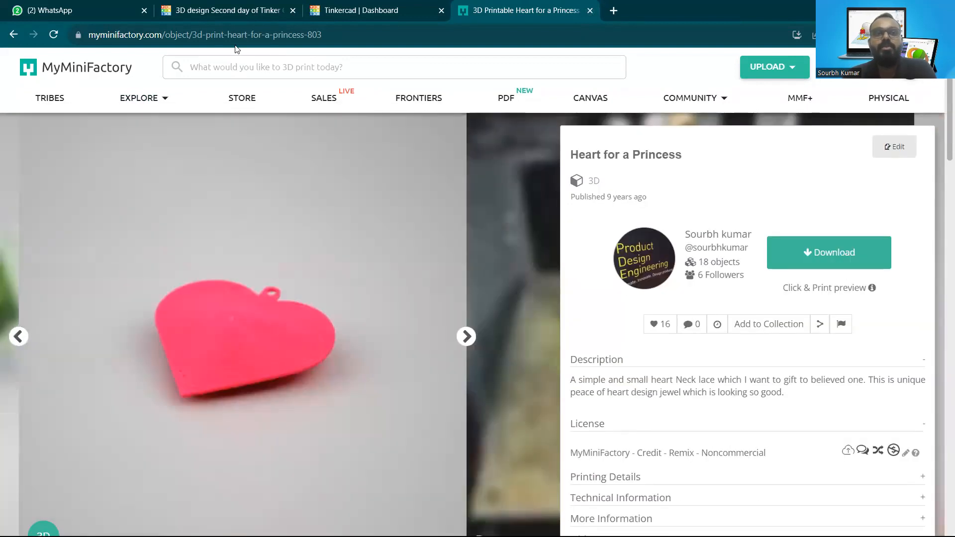
pyautogui.click(263, 68)
pyautogui.write('scie')
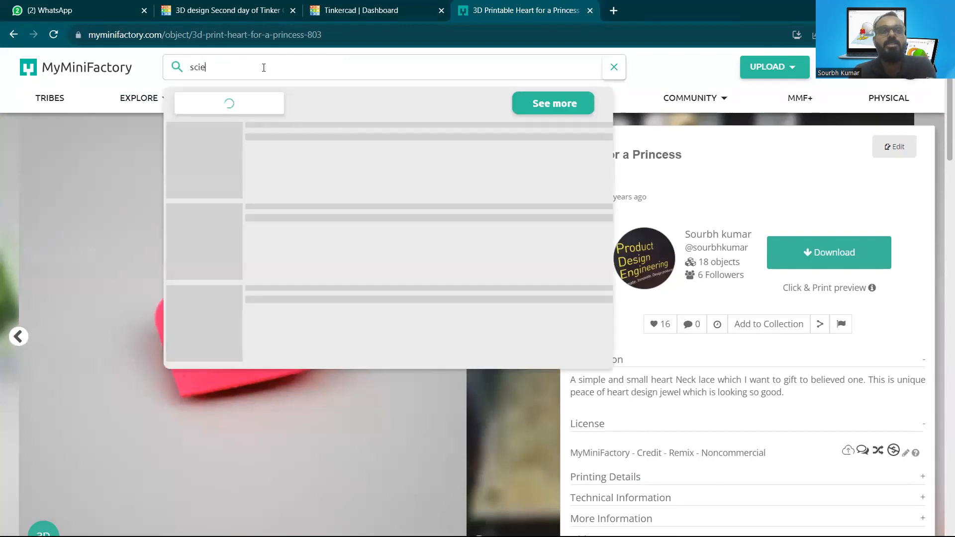
pyautogui.write('nce')
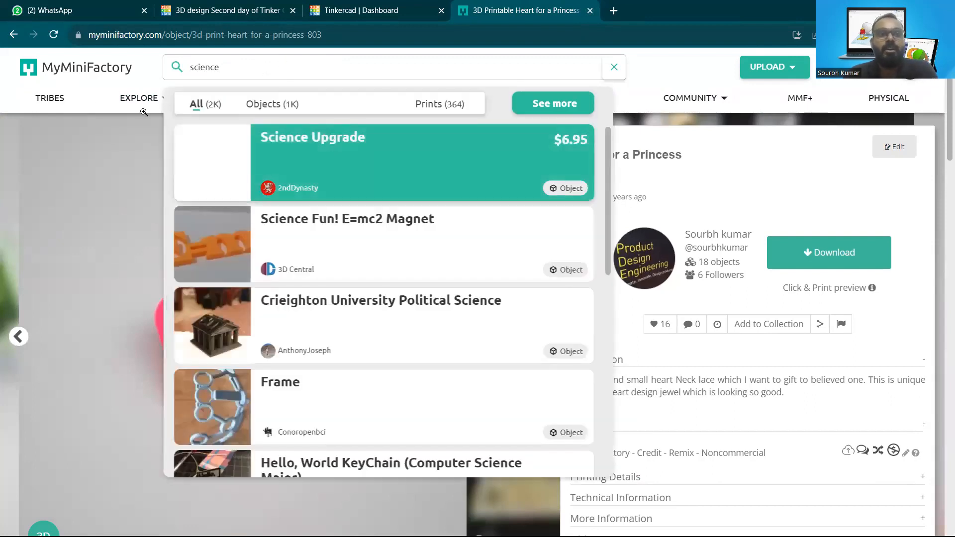
# Step: Open the Education category of MyMiniFactory and go to its Chemistry subcategory
pyautogui.moveTo(159, 57); pyautogui.dragTo(149, 89)
pyautogui.moveTo(160, 103)
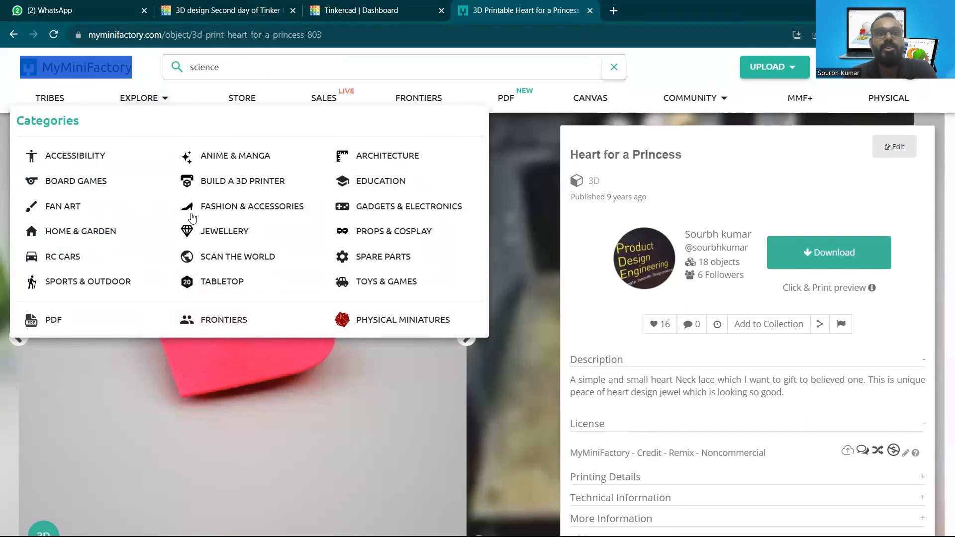
pyautogui.click(385, 182)
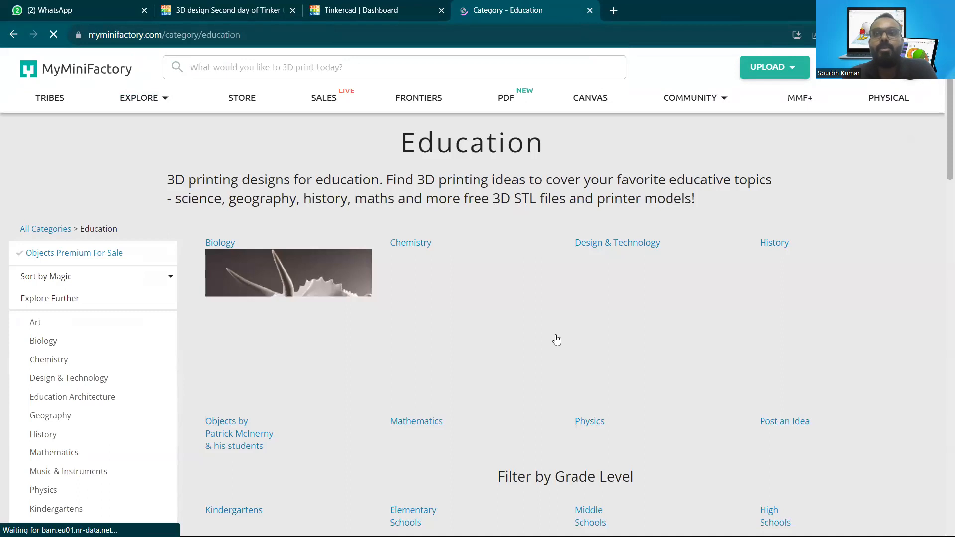
pyautogui.scroll(-1, 467, 245)
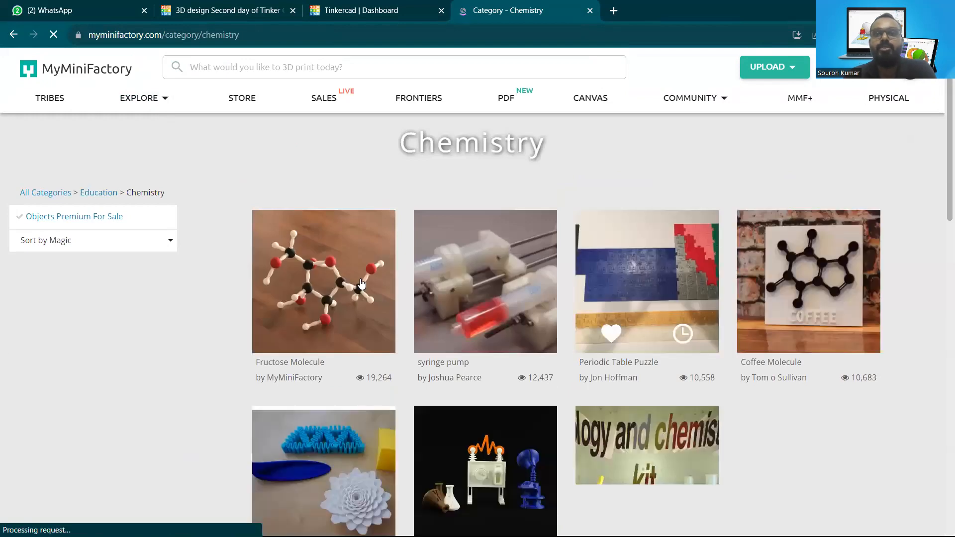
# Step: Browse the printable Chemistry models through the page and return to the start of the listing
pyautogui.scroll(-3, 801, 185)
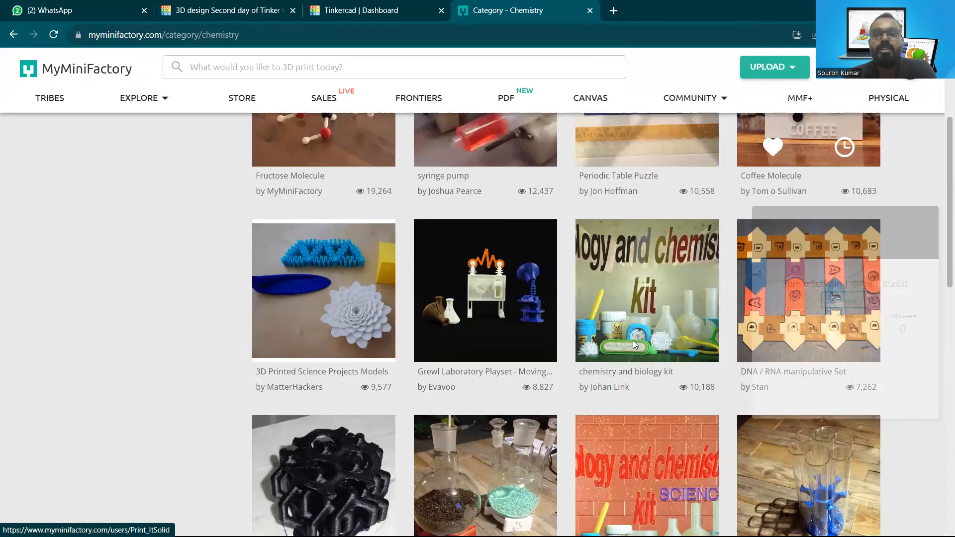
pyautogui.scroll(-8, 633, 340)
pyautogui.scroll(-6, 551, 334)
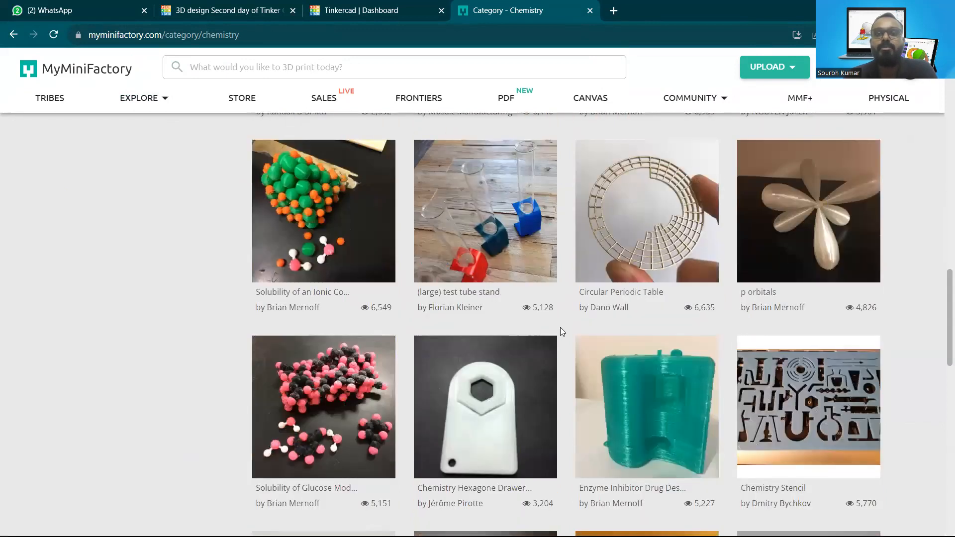
pyautogui.scroll(2, 559, 326)
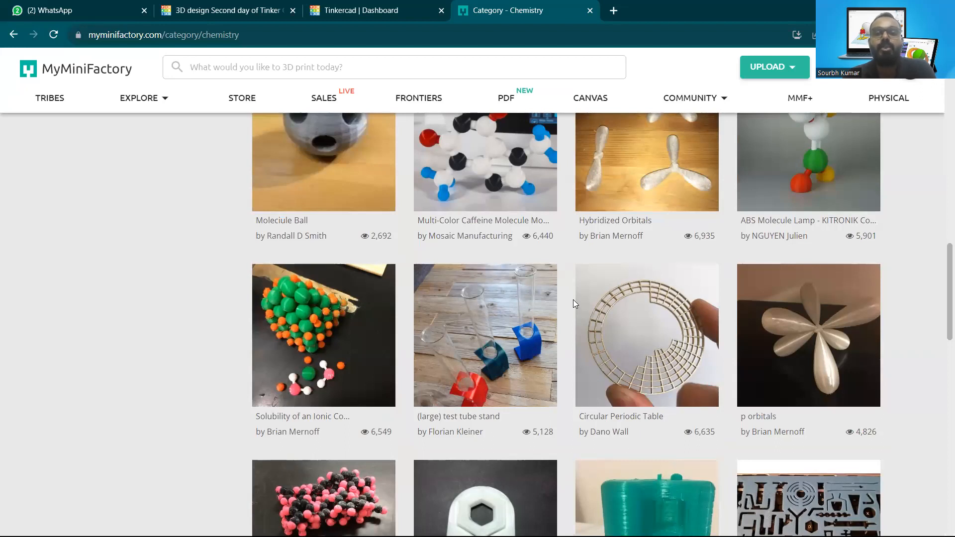
pyautogui.scroll(-15, 574, 298)
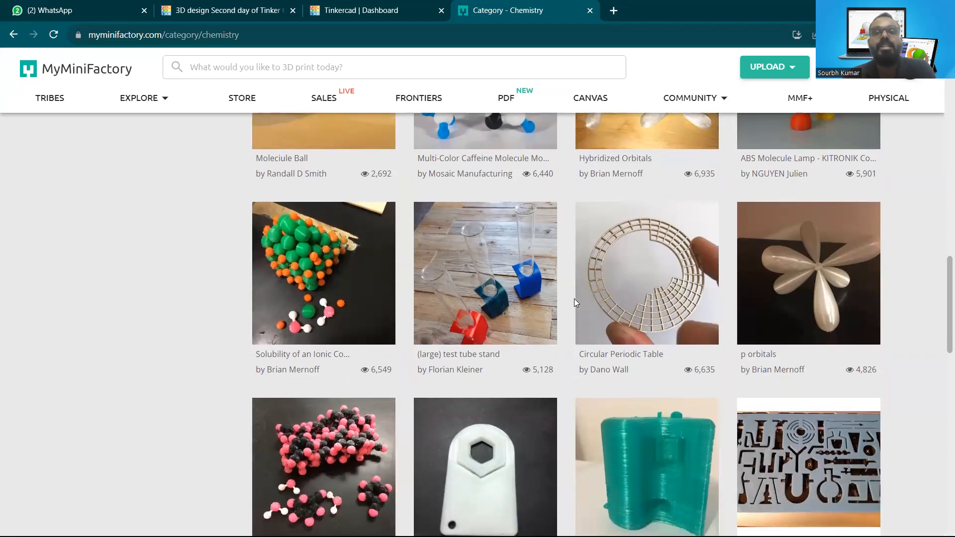
pyautogui.scroll(-7, 569, 301)
pyautogui.scroll(20, 568, 300)
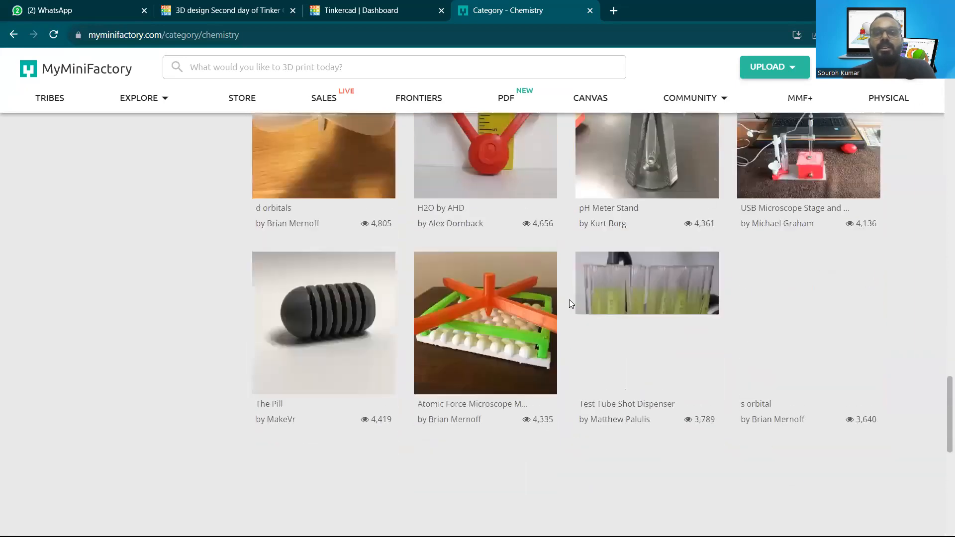
pyautogui.scroll(7, 570, 300)
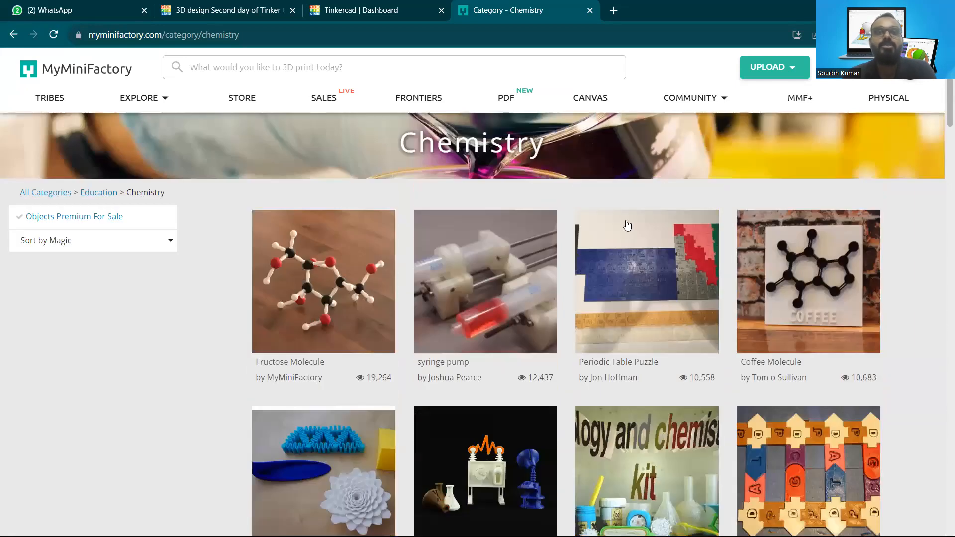
# Step: Close MyMiniFactory, return to the Second day of Tinker CAD design and move the red box by 23 and -11 mm on the workplane
pyautogui.click(589, 10)
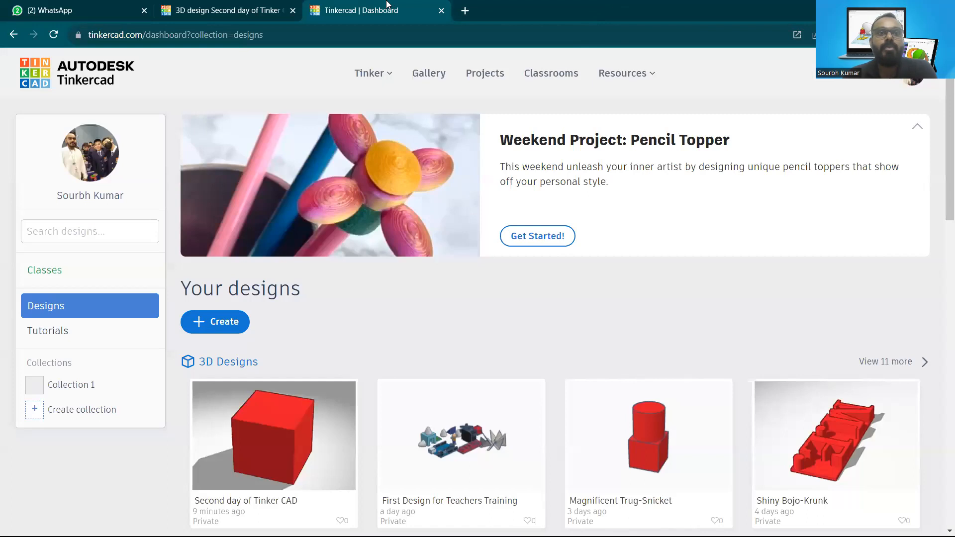
pyautogui.moveTo(261, 6); pyautogui.dragTo(425, 5)
pyautogui.moveTo(562, 296); pyautogui.dragTo(509, 356, button='right')
pyautogui.scroll(-3, 511, 354)
pyautogui.moveTo(505, 355); pyautogui.dragTo(479, 325, button='middle')
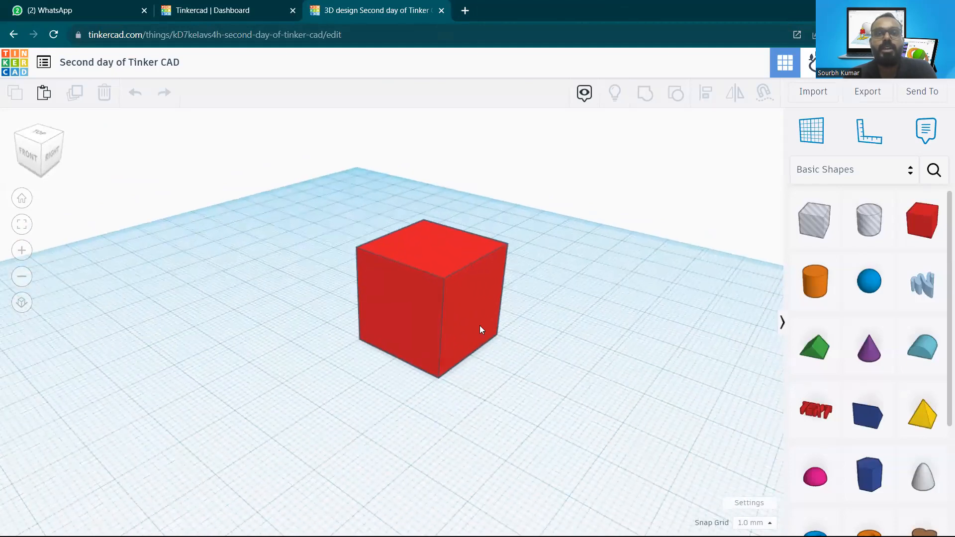
pyautogui.moveTo(497, 327); pyautogui.dragTo(423, 215, button='right')
pyautogui.moveTo(490, 267); pyautogui.dragTo(374, 260)
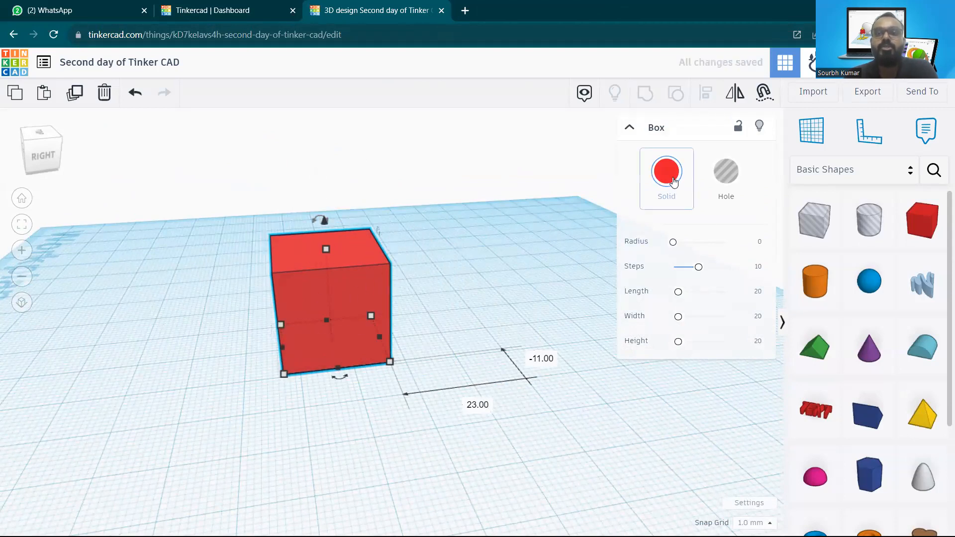
# Step: Switch the box between hole and solid several times, finishing with solid red, and deselect it
pyautogui.click(670, 192)
pyautogui.click(725, 171)
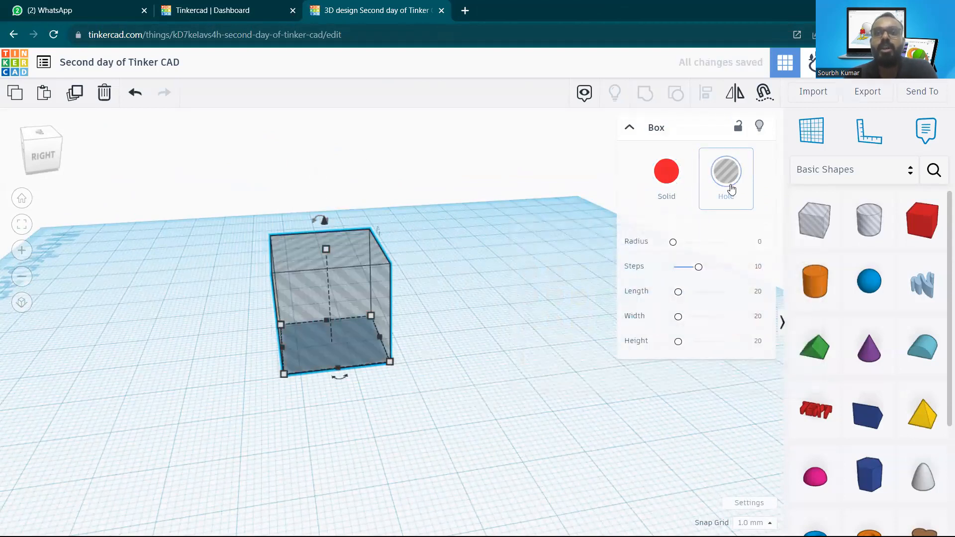
pyautogui.click(682, 192)
pyautogui.click(716, 174)
pyautogui.click(680, 179)
pyautogui.click(719, 170)
pyautogui.click(673, 183)
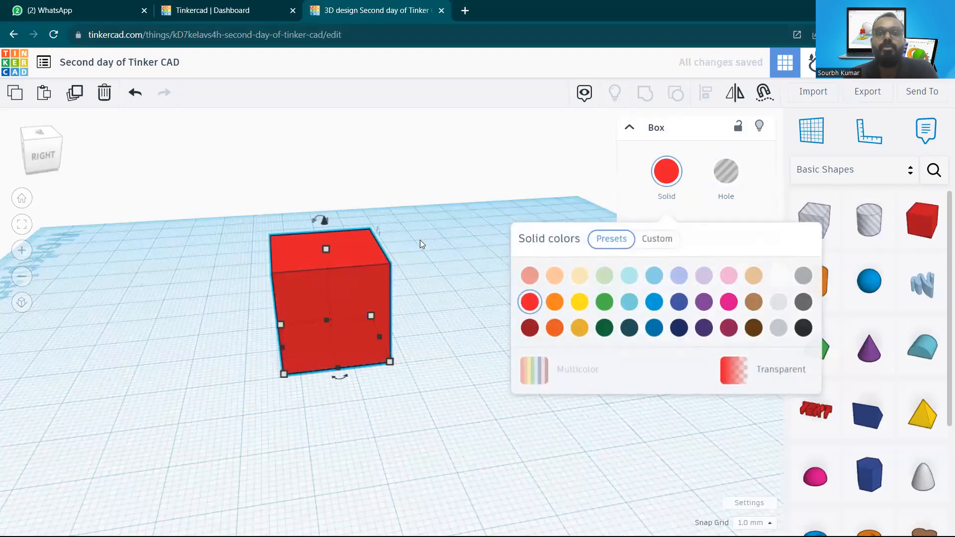
pyautogui.click(394, 262)
# Step: Add a blue sphere from the basic shapes to the workplane and position it beside the red box
pyautogui.moveTo(395, 262); pyautogui.dragTo(365, 253, button='right')
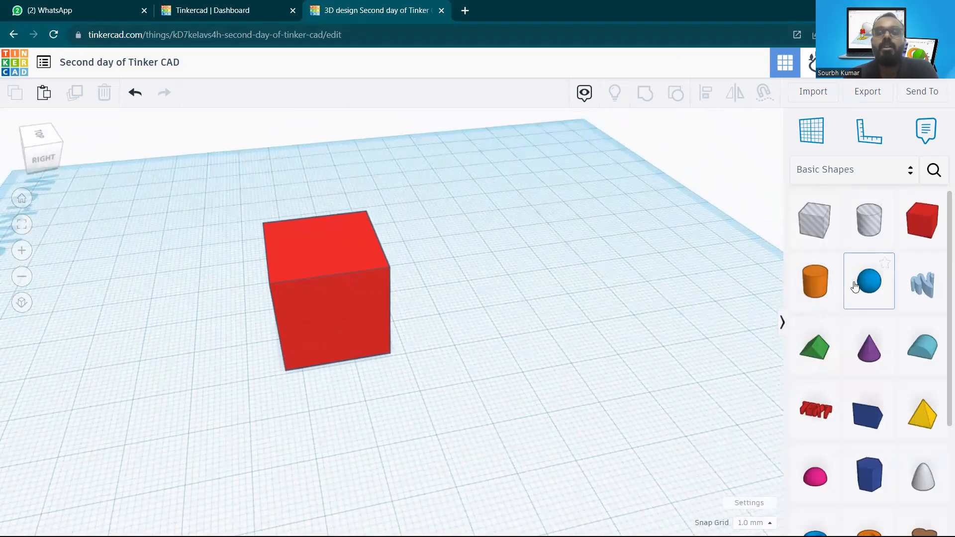
pyautogui.moveTo(878, 290); pyautogui.dragTo(514, 265)
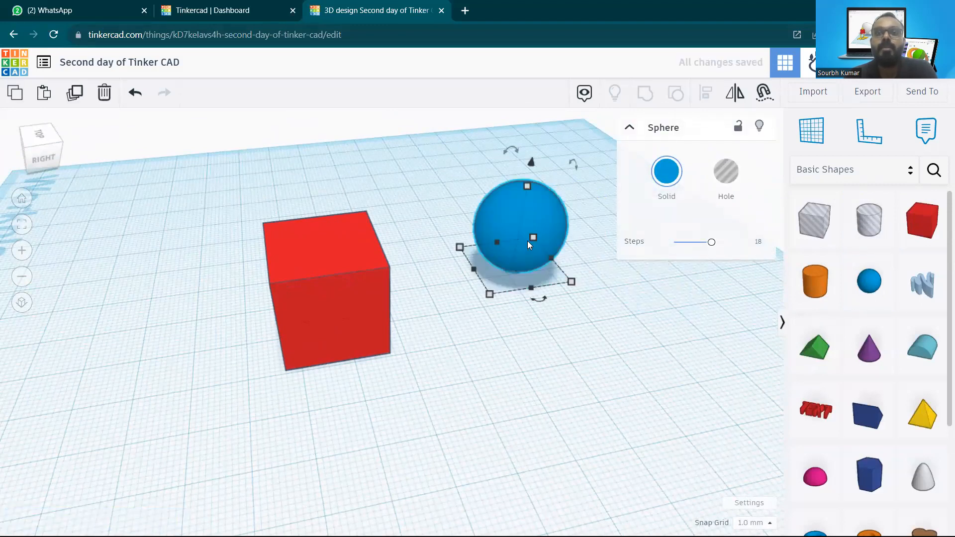
pyautogui.moveTo(541, 217); pyautogui.dragTo(527, 251)
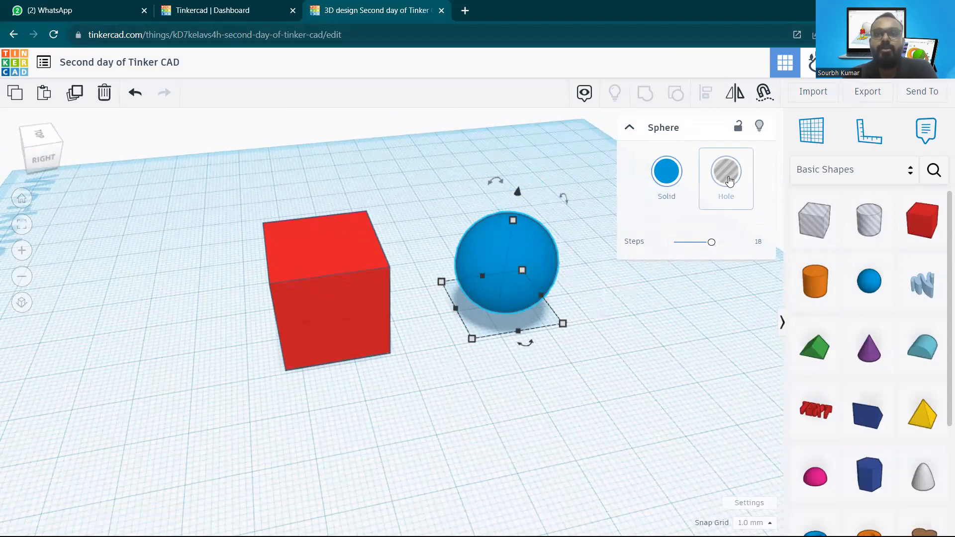
# Step: Turn the blue sphere into a hole and move it partly into the side face of the red box
pyautogui.click(728, 180)
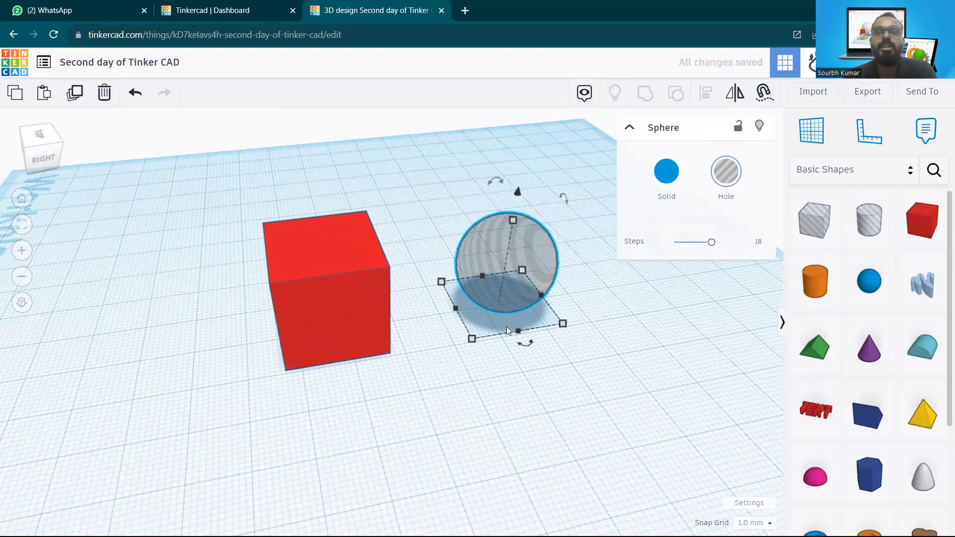
pyautogui.moveTo(538, 267); pyautogui.dragTo(403, 271)
pyautogui.moveTo(463, 268); pyautogui.dragTo(482, 305, button='right')
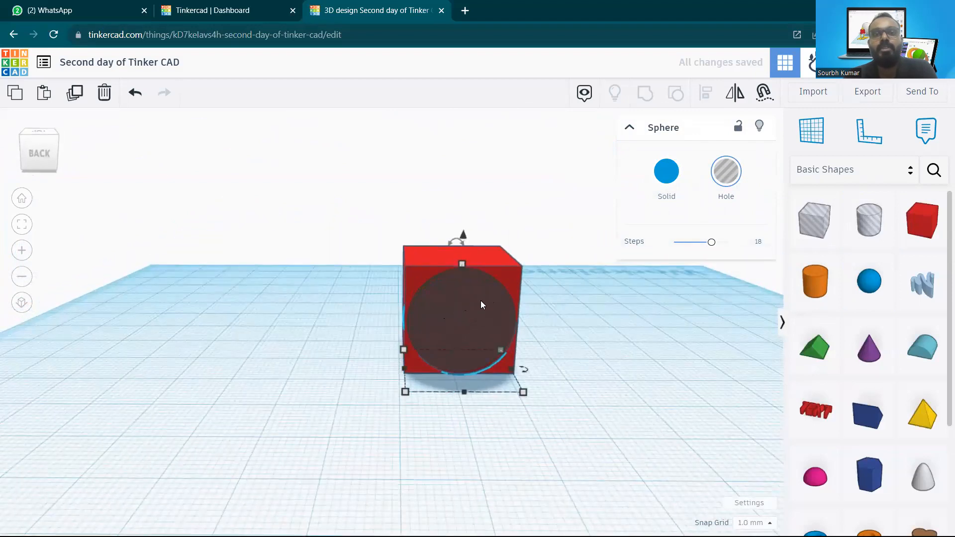
pyautogui.click(480, 308)
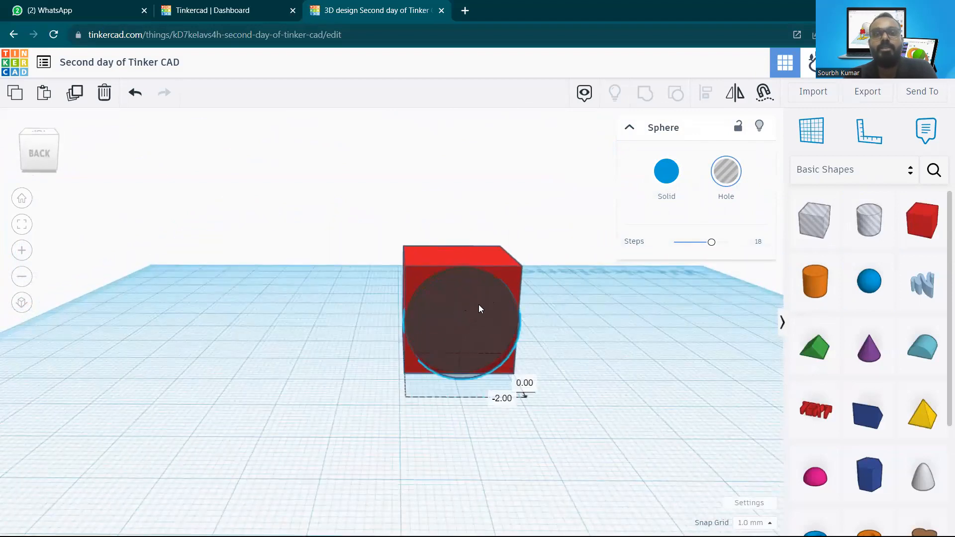
pyautogui.moveTo(480, 308); pyautogui.dragTo(383, 252, button='right')
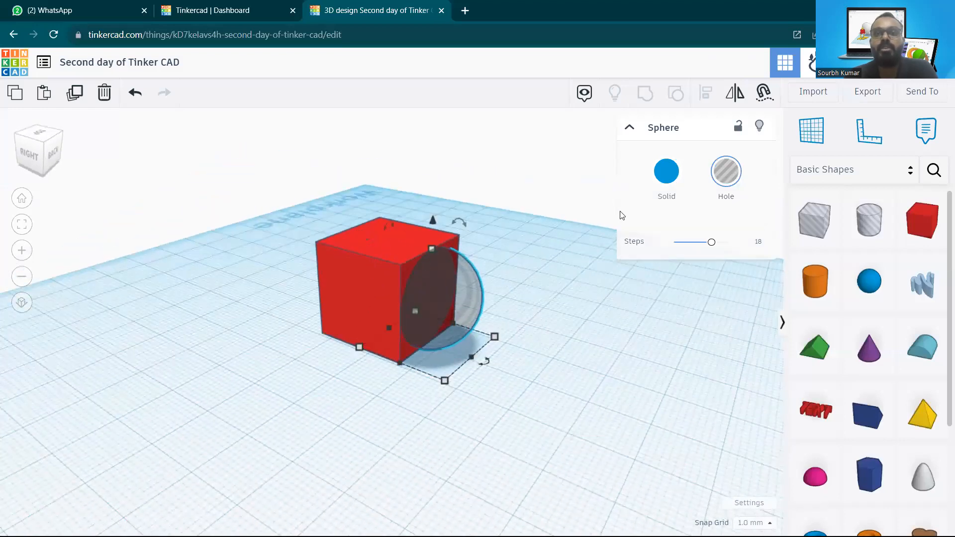
# Step: Select the red box and the sphere hole together and group them to cut a spherical recess into the box
pyautogui.moveTo(510, 203); pyautogui.dragTo(293, 381)
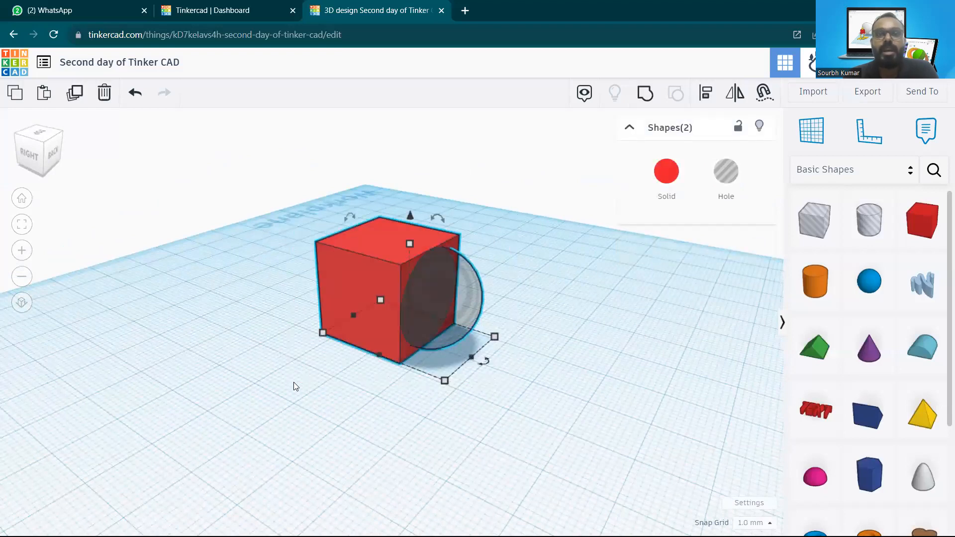
pyautogui.click(584, 232)
pyautogui.hotkey('ctrl', 'a')
pyautogui.moveTo(537, 140); pyautogui.dragTo(300, 366)
pyautogui.click(564, 230)
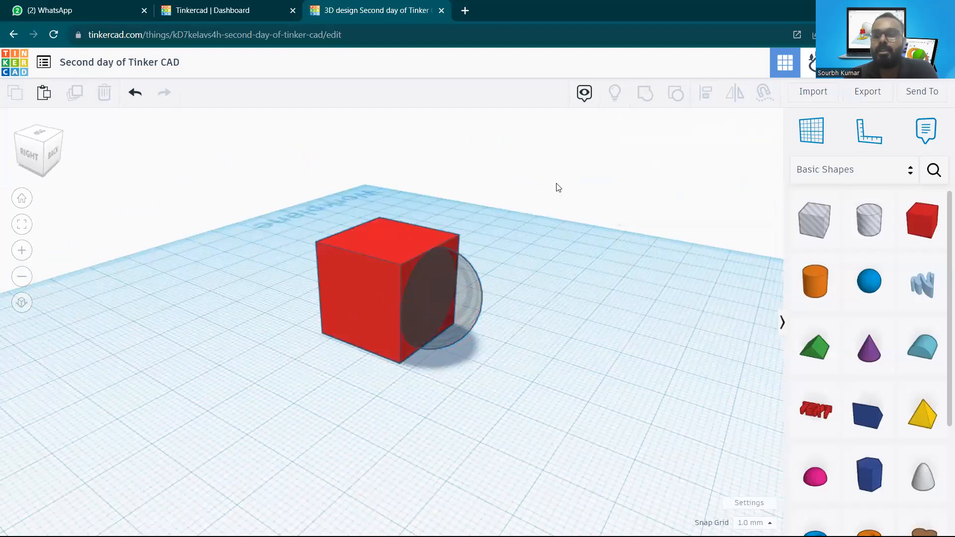
pyautogui.moveTo(553, 183); pyautogui.dragTo(281, 393)
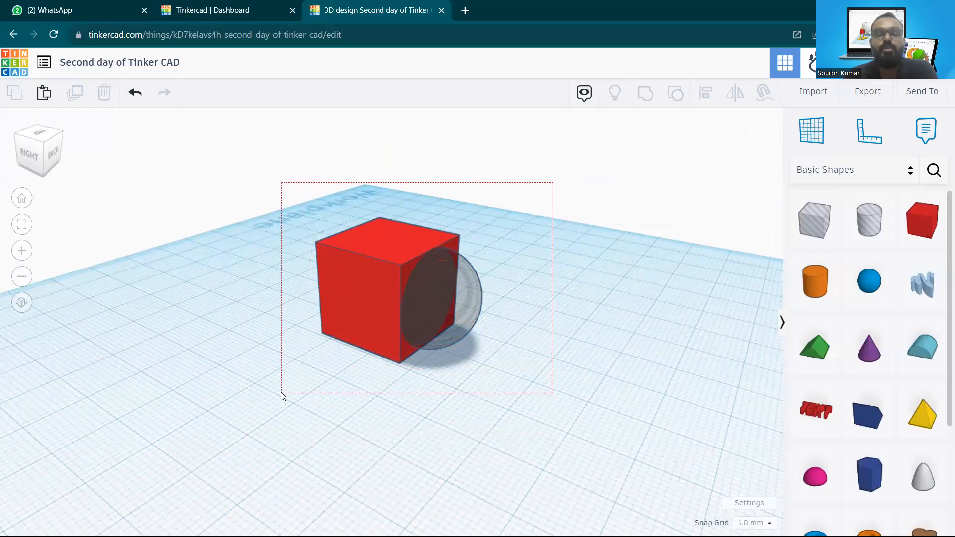
pyautogui.moveTo(281, 395); pyautogui.dragTo(279, 394)
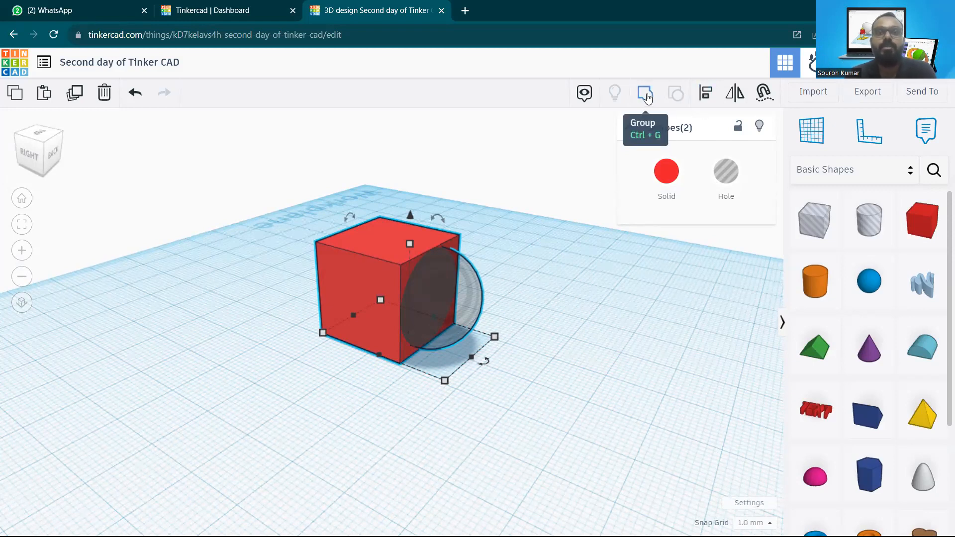
pyautogui.click(647, 97)
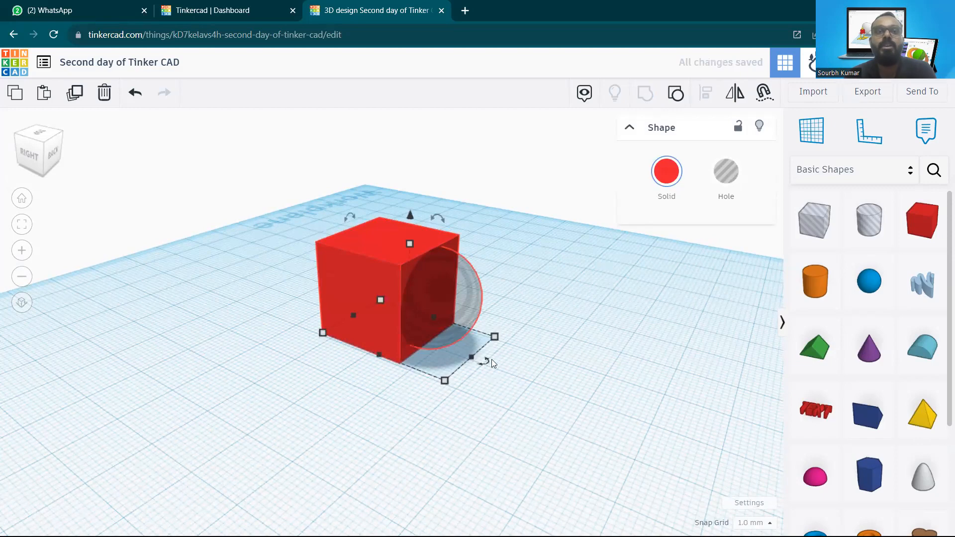
pyautogui.click(497, 252)
pyautogui.moveTo(457, 303); pyautogui.dragTo(424, 296, button='right')
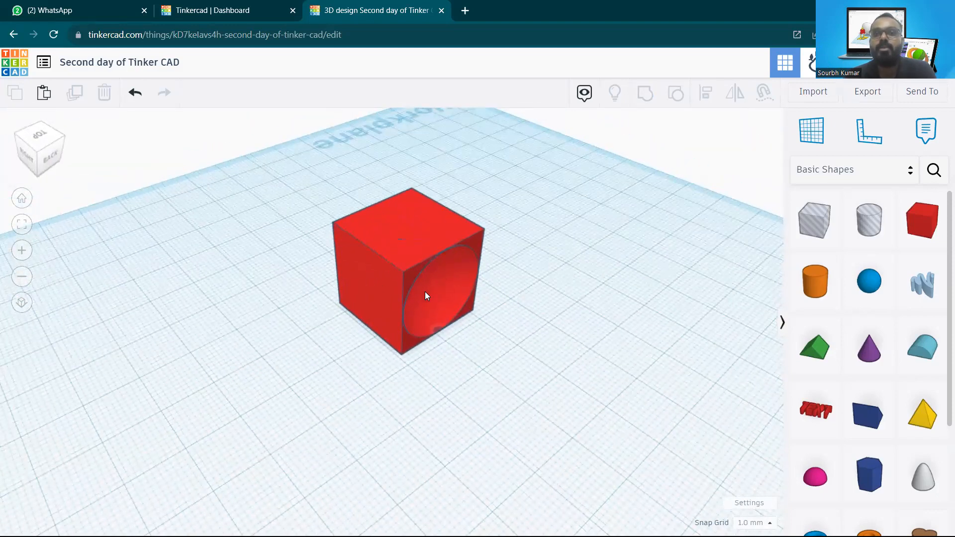
# Step: Resize the base of the recessed red box to 18 by 20 mm and deselect it
pyautogui.click(412, 237)
pyautogui.moveTo(408, 270)
pyautogui.mouseDown()
pyautogui.moveTo(404, 219)
pyautogui.moveTo(405, 272)
pyautogui.mouseUp()
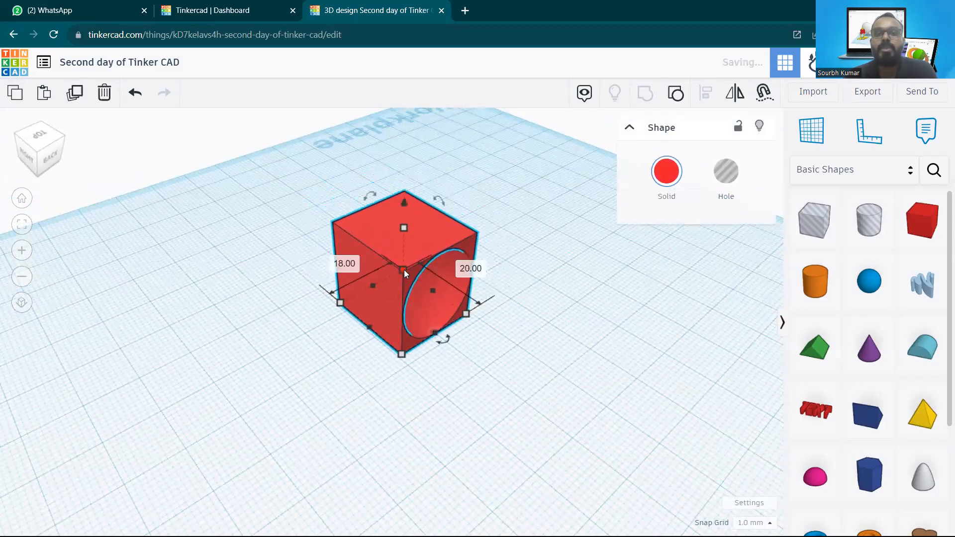
pyautogui.click(526, 276)
pyautogui.moveTo(526, 277); pyautogui.dragTo(383, 303, button='right')
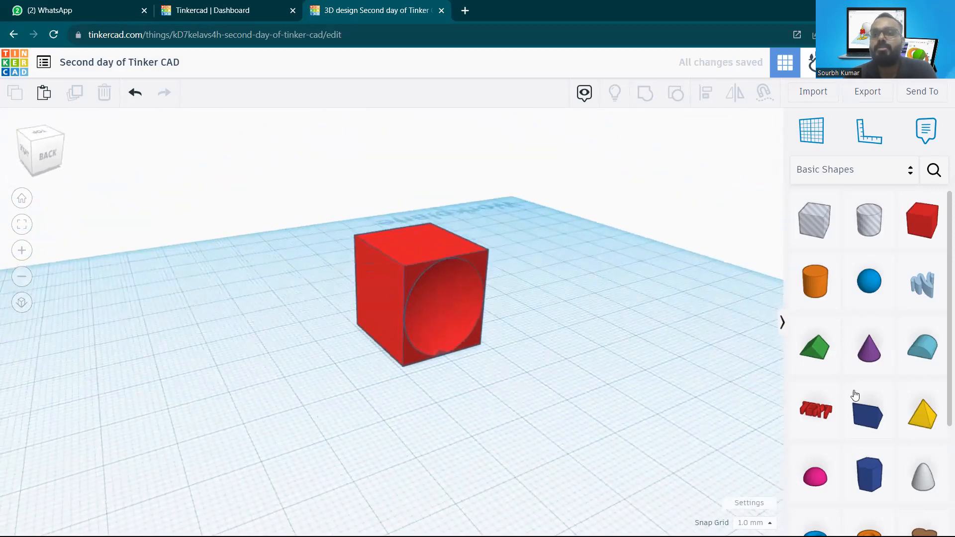
# Step: Add a paraboloid from the basic shapes on top of the red box
pyautogui.scroll(-3, 867, 234)
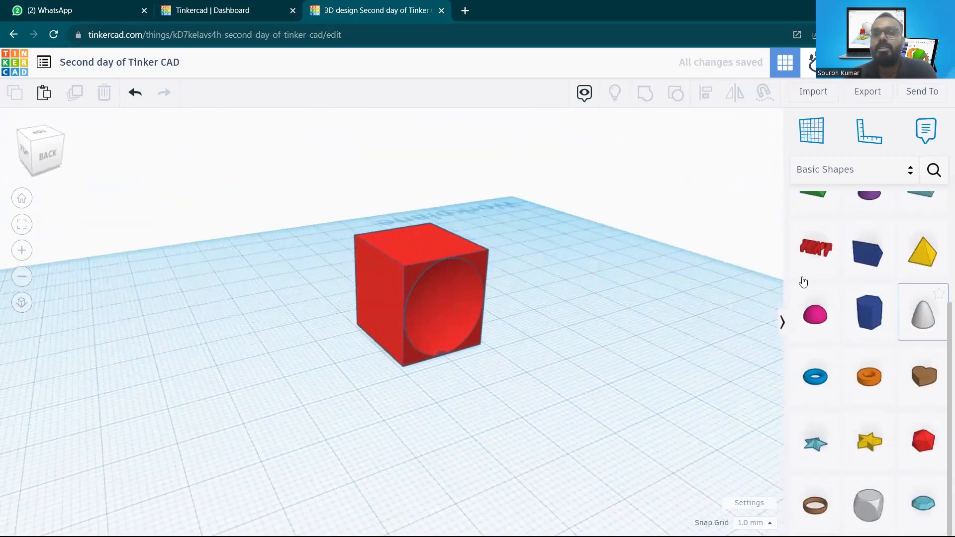
pyautogui.click(432, 245)
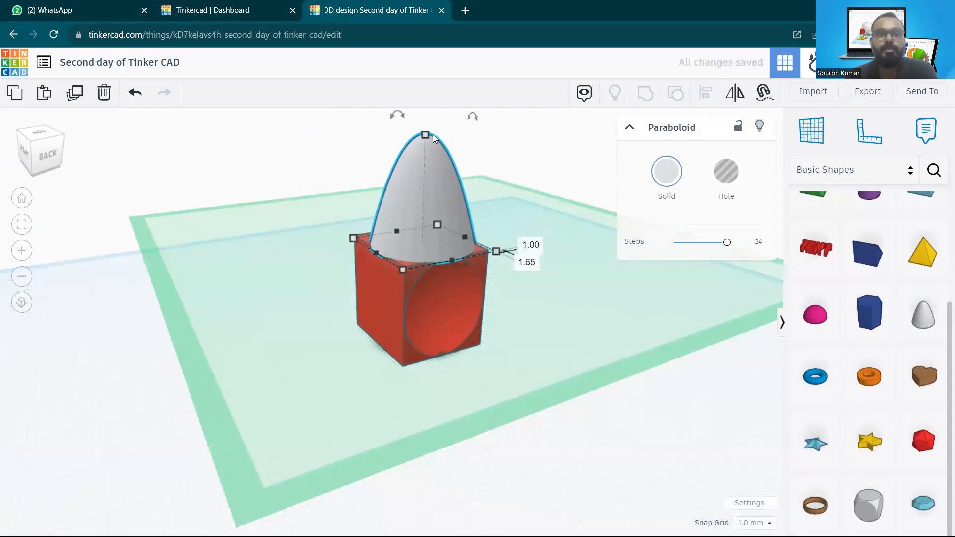
pyautogui.moveTo(487, 250); pyautogui.dragTo(528, 210, button='right')
pyautogui.click(528, 210)
pyautogui.click(409, 187)
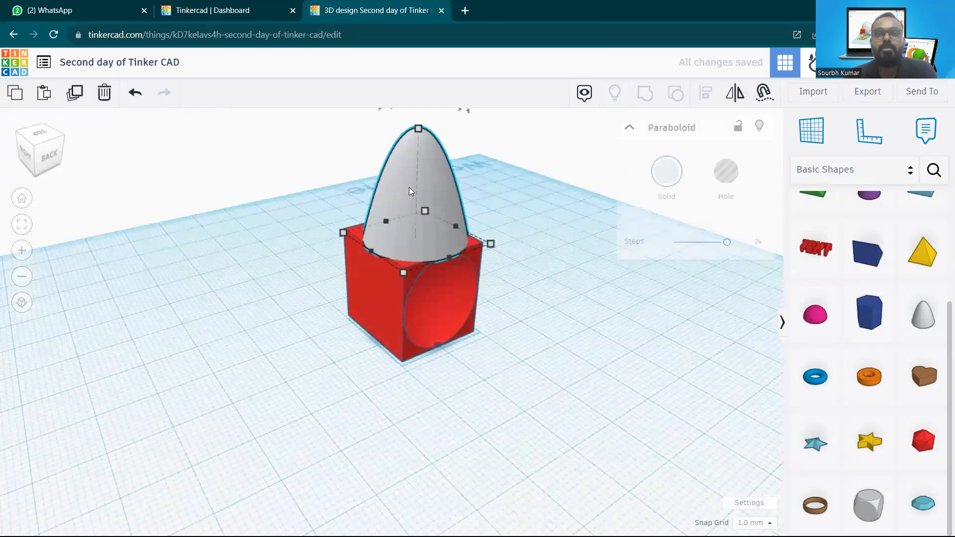
pyautogui.click(549, 203)
# Step: Examine how the paraboloid sits on the red box from the front and other angles, close up and from farther away
pyautogui.scroll(-5, 487, 267)
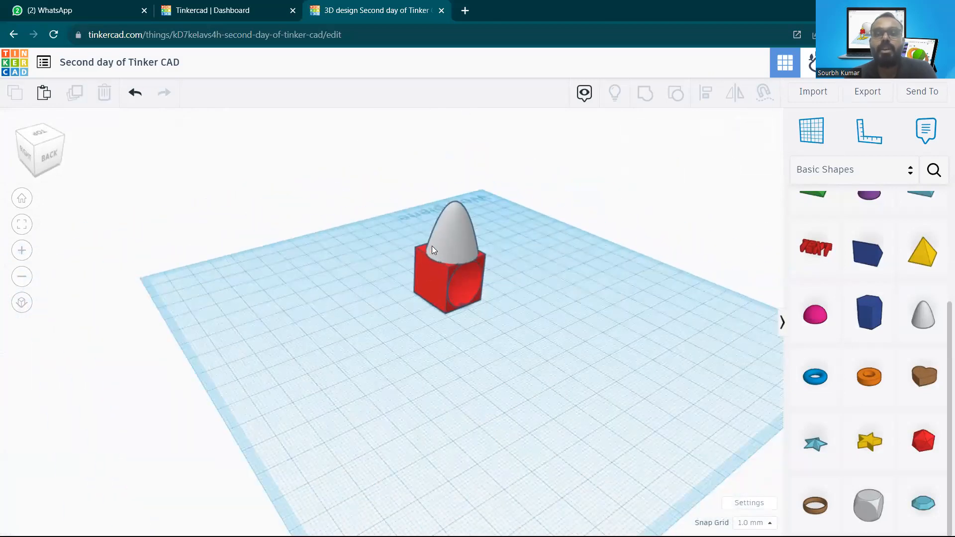
pyautogui.scroll(-3, 438, 283)
pyautogui.scroll(4, 448, 281)
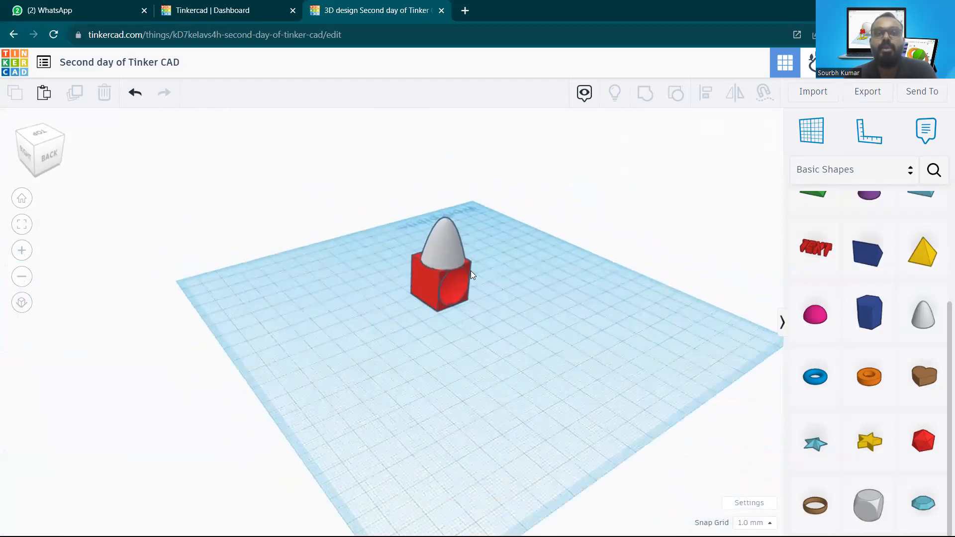
pyautogui.moveTo(446, 296); pyautogui.dragTo(135, 351, button='right')
pyautogui.scroll(2, 448, 237)
pyautogui.moveTo(233, 327); pyautogui.dragTo(326, 245, button='right')
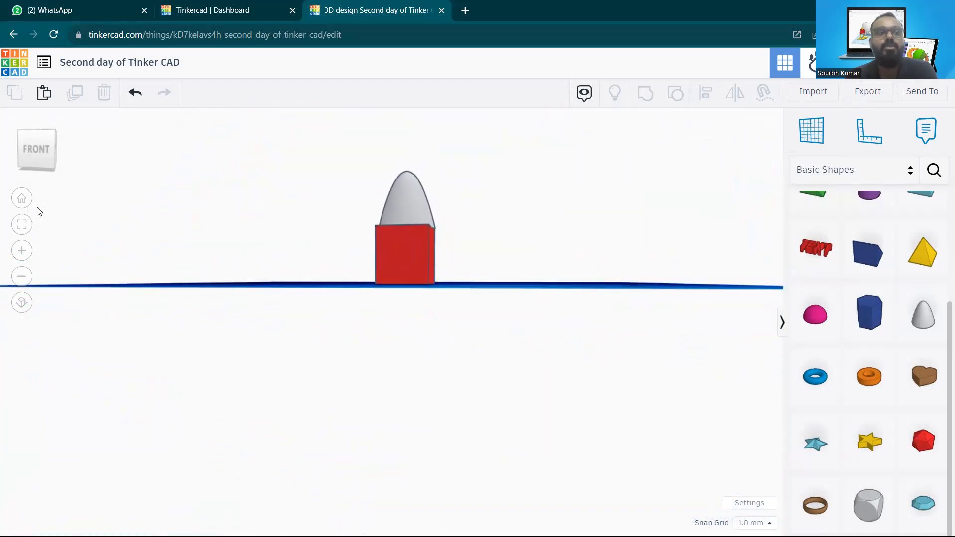
pyautogui.click(41, 154)
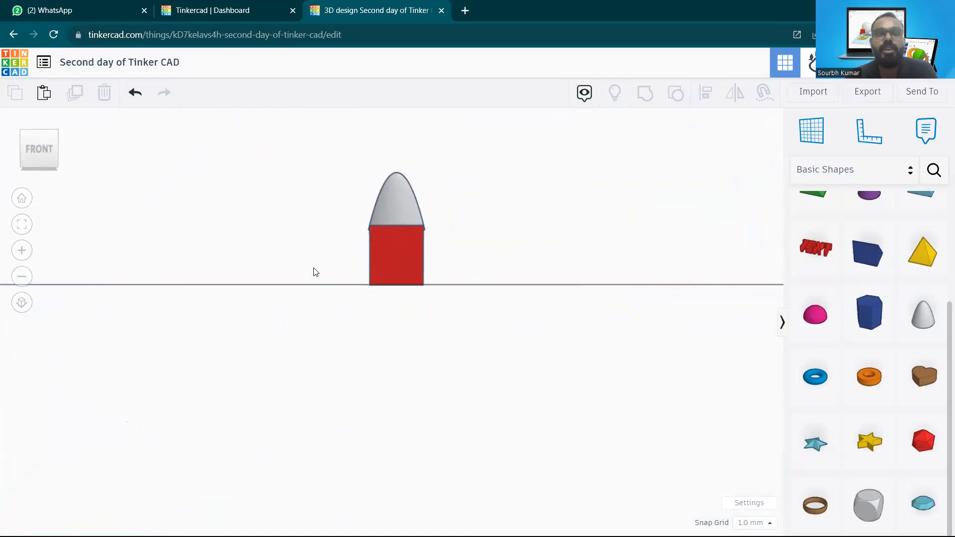
pyautogui.scroll(5, 383, 224)
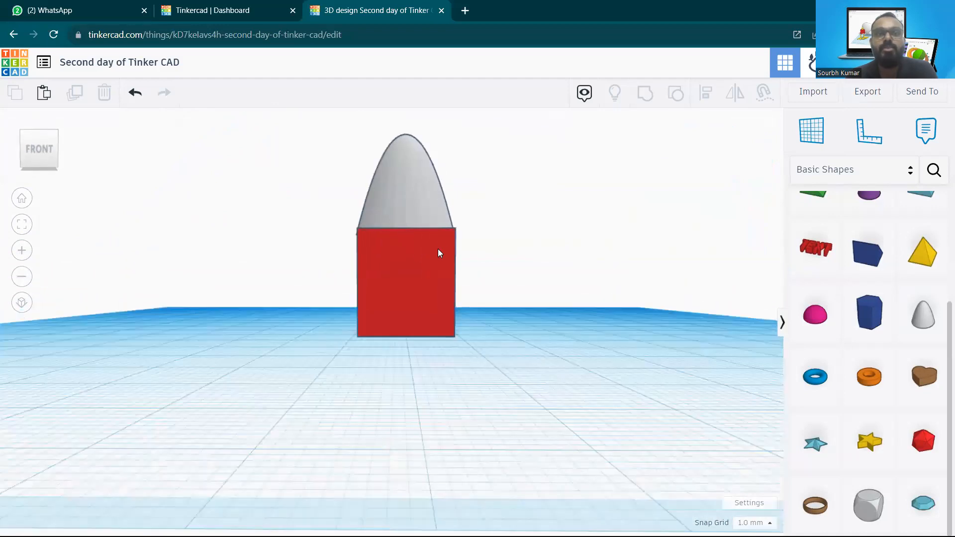
pyautogui.scroll(2, 435, 209)
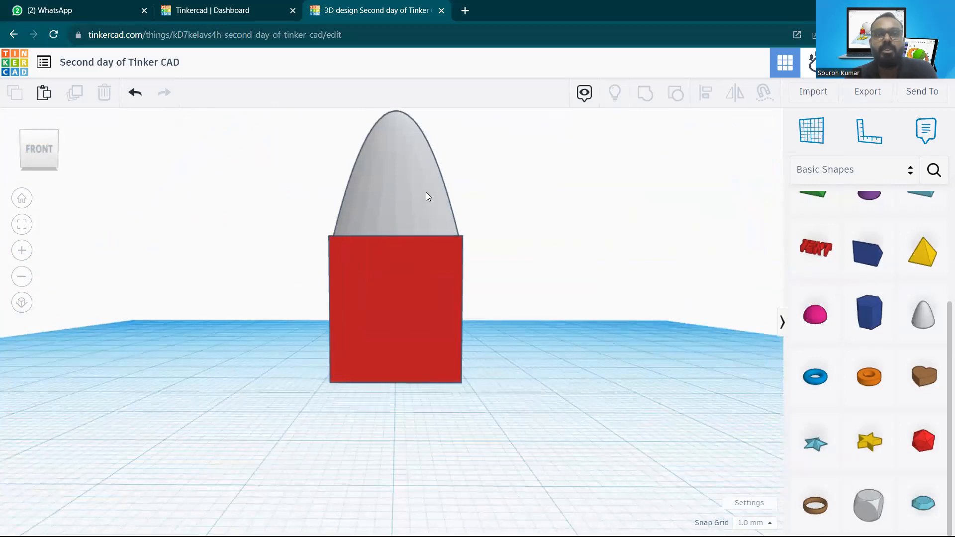
pyautogui.moveTo(425, 192); pyautogui.dragTo(423, 239, button='middle')
pyautogui.moveTo(504, 346); pyautogui.dragTo(366, 290, button='right')
pyautogui.scroll(-3, 335, 364)
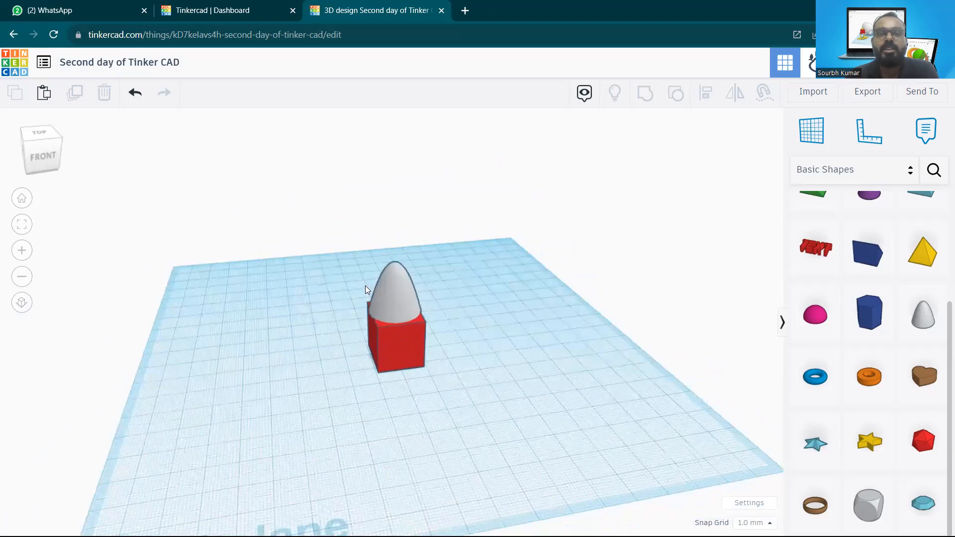
# Step: Select the paraboloid and the red box together and individually to check that they are separate objects
pyautogui.click(389, 302)
pyautogui.click(457, 258)
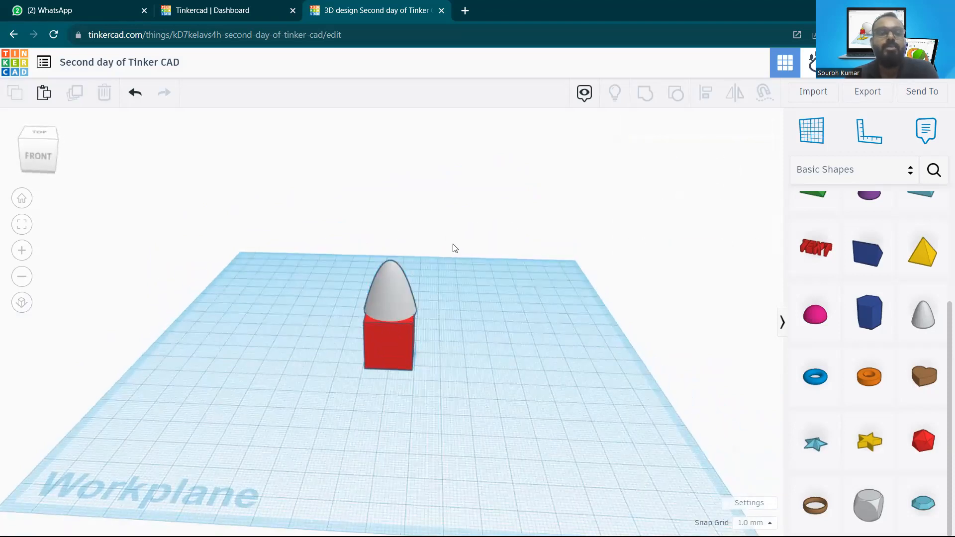
pyautogui.moveTo(452, 248); pyautogui.dragTo(335, 375)
pyautogui.click(445, 290)
pyautogui.click(393, 298)
pyautogui.click(389, 348)
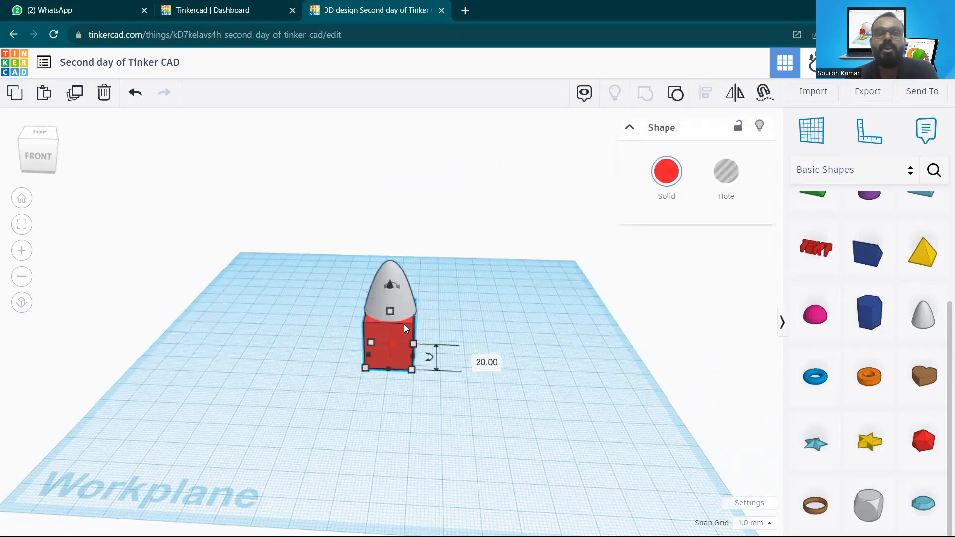
pyautogui.click(409, 301)
pyautogui.click(435, 343)
pyautogui.click(401, 307)
pyautogui.click(397, 345)
pyautogui.click(357, 325)
pyautogui.scroll(2, 359, 326)
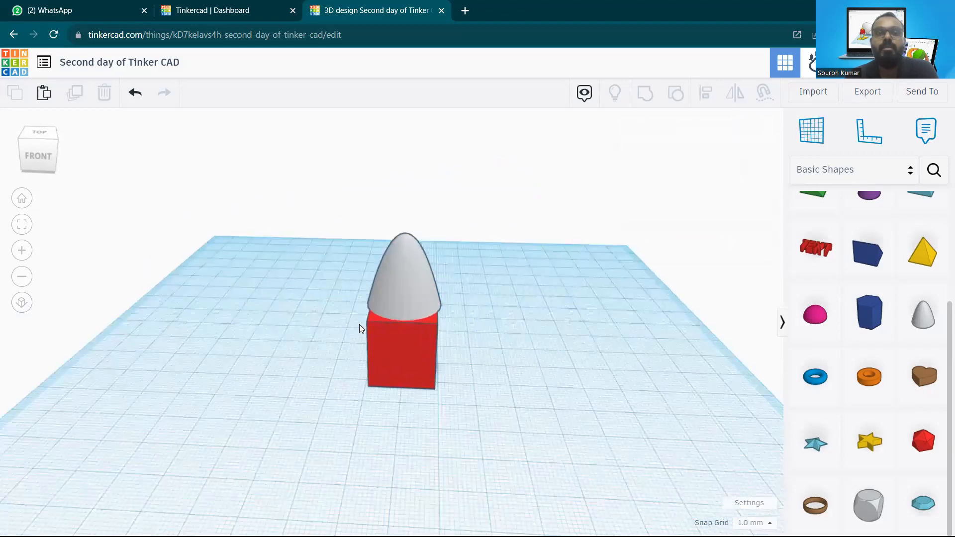
# Step: Group the paraboloid and the red box into one solid shape and deselect it
pyautogui.click(423, 303)
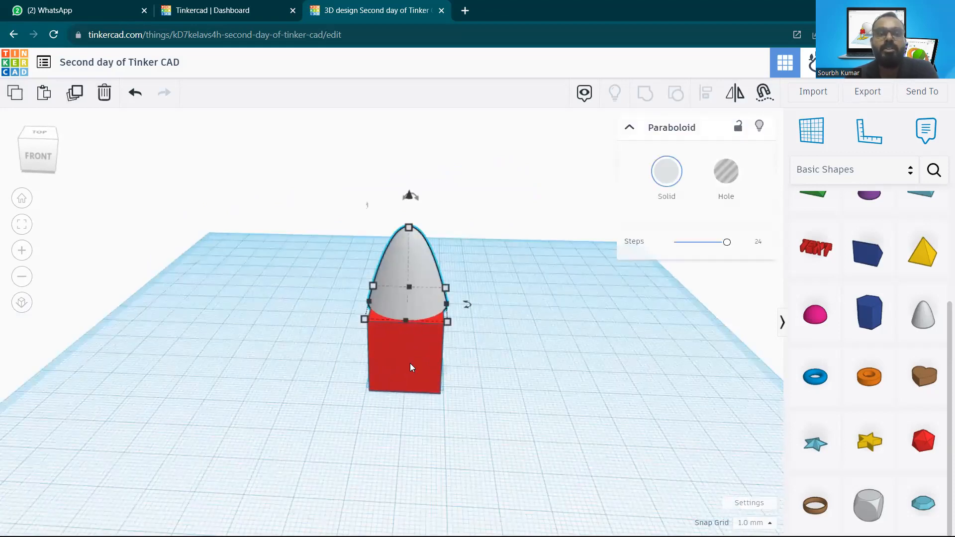
pyautogui.keyDown('shift'); pyautogui.click(383, 351); pyautogui.keyUp('shift')
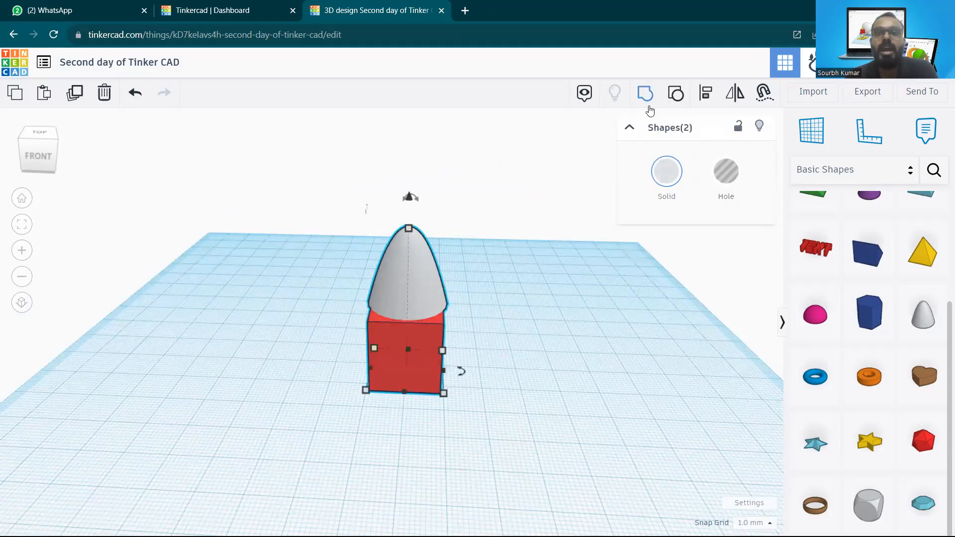
pyautogui.click(649, 93)
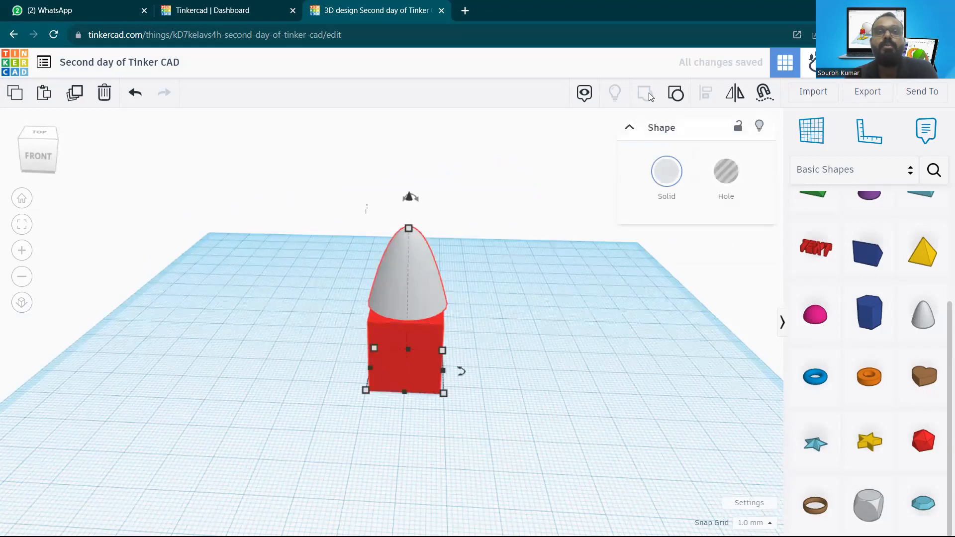
pyautogui.click(489, 260)
pyautogui.moveTo(477, 352); pyautogui.dragTo(323, 315, button='right')
# Step: Resize the grouped shape to about 46 mm high with a base of 53 by 53 mm
pyautogui.click(319, 304)
pyautogui.click(356, 285)
pyautogui.click(280, 295)
pyautogui.moveTo(301, 190); pyautogui.dragTo(332, 252)
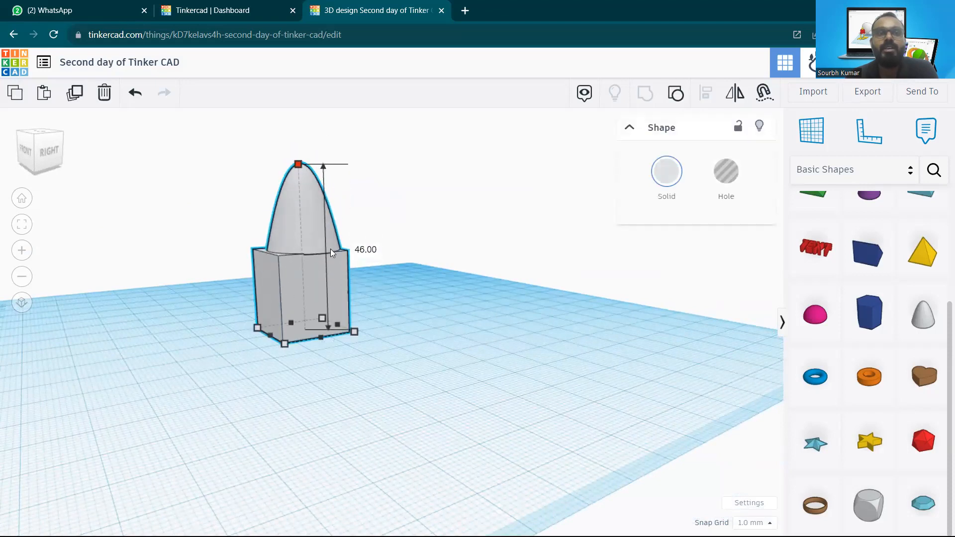
pyautogui.moveTo(354, 331); pyautogui.dragTo(561, 312)
pyautogui.moveTo(561, 312); pyautogui.dragTo(541, 278, button='right')
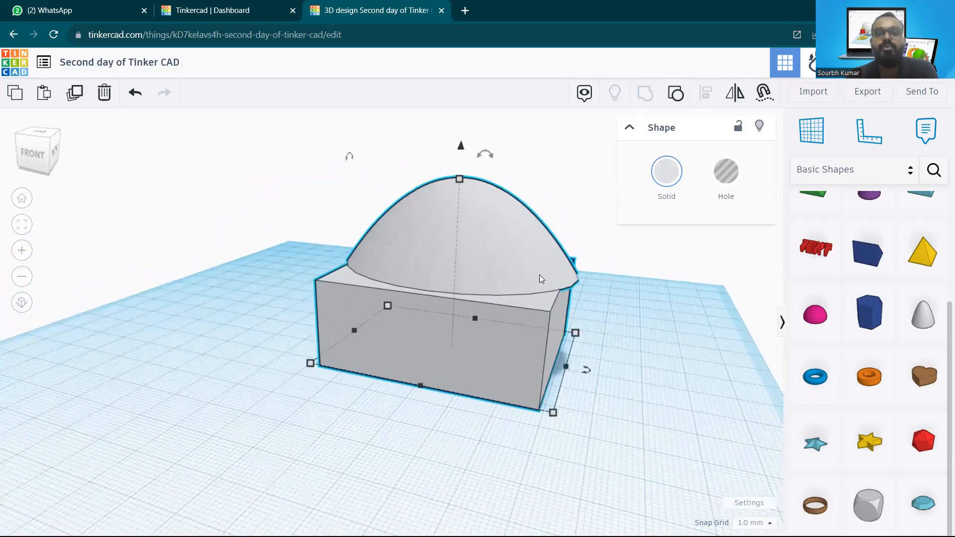
pyautogui.moveTo(576, 343); pyautogui.dragTo(545, 326)
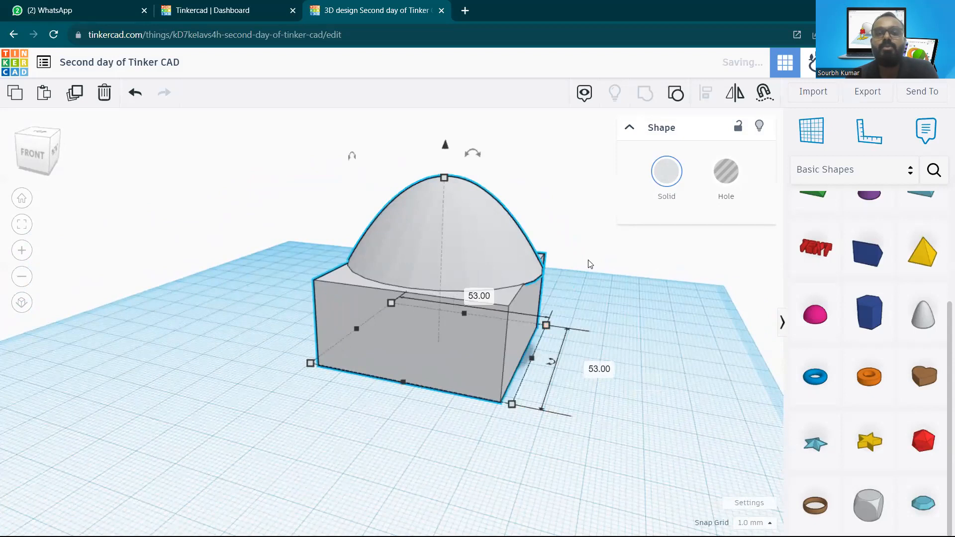
# Step: Examine the enlarged grouped shape and its recess from several sides, with the shape deselected
pyautogui.moveTo(576, 322); pyautogui.dragTo(311, 240, button='right')
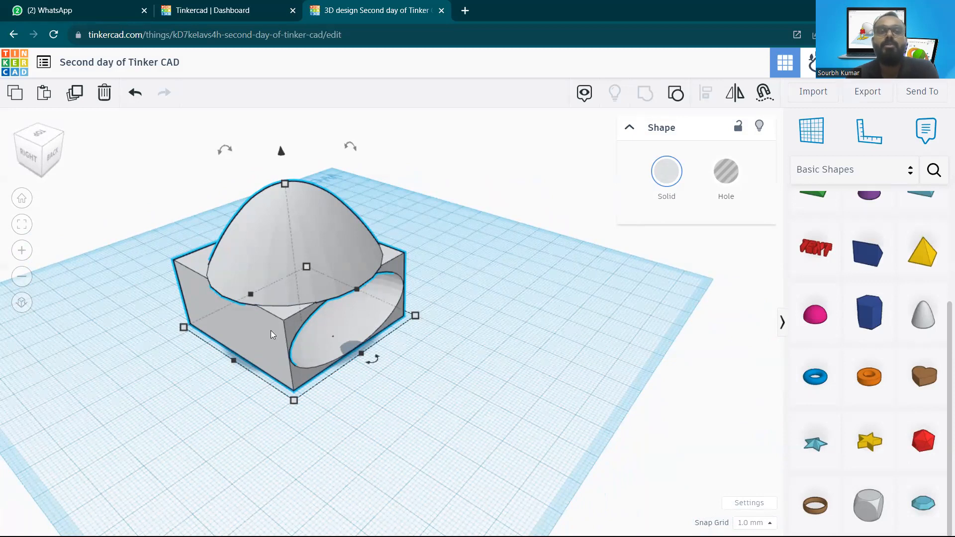
pyautogui.scroll(2, 321, 342)
pyautogui.scroll(-2, 320, 341)
pyautogui.moveTo(301, 263); pyautogui.dragTo(356, 285, button='middle')
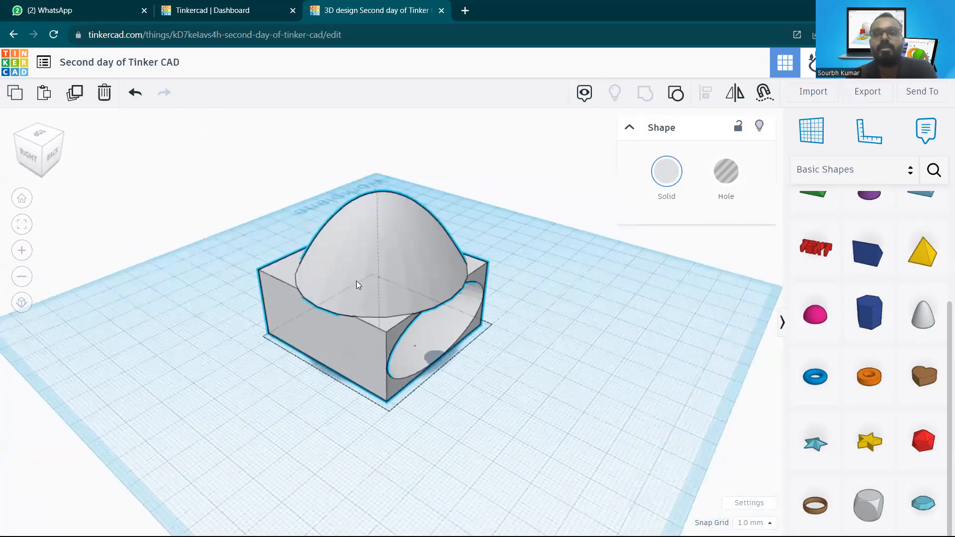
pyautogui.click(496, 247)
pyautogui.moveTo(445, 314); pyautogui.dragTo(409, 300, button='right')
pyautogui.moveTo(379, 267); pyautogui.dragTo(495, 356, button='right')
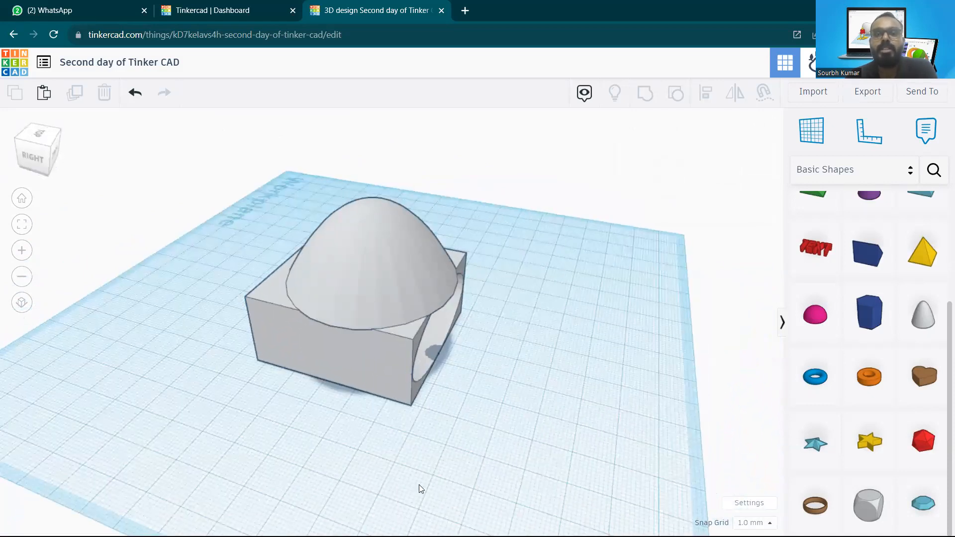
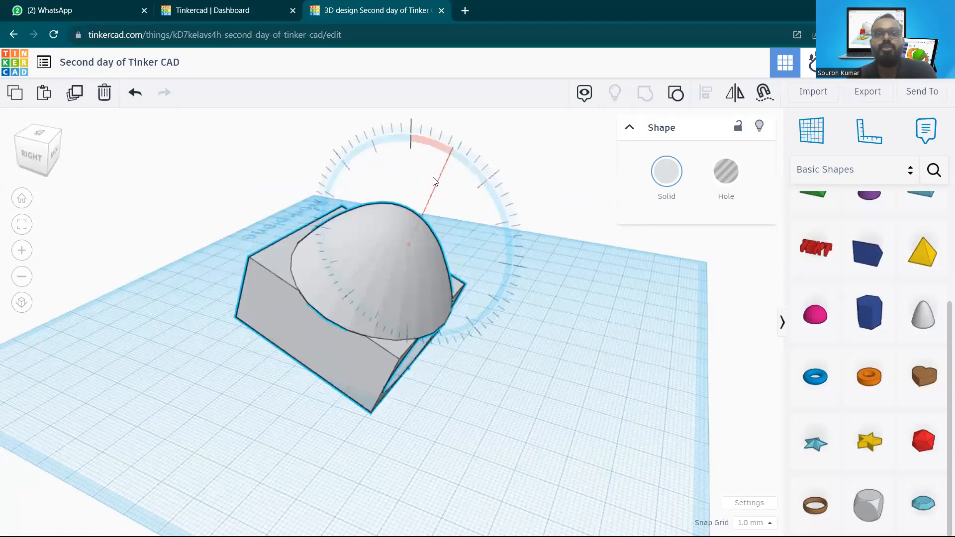
# Step: Mirror the grouped shape left to right, deselect it and undo the mirroring
pyautogui.click(463, 185)
pyautogui.moveTo(463, 185); pyautogui.dragTo(377, 246, button='right')
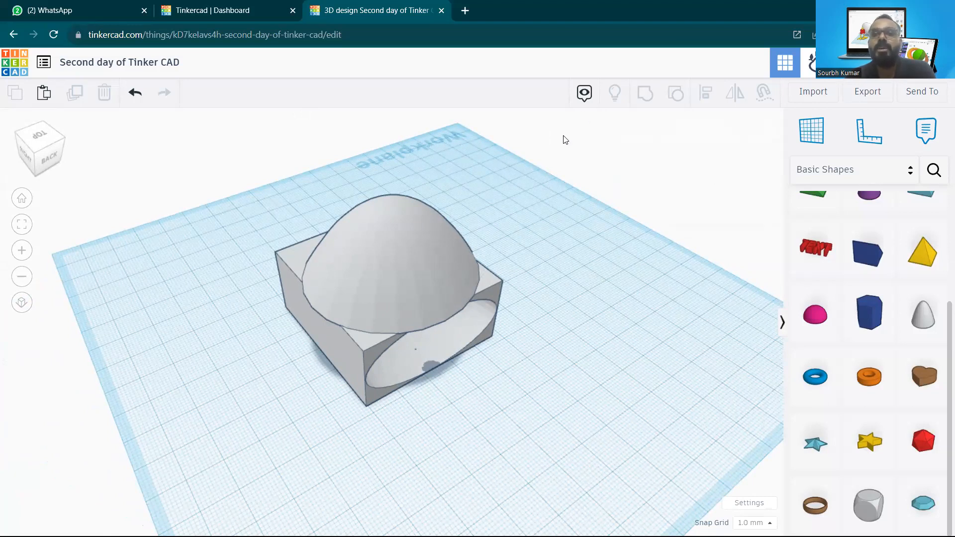
pyautogui.click(376, 268)
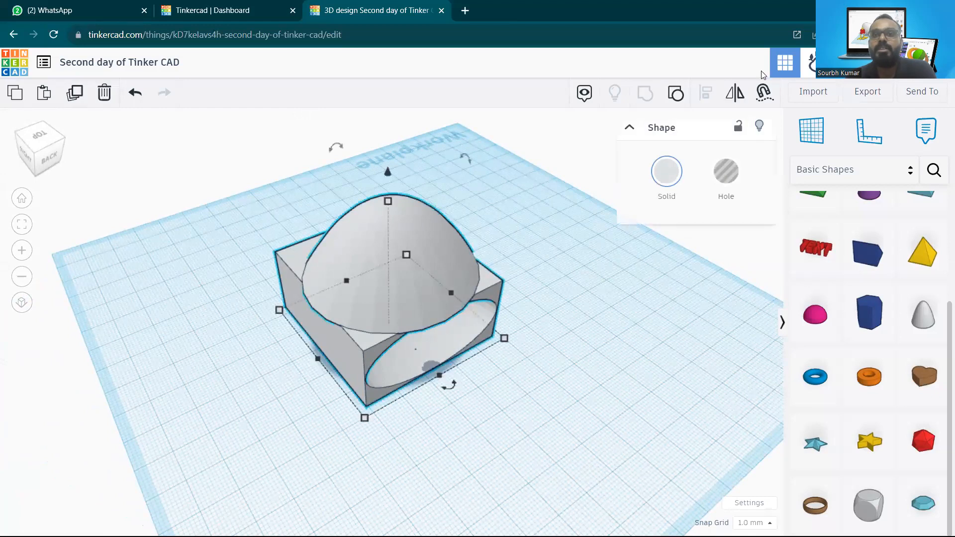
pyautogui.click(735, 93)
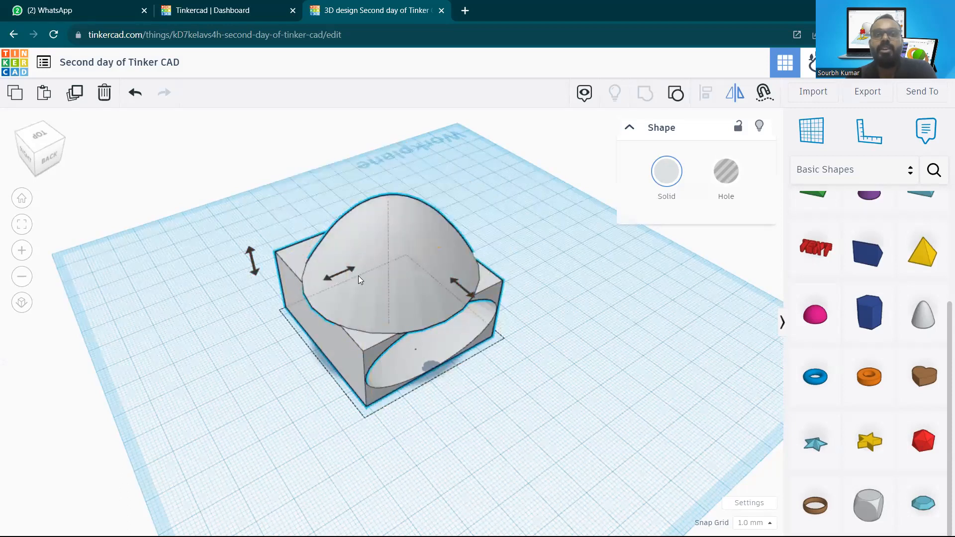
pyautogui.click(329, 275)
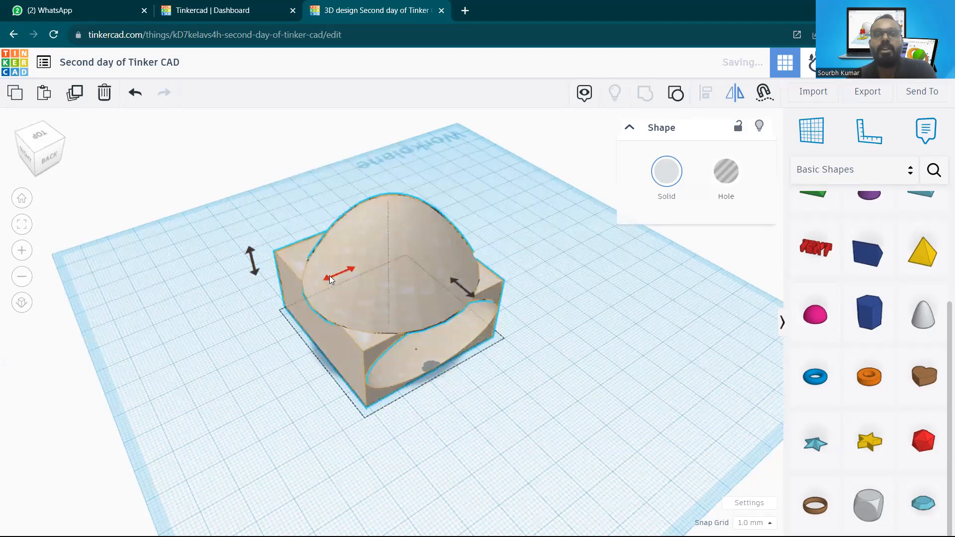
pyautogui.press('Escape')
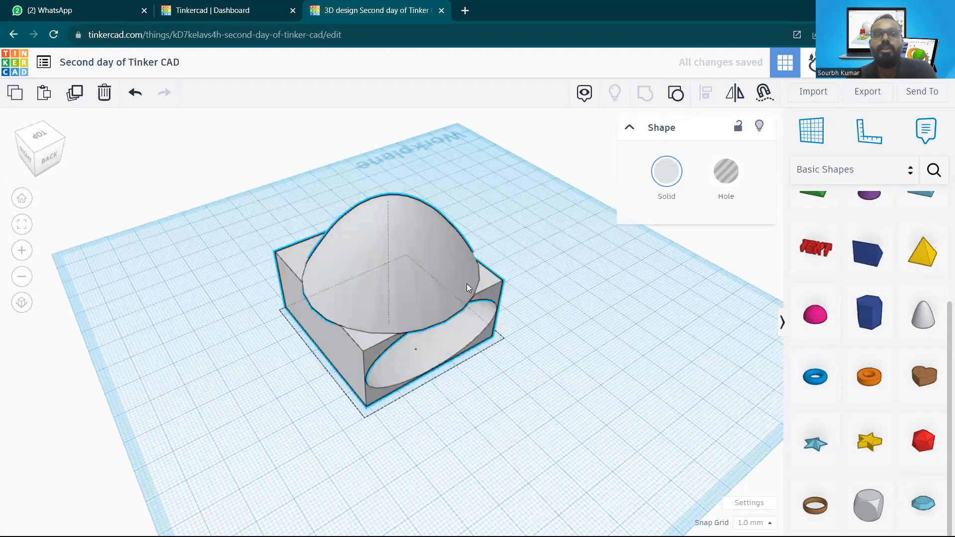
pyautogui.click(525, 232)
pyautogui.moveTo(395, 259); pyautogui.dragTo(416, 235)
pyautogui.click(550, 219)
pyautogui.hotkey('ctrl', 'z')
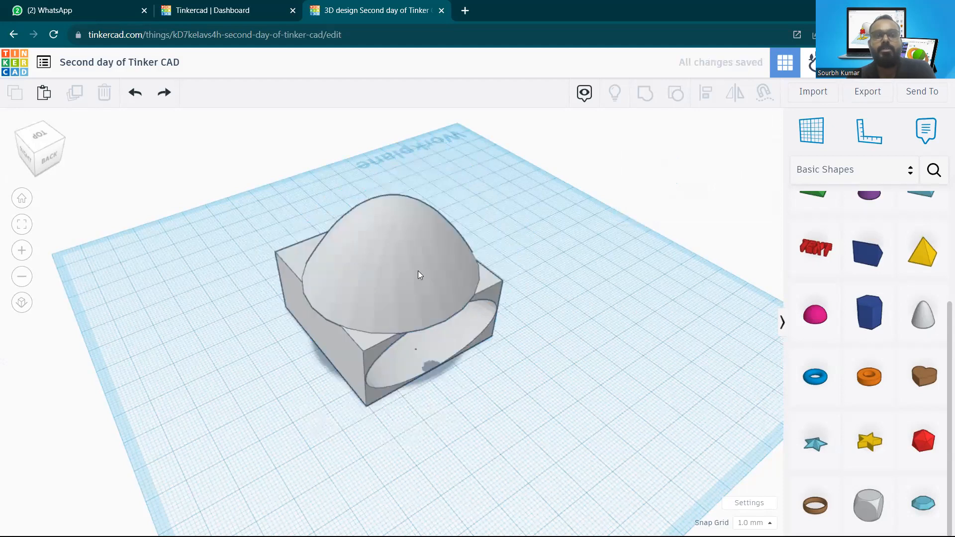
# Step: Place a temporary workplane on a solid vertical side face of the grouped shape's box and select the shape
pyautogui.click(398, 224)
pyautogui.moveTo(539, 207); pyautogui.dragTo(745, 192, button='right')
pyautogui.click(560, 227)
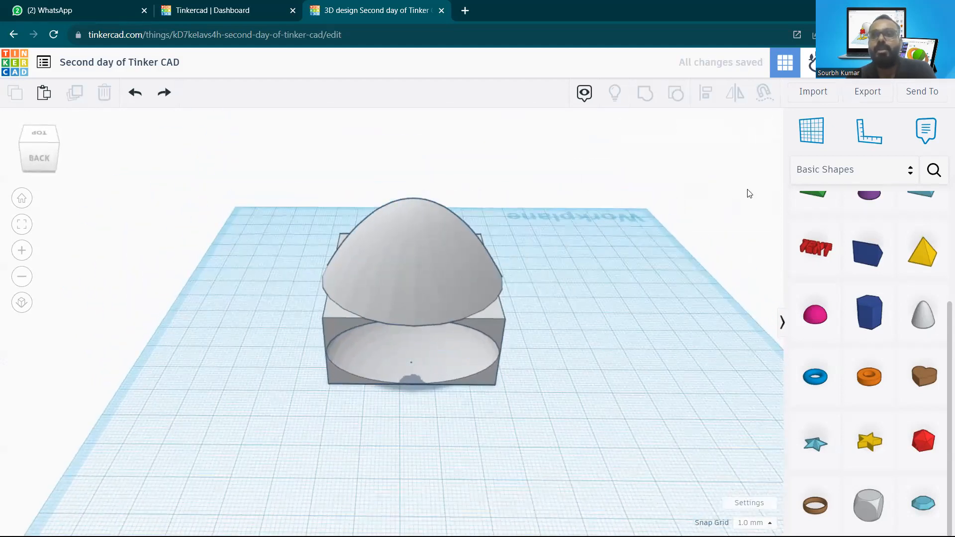
pyautogui.moveTo(633, 282); pyautogui.dragTo(599, 297, button='right')
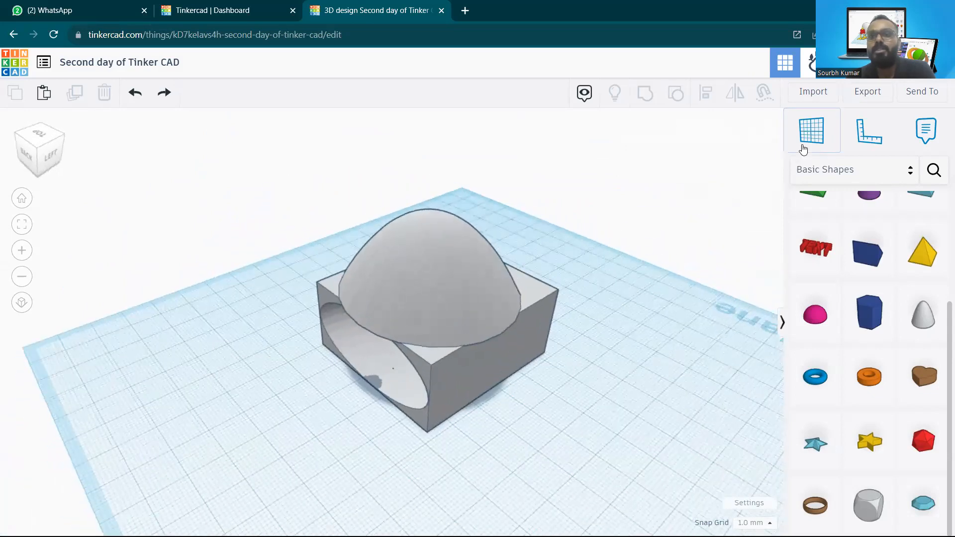
pyautogui.click(502, 350)
pyautogui.moveTo(600, 297); pyautogui.dragTo(736, 290, button='right')
pyautogui.click(433, 264)
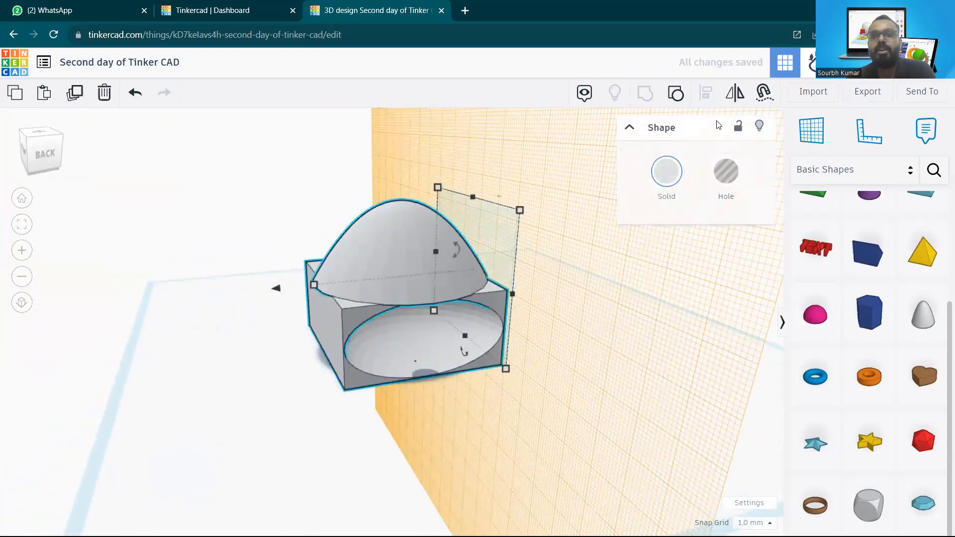
# Step: Flip the grouped shape upside down with Mirror, view it from the recess side, and undo back to the upright shape
pyautogui.click(731, 93)
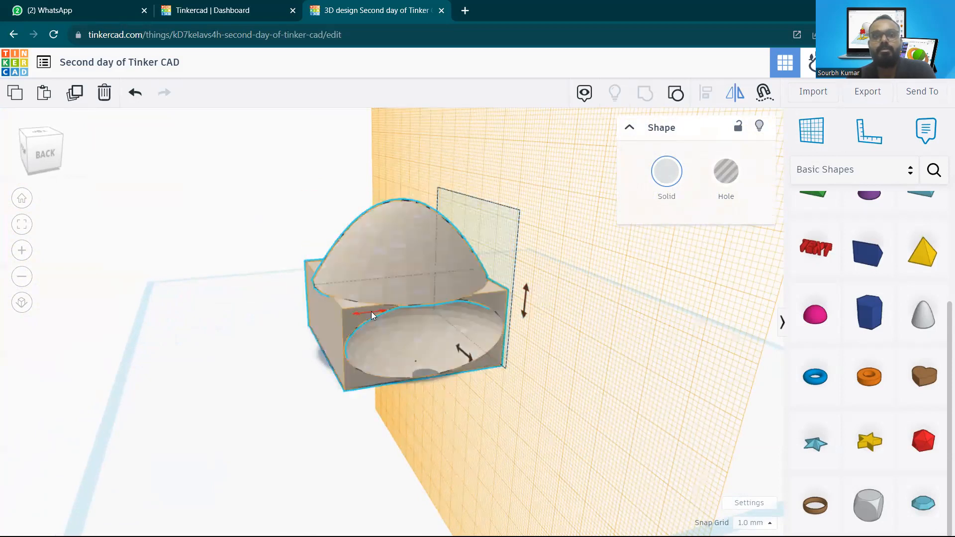
pyautogui.click(465, 351)
pyautogui.moveTo(474, 405); pyautogui.dragTo(503, 268, button='right')
pyautogui.click(527, 336)
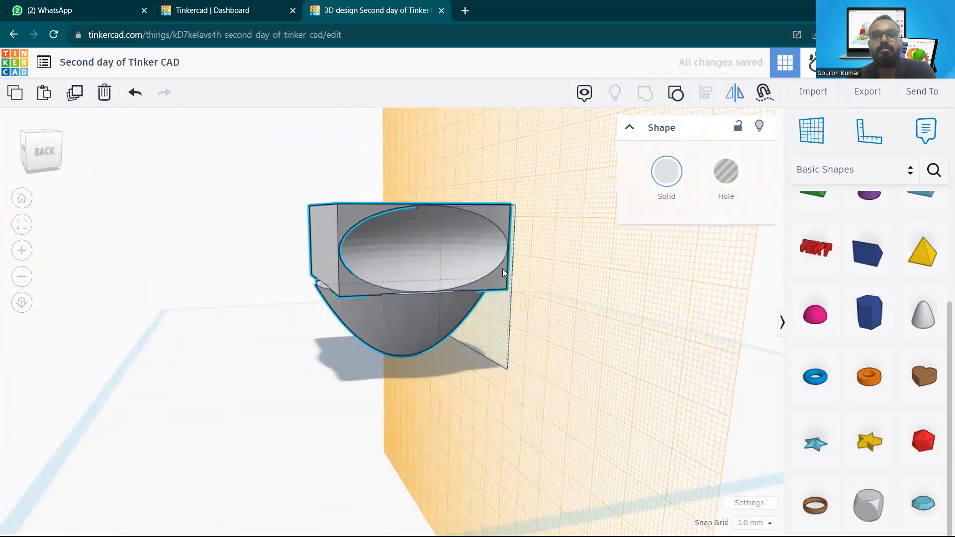
pyautogui.click(597, 161)
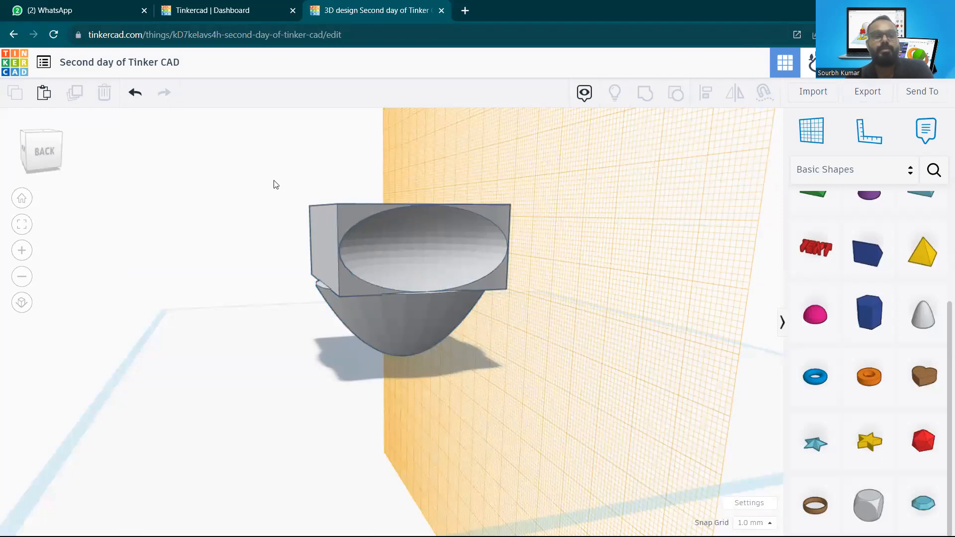
pyautogui.hotkey('ctrl', 'z')
pyautogui.moveTo(641, 213); pyautogui.dragTo(543, 215, button='right')
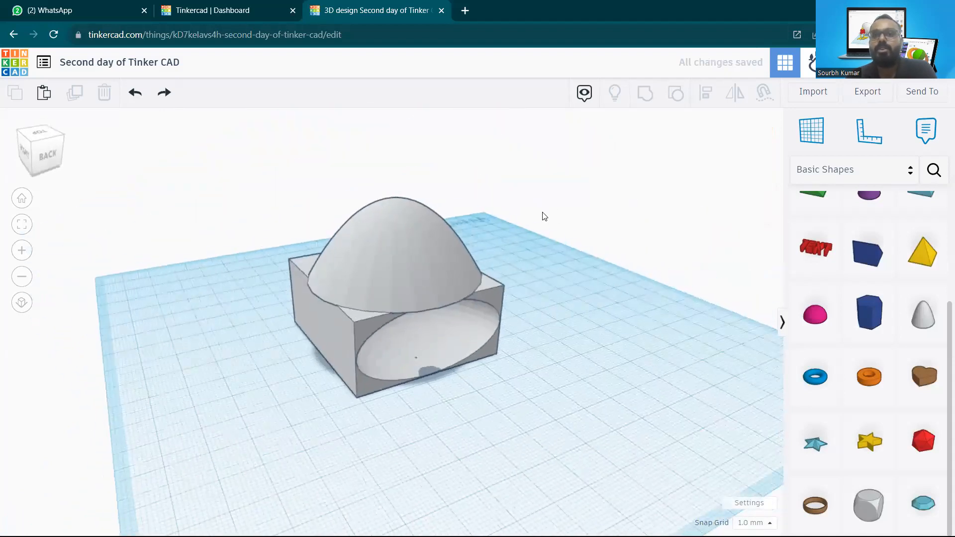
# Step: Mirror the grouped shape front to back so that its recess moves to the opposite side
pyautogui.click(377, 270)
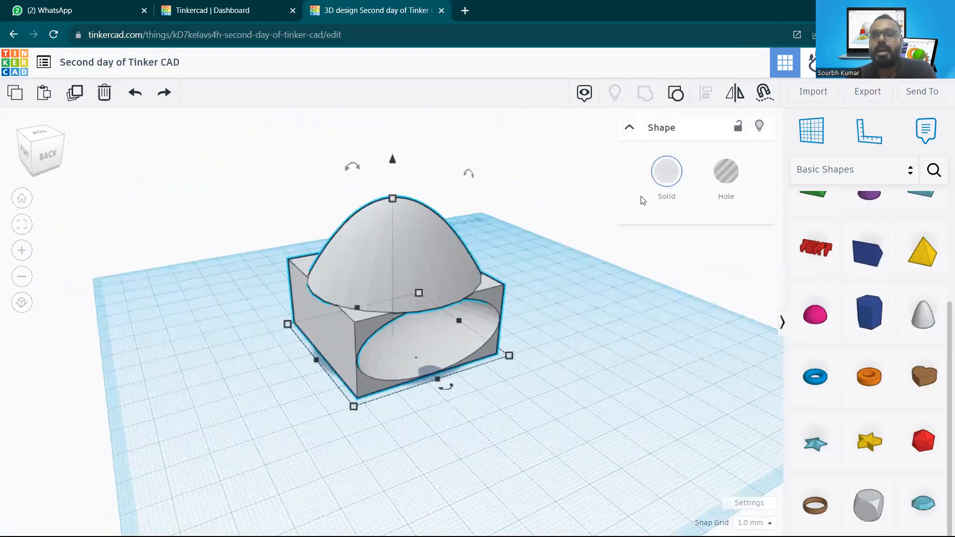
pyautogui.click(734, 92)
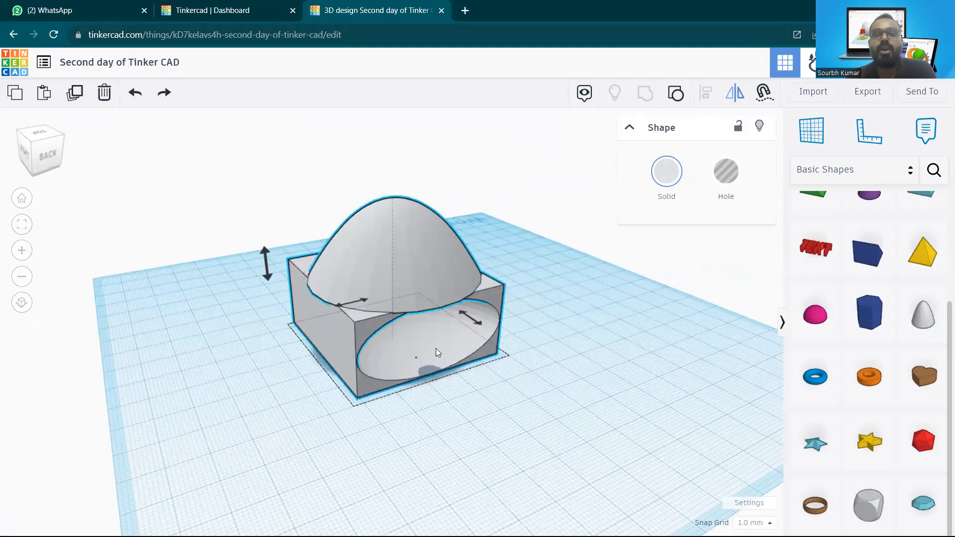
pyautogui.scroll(4, 435, 348)
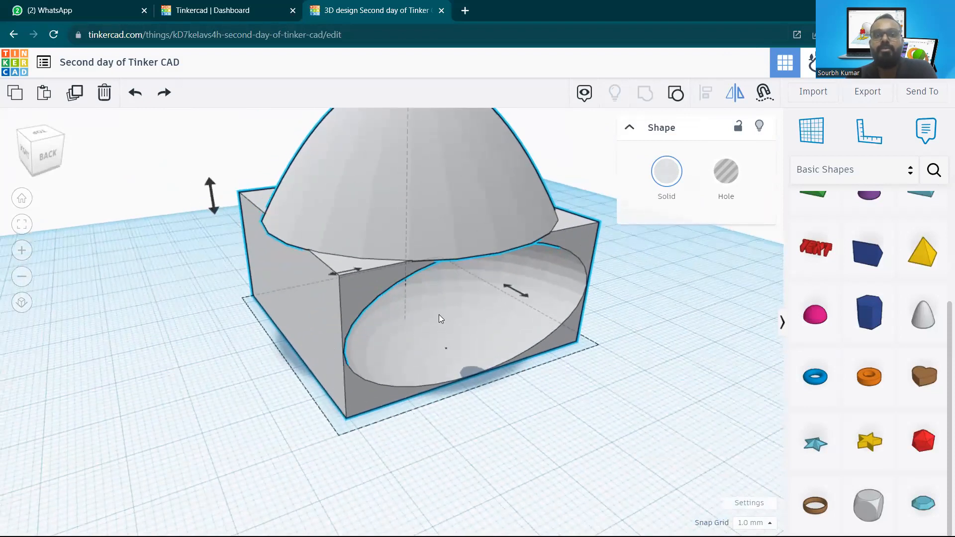
pyautogui.moveTo(439, 319); pyautogui.dragTo(550, 291, button='right')
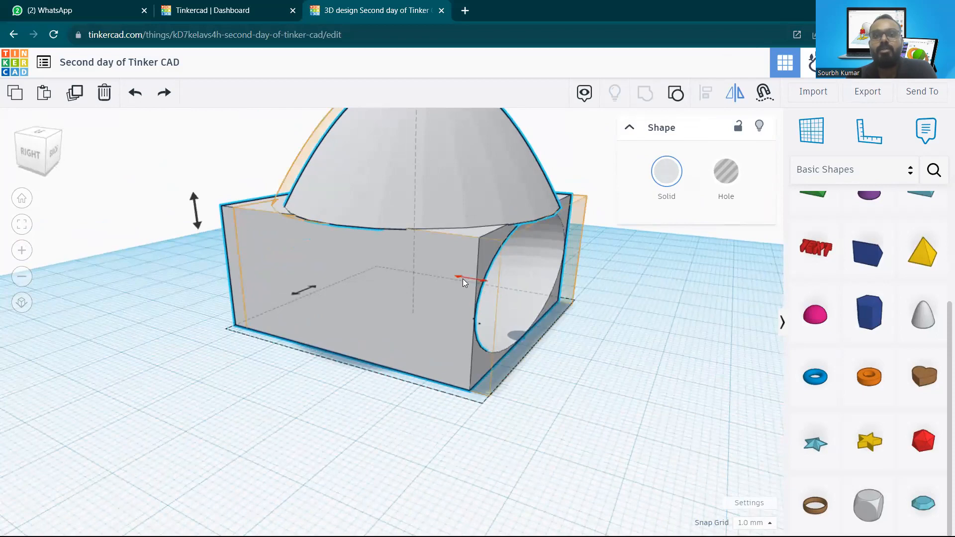
pyautogui.click(462, 279)
pyautogui.moveTo(394, 274)
pyautogui.mouseDown(button='right')
pyautogui.moveTo(487, 267)
pyautogui.moveTo(359, 320)
pyautogui.moveTo(364, 222)
pyautogui.moveTo(225, 260)
pyautogui.moveTo(391, 255)
pyautogui.mouseUp(button='right')
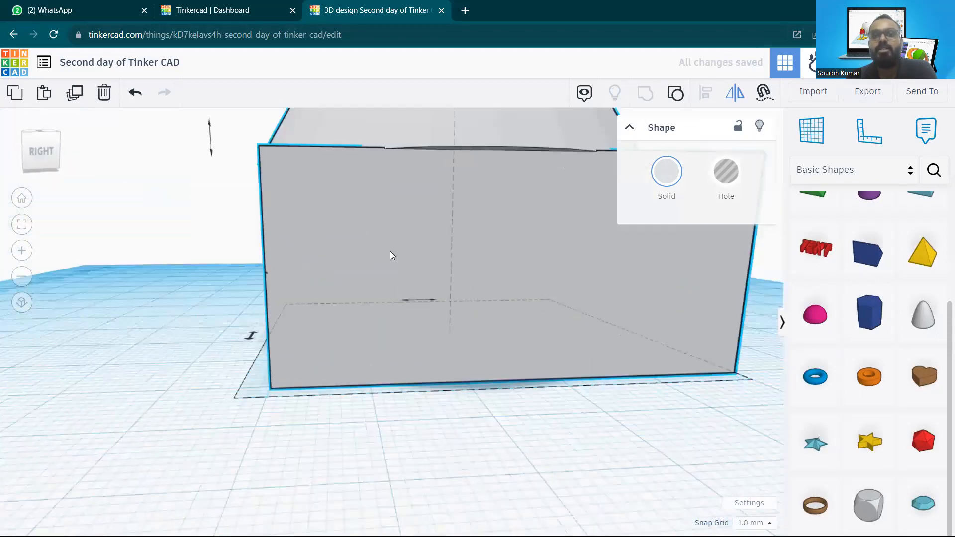
pyautogui.scroll(-5, 423, 254)
pyautogui.moveTo(502, 262); pyautogui.dragTo(615, 275, button='right')
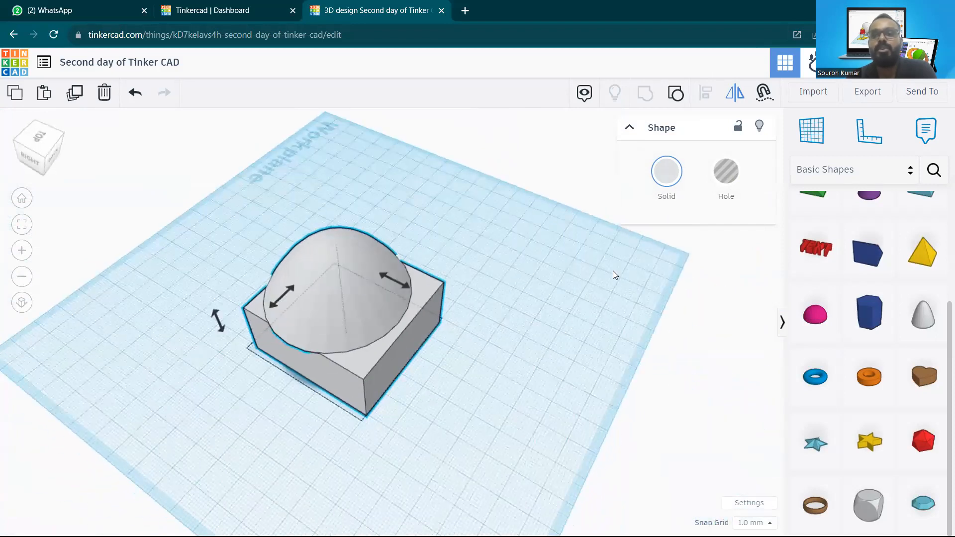
# Step: Add a polygon near the grouped shape, stretch it into a tall column and deselect it
pyautogui.click(839, 306)
pyautogui.click(425, 220)
pyautogui.moveTo(425, 187); pyautogui.dragTo(429, 120)
pyautogui.click(470, 170)
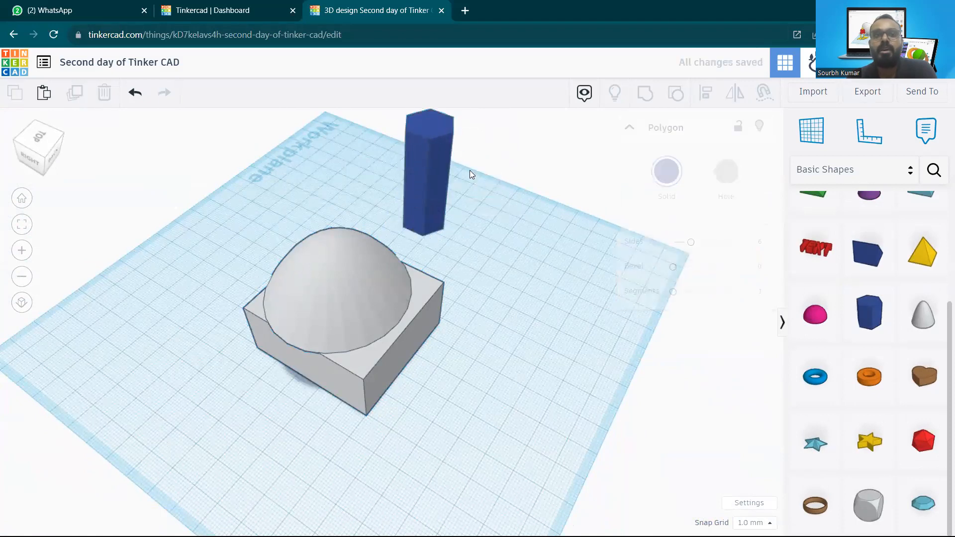
pyautogui.scroll(2, 444, 148)
pyautogui.scroll(-4, 437, 165)
pyautogui.scroll(1, 440, 151)
pyautogui.moveTo(439, 151); pyautogui.dragTo(419, 269, button='middle')
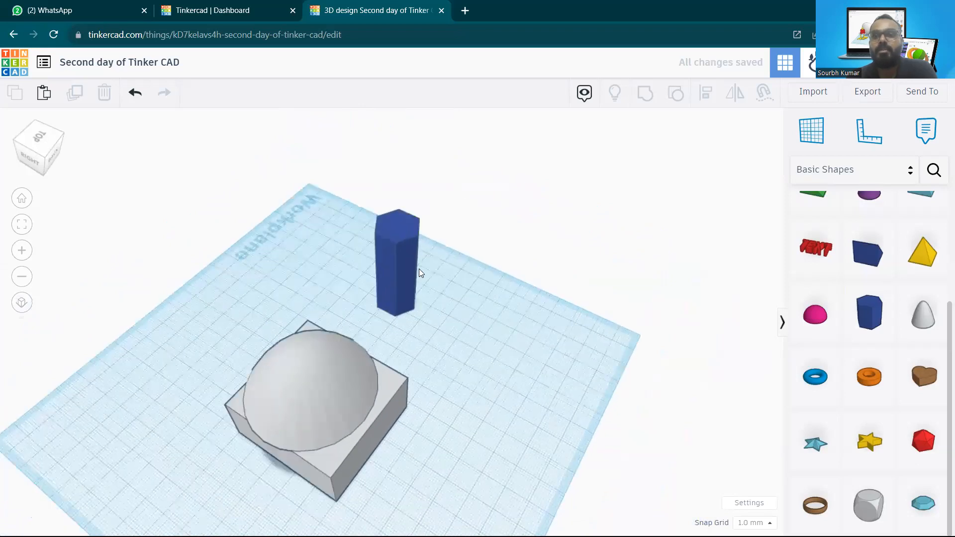
# Step: Attach a half sphere to the lower part of the polygon column's side face
pyautogui.moveTo(815, 314); pyautogui.dragTo(391, 294)
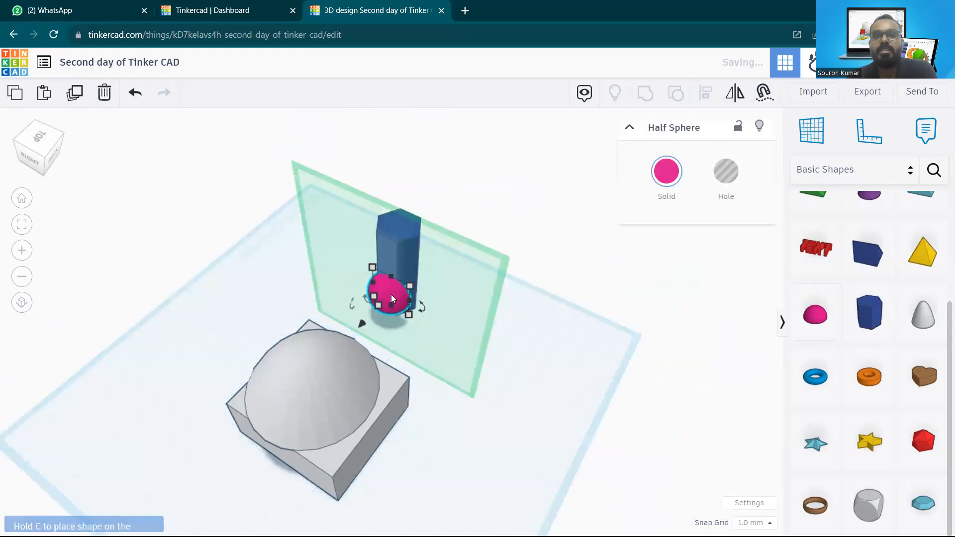
pyautogui.click(416, 295)
pyautogui.moveTo(448, 297); pyautogui.dragTo(441, 254, button='right')
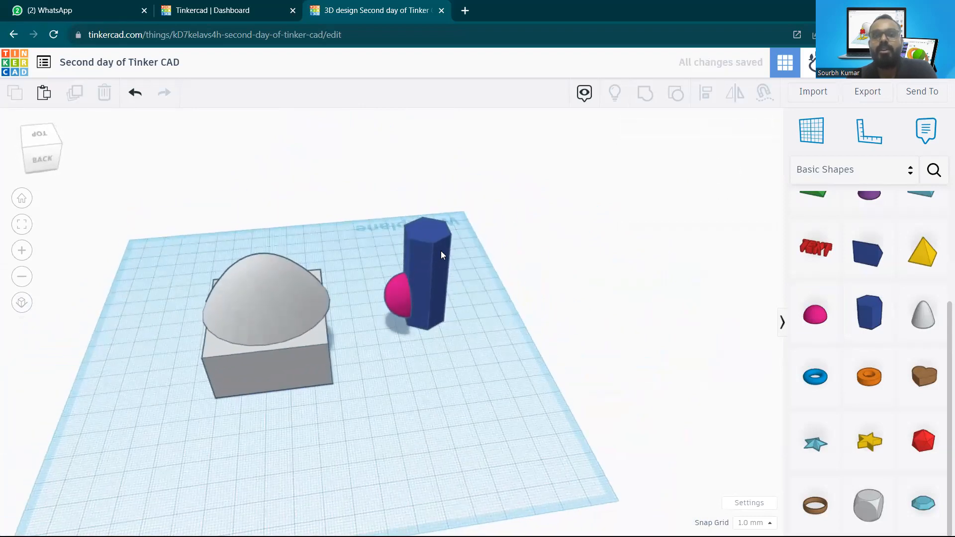
# Step: Group the half sphere and the polygon column into one solid shape, and undo both the grouping and the half sphere's placement
pyautogui.click(417, 261)
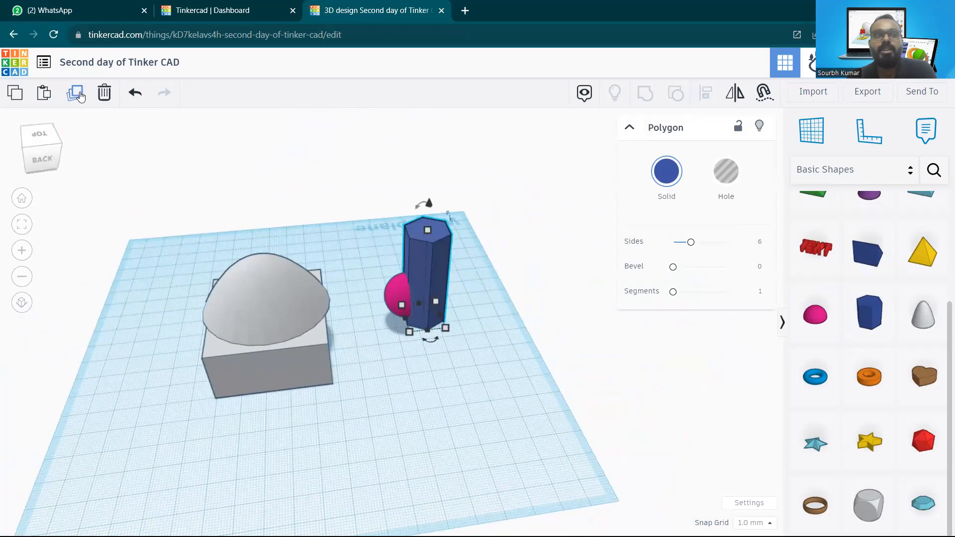
pyautogui.click(389, 292)
pyautogui.keyDown('shift'); pyautogui.click(441, 255); pyautogui.keyUp('shift')
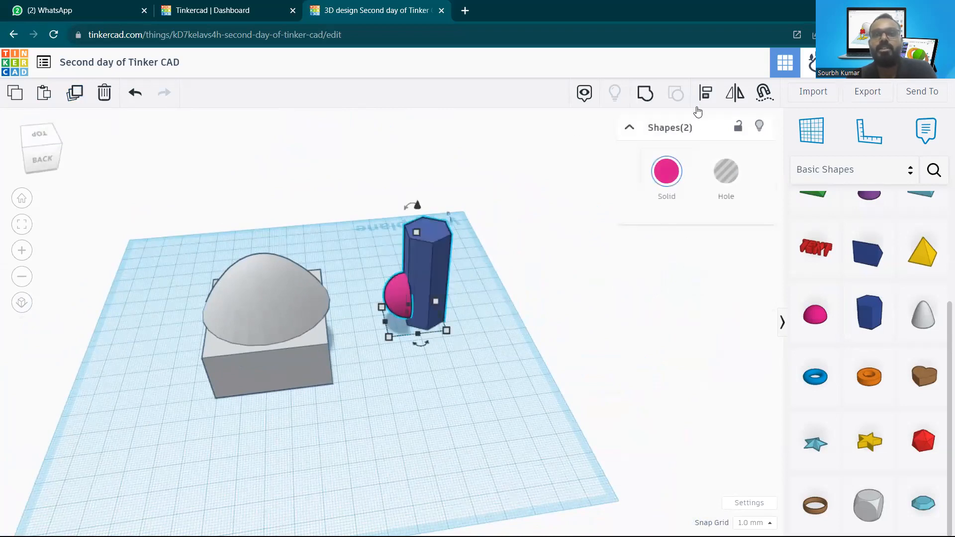
pyautogui.click(645, 98)
pyautogui.click(534, 219)
pyautogui.moveTo(409, 281); pyautogui.dragTo(423, 234, button='right')
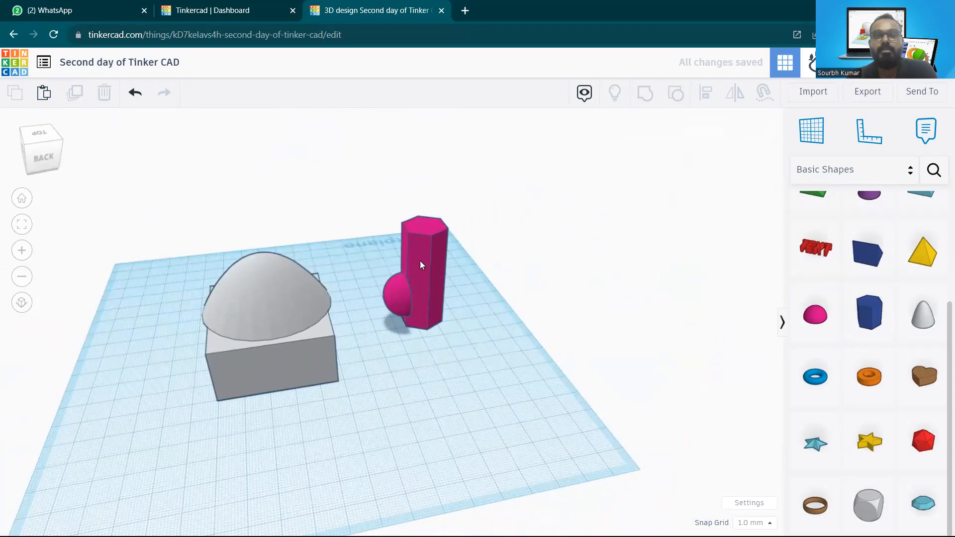
pyautogui.hotkey('ctrl', 'z')
pyautogui.hotkey('ctrl', 'z')
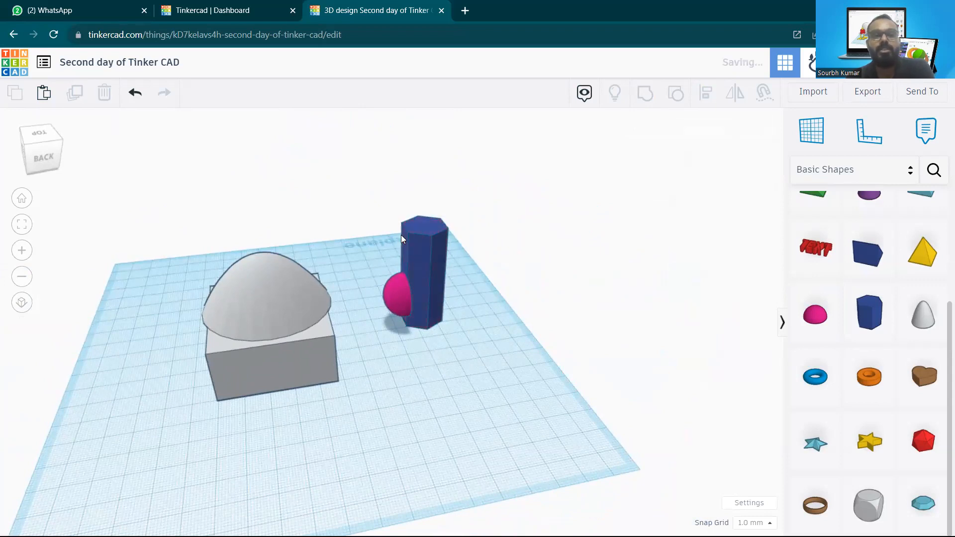
# Step: Add a flat red box on the workplane against the foot of the polygon column
pyautogui.scroll(3, 858, 322)
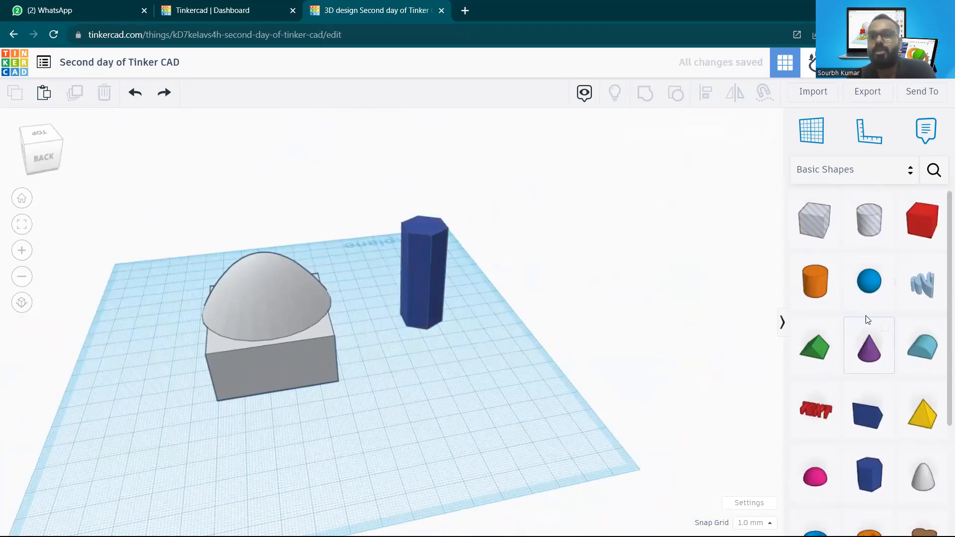
pyautogui.scroll(-3, 867, 298)
pyautogui.scroll(3, 867, 293)
pyautogui.moveTo(923, 221); pyautogui.dragTo(410, 333)
pyautogui.click(552, 258)
pyautogui.moveTo(423, 269); pyautogui.dragTo(467, 285, button='right')
# Step: Group the polygon column and the flat red box into one solid shape and deselect it
pyautogui.click(410, 288)
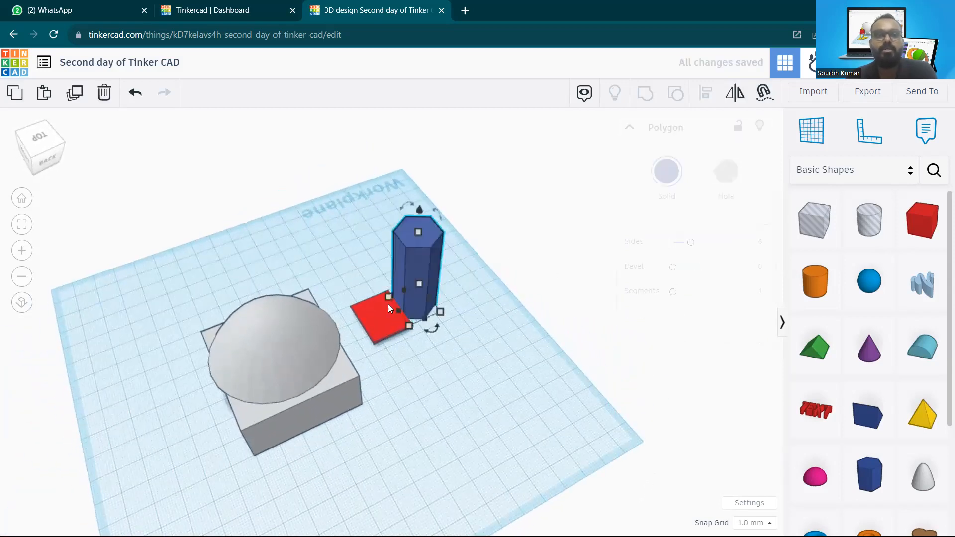
pyautogui.keyDown('shift'); pyautogui.click(368, 326); pyautogui.keyUp('shift')
pyautogui.click(645, 93)
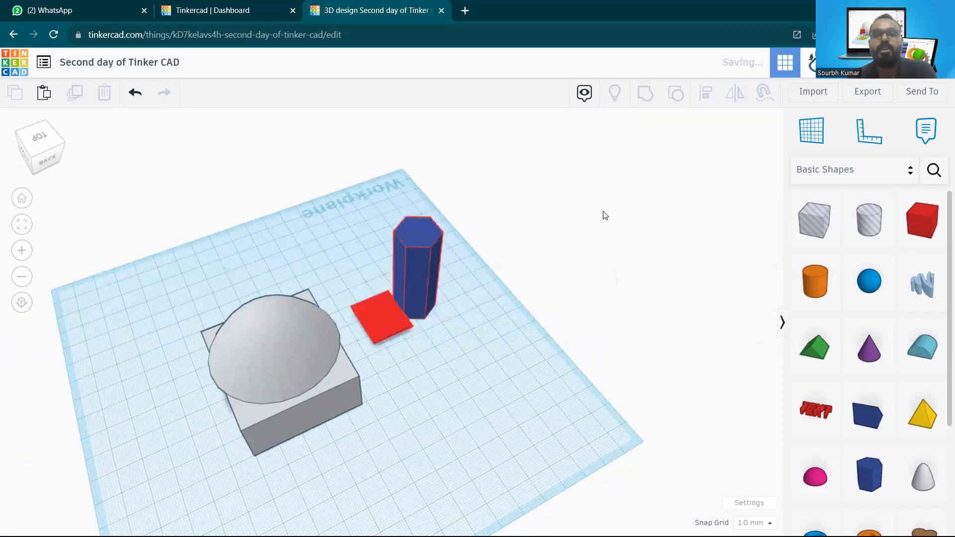
pyautogui.click(466, 259)
pyautogui.scroll(1, 387, 285)
pyautogui.moveTo(416, 291); pyautogui.dragTo(369, 304, button='right')
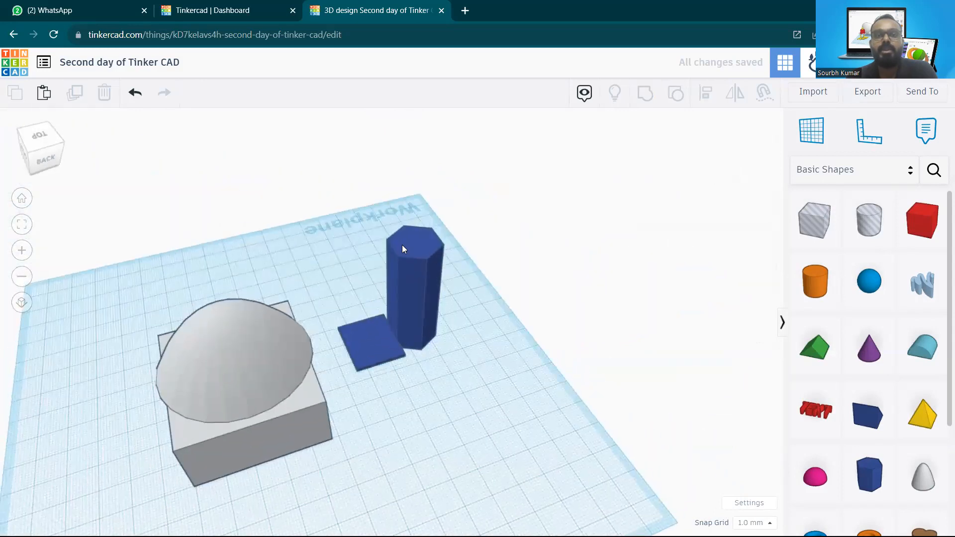
# Step: Make the grouped column and flat box narrower
pyautogui.click(405, 245)
pyautogui.moveTo(443, 348); pyautogui.dragTo(410, 342)
pyautogui.click(418, 300)
pyautogui.moveTo(401, 235)
pyautogui.mouseDown(button='right')
pyautogui.moveTo(401, 258)
pyautogui.moveTo(399, 240)
pyautogui.mouseUp(button='right')
# Step: Duplicate the grouped column and flat box, and move the copy out in front of the original
pyautogui.click(382, 291)
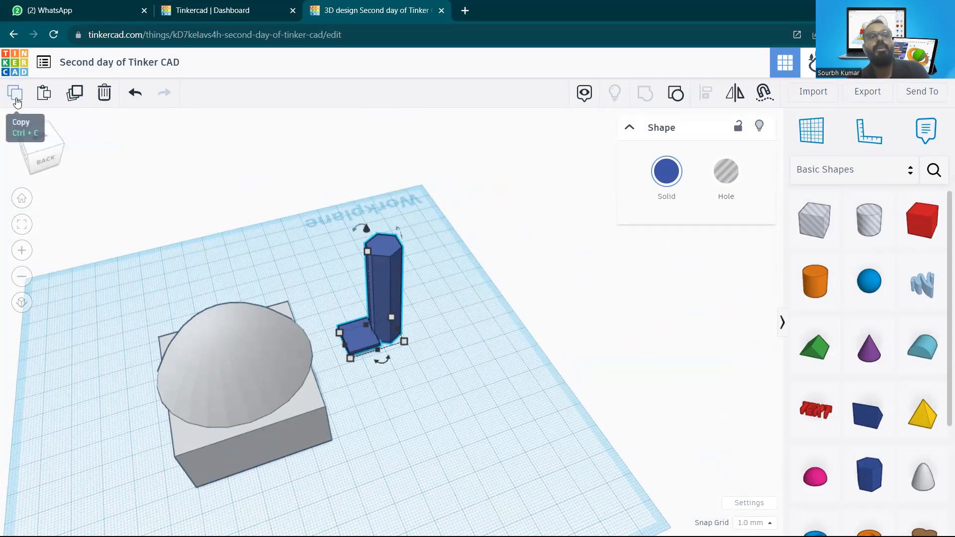
pyautogui.click(75, 91)
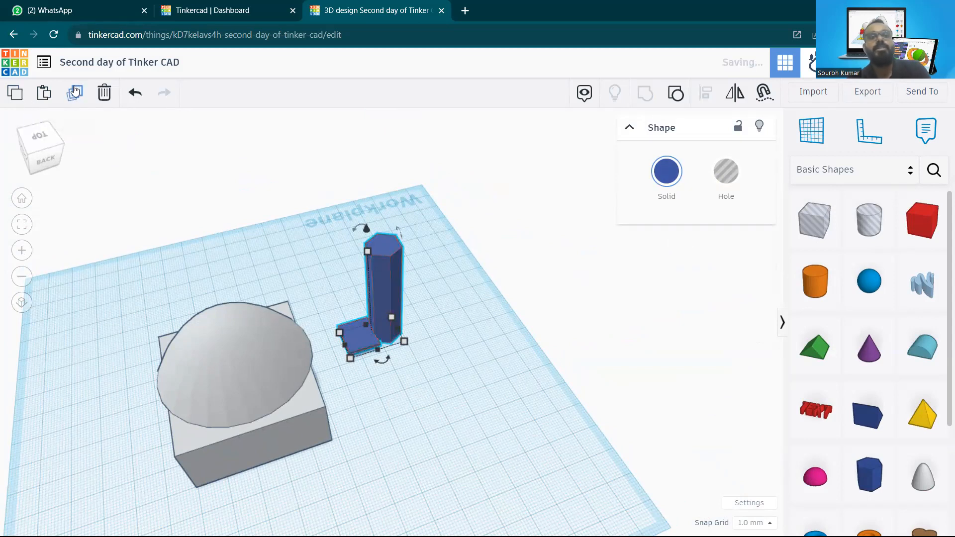
pyautogui.moveTo(375, 278); pyautogui.dragTo(419, 326)
pyautogui.moveTo(463, 286); pyautogui.dragTo(392, 376, button='right')
# Step: Try turning the copied column around and placing it beside the original, and undo the change
pyautogui.moveTo(390, 424); pyautogui.dragTo(458, 281)
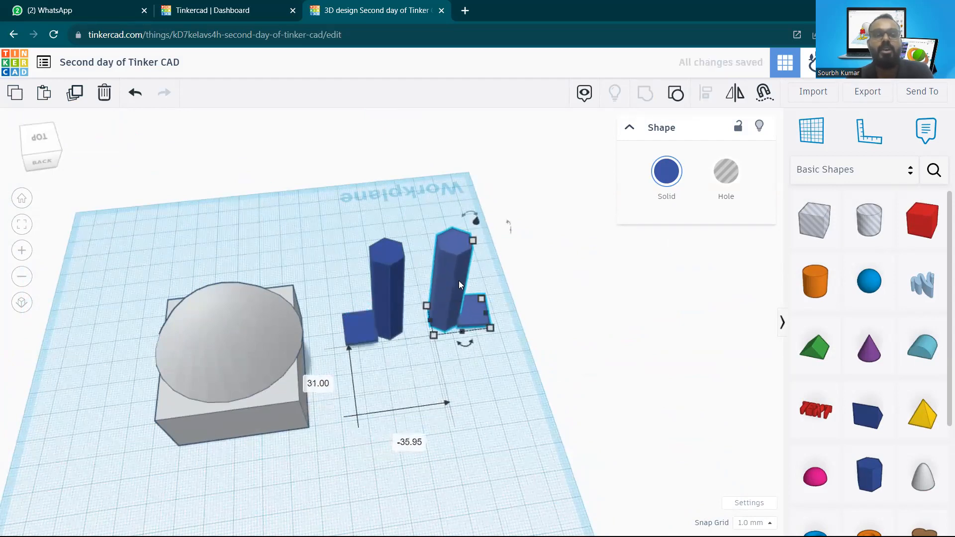
pyautogui.hotkey('ctrl', 'z')
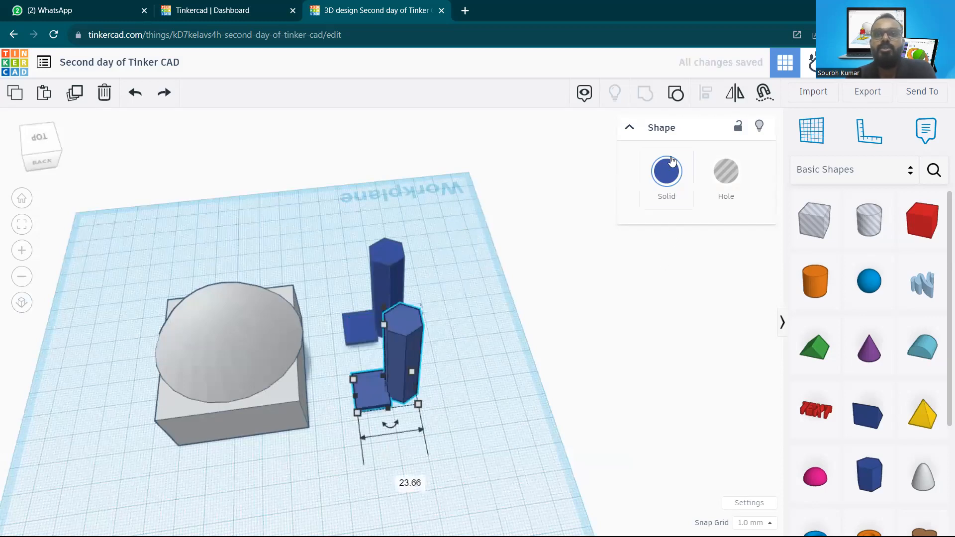
# Step: Mirror the copied column and foot sideways, place the copy beside the original column, and deselect it
pyautogui.click(729, 93)
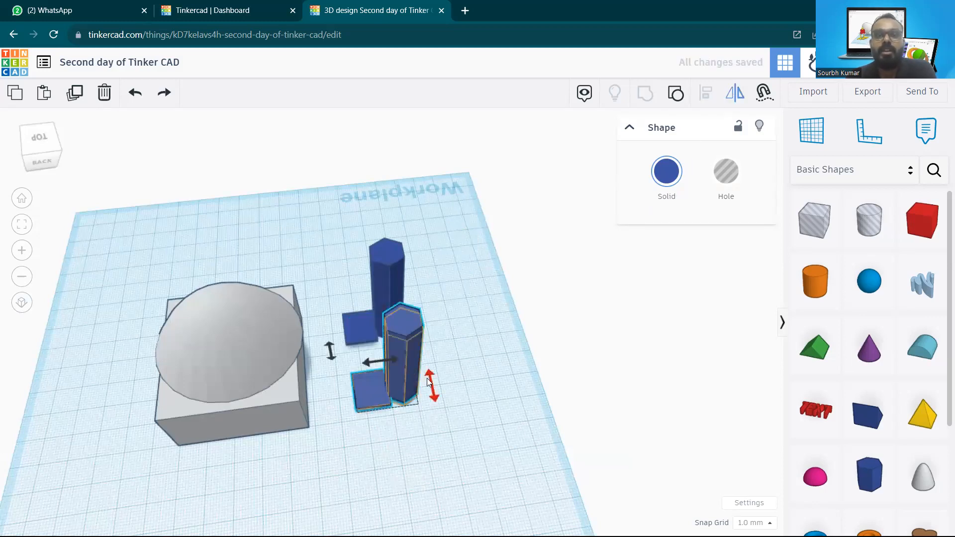
pyautogui.click(372, 360)
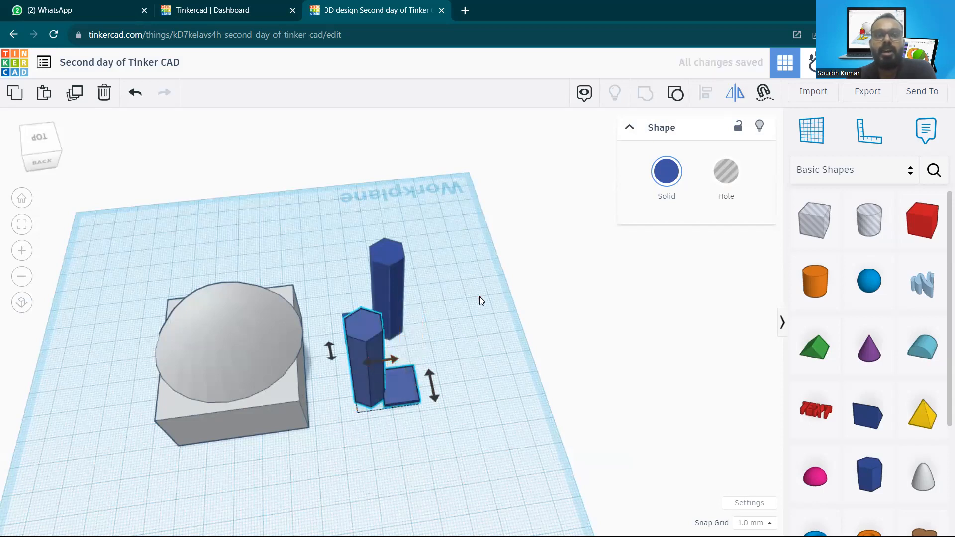
pyautogui.moveTo(388, 371); pyautogui.dragTo(450, 291)
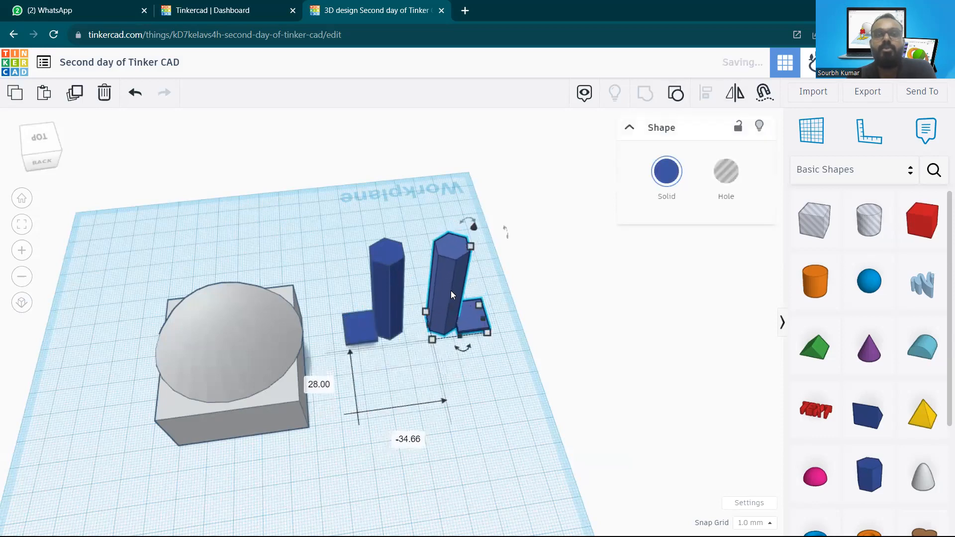
pyautogui.click(488, 384)
# Step: Add a red box on top of the two columns and shift it slightly to line up with them
pyautogui.moveTo(489, 385); pyautogui.dragTo(439, 339, button='right')
pyautogui.moveTo(921, 220); pyautogui.dragTo(485, 239)
pyautogui.moveTo(545, 216); pyautogui.dragTo(447, 246, button='right')
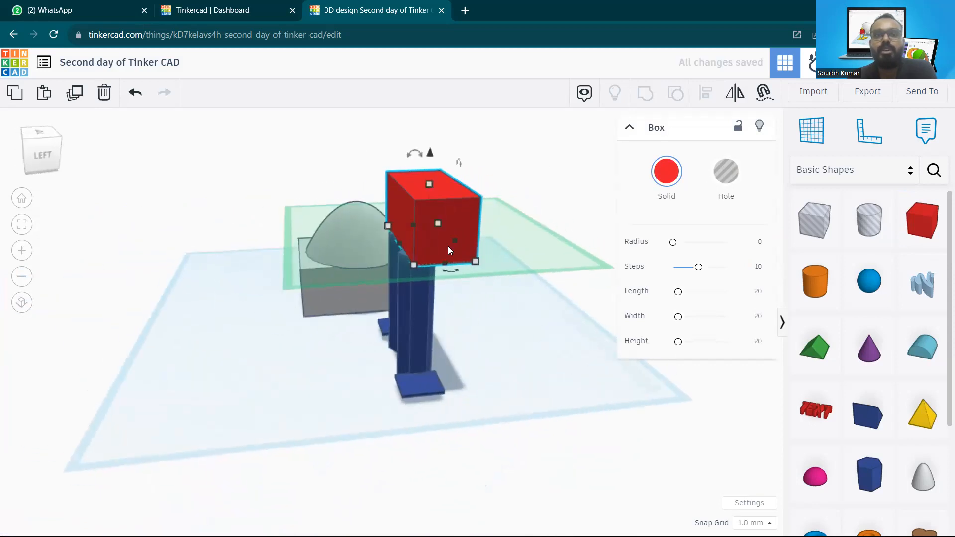
pyautogui.moveTo(422, 242); pyautogui.dragTo(418, 243)
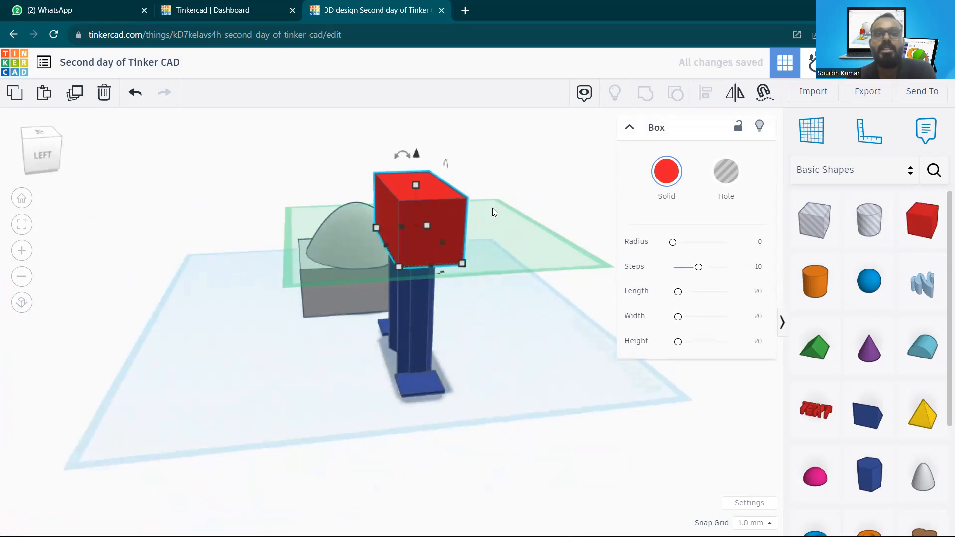
# Step: Widen the red box so that it spans both columns, and select all the shapes
pyautogui.scroll(2, 462, 245)
pyautogui.click(505, 220)
pyautogui.scroll(2, 383, 252)
pyautogui.moveTo(383, 251); pyautogui.dragTo(363, 243, button='right')
pyautogui.moveTo(505, 213); pyautogui.dragTo(351, 315)
pyautogui.moveTo(392, 313); pyautogui.dragTo(611, 315, button='right')
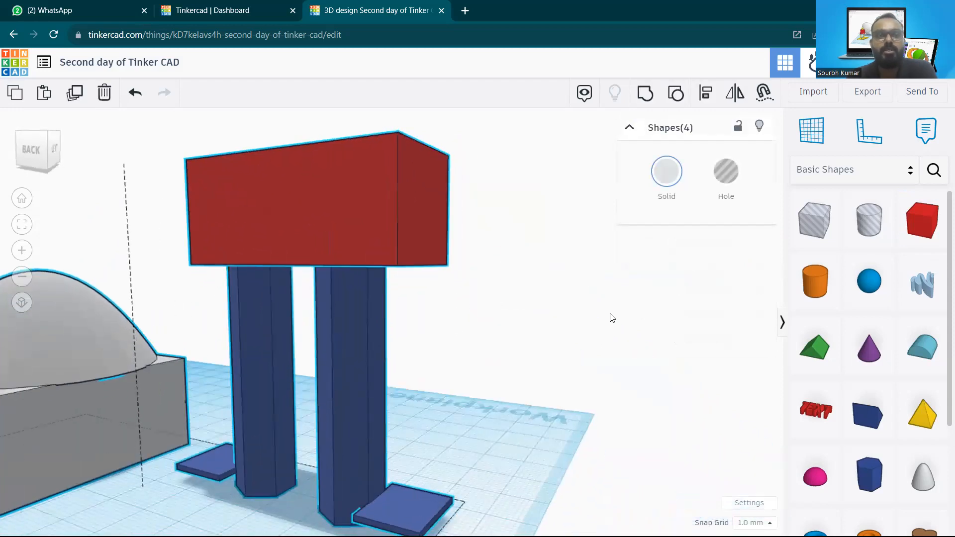
# Step: Move the grey block with the domed top farther away from the red box and its legs
pyautogui.scroll(2, 360, 366)
pyautogui.scroll(-4, 359, 364)
pyautogui.scroll(-5, 234, 368)
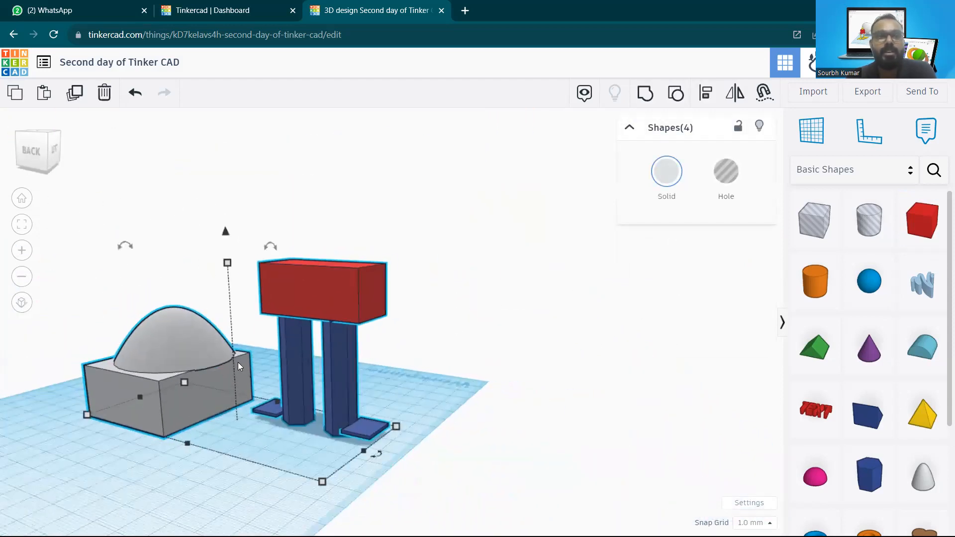
pyautogui.click(315, 376)
pyautogui.moveTo(315, 376); pyautogui.dragTo(407, 368, button='middle')
pyautogui.moveTo(311, 354); pyautogui.dragTo(217, 384)
# Step: Try to align the red box and both legs on their centres in both horizontal directions, and undo it
pyautogui.click(310, 331)
pyautogui.moveTo(395, 327); pyautogui.dragTo(509, 201, button='right')
pyautogui.moveTo(509, 196); pyautogui.dragTo(394, 317)
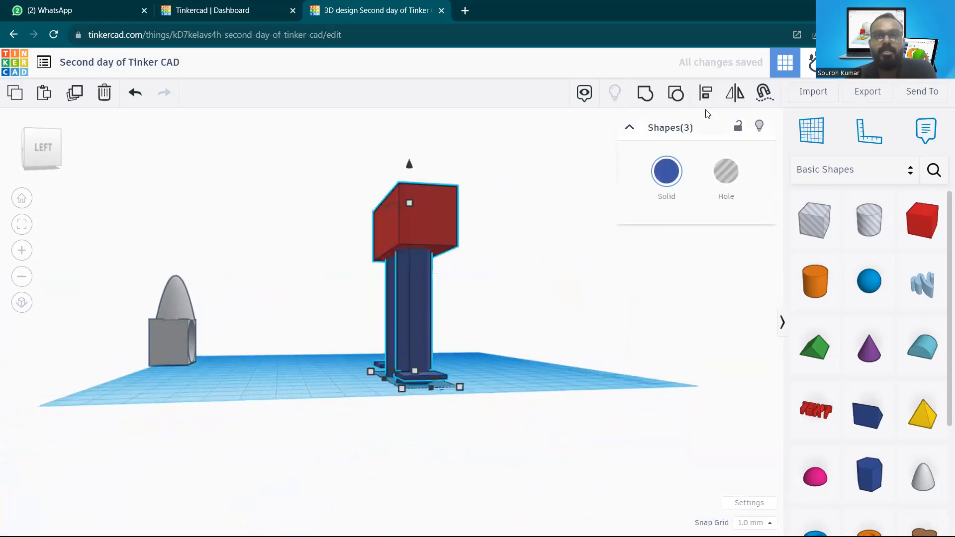
pyautogui.click(704, 95)
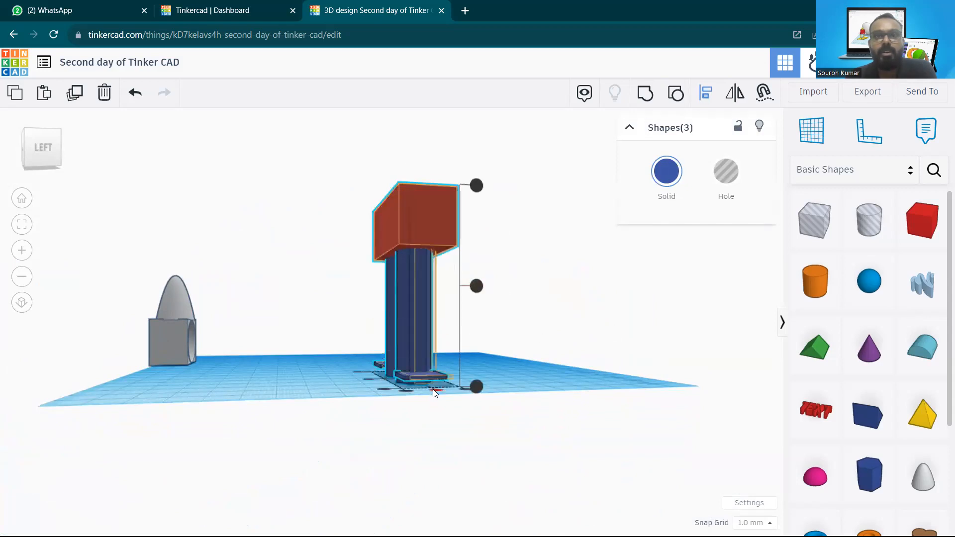
pyautogui.moveTo(434, 393); pyautogui.dragTo(442, 434, button='right')
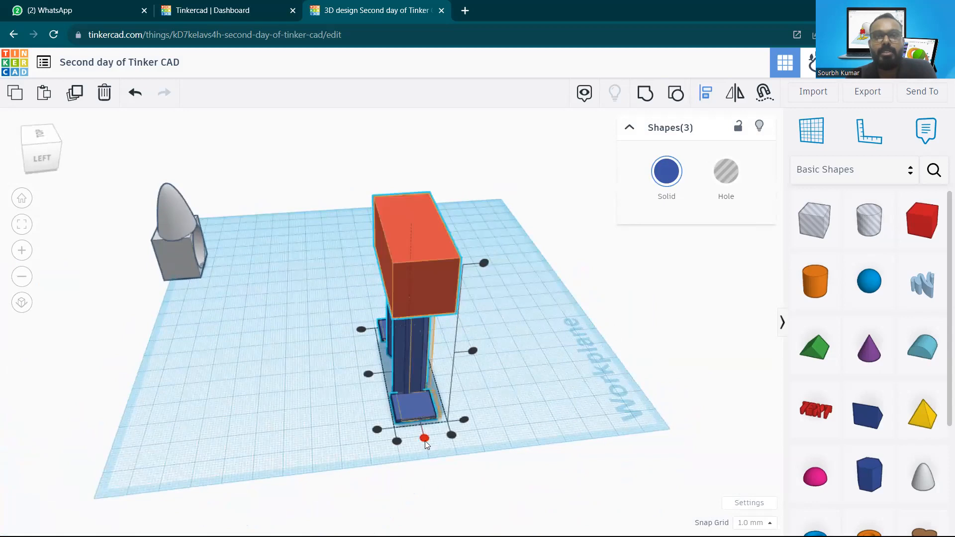
pyautogui.click(424, 438)
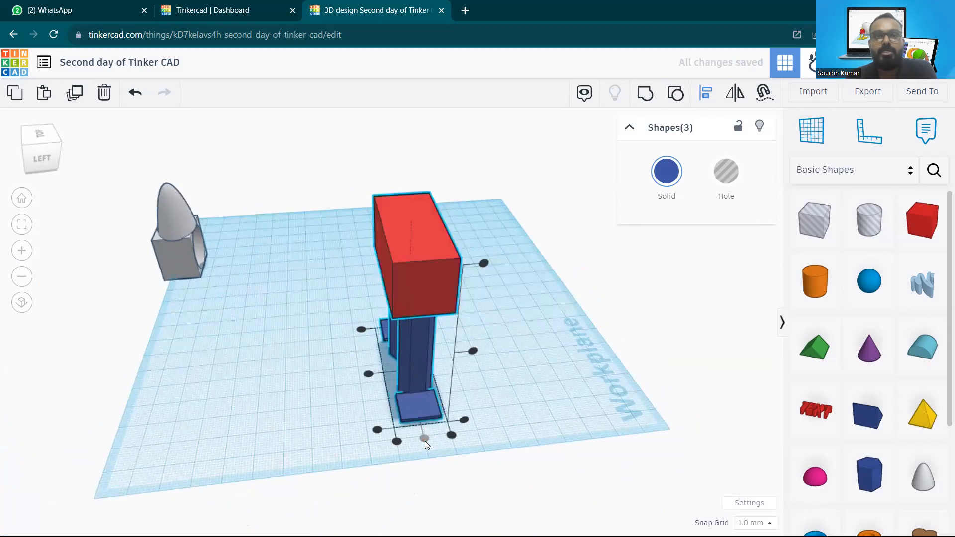
pyautogui.click(367, 374)
pyautogui.moveTo(477, 318); pyautogui.dragTo(601, 351, button='right')
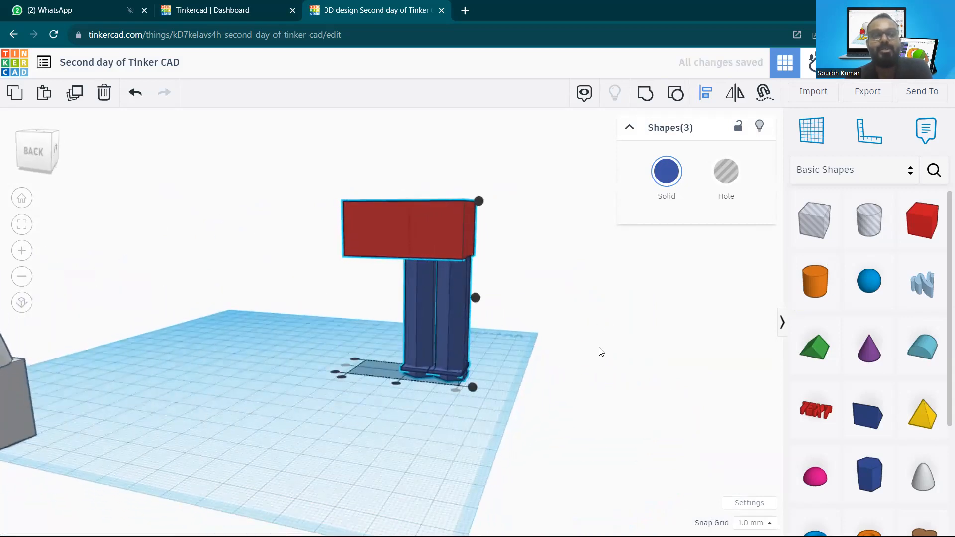
pyautogui.hotkey('ctrl', 'z')
pyautogui.hotkey('ctrl', 'z')
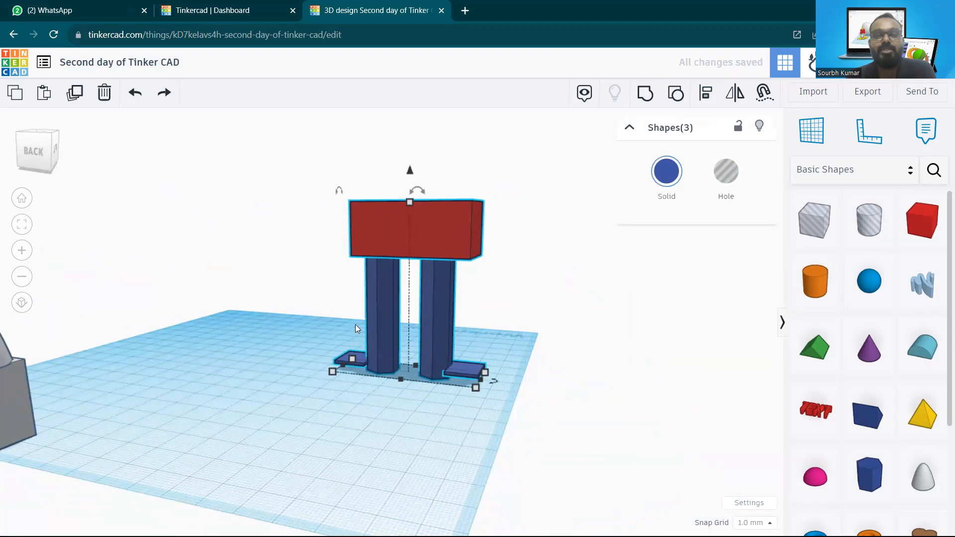
# Step: Resize the red box slightly from one of its base corners
pyautogui.moveTo(490, 272); pyautogui.dragTo(391, 150, button='right')
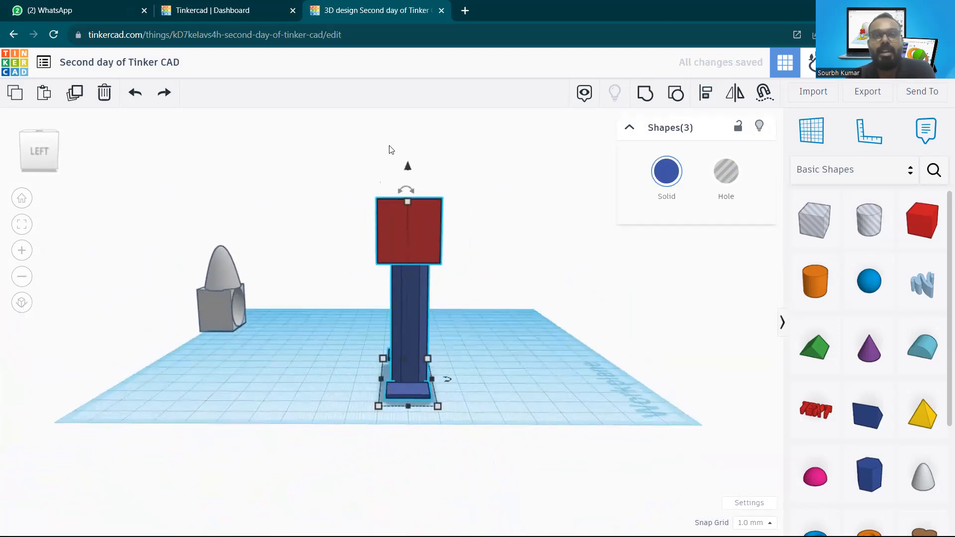
pyautogui.scroll(3, 407, 319)
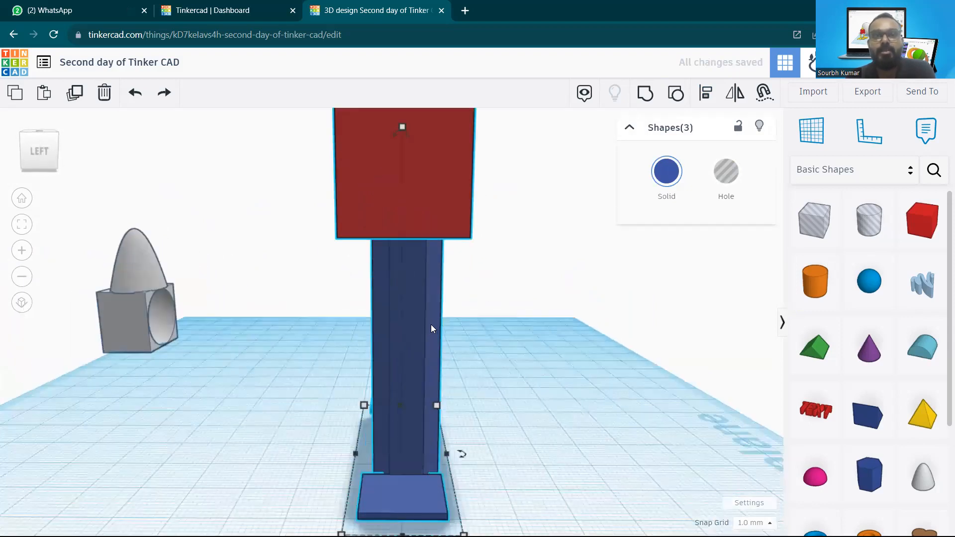
pyautogui.scroll(-3, 405, 381)
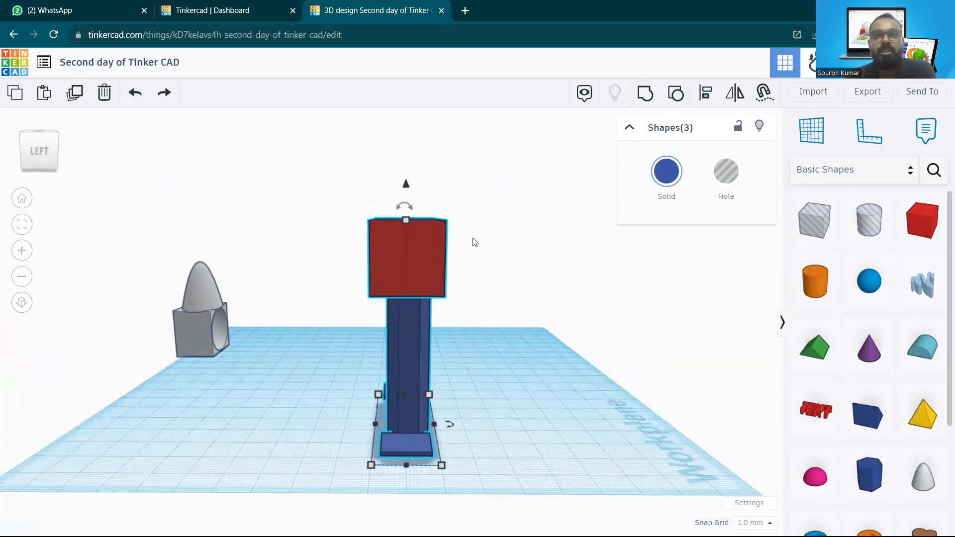
pyautogui.click(472, 242)
pyautogui.moveTo(443, 234); pyautogui.dragTo(390, 271, button='right')
pyautogui.click(392, 271)
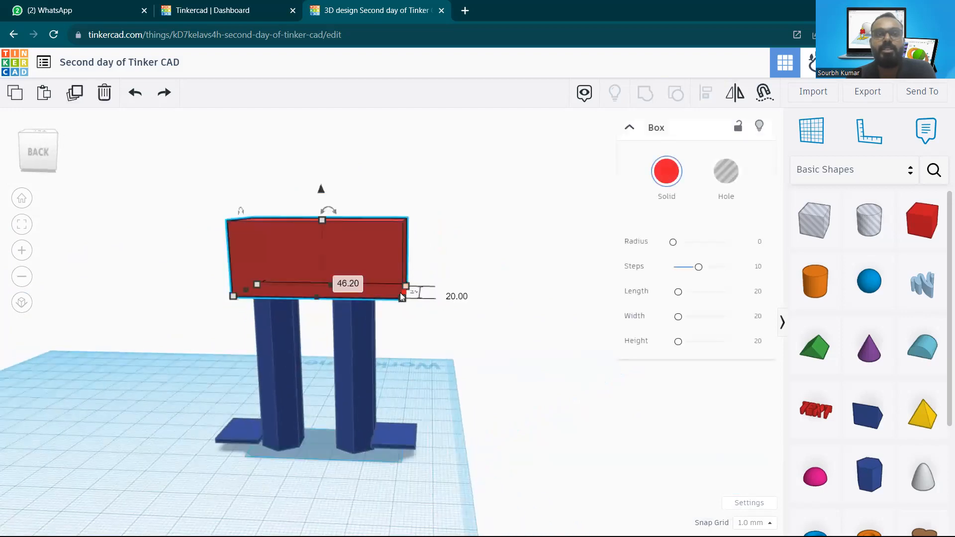
pyautogui.moveTo(406, 295); pyautogui.dragTo(396, 293)
pyautogui.click(465, 298)
# Step: Round the red box into an oval body by setting its radius to 9.31
pyautogui.moveTo(407, 338); pyautogui.dragTo(363, 271, button='right')
pyautogui.click(324, 262)
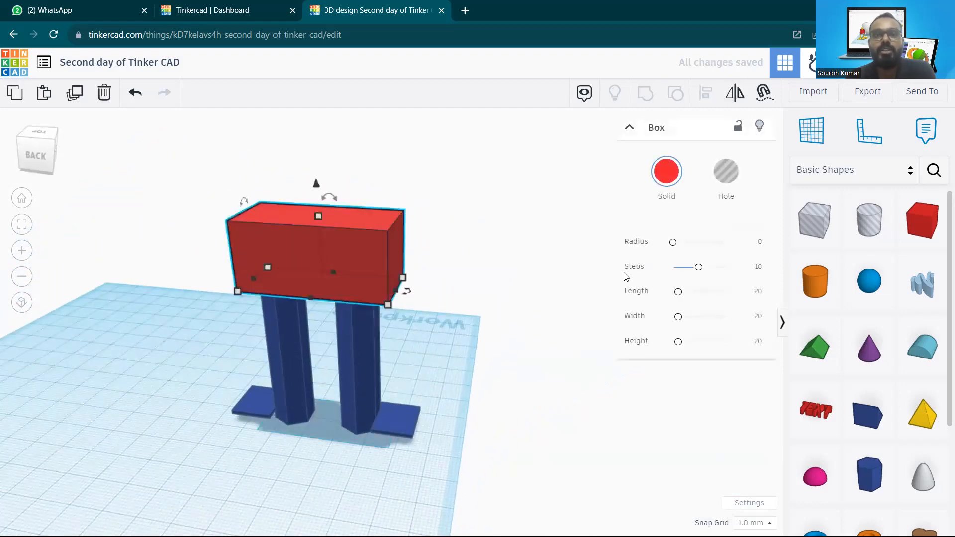
pyautogui.moveTo(672, 242); pyautogui.dragTo(697, 242)
# Step: Reposition the rounded red body over the legs, shifting it about 25.8 mm along their row and 2 mm across
pyautogui.moveTo(374, 254)
pyautogui.mouseDown()
pyautogui.moveTo(368, 263)
pyautogui.moveTo(379, 261)
pyautogui.mouseUp()
pyautogui.moveTo(520, 302); pyautogui.dragTo(299, 281, button='right')
pyautogui.moveTo(396, 256); pyautogui.dragTo(427, 260)
pyautogui.click(439, 220)
pyautogui.moveTo(440, 220); pyautogui.dragTo(442, 414, button='right')
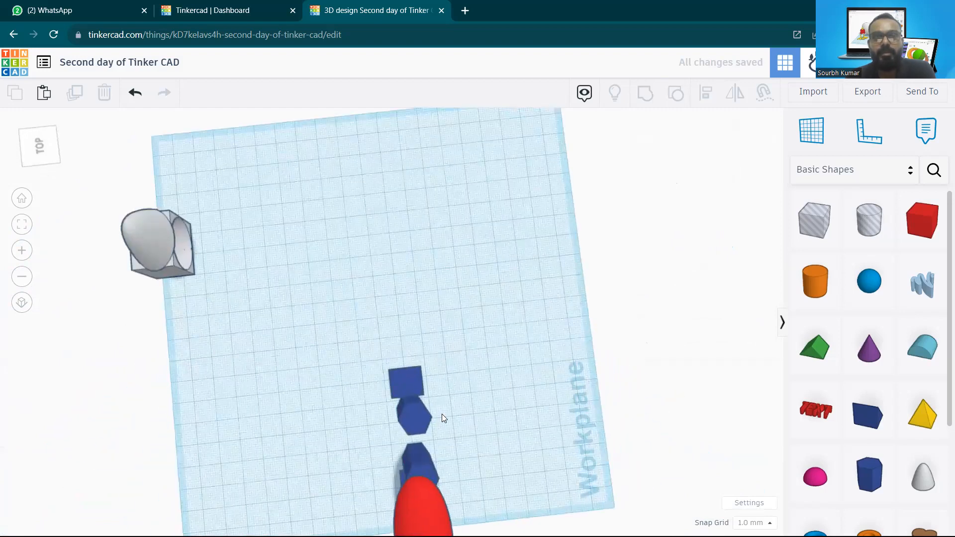
pyautogui.scroll(1, 441, 414)
pyautogui.scroll(-3, 441, 416)
pyautogui.moveTo(441, 415); pyautogui.dragTo(418, 297, button='middle')
pyautogui.moveTo(411, 329); pyautogui.dragTo(408, 281)
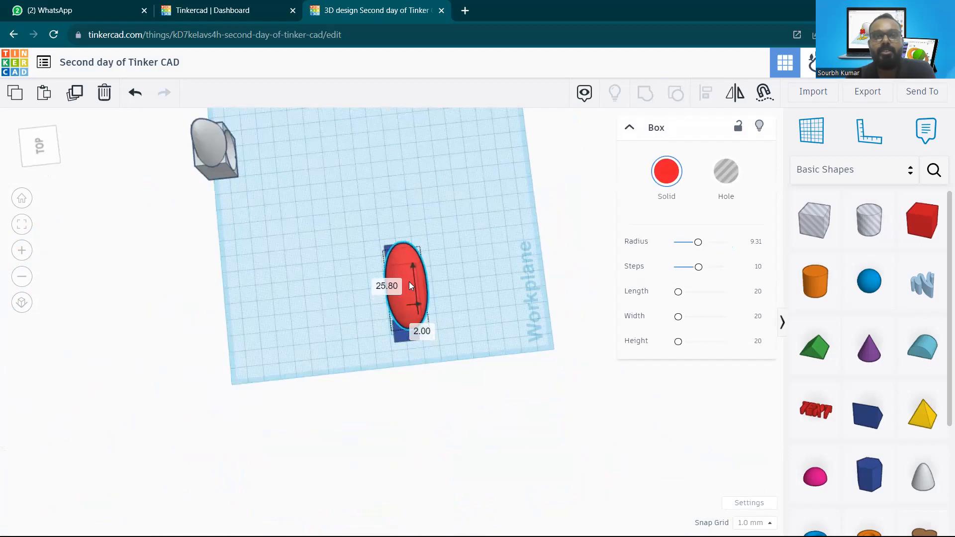
# Step: Nudge the red body along the row so that it rests evenly across both legs
pyautogui.moveTo(436, 315); pyautogui.dragTo(408, 201, button='right')
pyautogui.scroll(3, 409, 230)
pyautogui.moveTo(399, 150); pyautogui.dragTo(396, 160)
pyautogui.moveTo(517, 237); pyautogui.dragTo(438, 245, button='right')
pyautogui.click(461, 225)
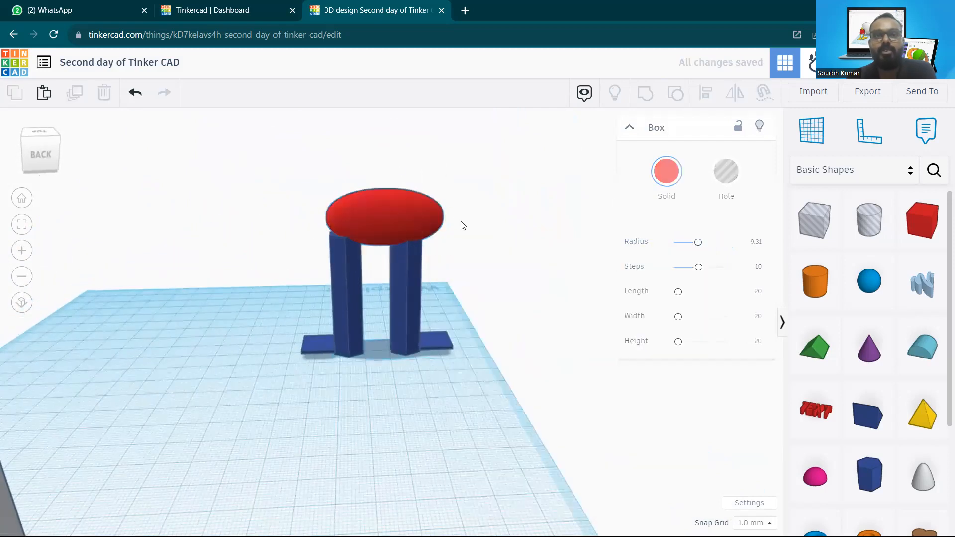
pyautogui.click(395, 222)
pyautogui.moveTo(391, 221); pyautogui.dragTo(395, 220)
pyautogui.click(477, 208)
# Step: Shift the red body slightly sideways so that it lies over the legs as seen from above
pyautogui.moveTo(417, 204); pyautogui.dragTo(295, 362, button='right')
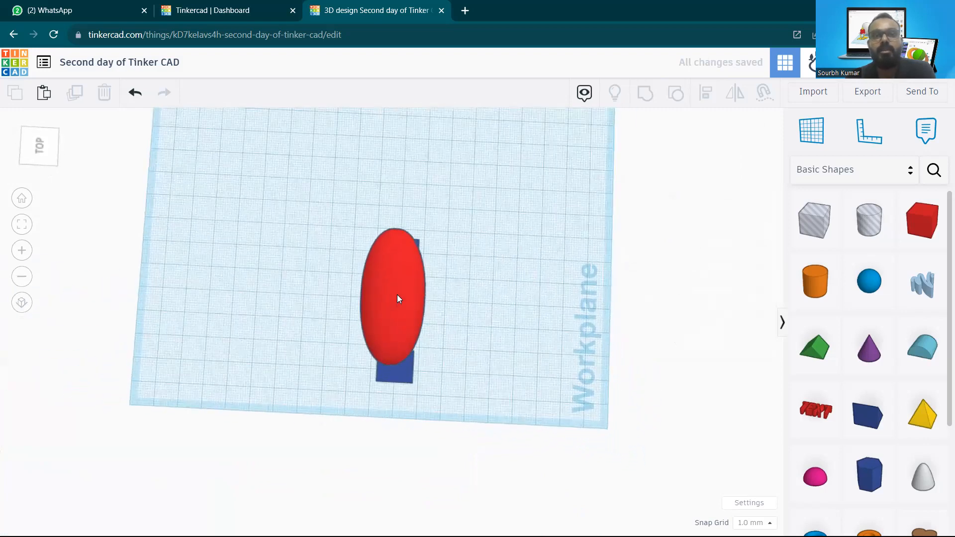
pyautogui.click(397, 295)
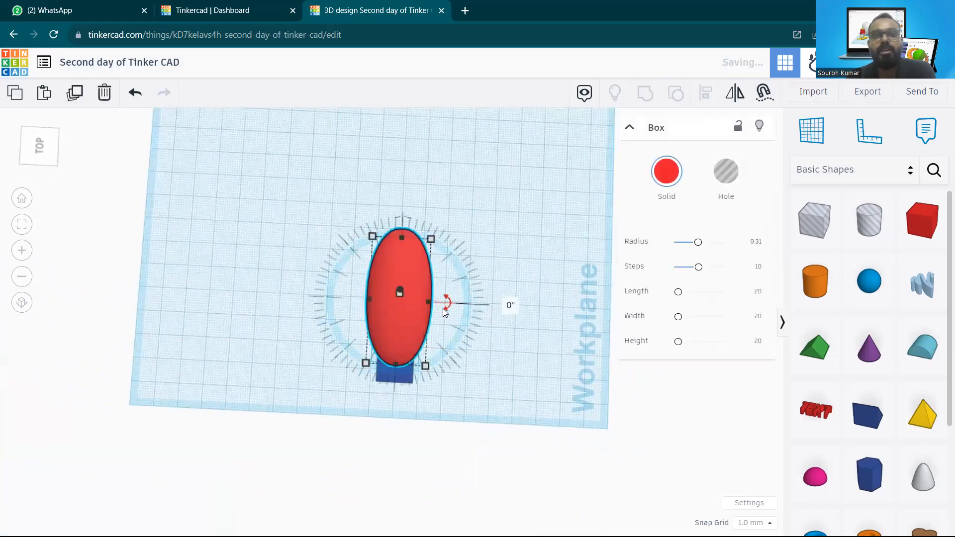
pyautogui.click(547, 283)
pyautogui.moveTo(547, 283); pyautogui.dragTo(379, 297, button='right')
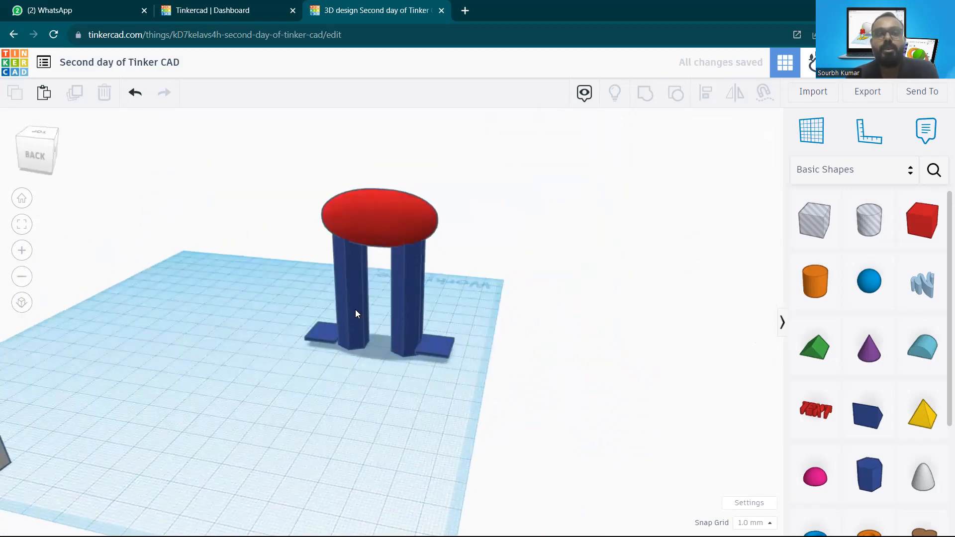
# Step: Group the red body and both legs into one solid shape and inspect it
pyautogui.moveTo(488, 189); pyautogui.dragTo(281, 390)
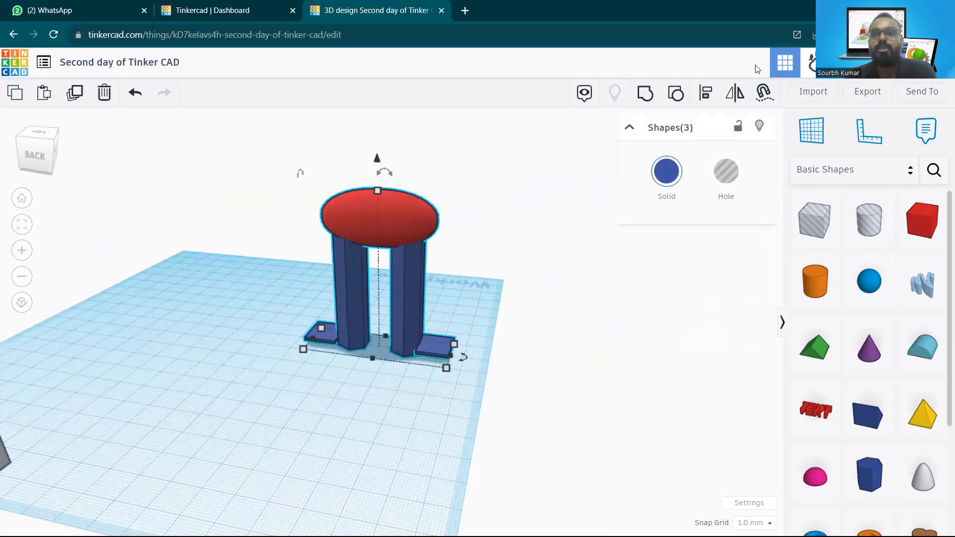
pyautogui.click(637, 96)
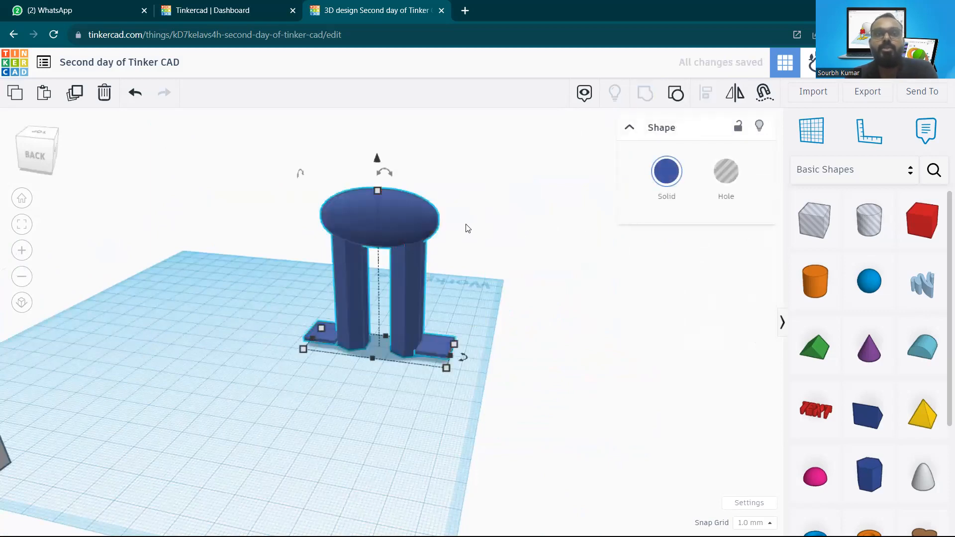
pyautogui.click(472, 241)
pyautogui.moveTo(474, 244); pyautogui.dragTo(456, 297, button='right')
pyautogui.moveTo(328, 276); pyautogui.dragTo(424, 342, button='right')
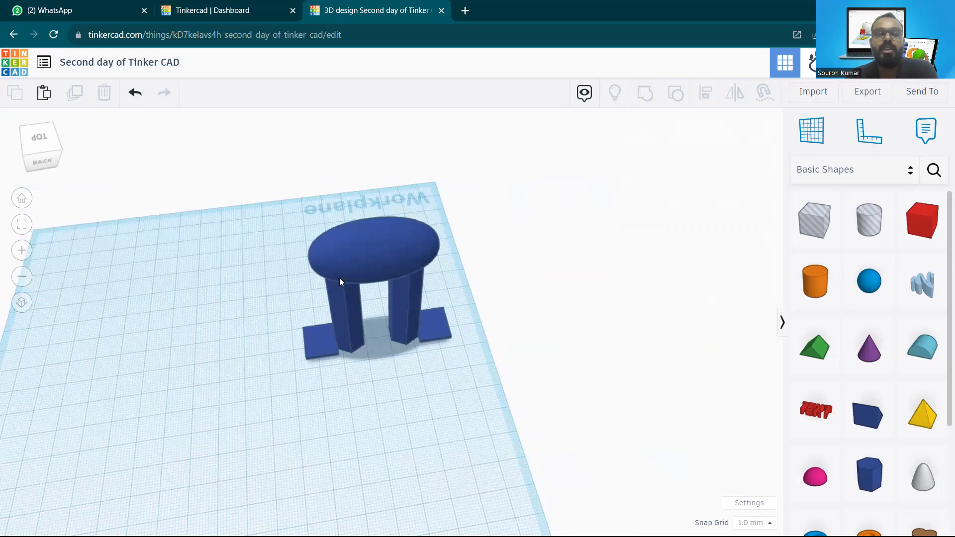
# Step: Ungroup the figure back into its body and separate legs
pyautogui.click(395, 309)
pyautogui.click(690, 93)
pyautogui.click(514, 256)
# Step: Rotate the leg nearest the workplane's edge, together with its foot, by 90° so the foot points forward
pyautogui.click(402, 306)
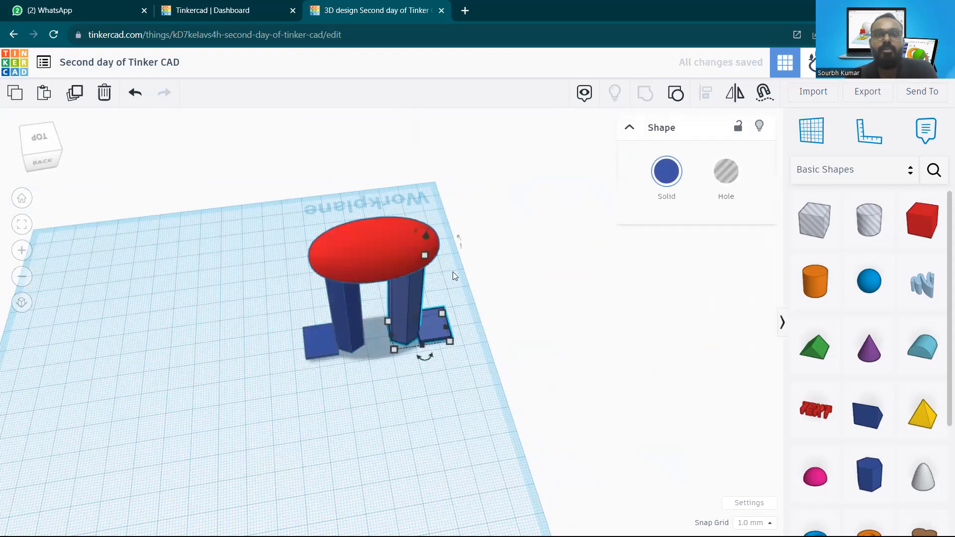
pyautogui.moveTo(425, 360); pyautogui.dragTo(356, 346)
pyautogui.click(365, 341)
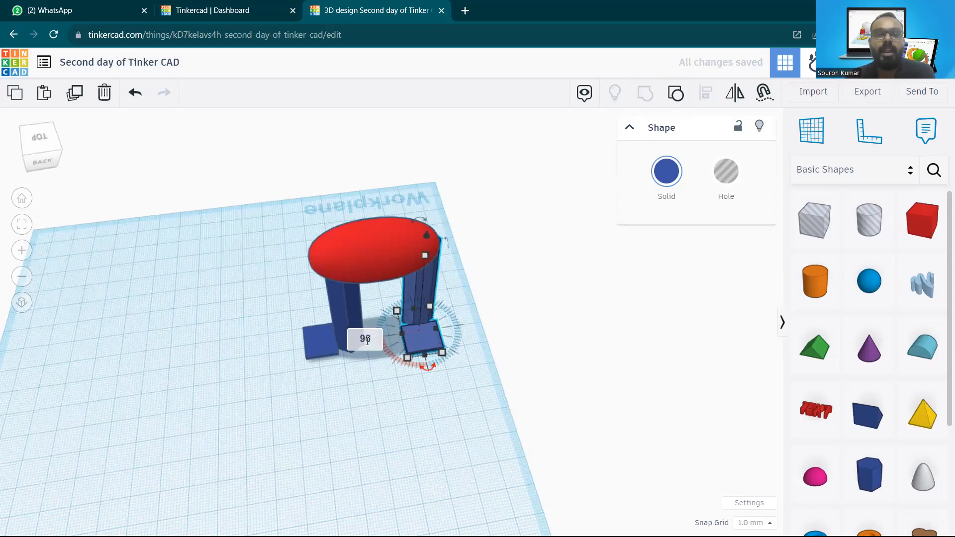
pyautogui.write('90')
pyautogui.press('Return')
pyautogui.click(517, 306)
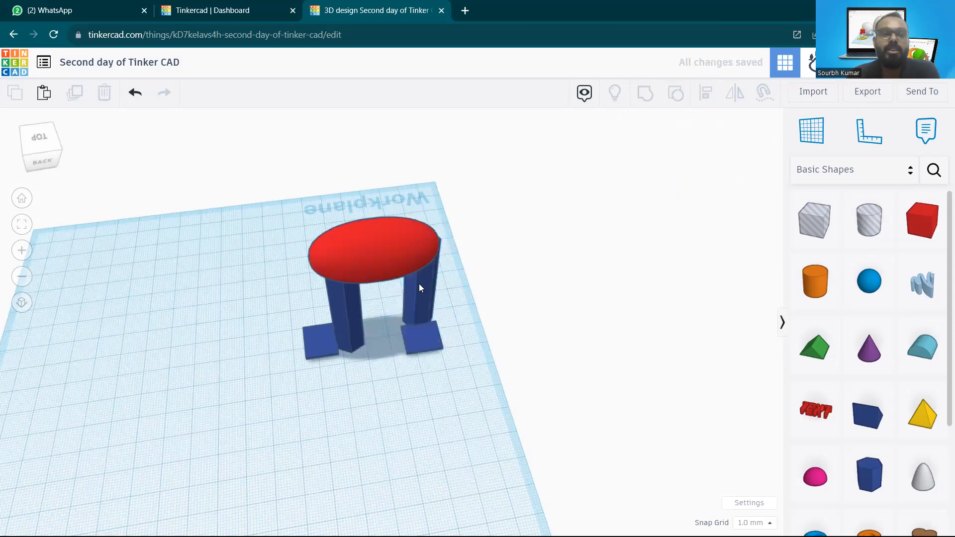
# Step: Rotate the other leg and its foot by -90° so that both feet point the same way
pyautogui.click(317, 340)
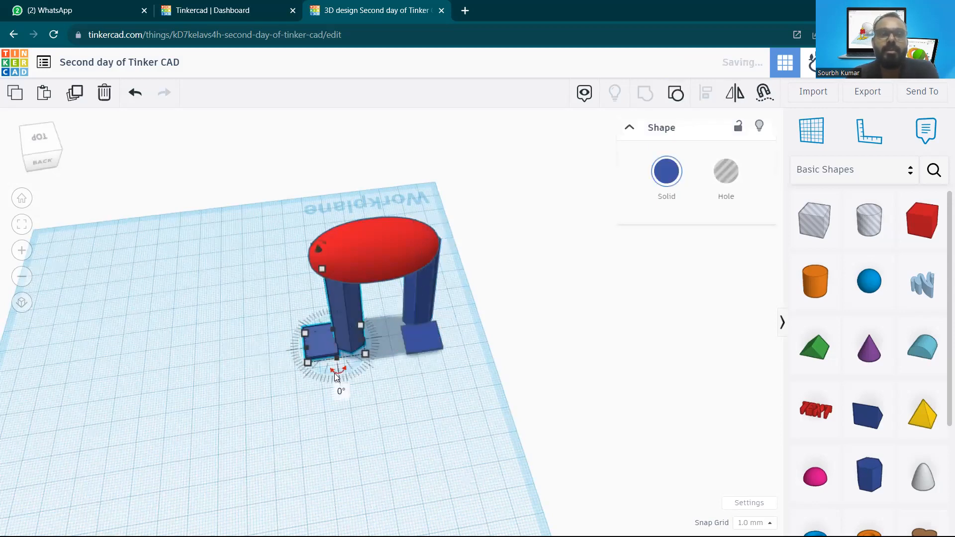
pyautogui.click(341, 390)
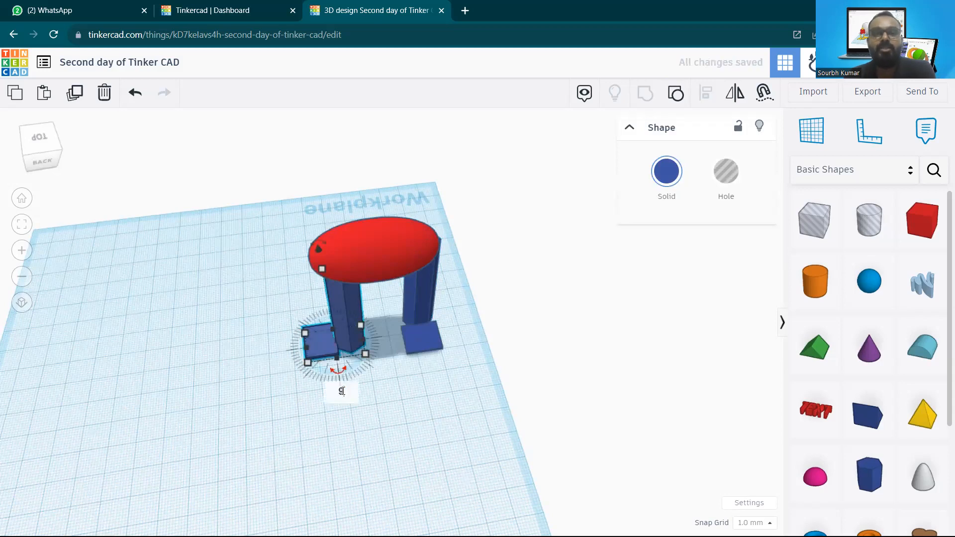
pyautogui.press('Return')
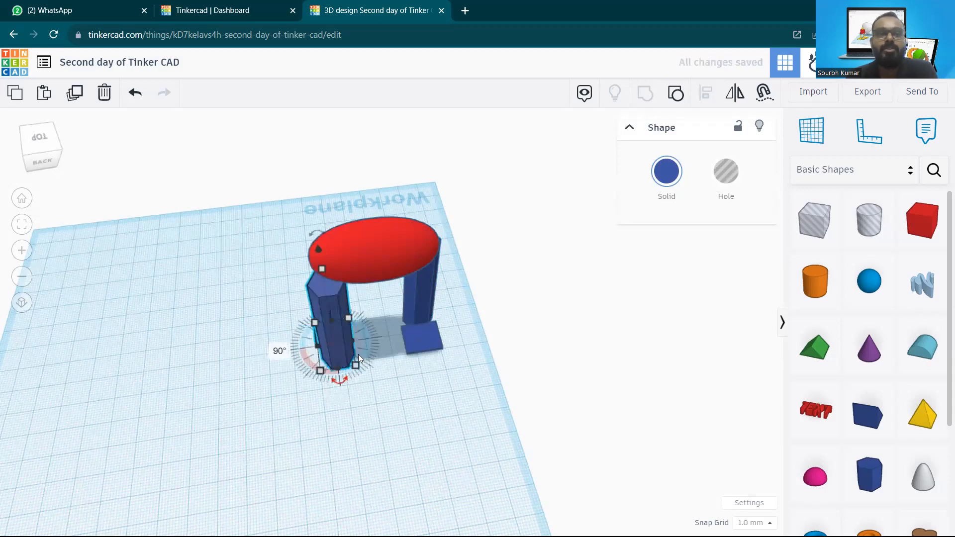
pyautogui.click(278, 352)
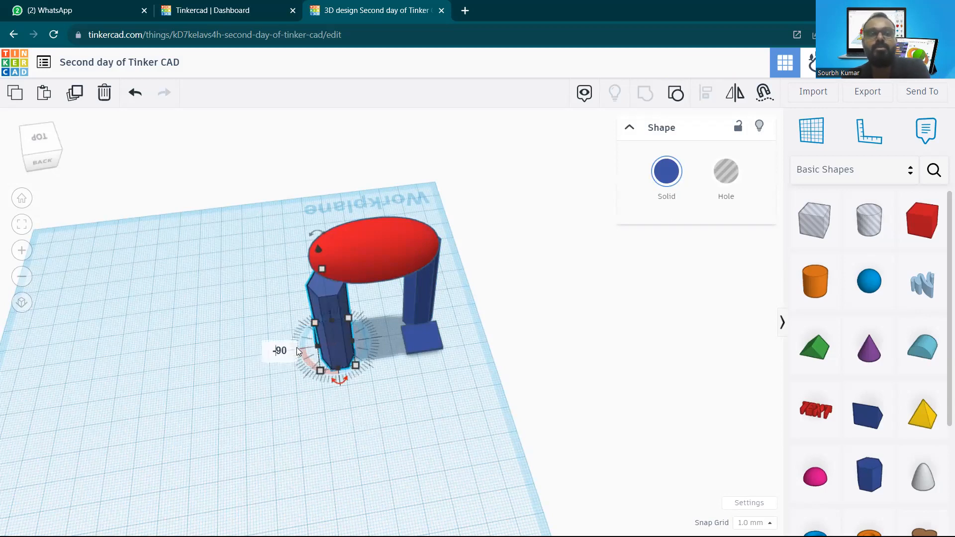
pyautogui.write('-')
pyautogui.press('Return')
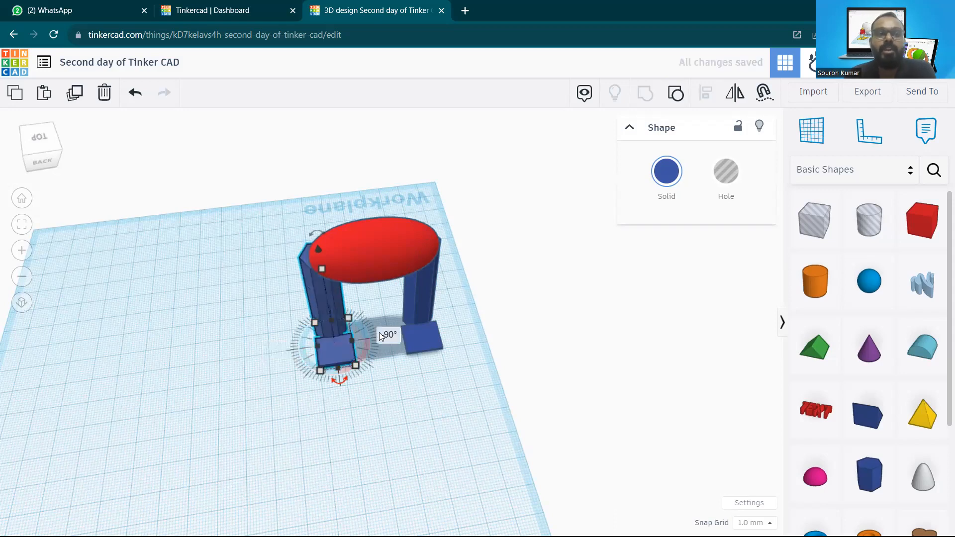
# Step: Move the turned legs back into place under the red body as seen from above
pyautogui.click(387, 297)
pyautogui.moveTo(387, 297); pyautogui.dragTo(324, 329, button='right')
pyautogui.moveTo(448, 268); pyautogui.dragTo(434, 358, button='right')
pyautogui.click(431, 352)
pyautogui.moveTo(418, 340); pyautogui.dragTo(415, 341)
pyautogui.moveTo(419, 238); pyautogui.dragTo(407, 264)
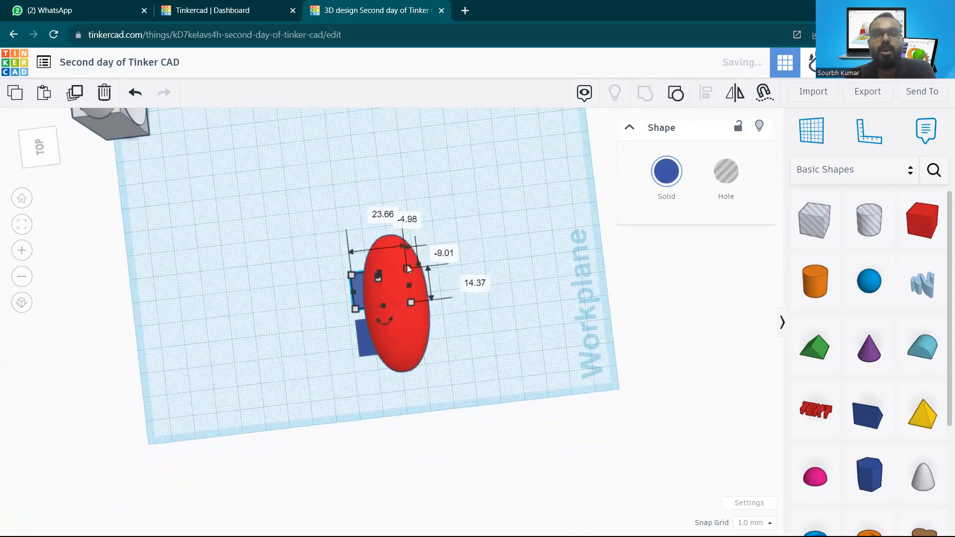
# Step: Group the red body and both turned legs into a single shape
pyautogui.moveTo(406, 322); pyautogui.dragTo(535, 200, button='right')
pyautogui.moveTo(495, 166); pyautogui.dragTo(264, 377)
pyautogui.click(644, 92)
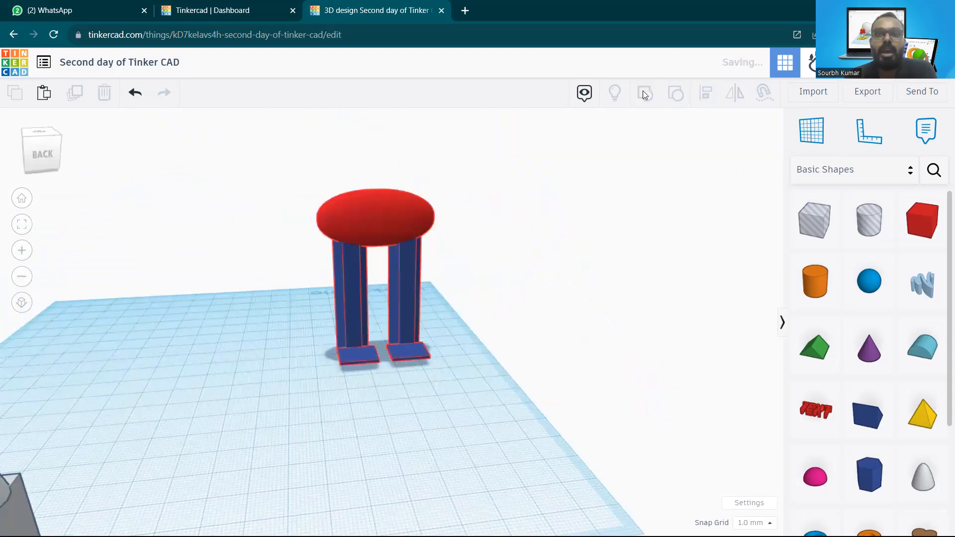
# Step: Move the grouped figure a short distance across the workplane and check it from several sides
pyautogui.click(498, 243)
pyautogui.moveTo(498, 243); pyautogui.dragTo(358, 220, button='right')
pyautogui.moveTo(389, 285)
pyautogui.mouseDown()
pyautogui.moveTo(378, 313)
pyautogui.moveTo(351, 266)
pyautogui.moveTo(368, 257)
pyautogui.moveTo(409, 289)
pyautogui.moveTo(392, 271)
pyautogui.mouseUp()
pyautogui.moveTo(631, 240); pyautogui.dragTo(279, 281, button='right')
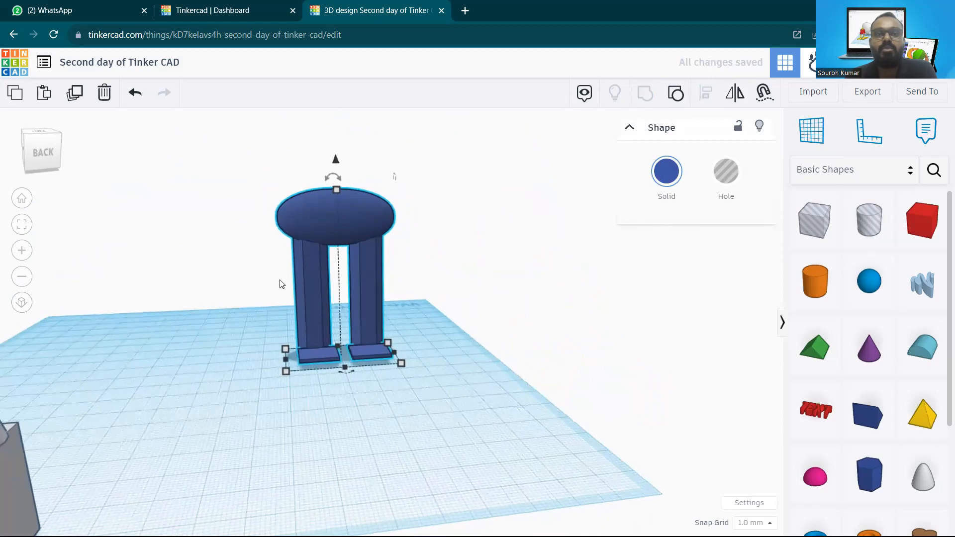
pyautogui.scroll(2, 336, 285)
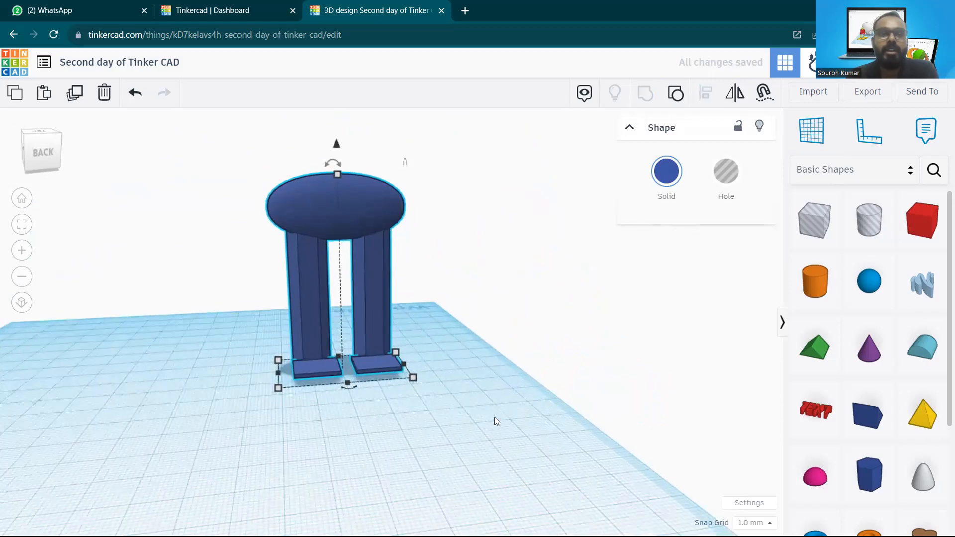
pyautogui.moveTo(453, 276); pyautogui.dragTo(443, 280, button='right')
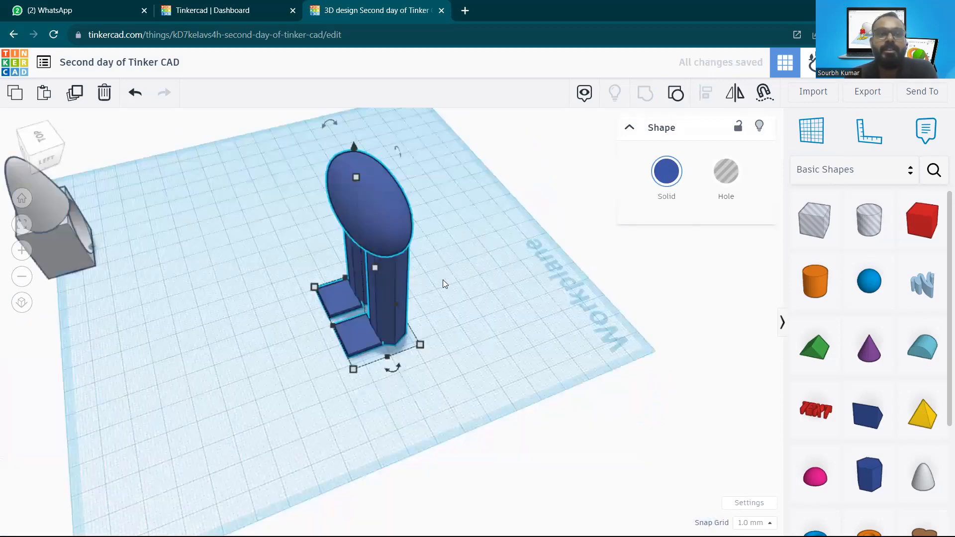
pyautogui.click(247, 215)
pyautogui.moveTo(370, 283); pyautogui.dragTo(402, 307, button='right')
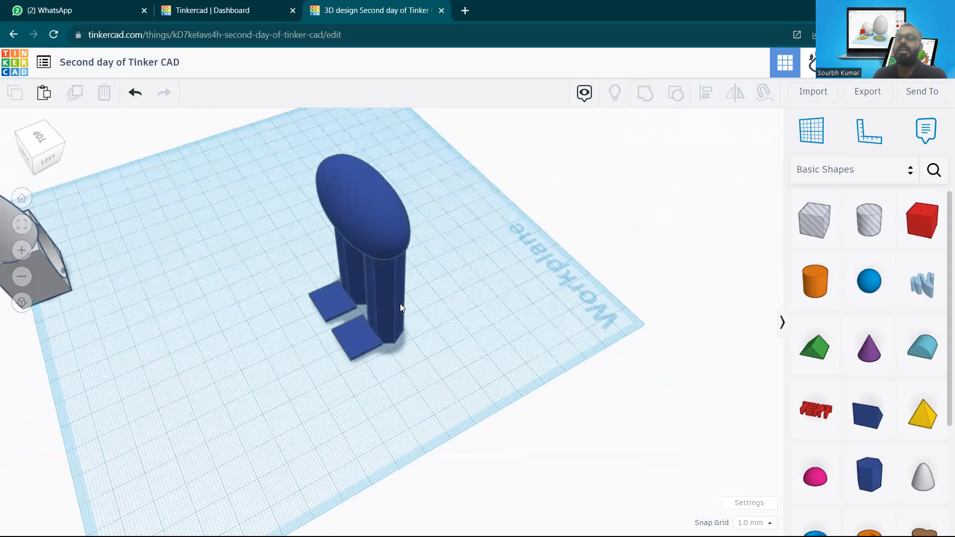
# Step: Place a 20 mm sphere on top of the oval body as the figure's head
pyautogui.moveTo(389, 308); pyautogui.dragTo(348, 294, button='right')
pyautogui.scroll(2, 348, 294)
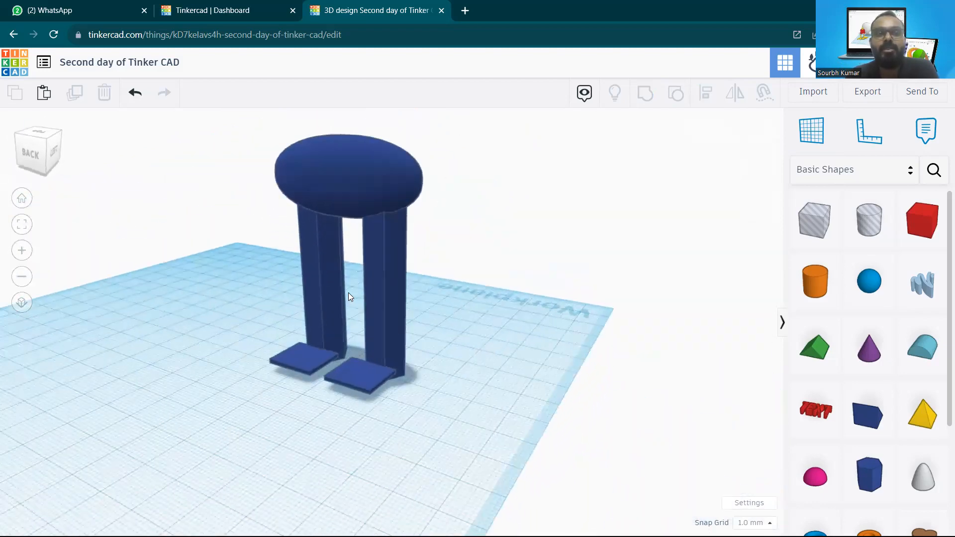
pyautogui.scroll(-4, 348, 293)
pyautogui.moveTo(348, 293); pyautogui.dragTo(423, 315, button='middle')
pyautogui.moveTo(423, 315); pyautogui.dragTo(475, 243, button='right')
pyautogui.moveTo(848, 287); pyautogui.dragTo(467, 235)
pyautogui.moveTo(486, 268); pyautogui.dragTo(466, 164, button='right')
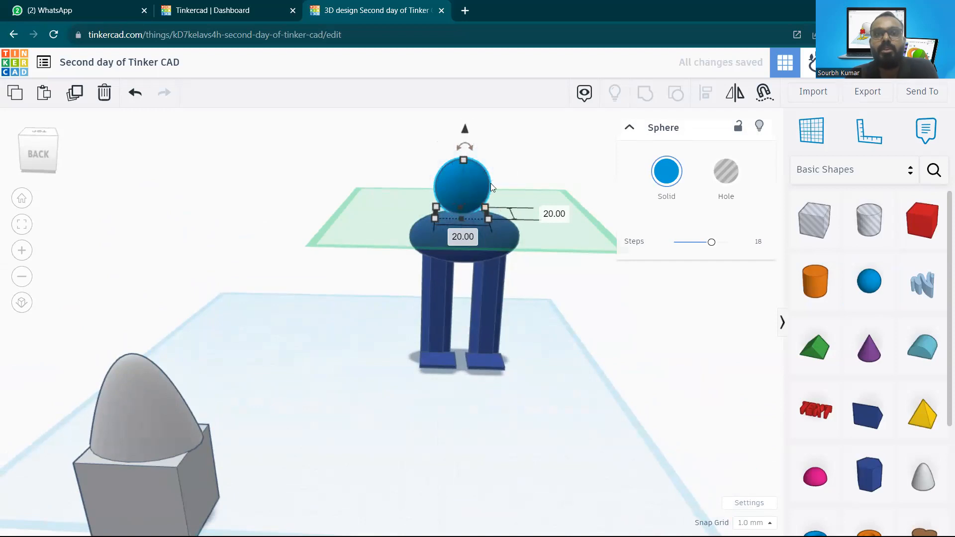
pyautogui.moveTo(472, 190); pyautogui.dragTo(478, 190)
pyautogui.click(565, 215)
# Step: Centre the head sphere over the oval body as seen from above
pyautogui.moveTo(571, 213); pyautogui.dragTo(269, 191, button='right')
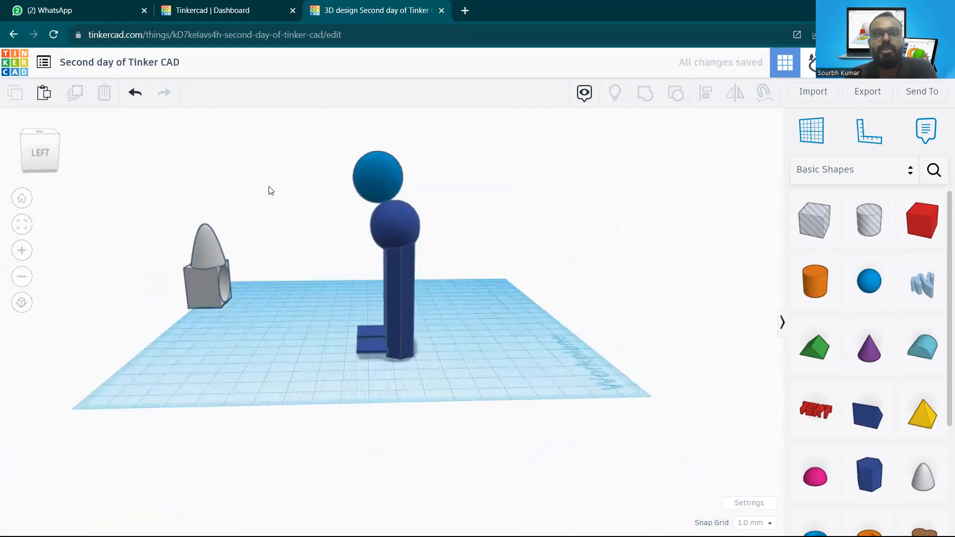
pyautogui.click(383, 170)
pyautogui.moveTo(392, 166); pyautogui.dragTo(394, 261, button='right')
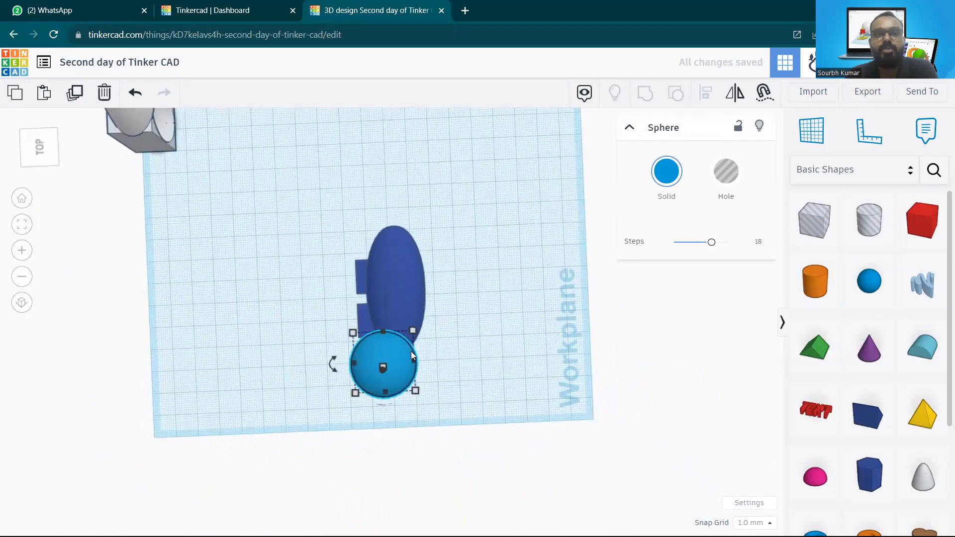
pyautogui.moveTo(400, 356); pyautogui.dragTo(417, 283)
pyautogui.click(447, 288)
# Step: Group the head sphere with the body and legs into a single shape
pyautogui.moveTo(448, 288); pyautogui.dragTo(362, 306, button='right')
pyautogui.moveTo(362, 307); pyautogui.dragTo(313, 376)
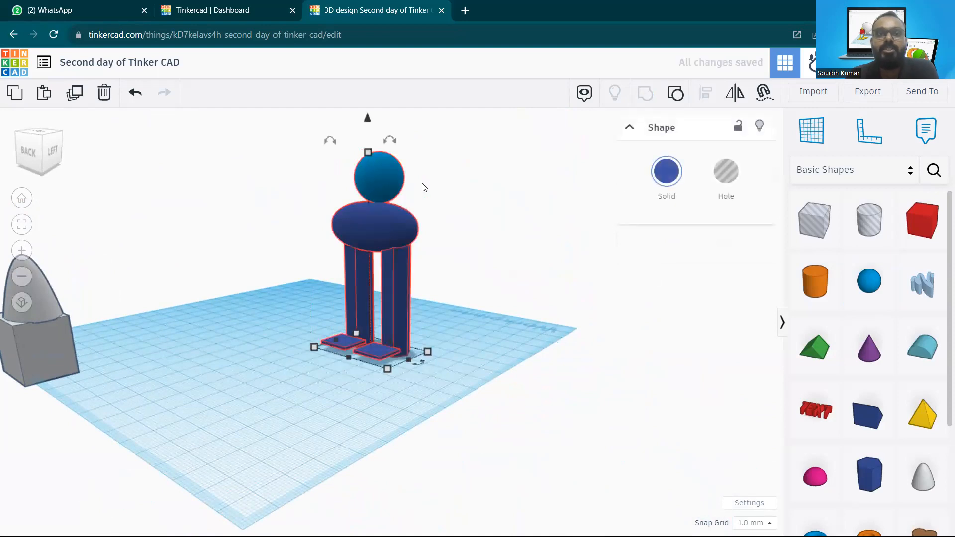
pyautogui.click(486, 229)
pyautogui.moveTo(485, 228); pyautogui.dragTo(387, 225, button='right')
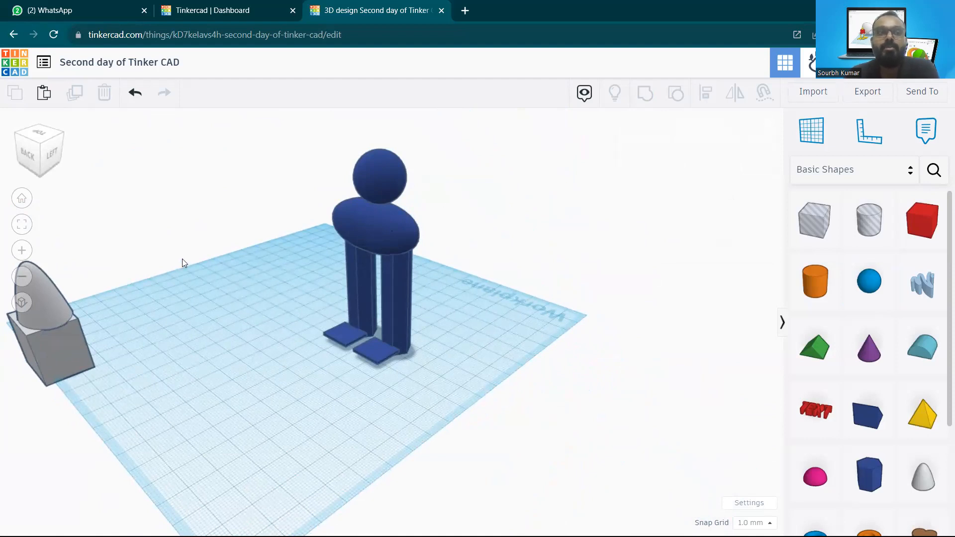
# Step: Move the grey box-and-paraboloid shape from the workplane's edge farther onto the workplane, closer to the blue figure
pyautogui.moveTo(65, 334); pyautogui.dragTo(131, 318)
pyautogui.click(275, 318)
pyautogui.moveTo(275, 318); pyautogui.dragTo(326, 331, button='right')
pyautogui.moveTo(325, 326); pyautogui.dragTo(436, 338, button='middle')
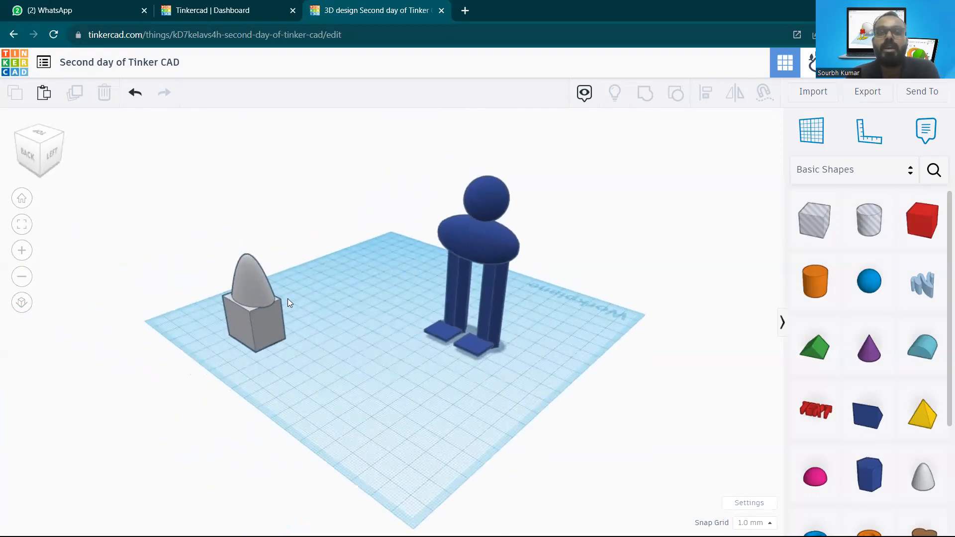
pyautogui.click(276, 321)
pyautogui.click(393, 239)
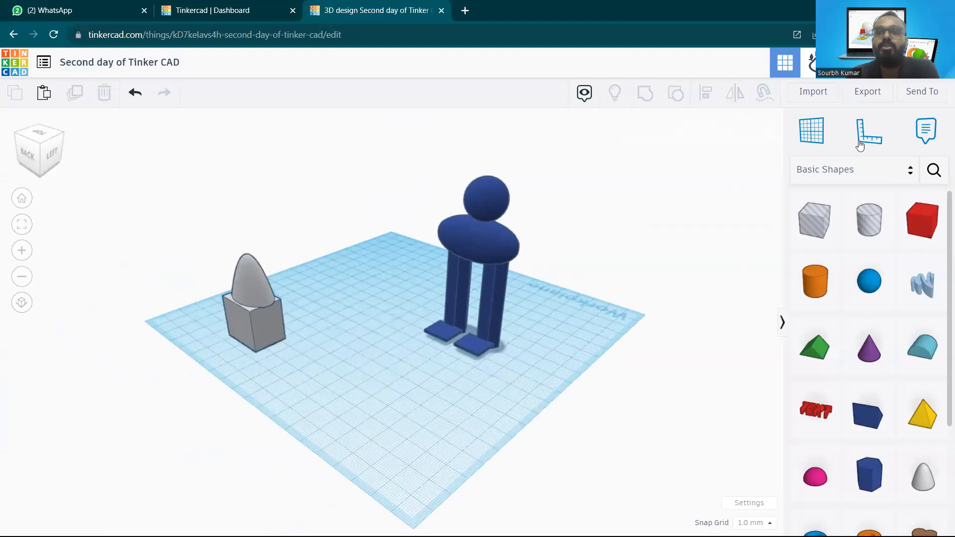
pyautogui.click(866, 92)
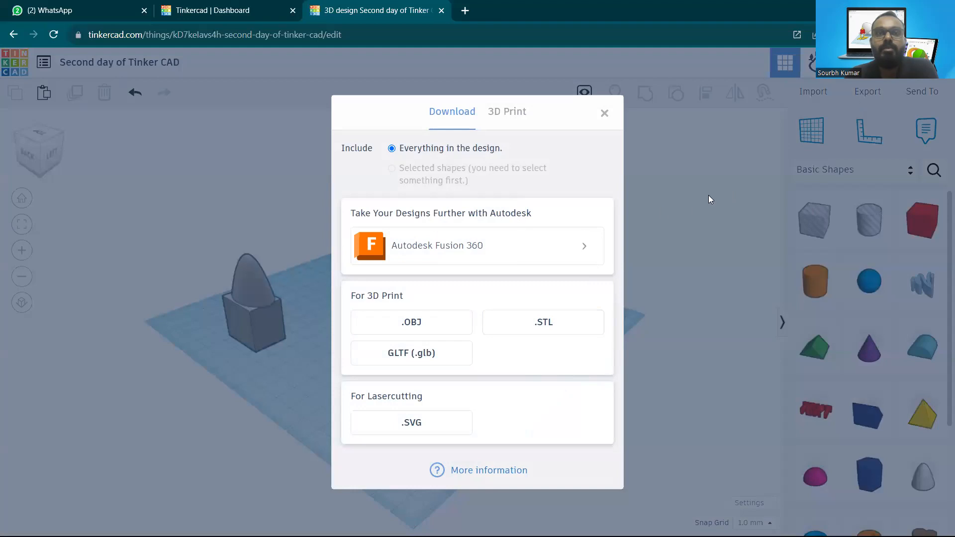
pyautogui.click(604, 113)
pyautogui.click(867, 92)
pyautogui.click(605, 113)
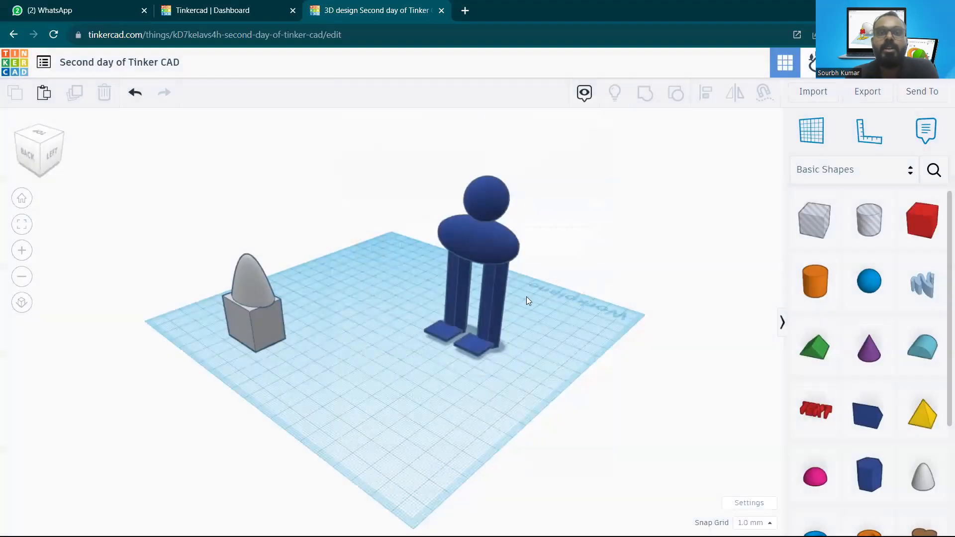
# Step: Export only the selected blue figure as an .STL file for 3D printing
pyautogui.click(490, 241)
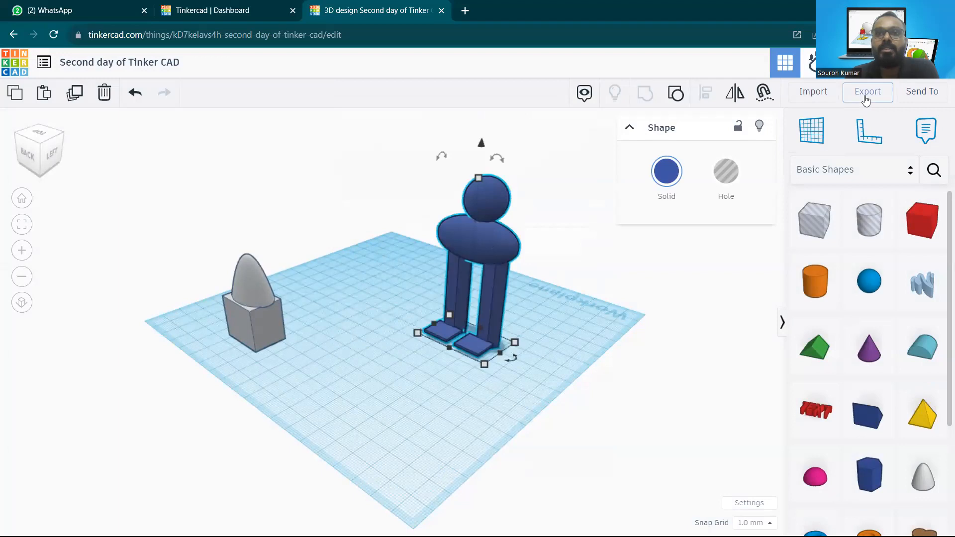
pyautogui.click(865, 94)
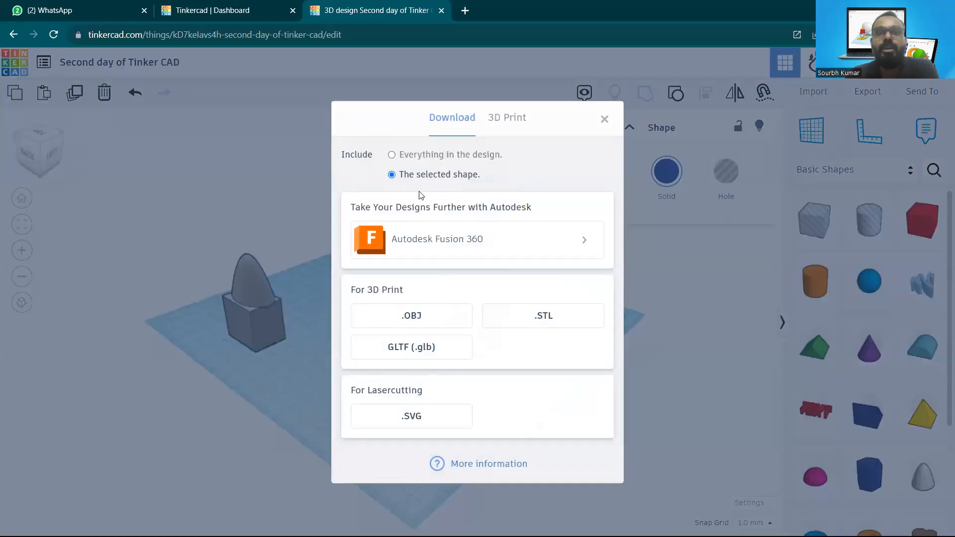
pyautogui.click(404, 155)
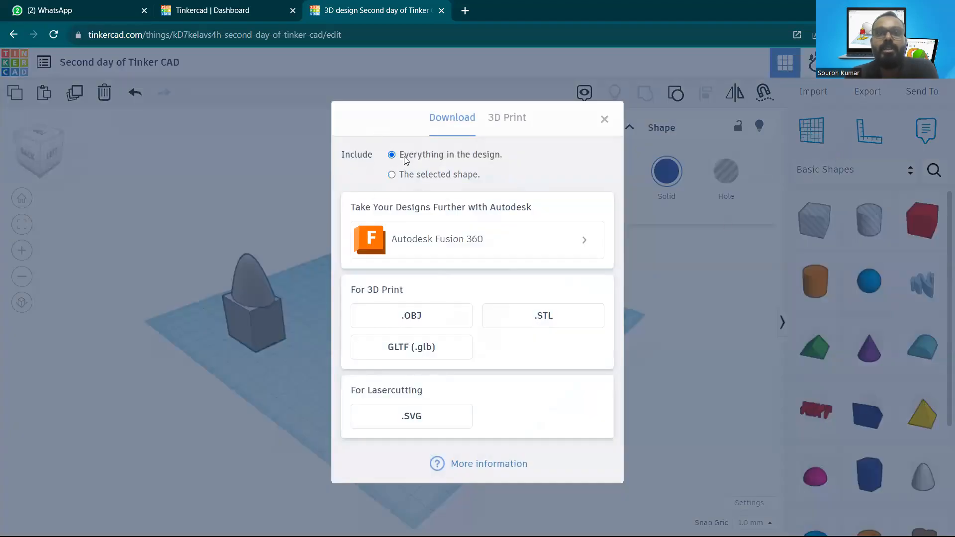
pyautogui.click(392, 175)
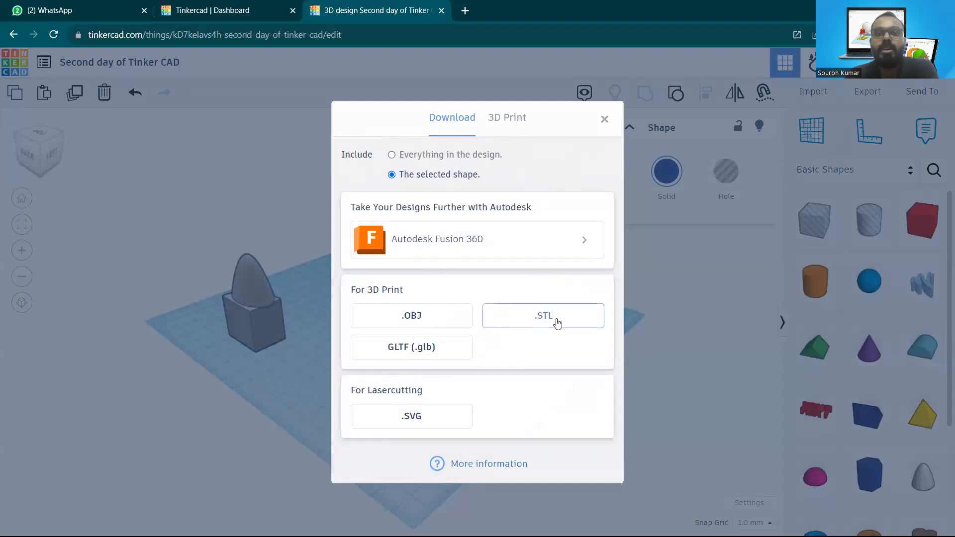
pyautogui.click(557, 322)
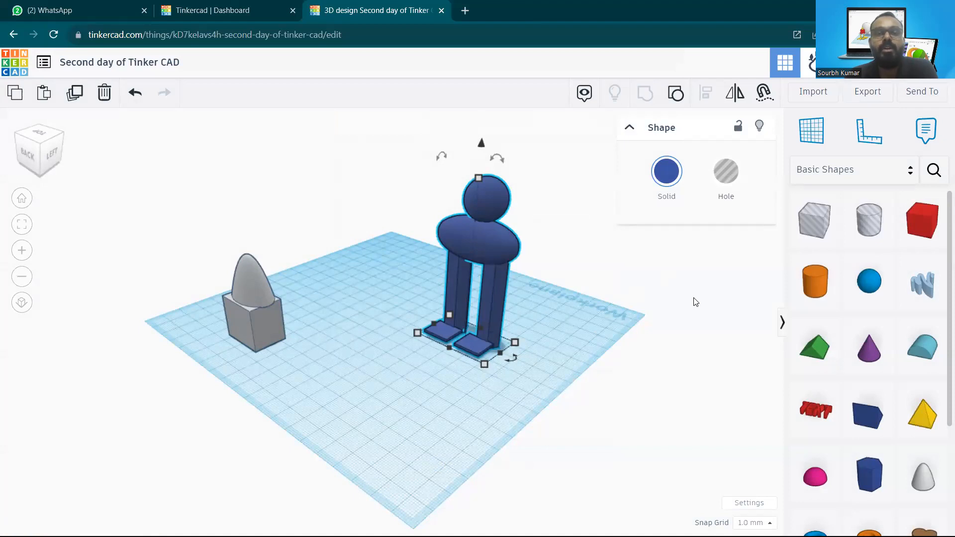
pyautogui.click(694, 302)
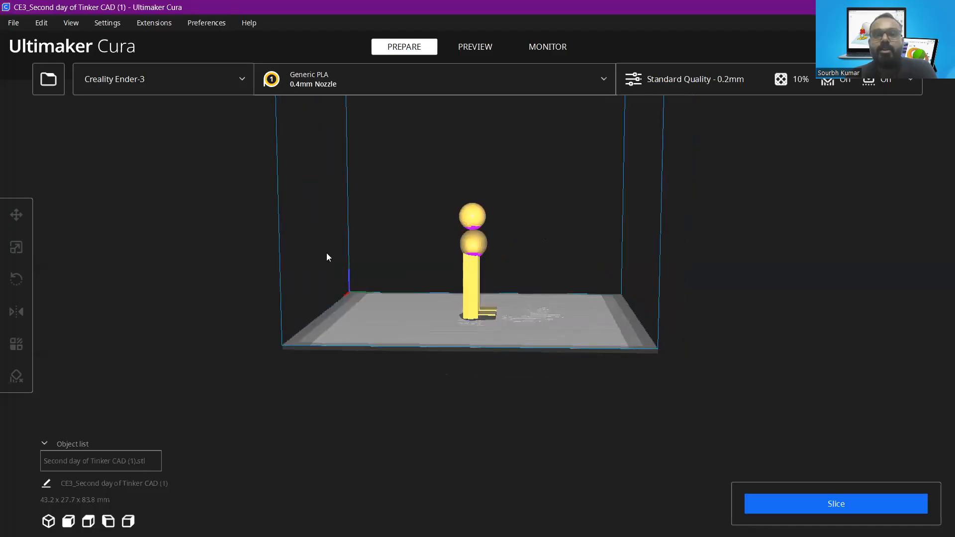
# Step: Inspect the exported figure on the Creality Ender-3 build plate in Ultimaker Cura and slice it
pyautogui.scroll(3, 497, 271)
pyautogui.moveTo(326, 253); pyautogui.dragTo(580, 264, button='right')
pyautogui.moveTo(495, 261); pyautogui.dragTo(527, 299, button='right')
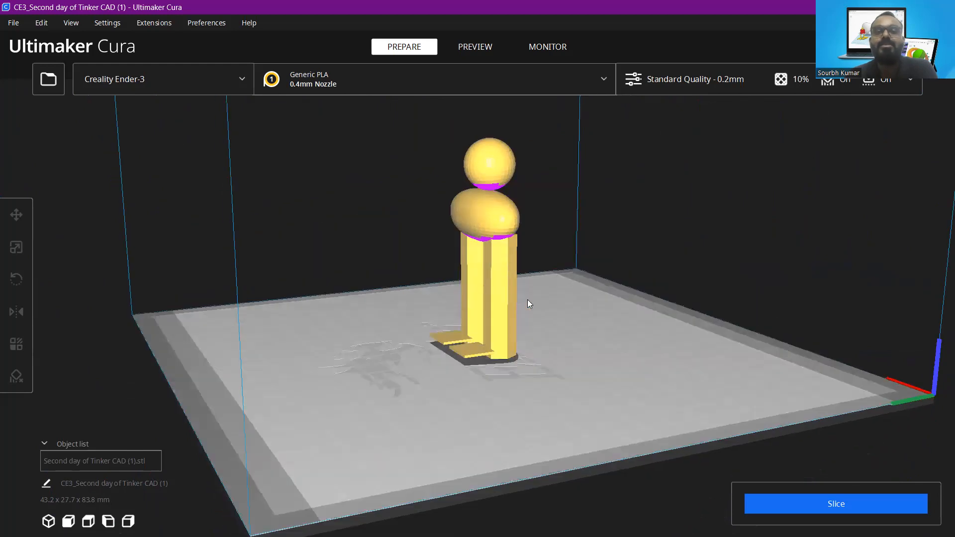
pyautogui.click(842, 503)
pyautogui.scroll(5, 506, 179)
pyautogui.scroll(-6, 510, 171)
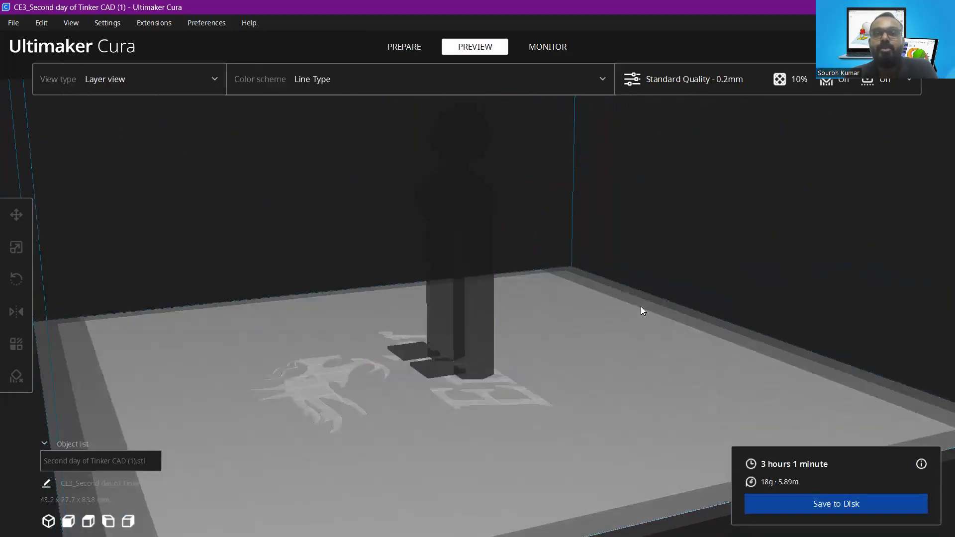
# Step: Lower the layer preview to layer 149 and examine the infill inside the legs and the surrounding support structure
pyautogui.moveTo(606, 270); pyautogui.dragTo(602, 301, button='right')
pyautogui.moveTo(940, 140); pyautogui.dragTo(941, 308)
pyautogui.moveTo(435, 304); pyautogui.dragTo(384, 285, button='right')
pyautogui.scroll(3, 450, 289)
pyautogui.moveTo(449, 288); pyautogui.dragTo(507, 295, button='right')
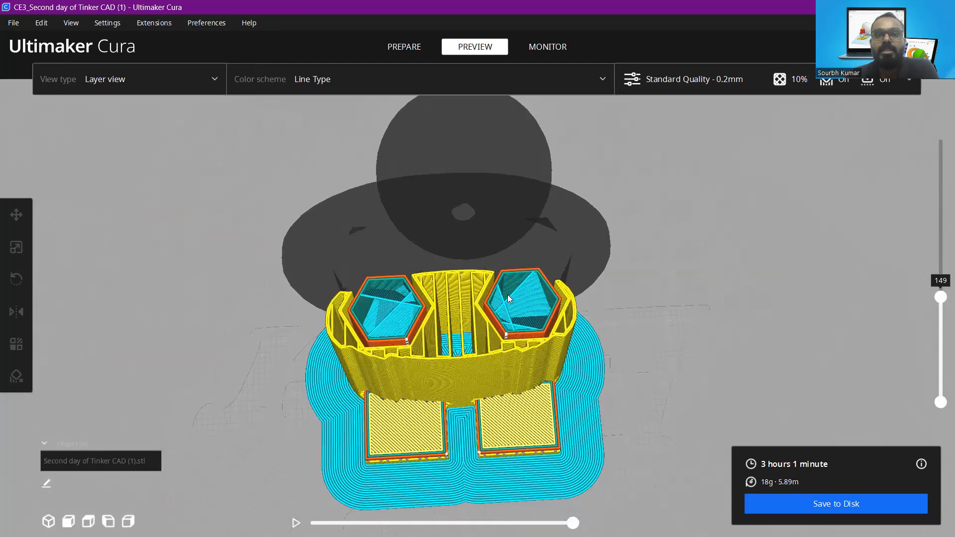
pyautogui.scroll(3, 428, 325)
pyautogui.moveTo(411, 358); pyautogui.dragTo(341, 335, button='right')
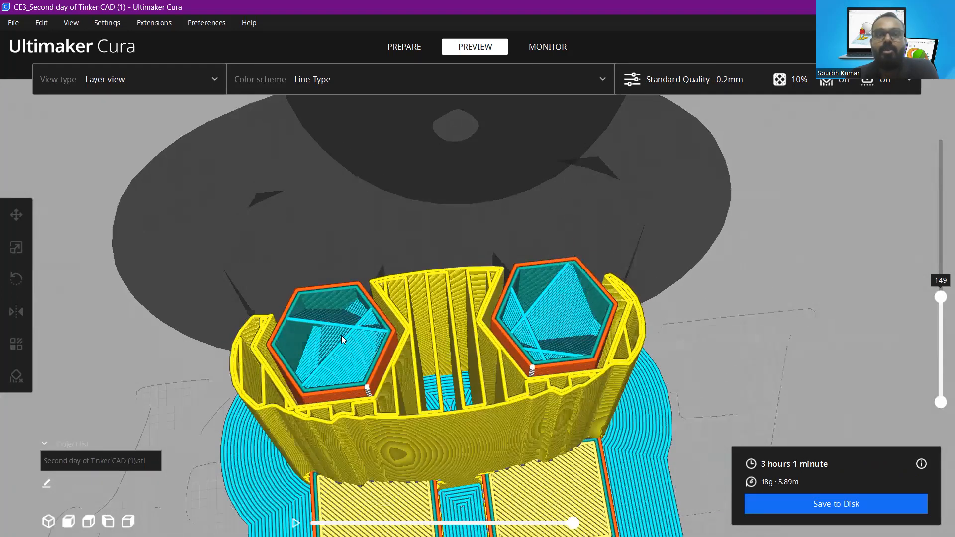
pyautogui.click(374, 339)
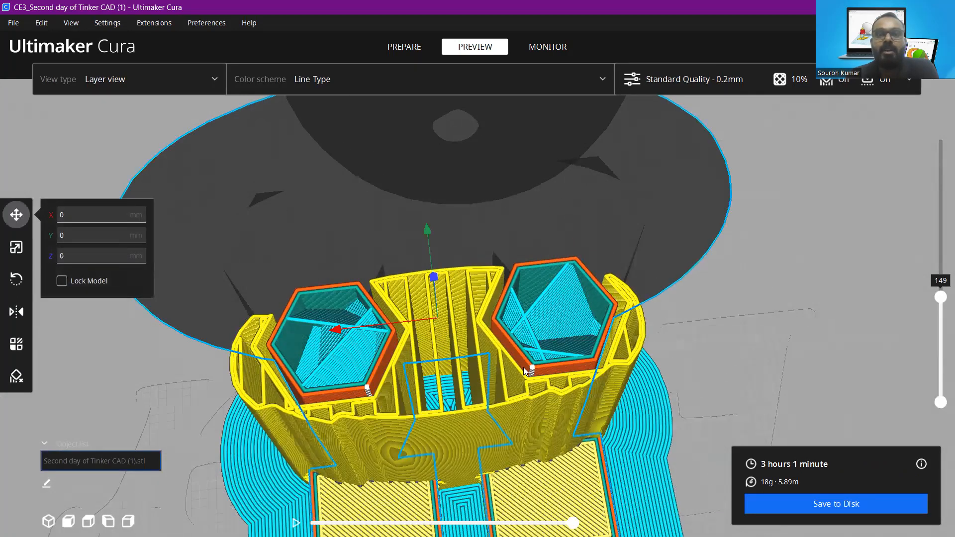
pyautogui.click(678, 340)
# Step: Turn off support generation in the print settings and slice the figure again
pyautogui.click(733, 84)
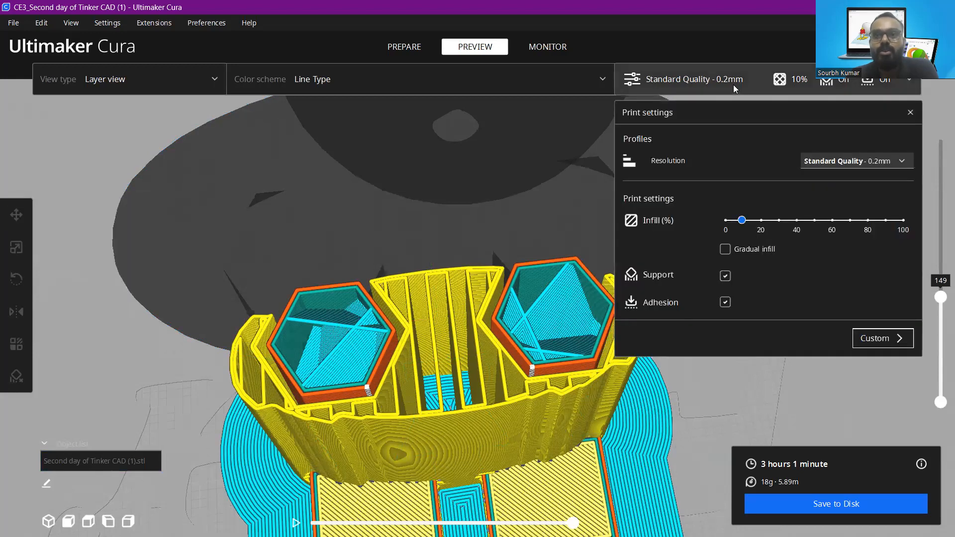
pyautogui.moveTo(653, 278)
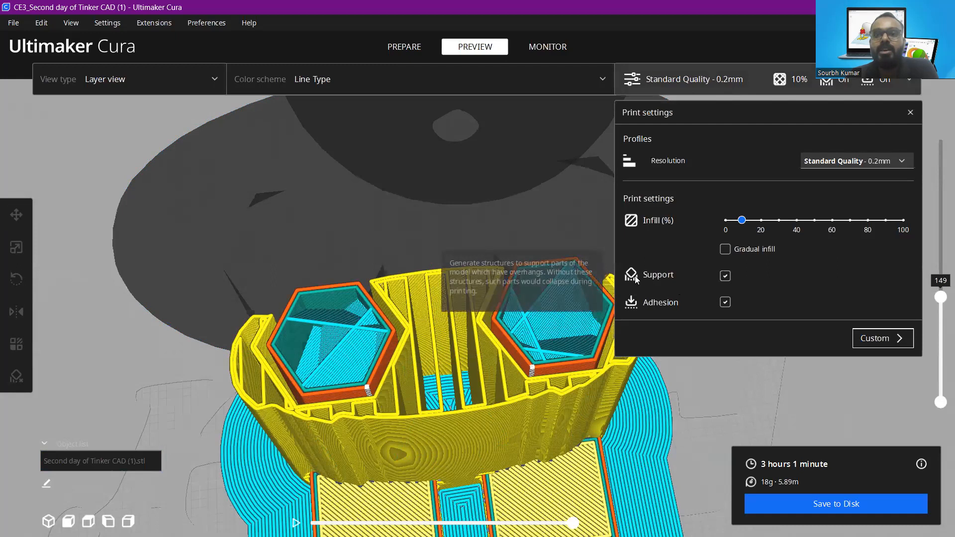
pyautogui.click(727, 274)
pyautogui.click(754, 83)
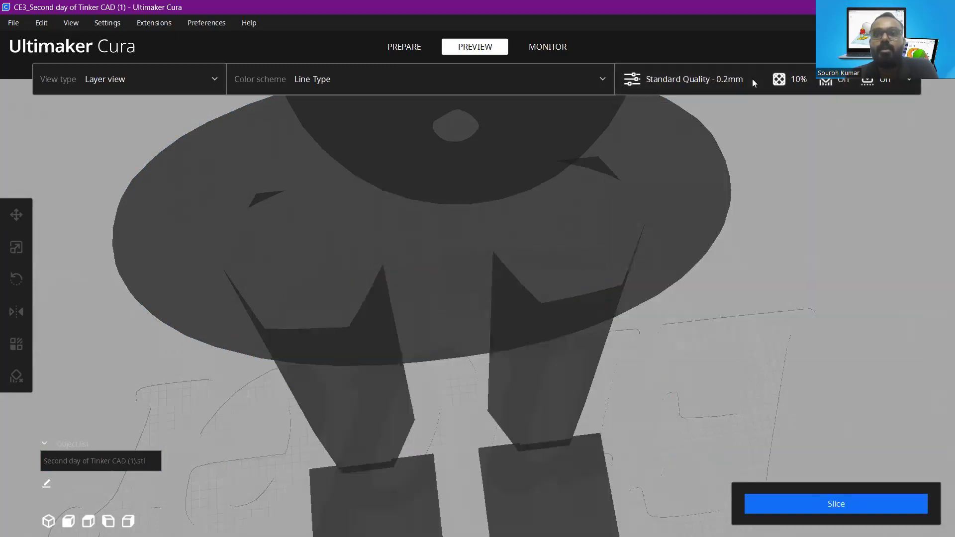
pyautogui.click(859, 508)
pyautogui.scroll(3, 603, 426)
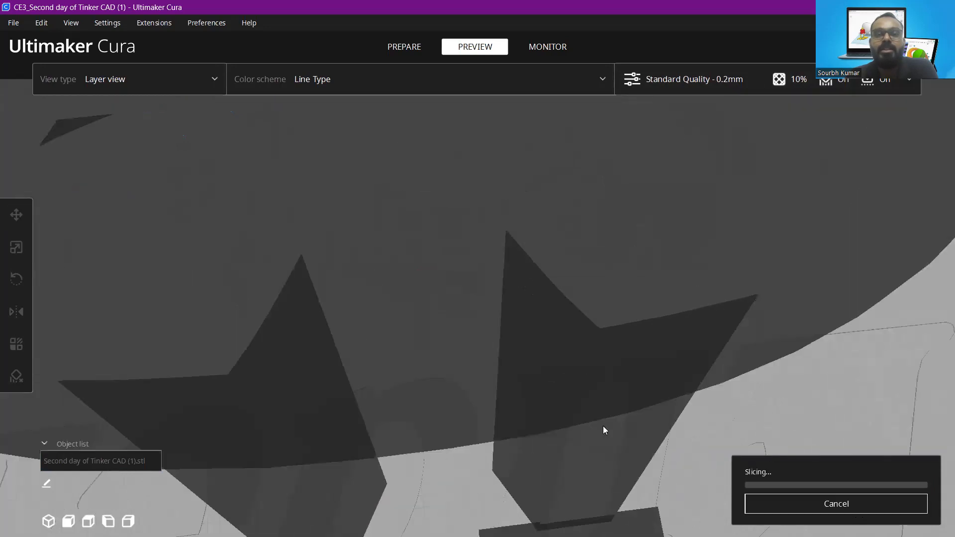
# Step: Raise the layer preview to the topmost layer to view the whole newly sliced figure
pyautogui.scroll(-4, 604, 424)
pyautogui.scroll(-4, 592, 423)
pyautogui.moveTo(541, 324); pyautogui.dragTo(501, 257, button='right')
pyautogui.moveTo(940, 297); pyautogui.dragTo(940, 141)
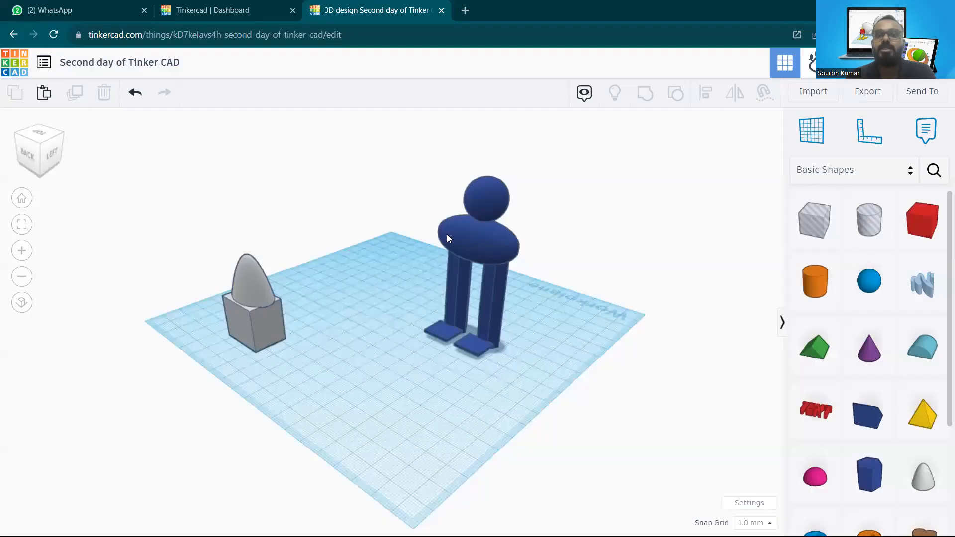
# Step: Switch back to the Tinkercad design and view the grey shape and the blue figure from several sides
pyautogui.scroll(2, 426, 289)
pyautogui.moveTo(393, 309); pyautogui.dragTo(487, 286, button='right')
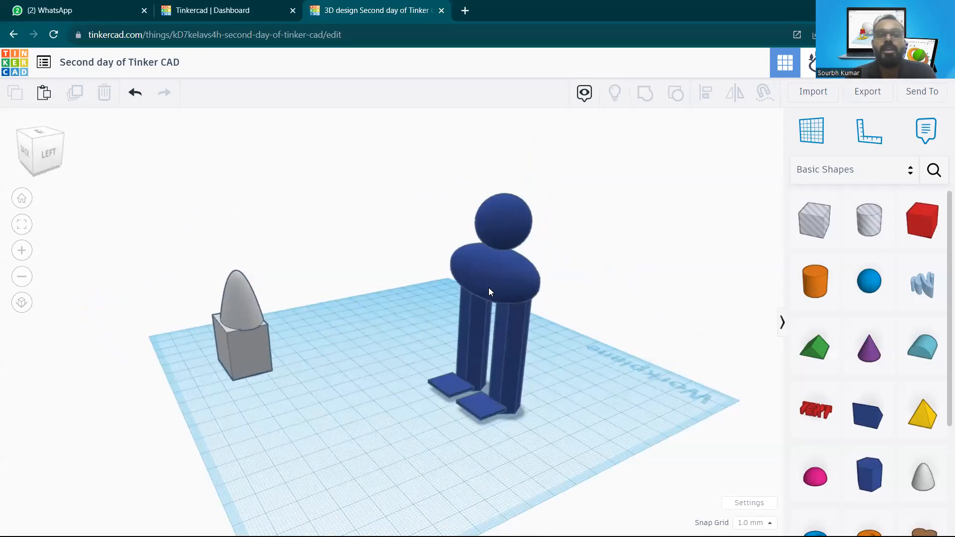
pyautogui.click(249, 351)
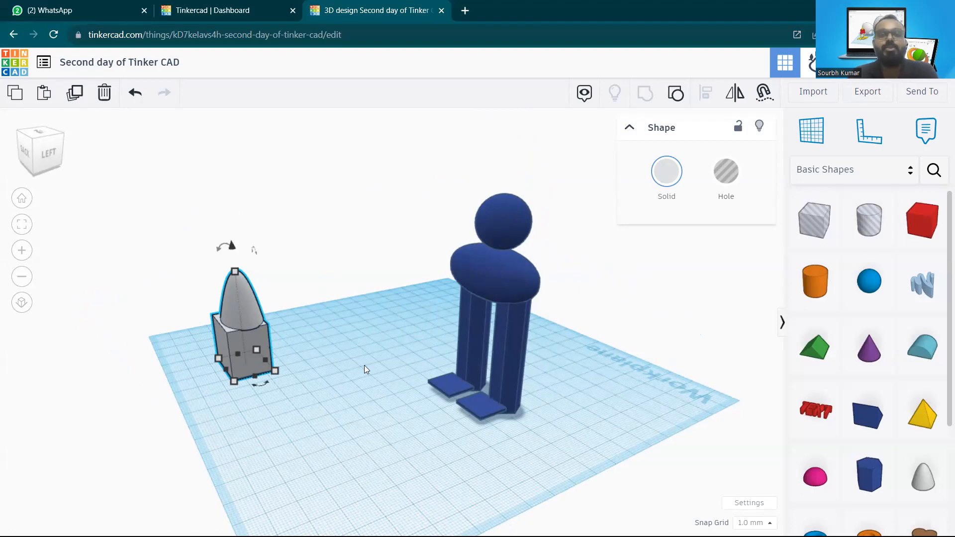
pyautogui.click(291, 280)
pyautogui.moveTo(282, 323); pyautogui.dragTo(343, 338, button='right')
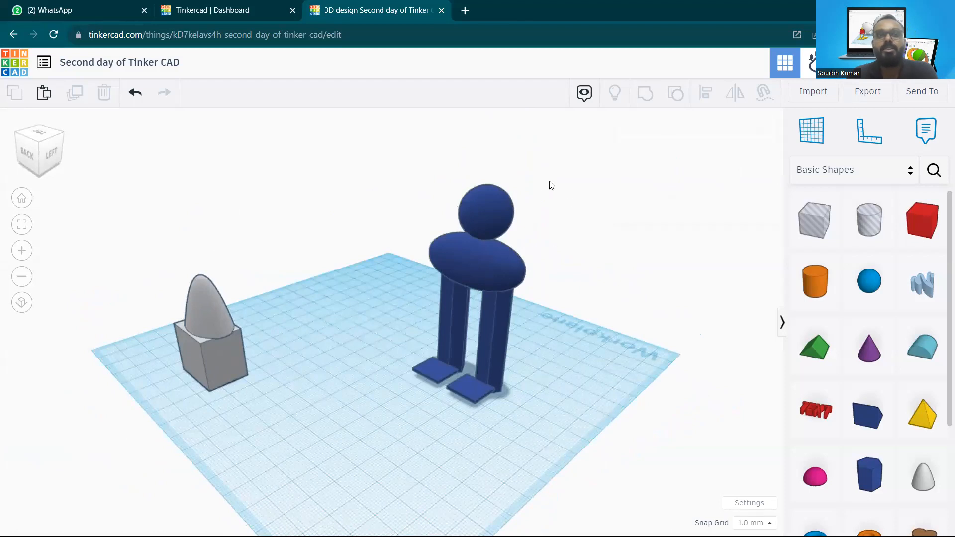
pyautogui.scroll(-3, 479, 342)
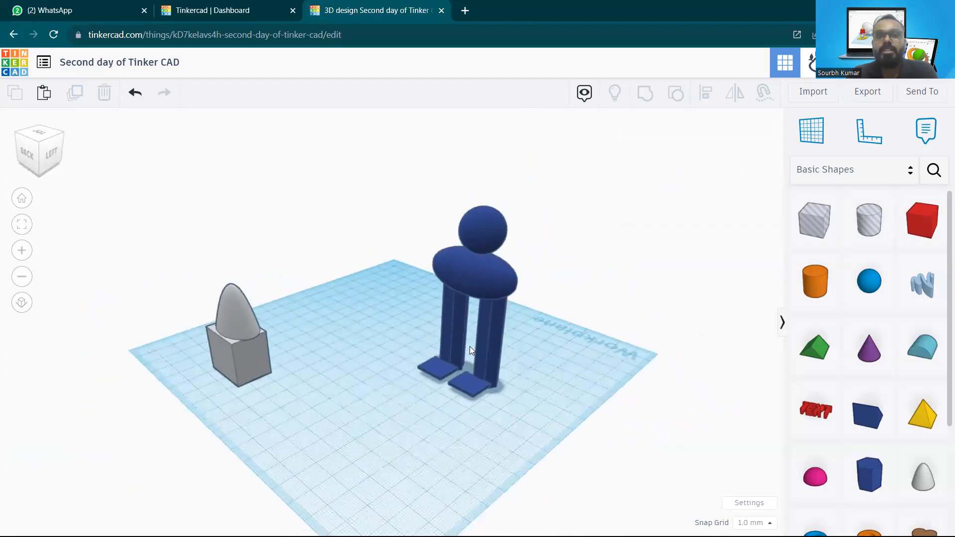
pyautogui.moveTo(322, 341); pyautogui.dragTo(375, 328, button='middle')
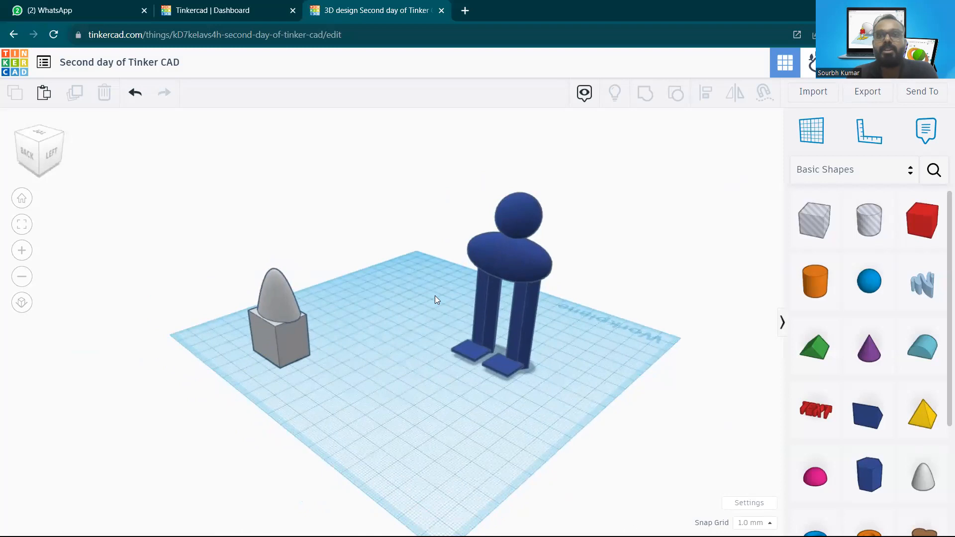
pyautogui.moveTo(426, 241); pyautogui.dragTo(494, 389, button='right')
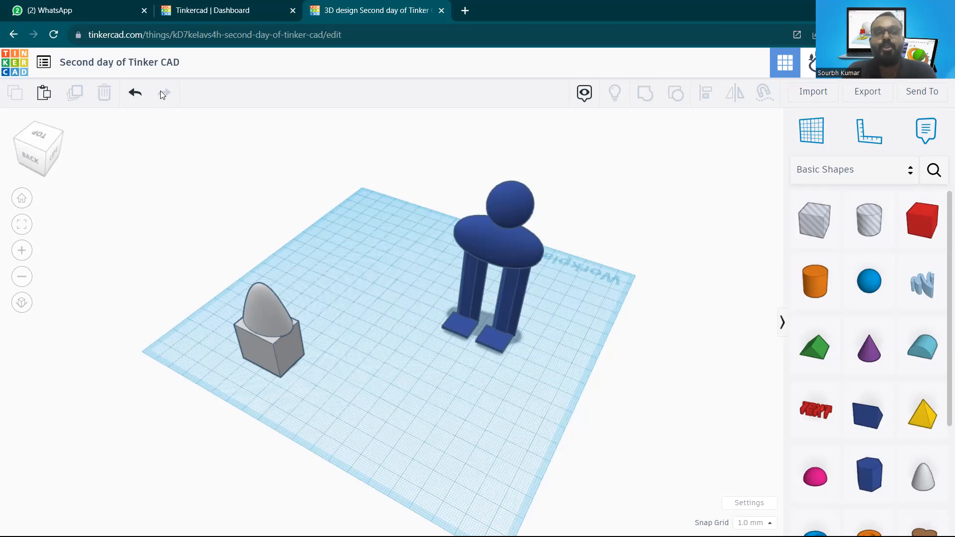
pyautogui.moveTo(386, 247); pyautogui.dragTo(834, 388, button='right')
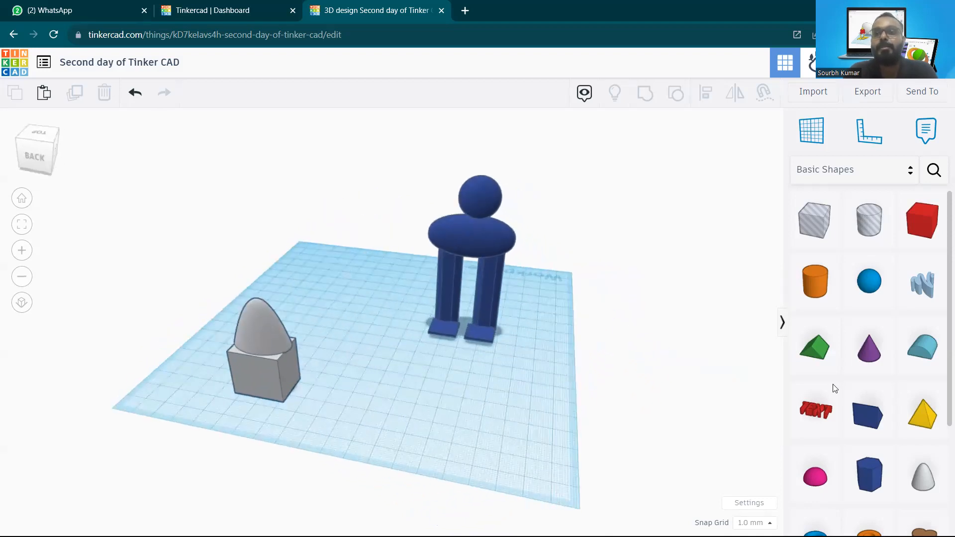
# Step: Place a pink half sphere on the workplane between the grey shape and the blue figure
pyautogui.scroll(-3, 890, 318)
pyautogui.moveTo(833, 314); pyautogui.dragTo(393, 348)
pyautogui.click(714, 247)
pyautogui.moveTo(714, 247); pyautogui.dragTo(643, 264, button='right')
# Step: Move the blue figure toward the far side of the workplane using the Cruise tool
pyautogui.click(557, 258)
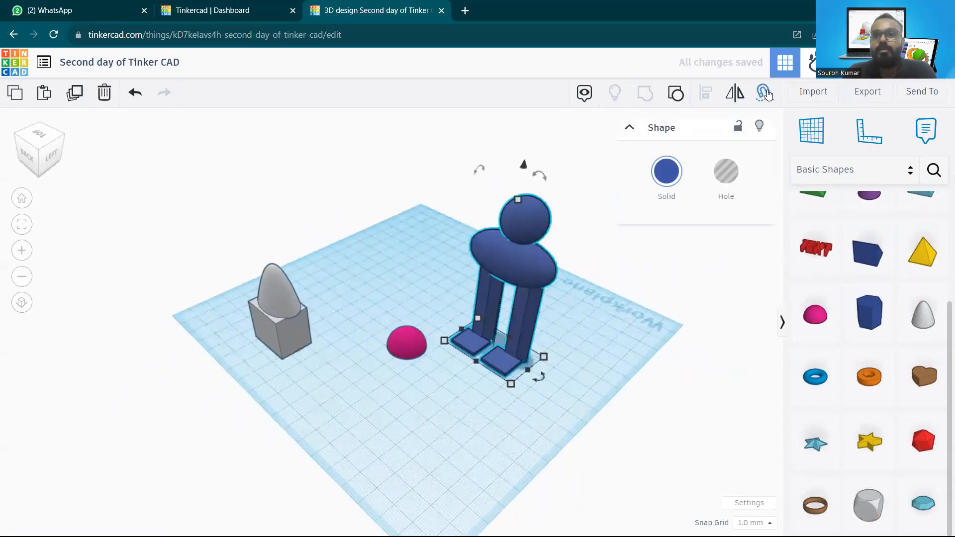
pyautogui.click(764, 92)
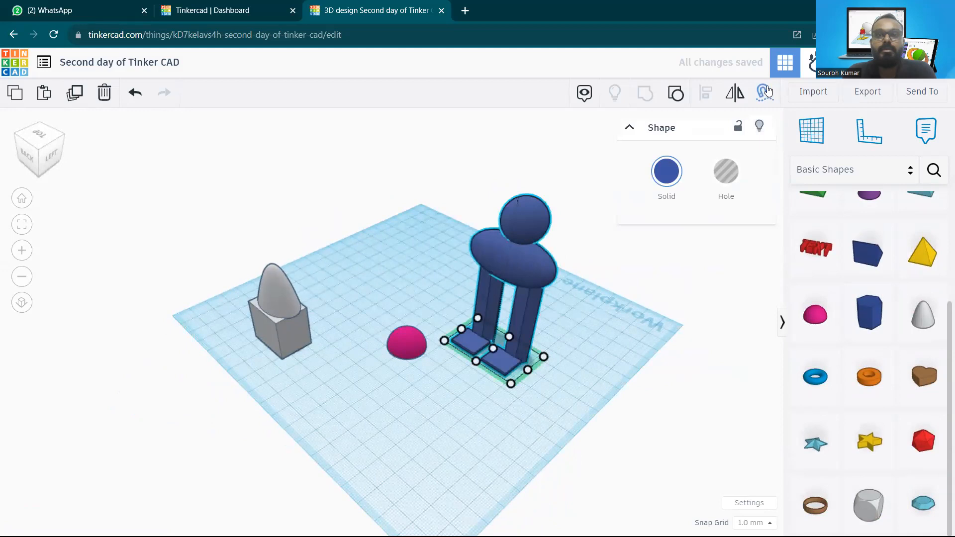
pyautogui.moveTo(456, 320); pyautogui.dragTo(388, 285)
# Step: Shift the pink half sphere across the workplane by 20.00 and -11.00, away from the grey shape, and deselect it
pyautogui.click(426, 342)
pyautogui.moveTo(425, 342); pyautogui.dragTo(458, 334)
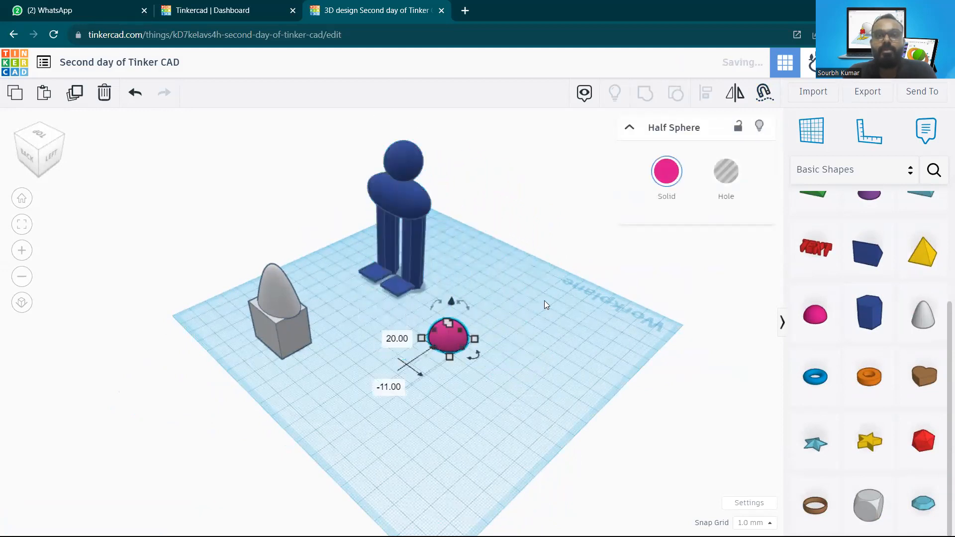
pyautogui.click(544, 301)
pyautogui.moveTo(348, 320)
pyautogui.mouseDown(button='right')
pyautogui.moveTo(435, 328)
pyautogui.moveTo(328, 323)
pyautogui.moveTo(343, 322)
pyautogui.mouseUp(button='right')
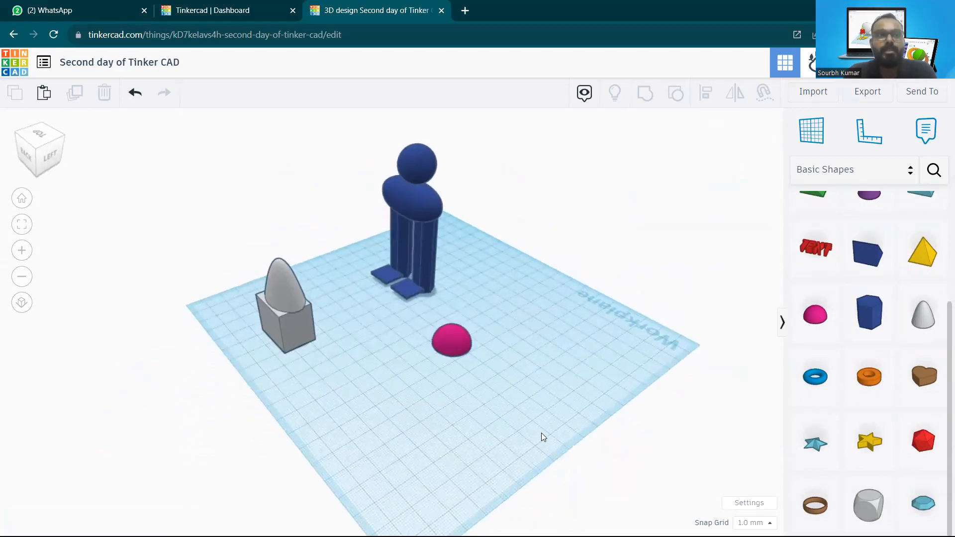
# Step: Open the class from the Tinkercad dashboard and browse the student designs in its "Our First design stuff" activity
pyautogui.click(283, 4)
pyautogui.scroll(-1, 374, 262)
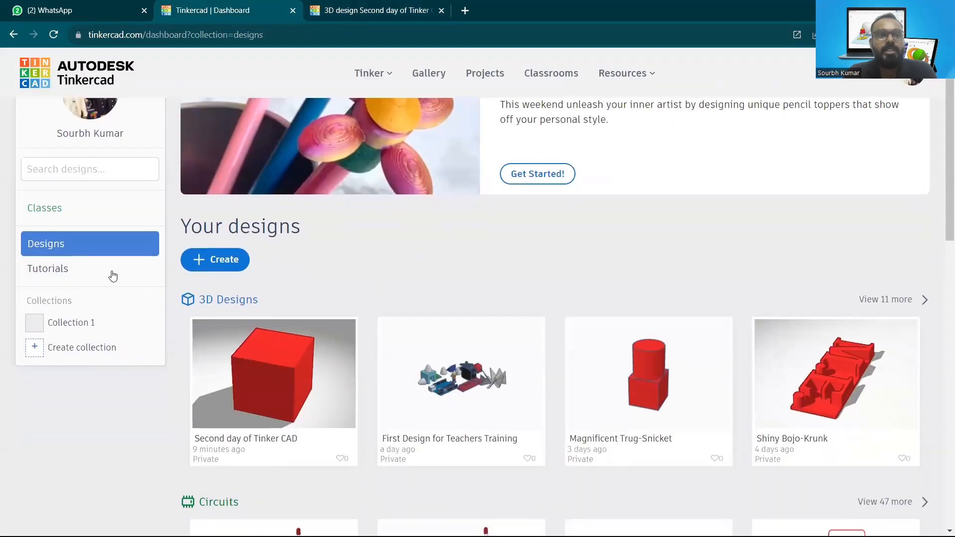
pyautogui.click(78, 209)
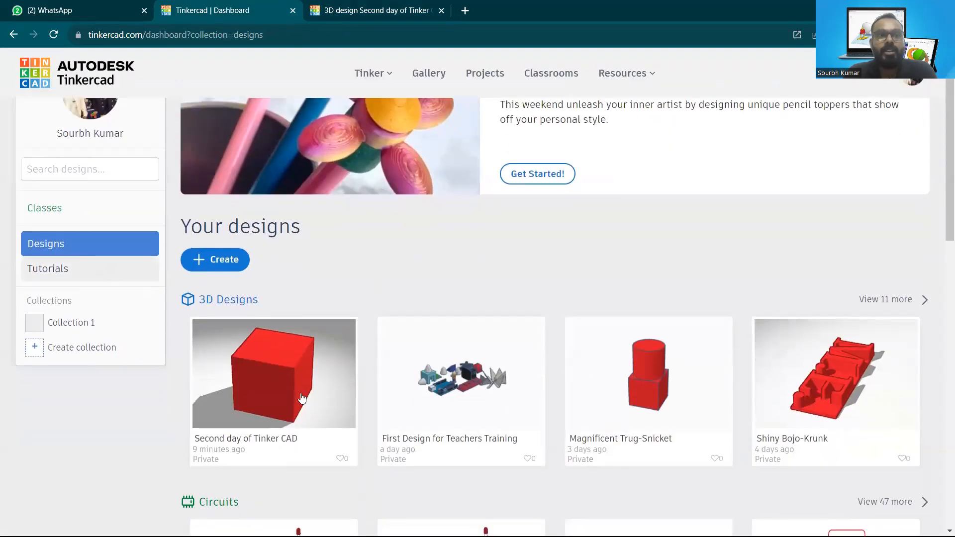
pyautogui.scroll(-2, 335, 301)
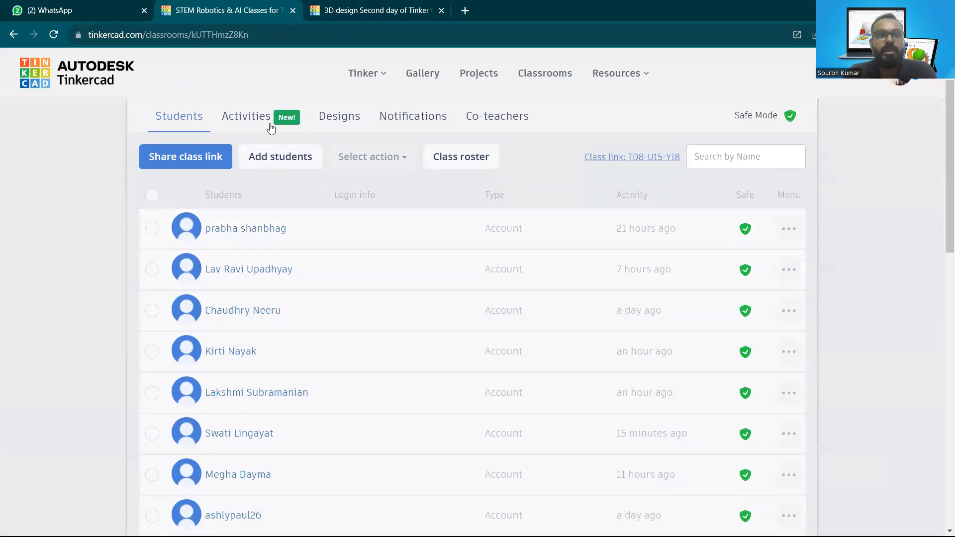
pyautogui.click(269, 123)
pyautogui.click(238, 334)
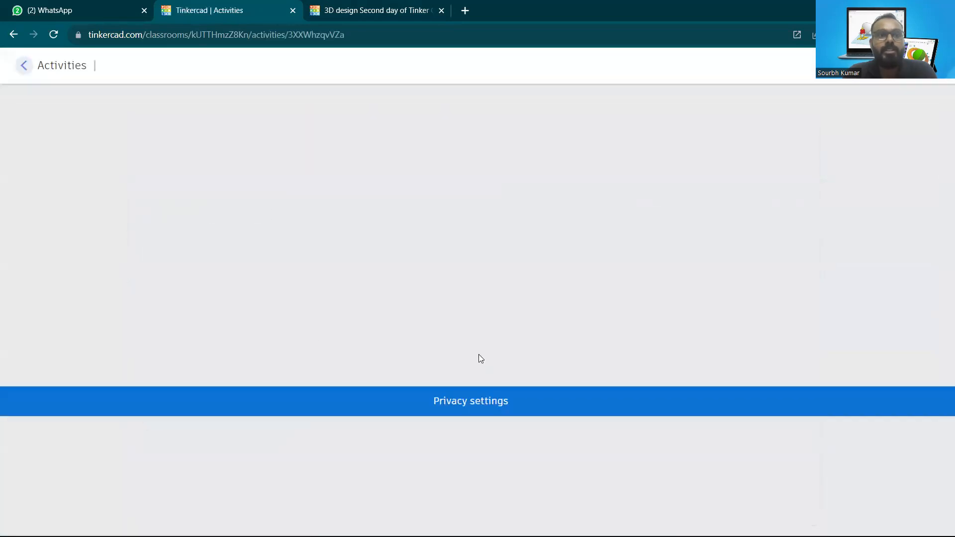
pyautogui.scroll(-6, 147, 269)
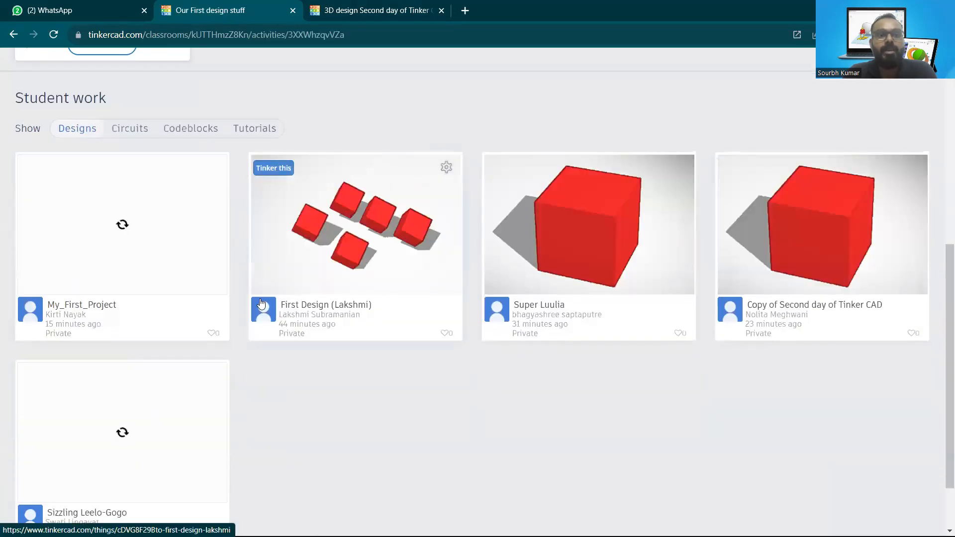
pyautogui.scroll(-2, 390, 266)
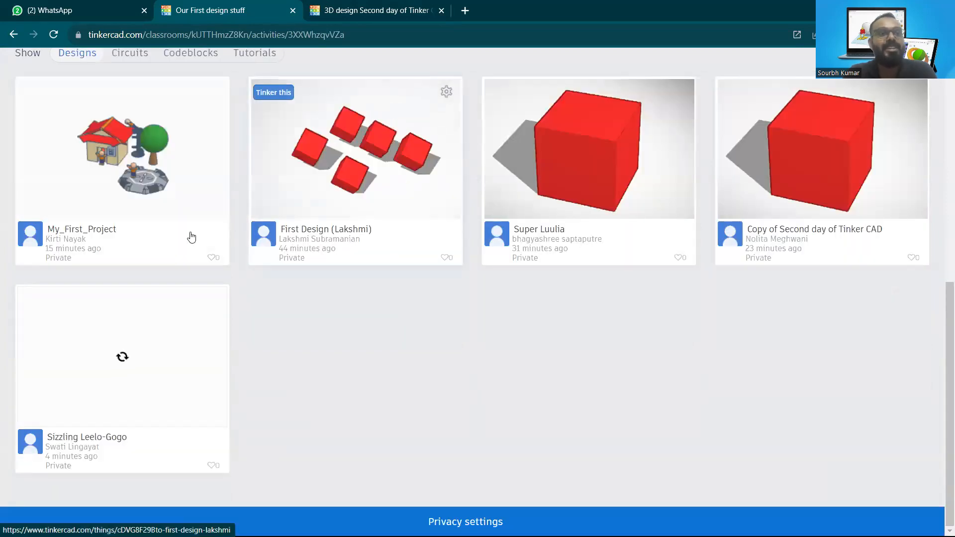
# Step: Open the student design My_First_Project in a separate browser tab and switch to it
pyautogui.rightClick(150, 164)
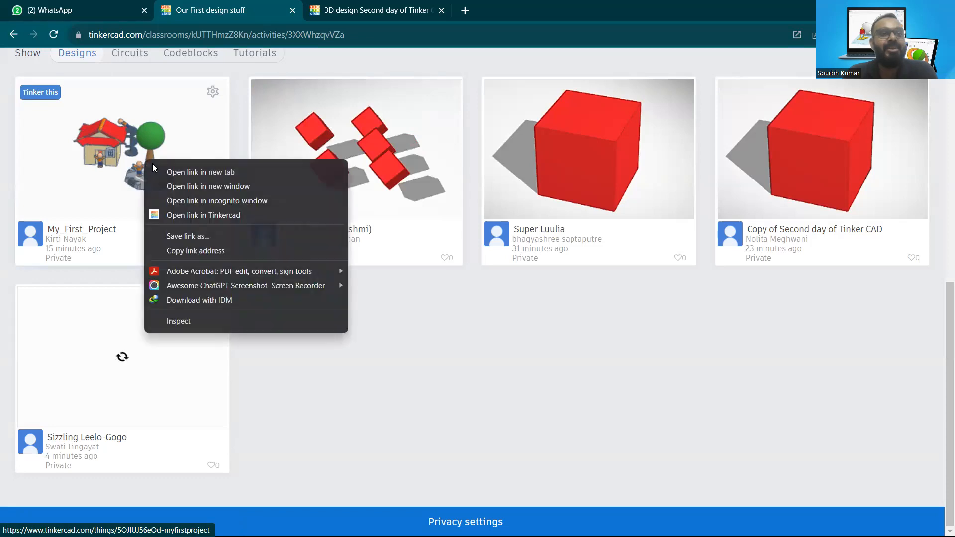
pyautogui.click(172, 170)
pyautogui.click(428, 7)
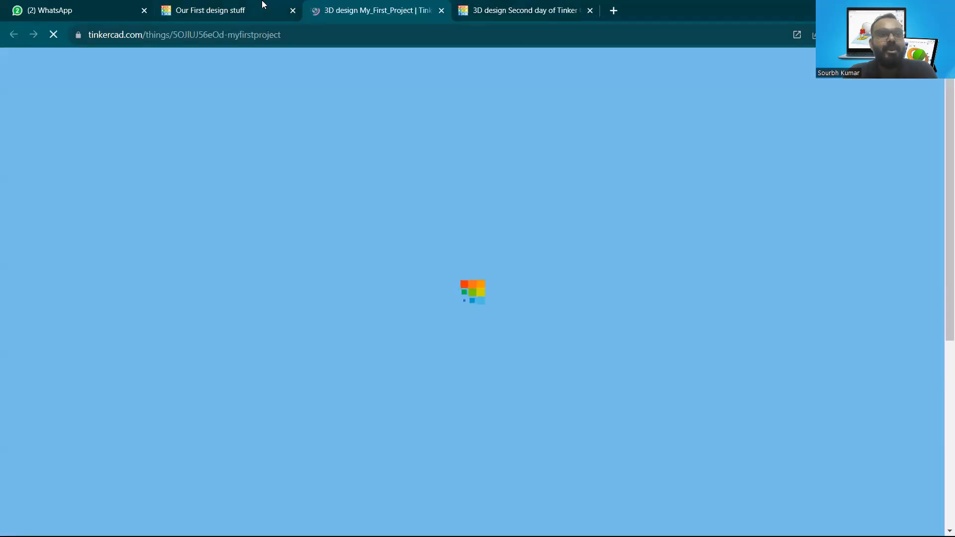
pyautogui.click(271, 6)
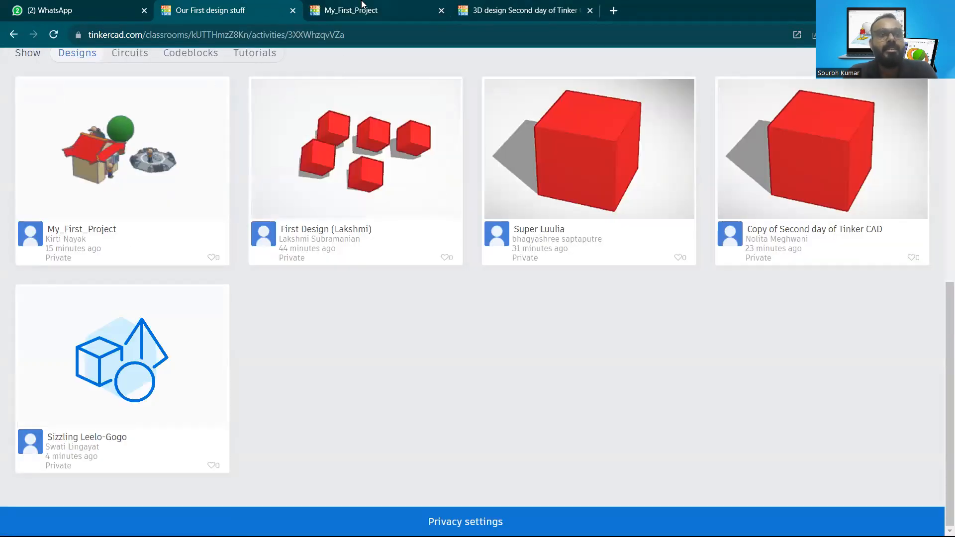
pyautogui.click(362, 6)
# Step: Look over the My_First_Project design page and open the design for editing with Tinker this
pyautogui.scroll(-3, 372, 265)
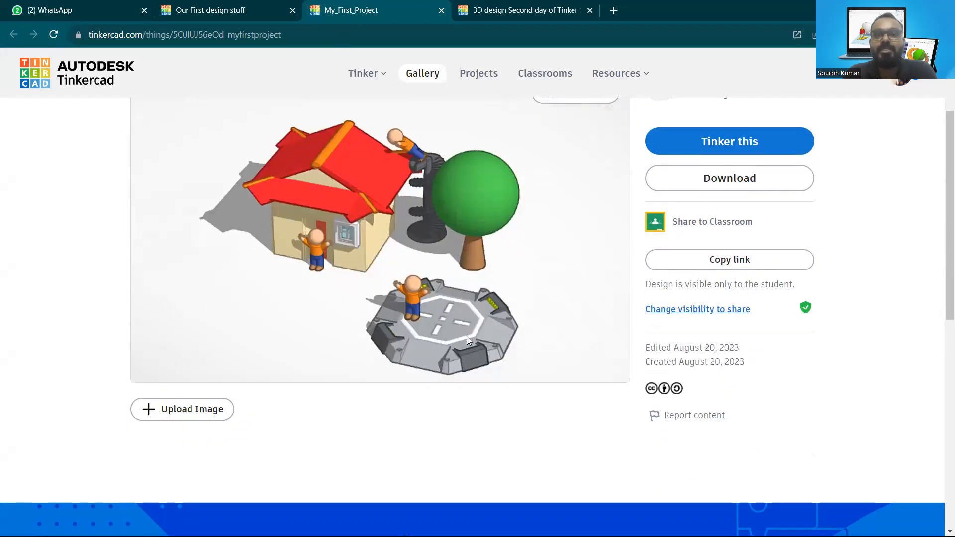
pyautogui.scroll(3, 468, 343)
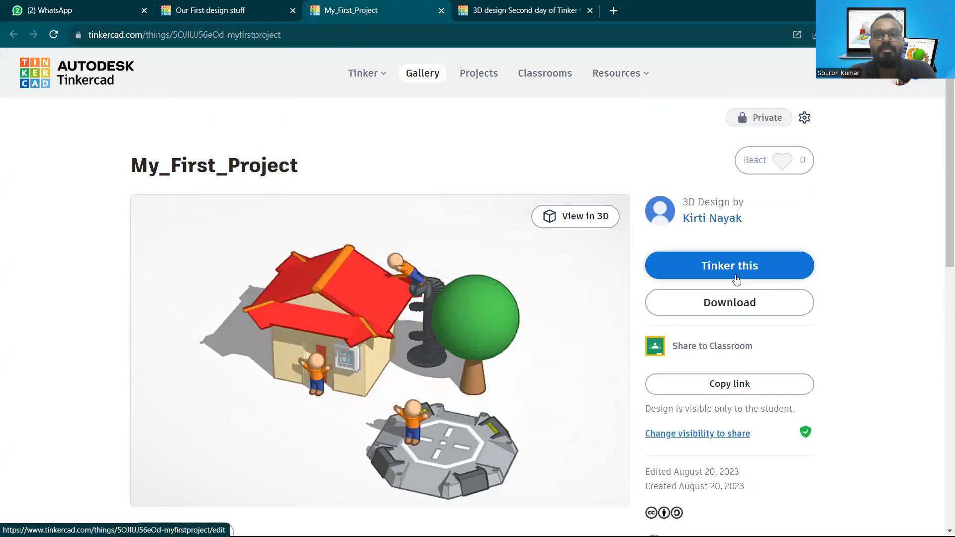
pyautogui.scroll(-5, 737, 279)
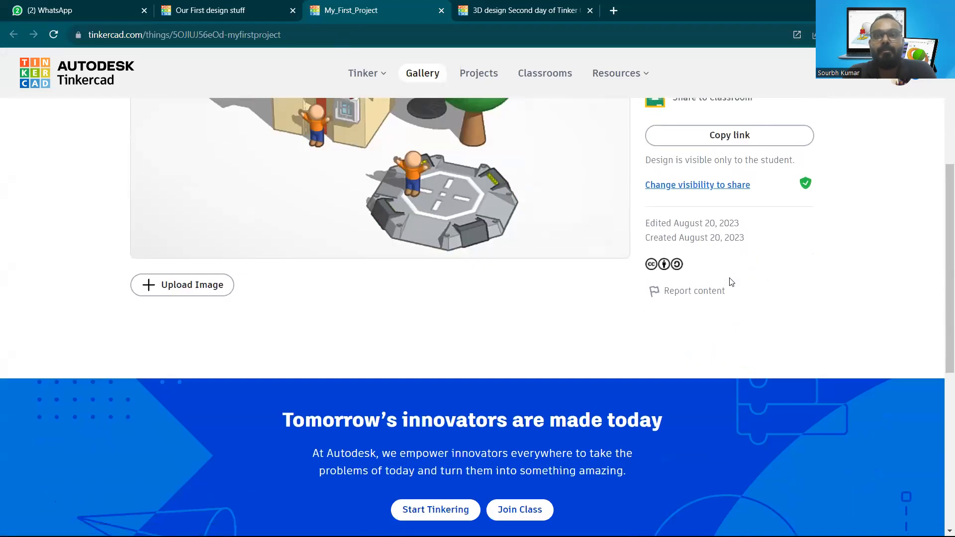
pyautogui.scroll(5, 730, 283)
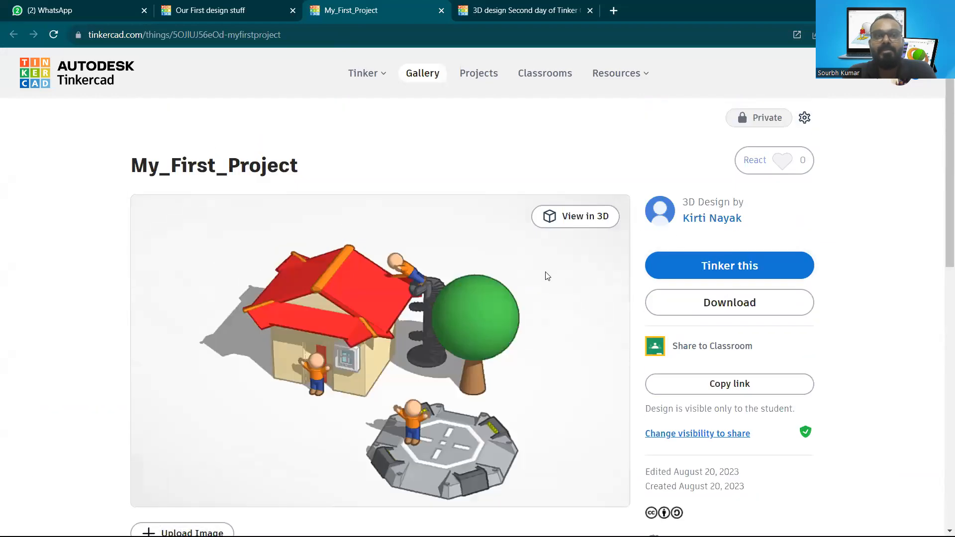
pyautogui.scroll(-1, 545, 274)
pyautogui.click(721, 206)
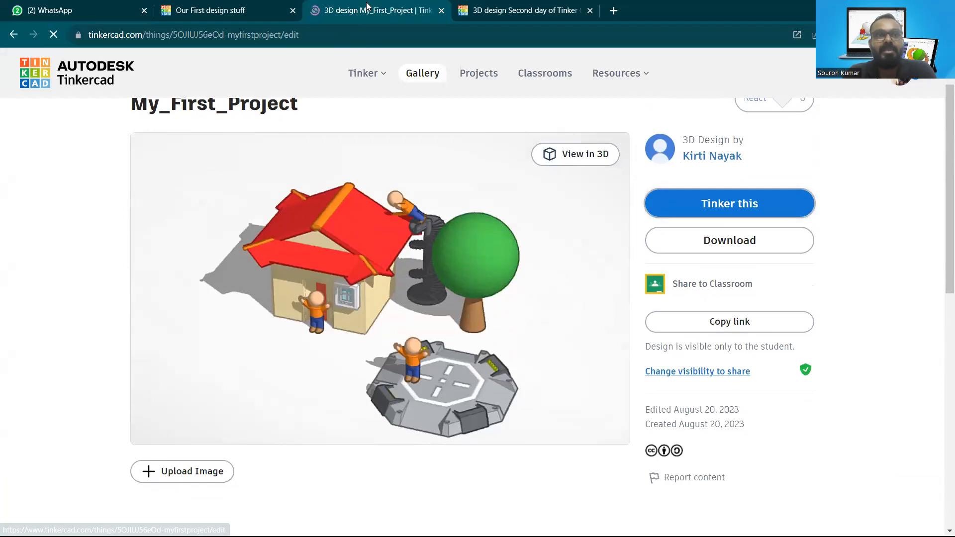
# Step: Return to the activity page, view the student design Sizzling Leelo-Gogo, and go back to the start of the activity
pyautogui.click(245, 6)
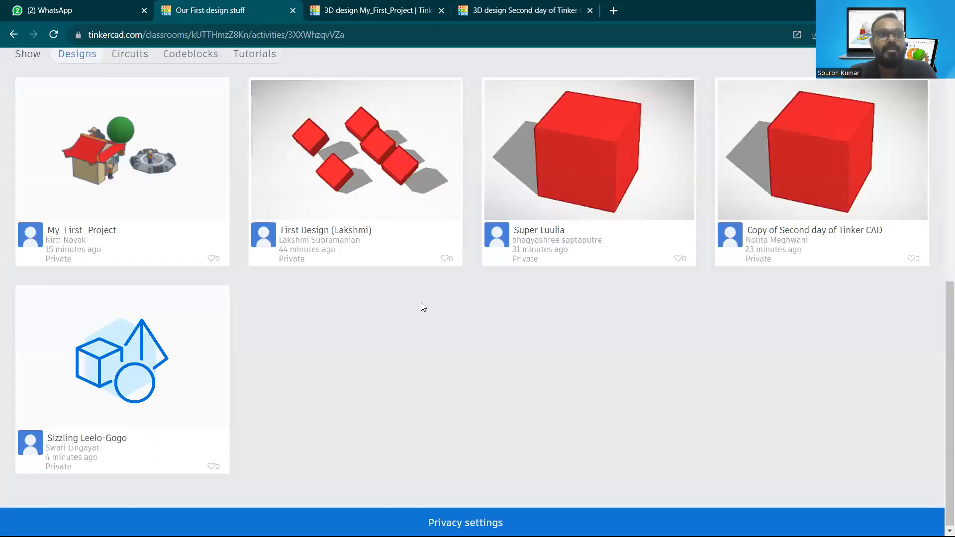
pyautogui.scroll(1, 534, 291)
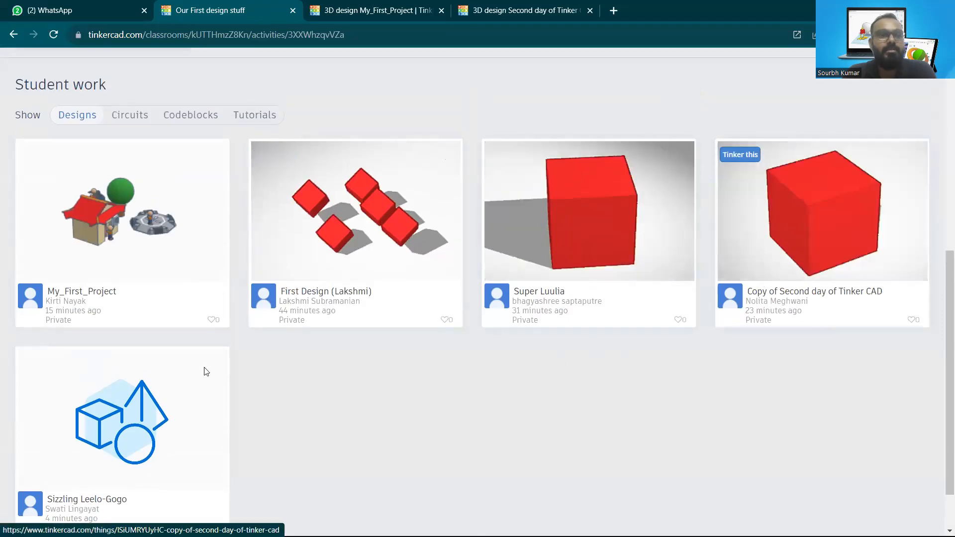
pyautogui.scroll(-1, 204, 370)
pyautogui.click(133, 359)
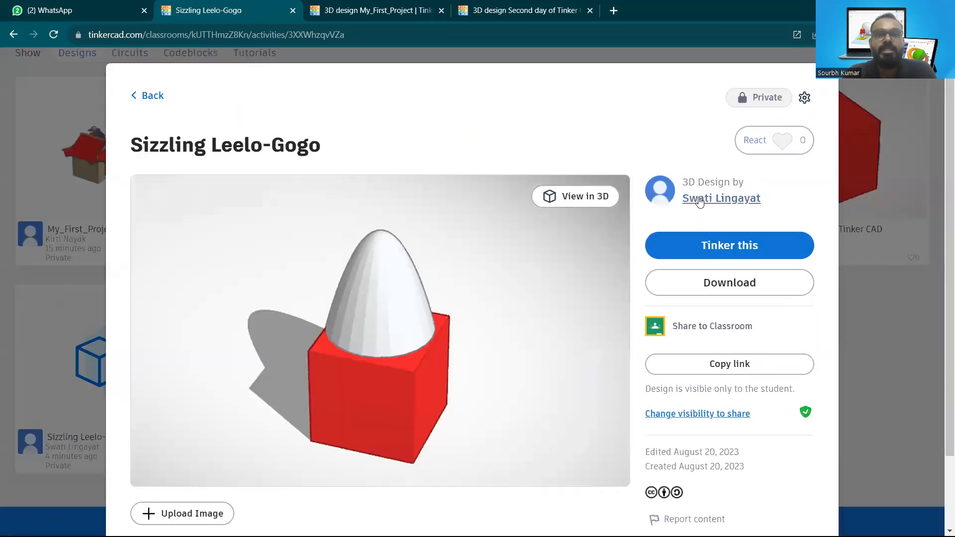
pyautogui.scroll(-1, 723, 286)
pyautogui.scroll(1, 333, 273)
pyautogui.click(149, 95)
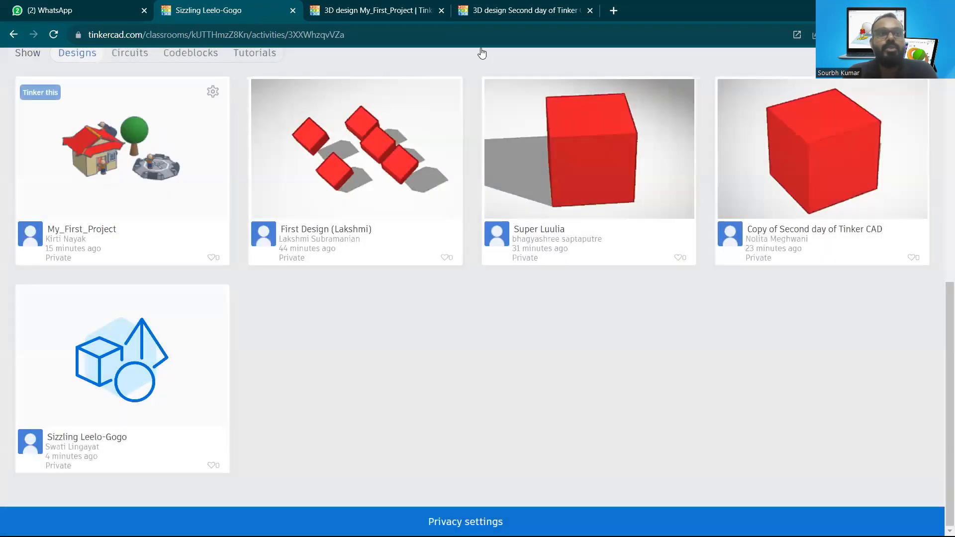
pyautogui.scroll(7, 424, 296)
pyautogui.scroll(2, 460, 335)
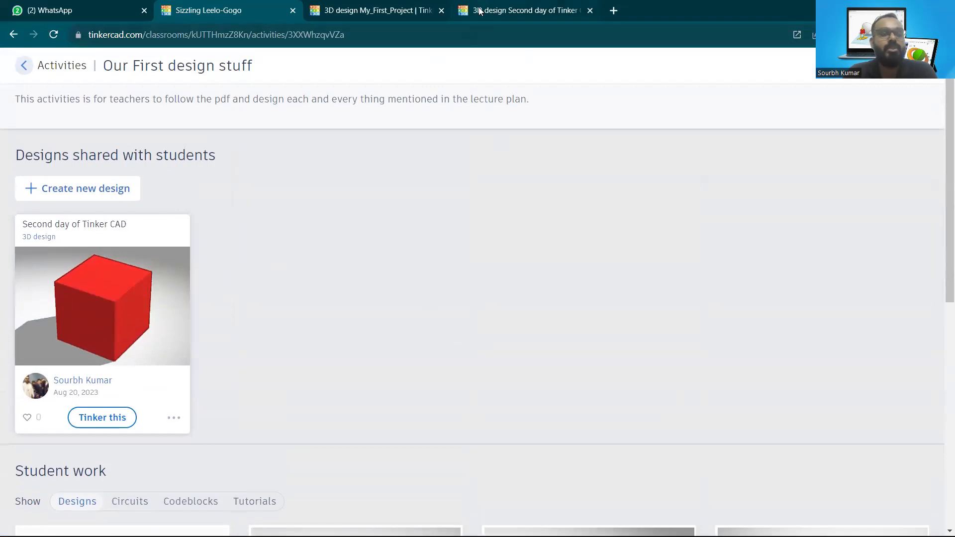
# Step: Switch to the My_First_Project editor and open the design in Sim Lab, viewed from above at an angle
pyautogui.click(511, 6)
pyautogui.click(372, 7)
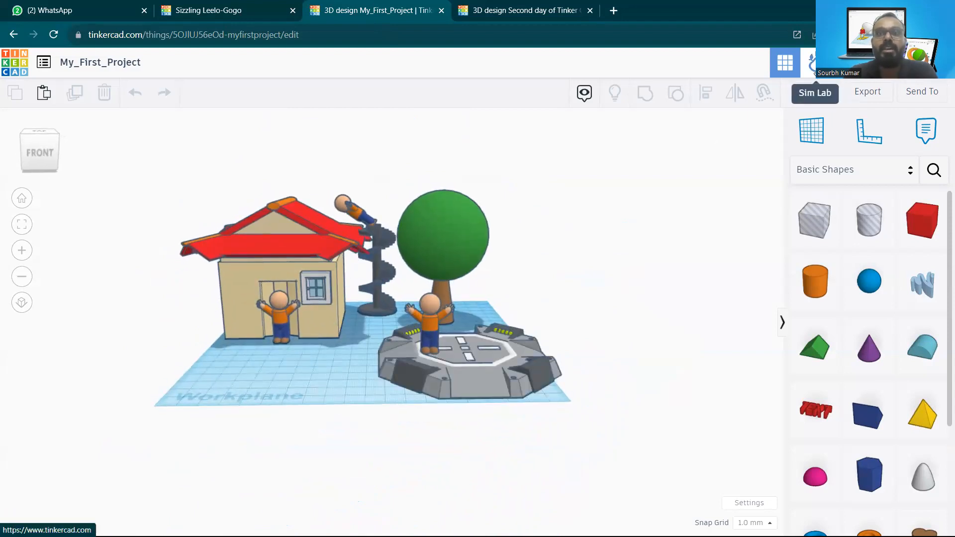
pyautogui.click(814, 93)
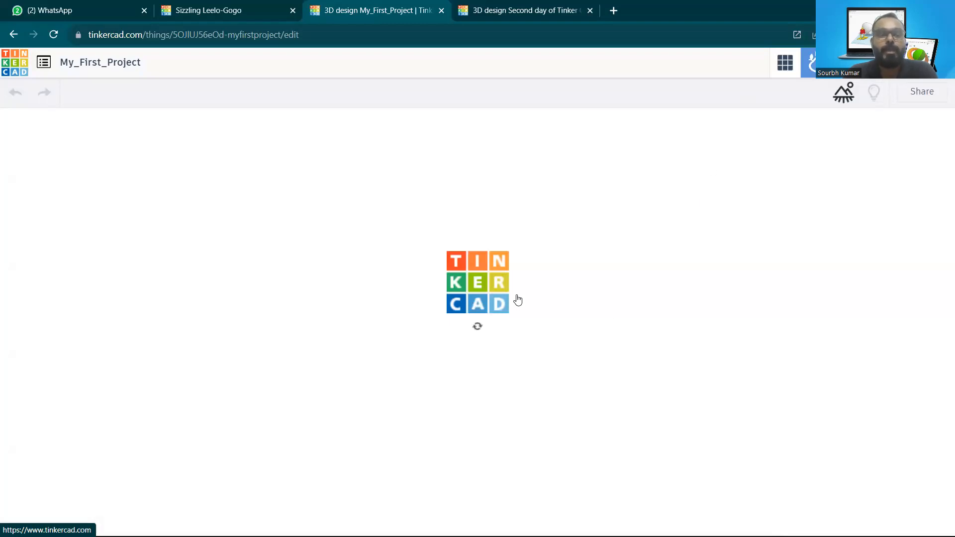
pyautogui.moveTo(675, 282); pyautogui.dragTo(492, 334, button='right')
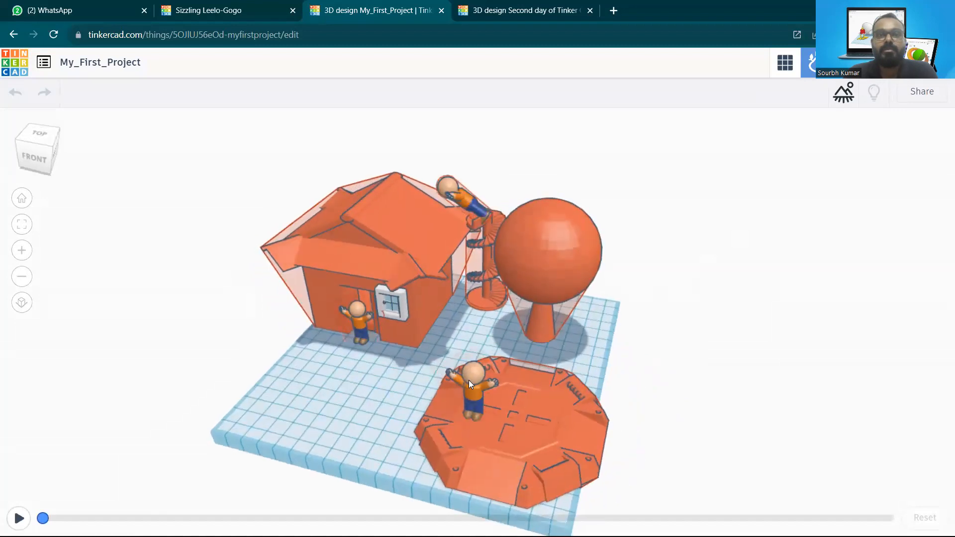
# Step: Inspect the simulation properties of the person on the platform, the tree, the platform, the house and the spiral staircase
pyautogui.click(485, 380)
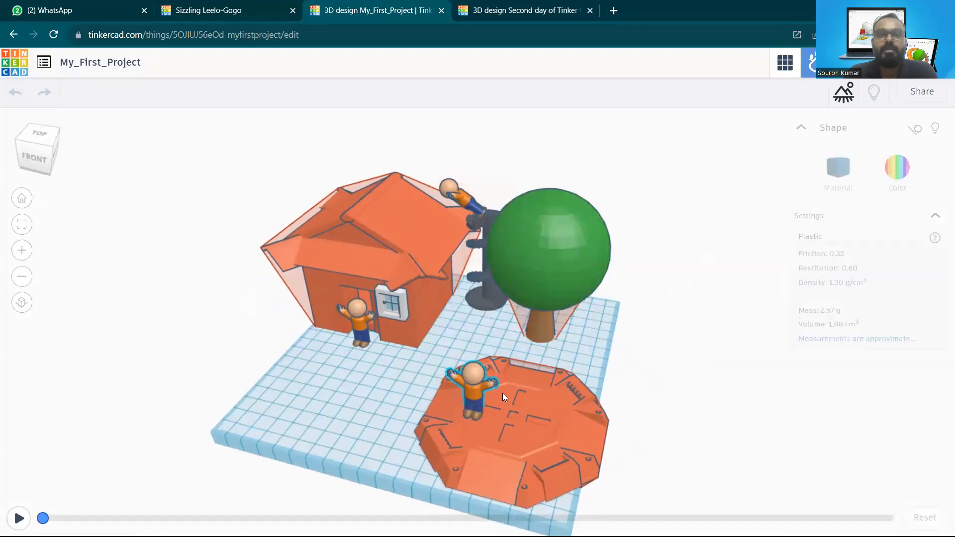
pyautogui.click(553, 254)
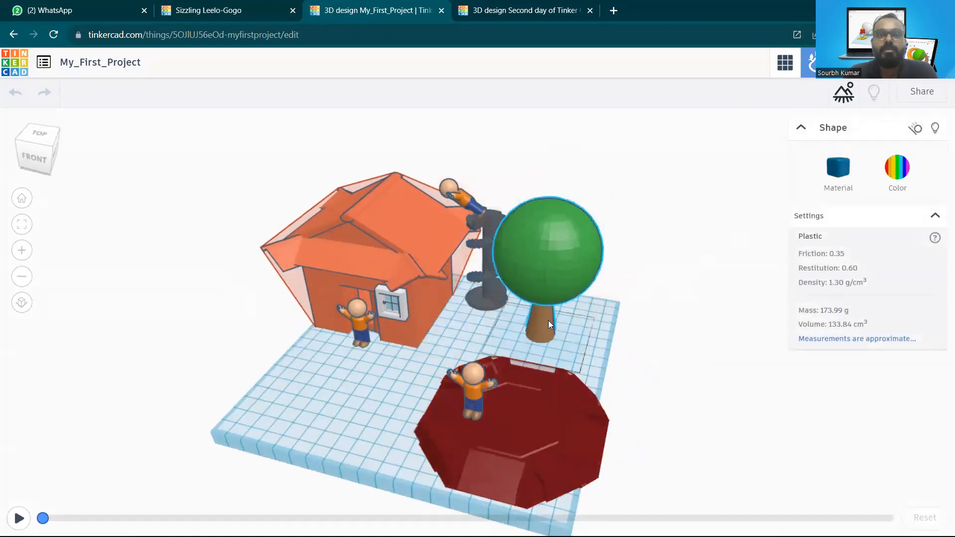
pyautogui.click(517, 383)
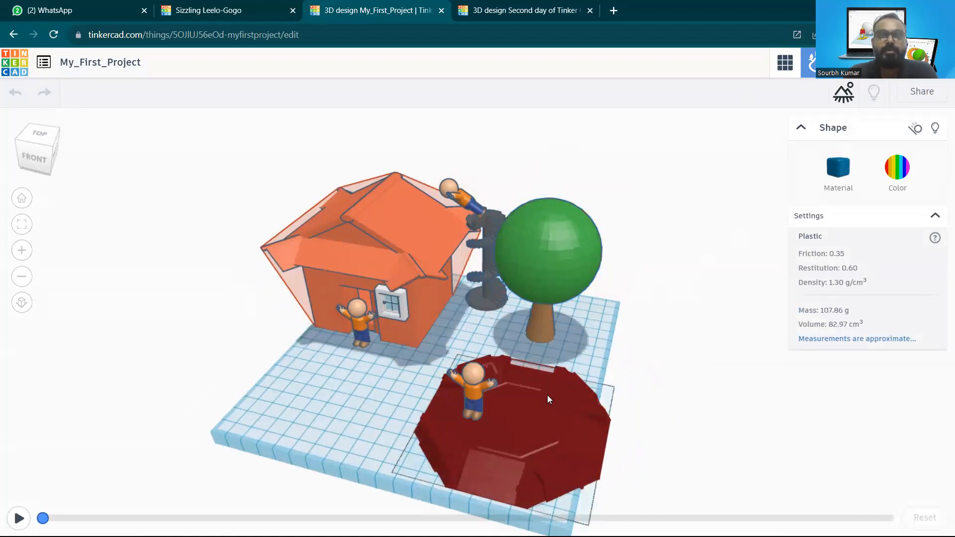
pyautogui.click(432, 259)
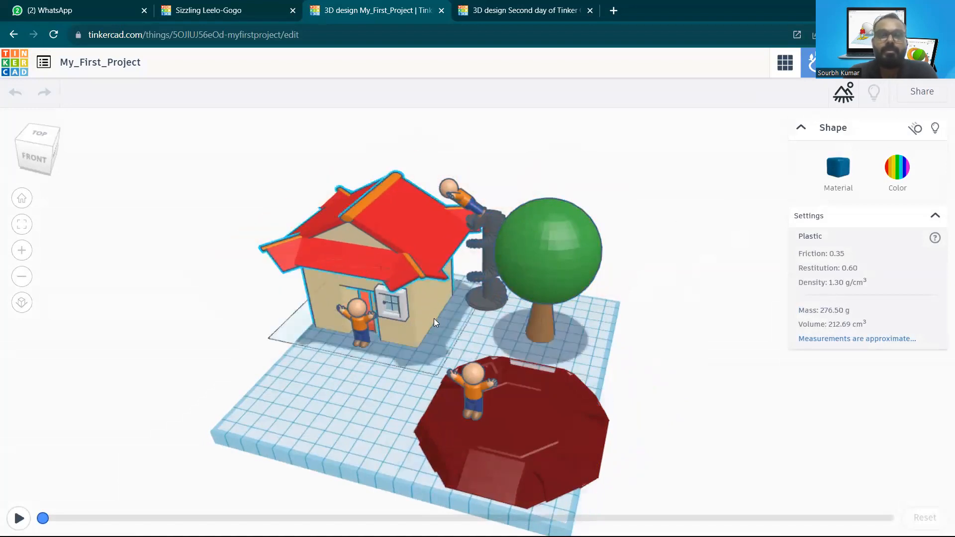
pyautogui.click(476, 275)
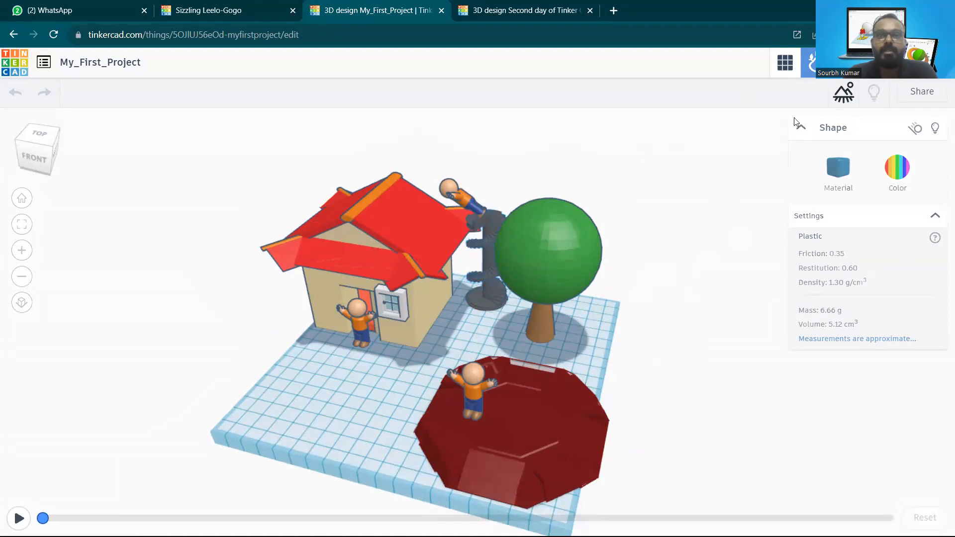
# Step: View My_First_Project in the 3D Design, Sim Lab, Blocks and Bricks workspaces in turn
pyautogui.click(843, 92)
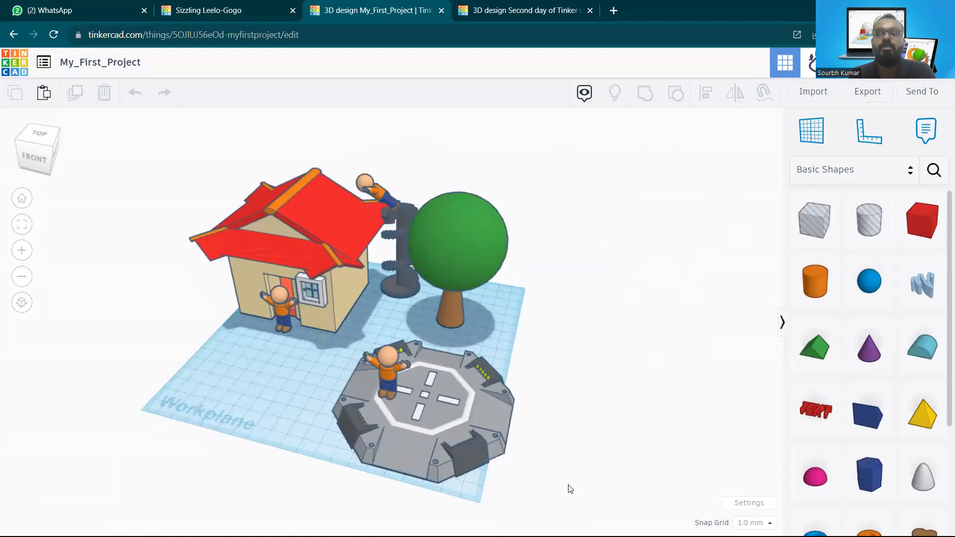
pyautogui.click(814, 74)
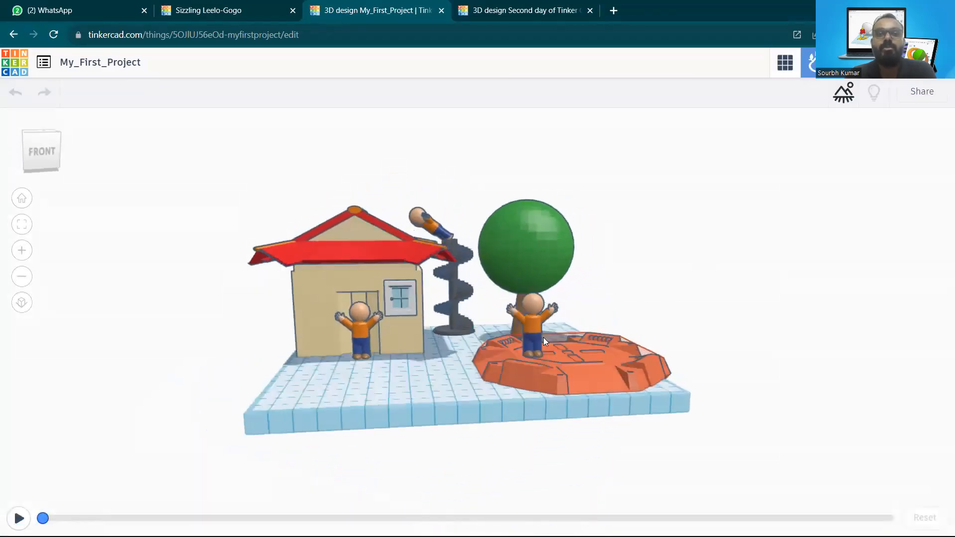
pyautogui.click(839, 69)
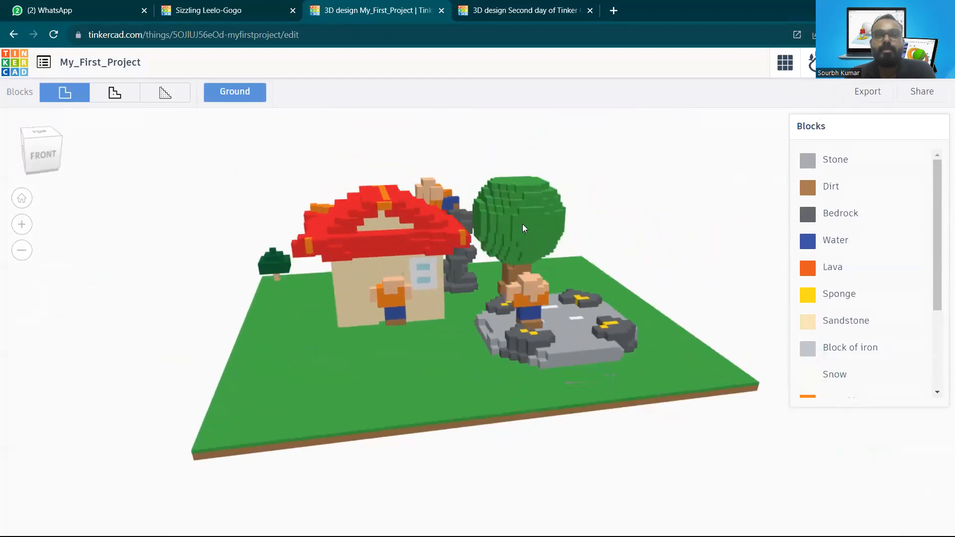
pyautogui.click(785, 69)
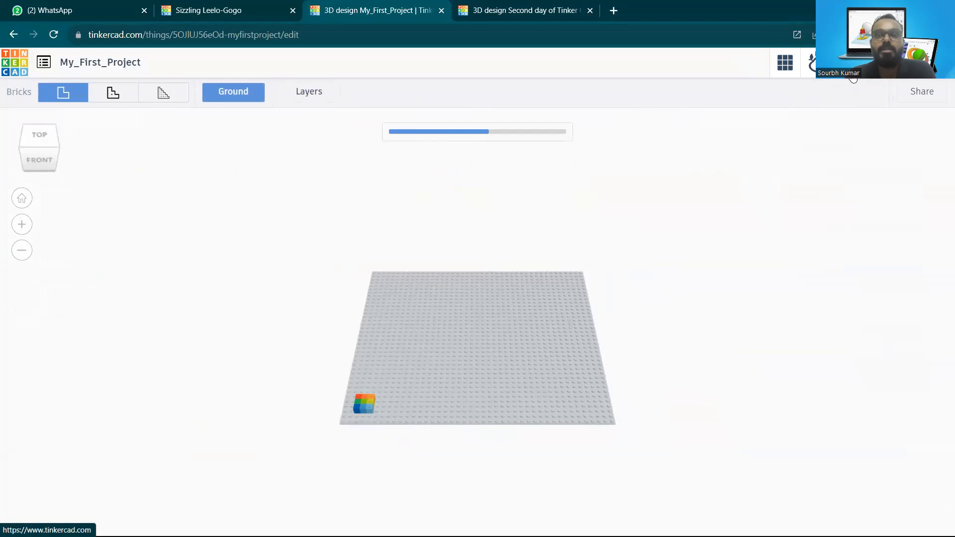
# Step: Return My_First_Project to the 3D Design workspace, and open the student's First Design from the activity page for editing
pyautogui.click(788, 65)
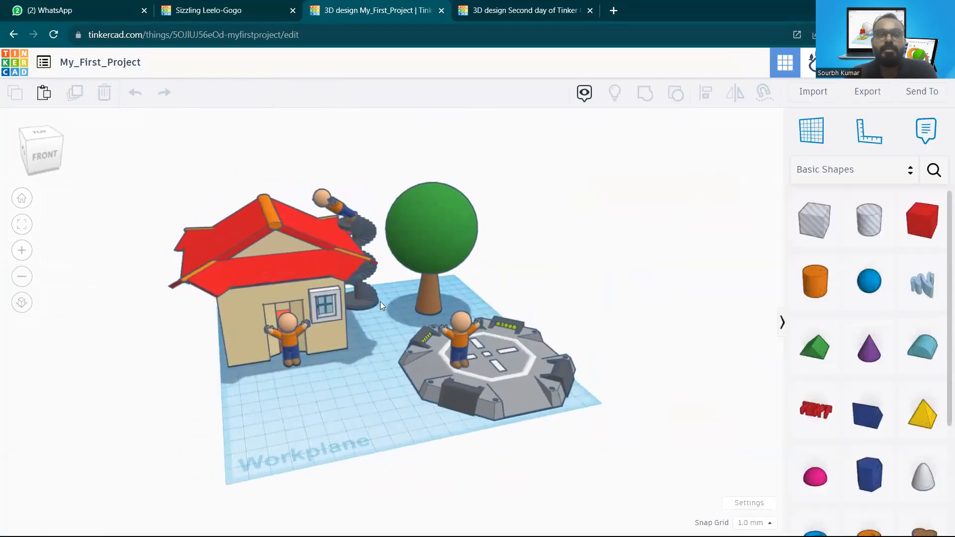
pyautogui.moveTo(483, 296); pyautogui.dragTo(415, 291, button='right')
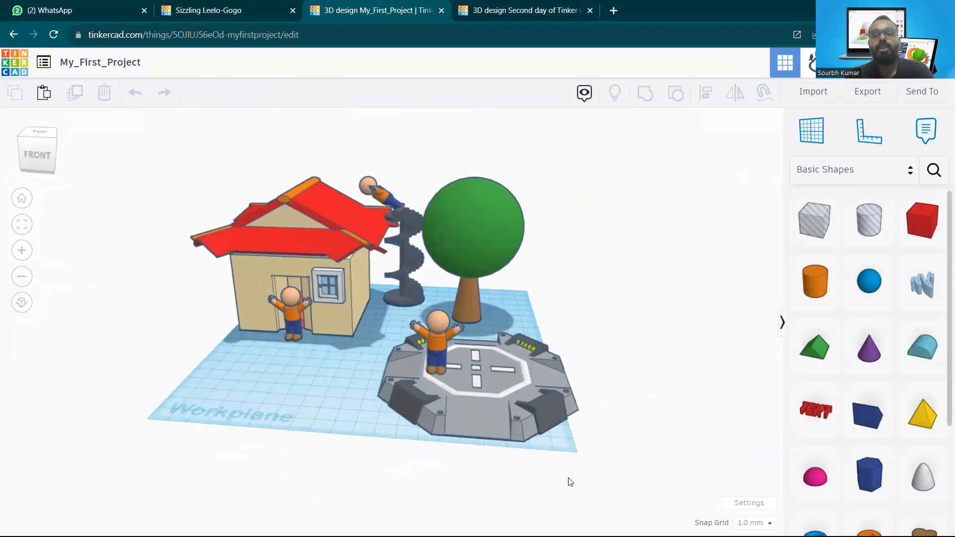
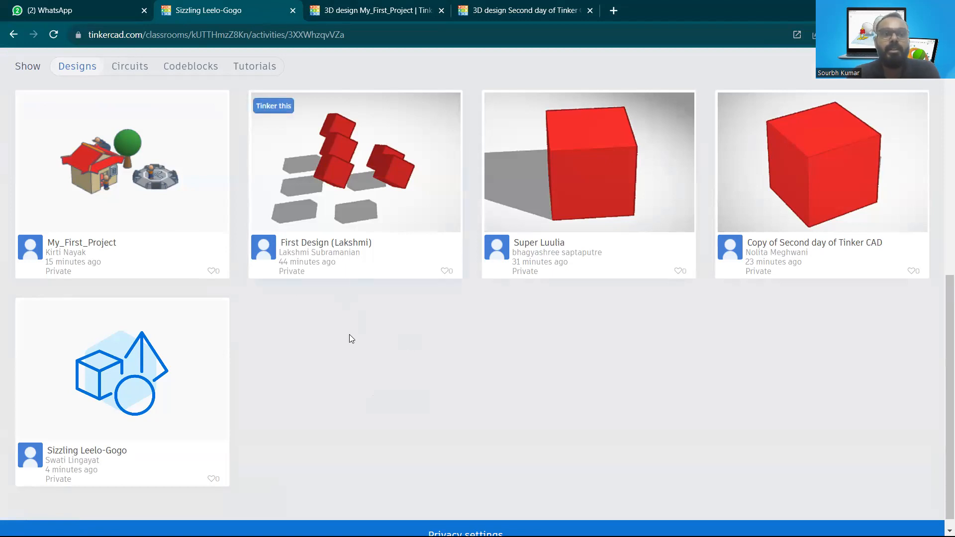
pyautogui.click(377, 185)
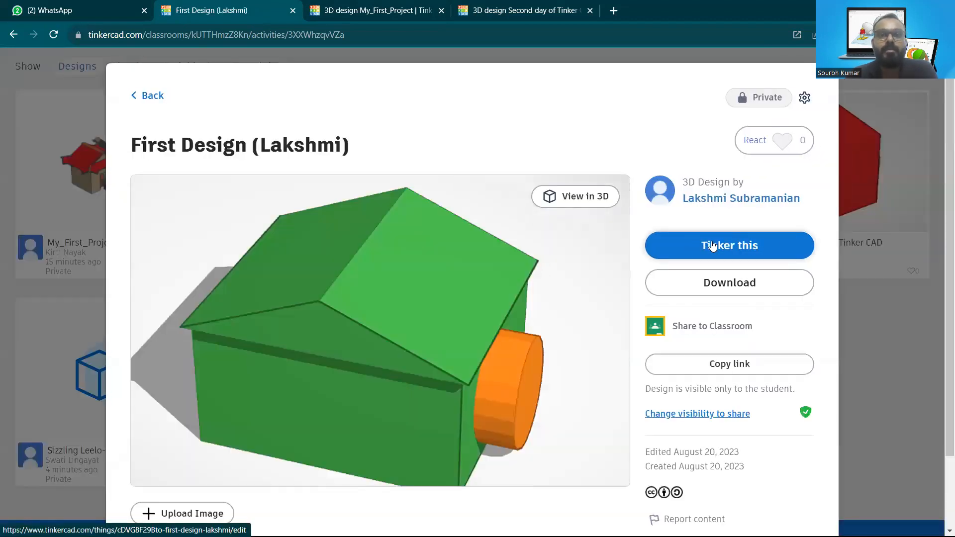
pyautogui.click(712, 245)
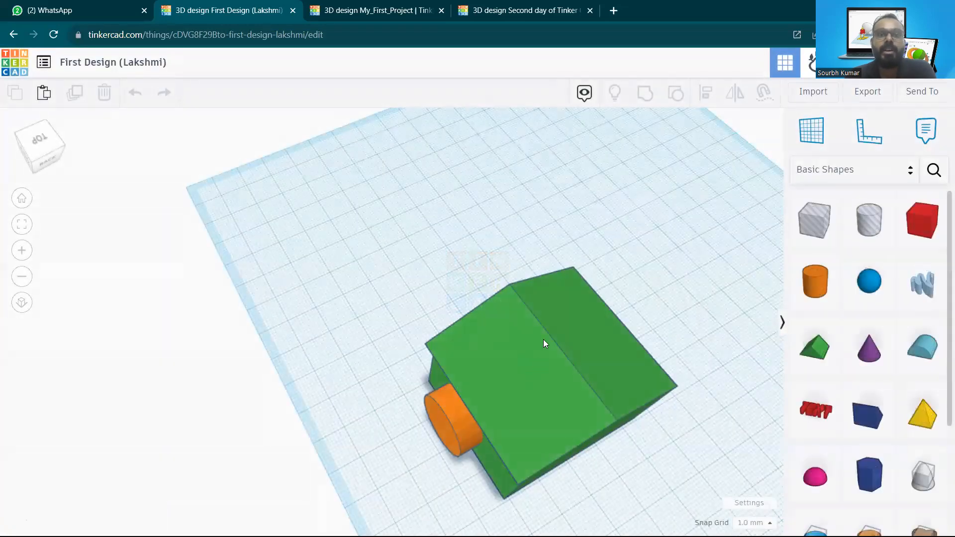
# Step: Lengthen the green house to 69 mm along the side with the orange cylinder
pyautogui.moveTo(542, 340); pyautogui.dragTo(398, 277, button='right')
pyautogui.click(399, 277)
pyautogui.moveTo(391, 224); pyautogui.dragTo(405, 281, button='right')
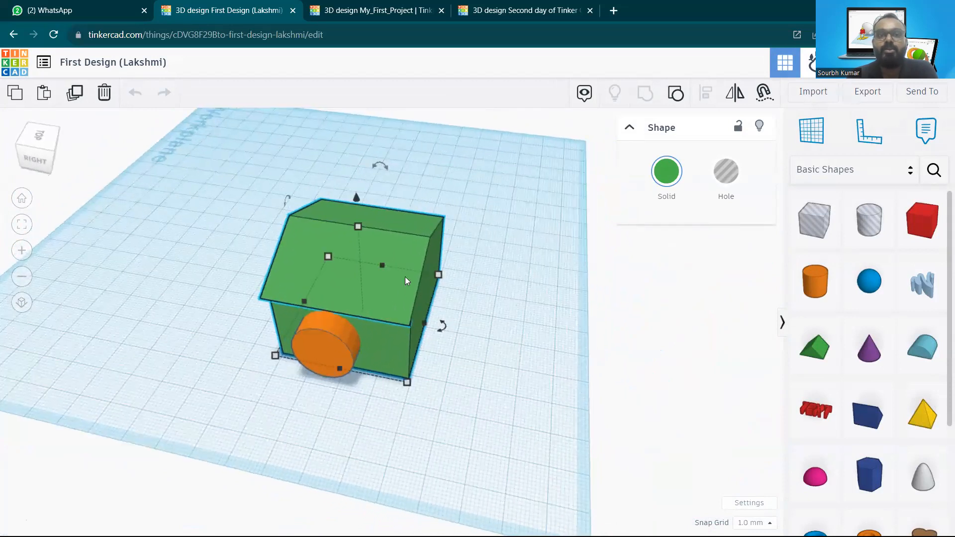
pyautogui.moveTo(430, 329); pyautogui.dragTo(520, 345)
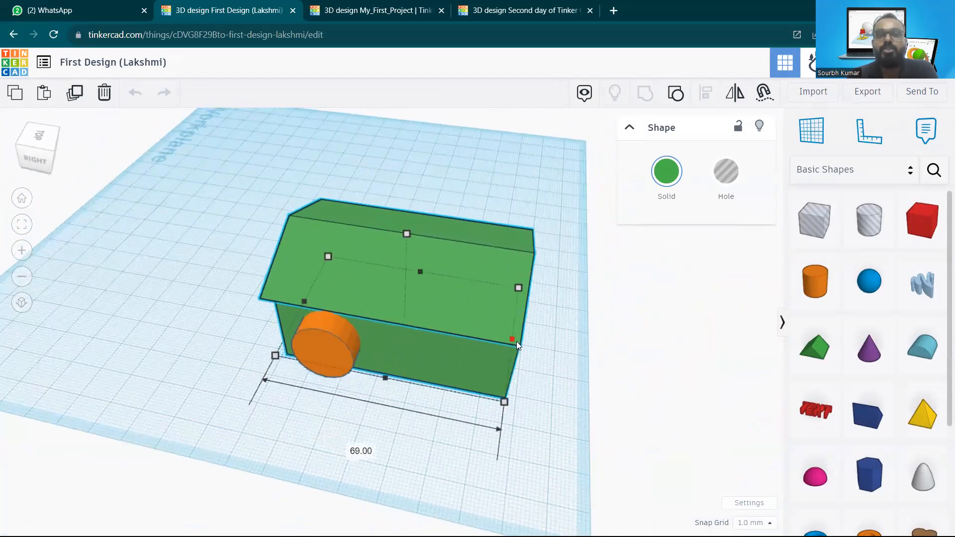
# Step: Place a second orange cylinder against the house's long wall, near the lengthened end
pyautogui.moveTo(831, 301); pyautogui.dragTo(469, 395)
pyautogui.moveTo(448, 443); pyautogui.dragTo(450, 403)
pyautogui.click(560, 345)
pyautogui.moveTo(560, 345); pyautogui.dragTo(457, 323, button='right')
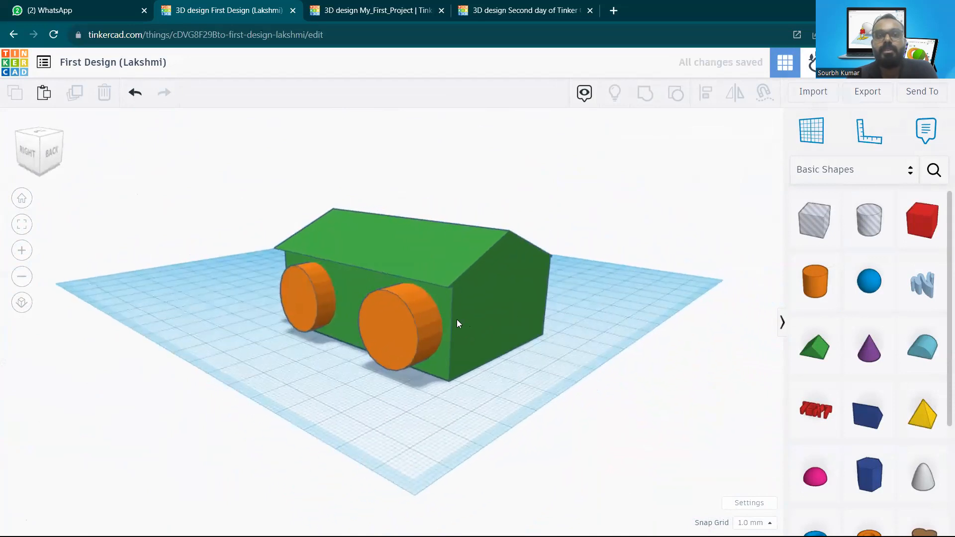
# Step: Delete the second orange cylinder from the lengthened end of the house
pyautogui.click(376, 347)
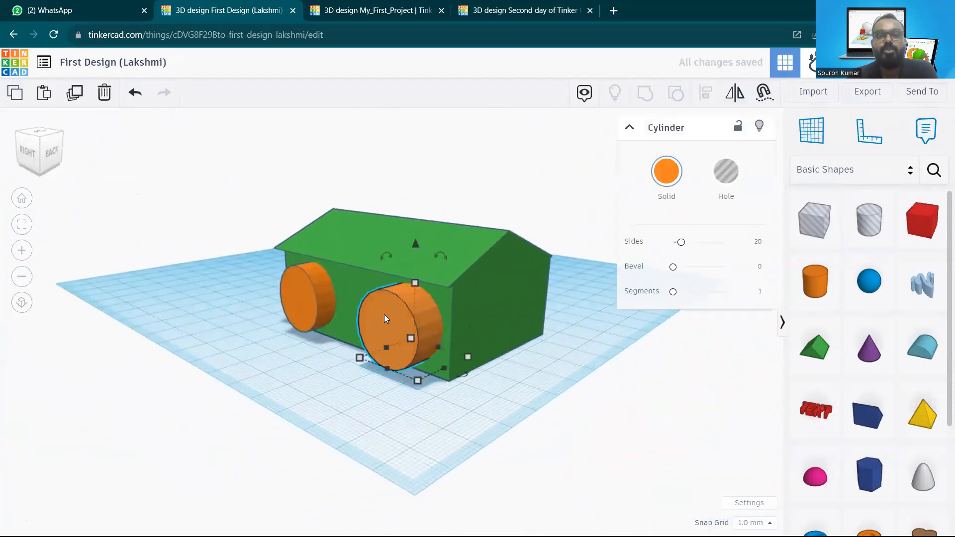
pyautogui.moveTo(423, 292); pyautogui.dragTo(624, 294, button='right')
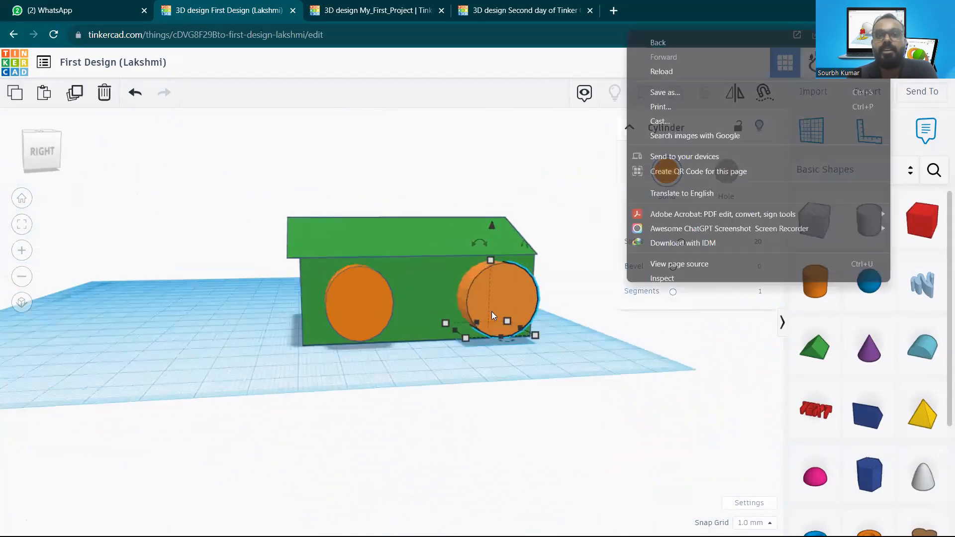
pyautogui.click(627, 309)
pyautogui.click(560, 285)
pyautogui.click(485, 298)
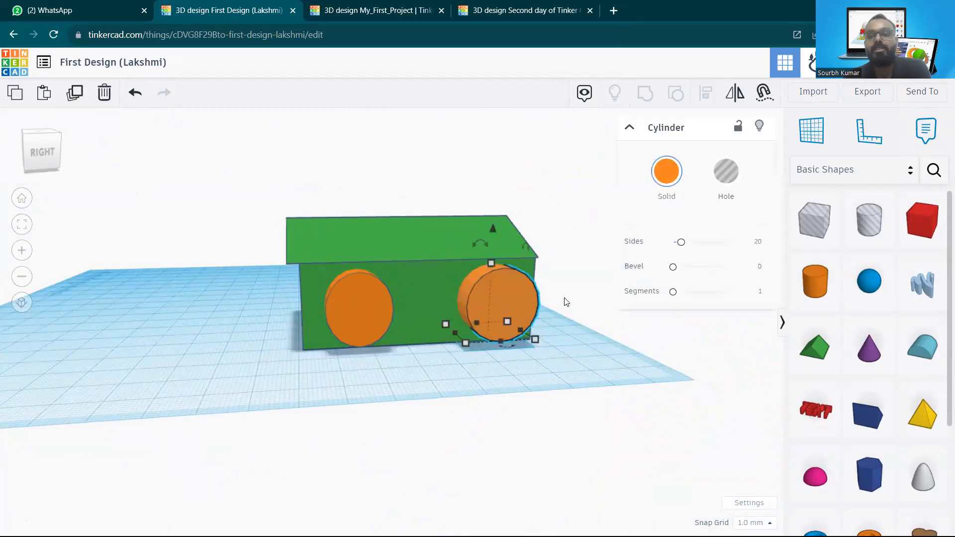
pyautogui.press('Delete')
# Step: Shorten the green house to 35 mm along the side with the orange cylinder
pyautogui.click(507, 286)
pyautogui.moveTo(503, 369); pyautogui.dragTo(510, 369, button='right')
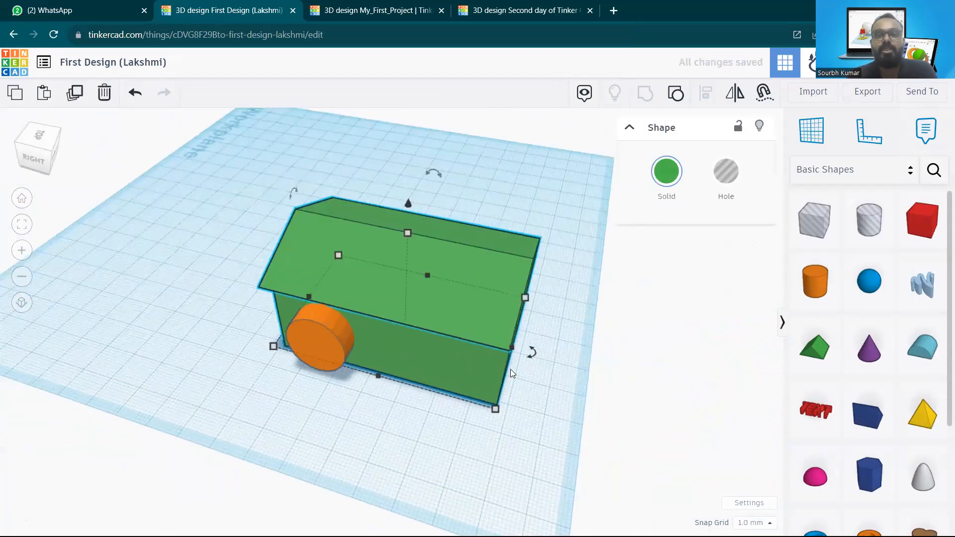
pyautogui.moveTo(427, 335); pyautogui.dragTo(400, 331)
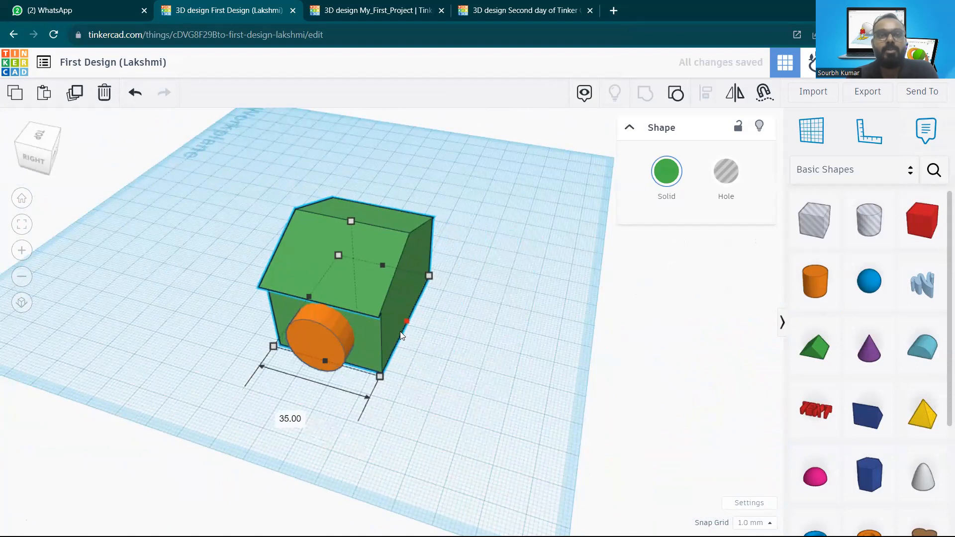
# Step: Look over the shortened green house from several sides and switch to the orthographic view
pyautogui.click(412, 349)
pyautogui.moveTo(412, 349); pyautogui.dragTo(381, 315, button='right')
pyautogui.click(358, 279)
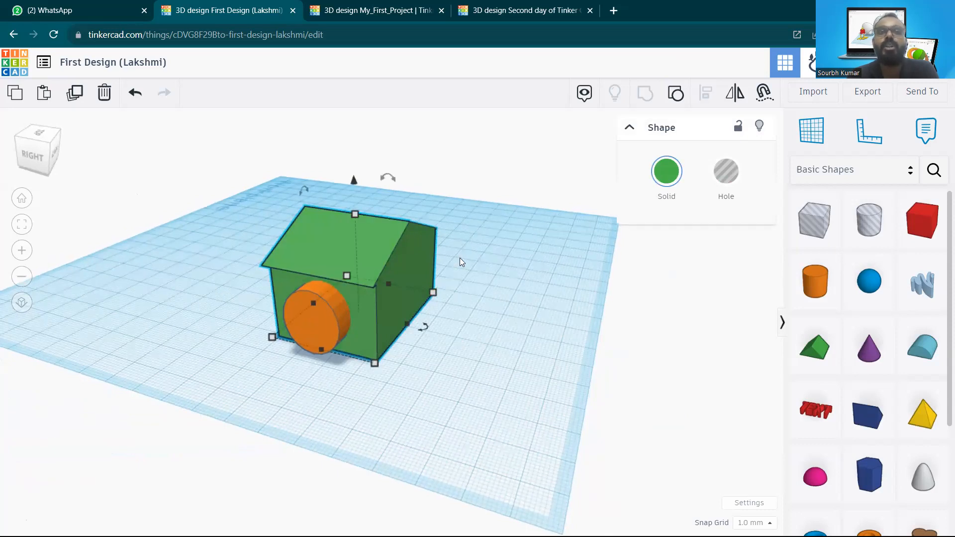
pyautogui.click(548, 236)
pyautogui.moveTo(422, 428); pyautogui.dragTo(441, 379, button='right')
pyautogui.click(19, 305)
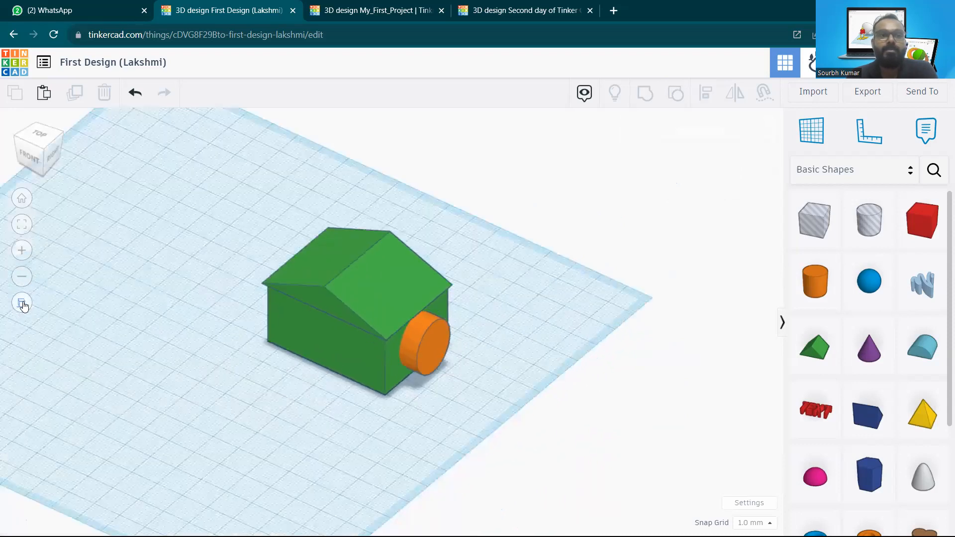
# Step: Return to the Our First design stuff activity and open the student's pink house with the red roof for editing
pyautogui.click(354, 6)
pyautogui.click(224, 9)
pyautogui.click(13, 35)
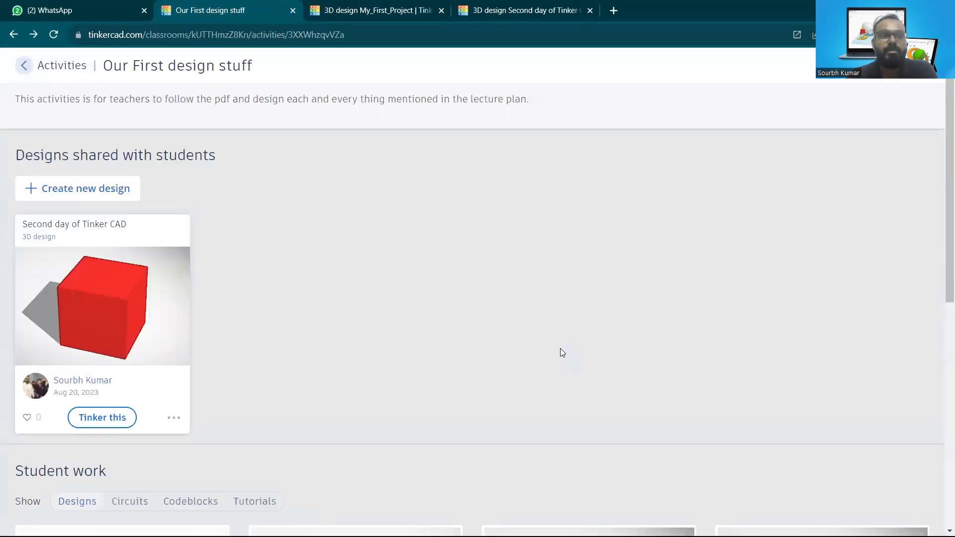
pyautogui.scroll(-1, 304, 368)
pyautogui.scroll(-8, 305, 373)
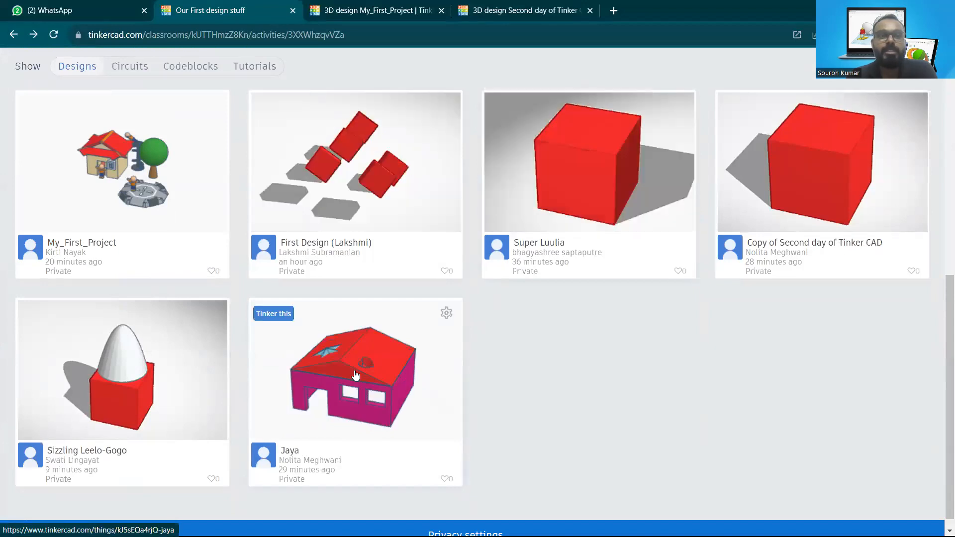
pyautogui.click(348, 376)
pyautogui.click(742, 246)
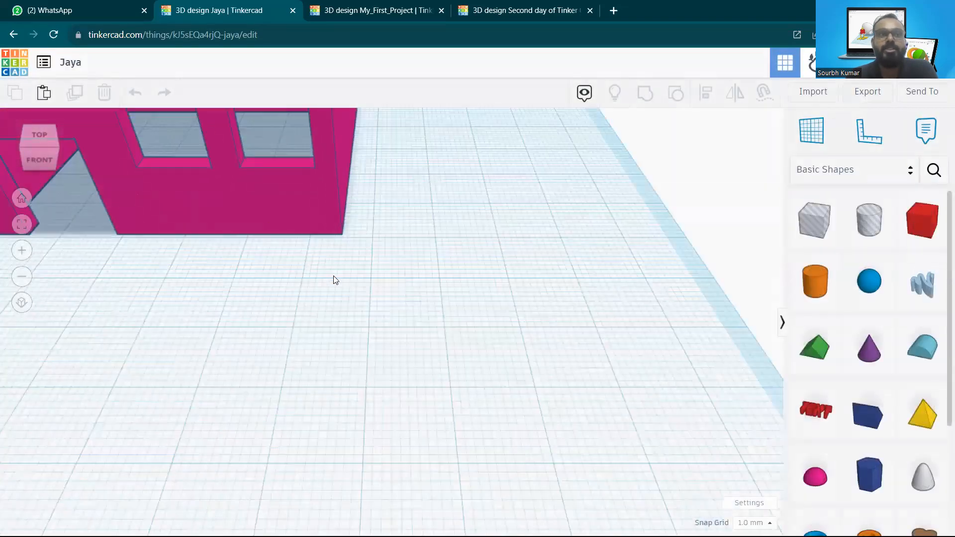
# Step: View the whole pink house from the front at an angle, including its windows, doorway and roof cutouts
pyautogui.scroll(-3, 320, 290)
pyautogui.moveTo(251, 181); pyautogui.dragTo(221, 184, button='right')
pyautogui.moveTo(221, 184); pyautogui.dragTo(408, 219, button='middle')
pyautogui.moveTo(336, 264); pyautogui.dragTo(496, 289, button='right')
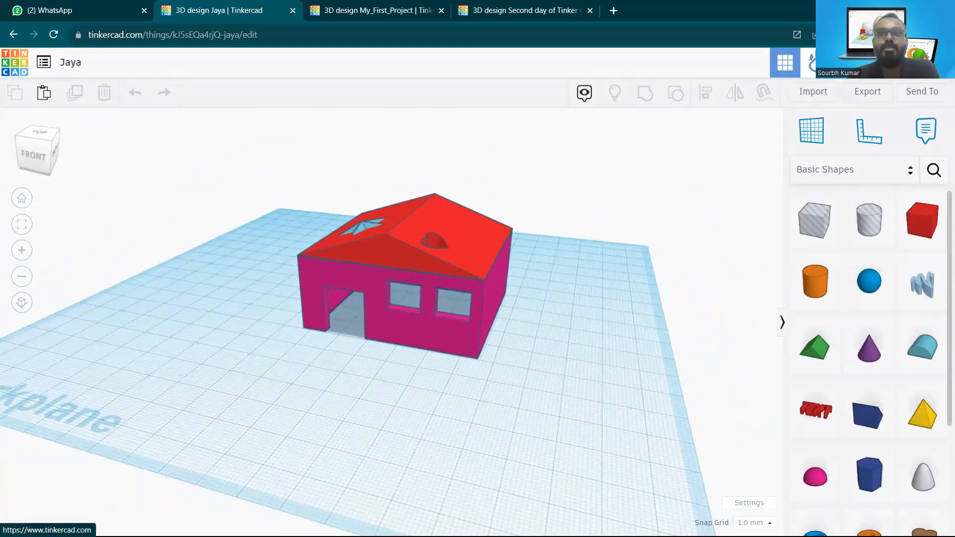
# Step: Inspect the red roof's simulation properties in Sim Lab and return the pink house to the 3D Design workspace
pyautogui.click(812, 63)
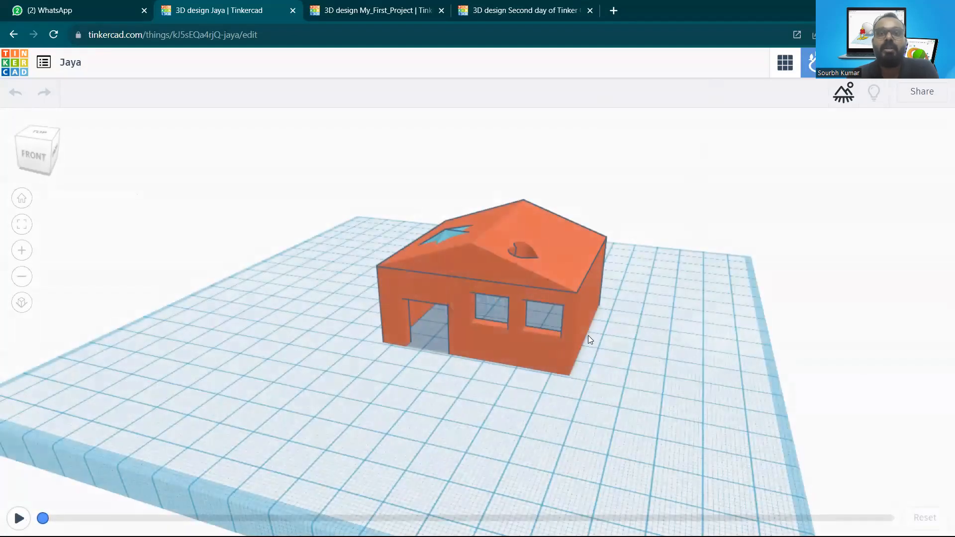
pyautogui.moveTo(543, 289)
pyautogui.mouseDown(button='right')
pyautogui.moveTo(565, 294)
pyautogui.moveTo(544, 244)
pyautogui.moveTo(549, 274)
pyautogui.moveTo(527, 281)
pyautogui.mouseUp(button='right')
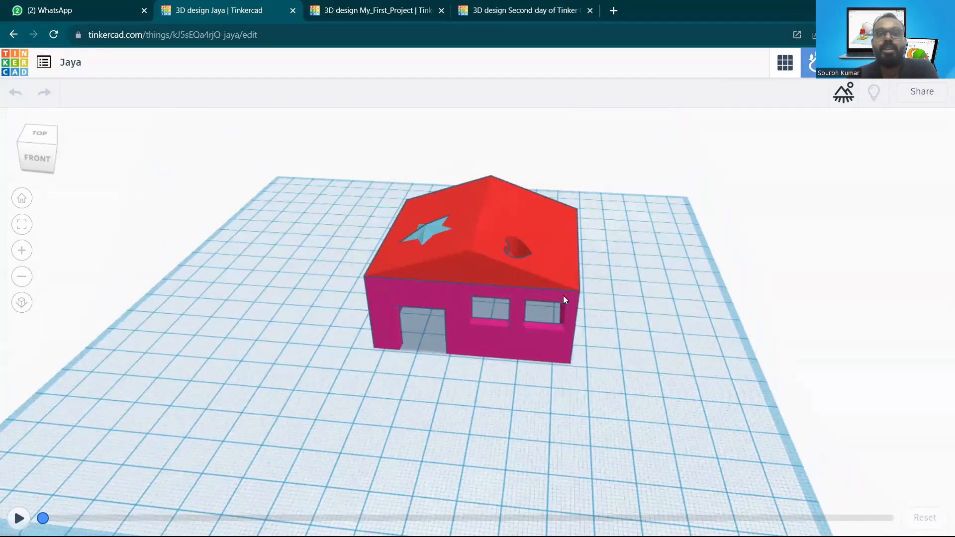
pyautogui.click(479, 264)
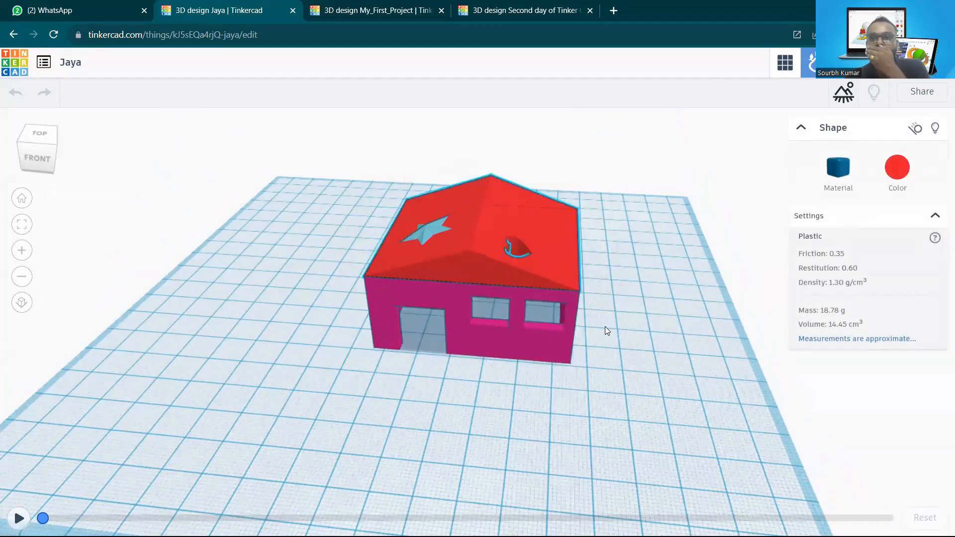
pyautogui.click(786, 63)
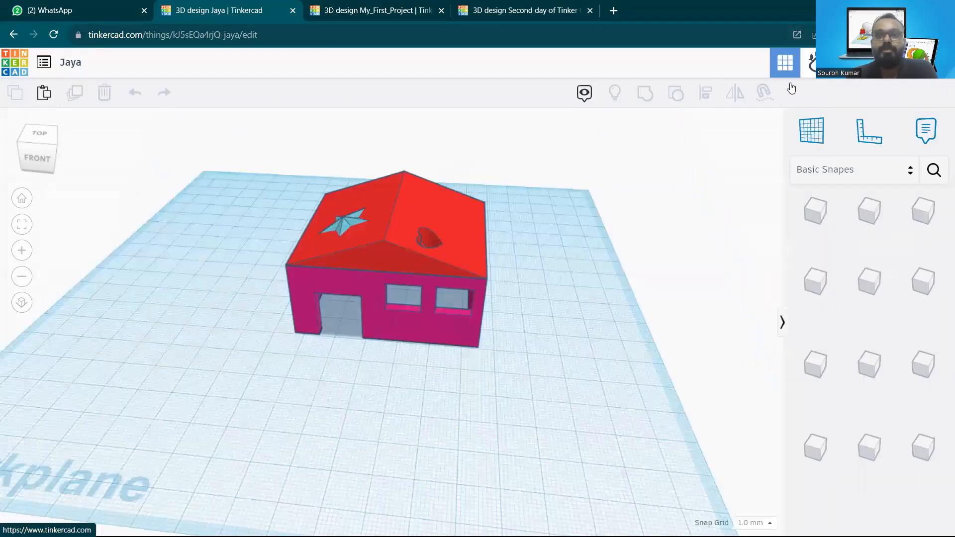
pyautogui.moveTo(500, 275); pyautogui.dragTo(444, 305, button='right')
# Step: Switch to the My_First_Project browser tab and load tinkercad.com in it
pyautogui.click(376, 10)
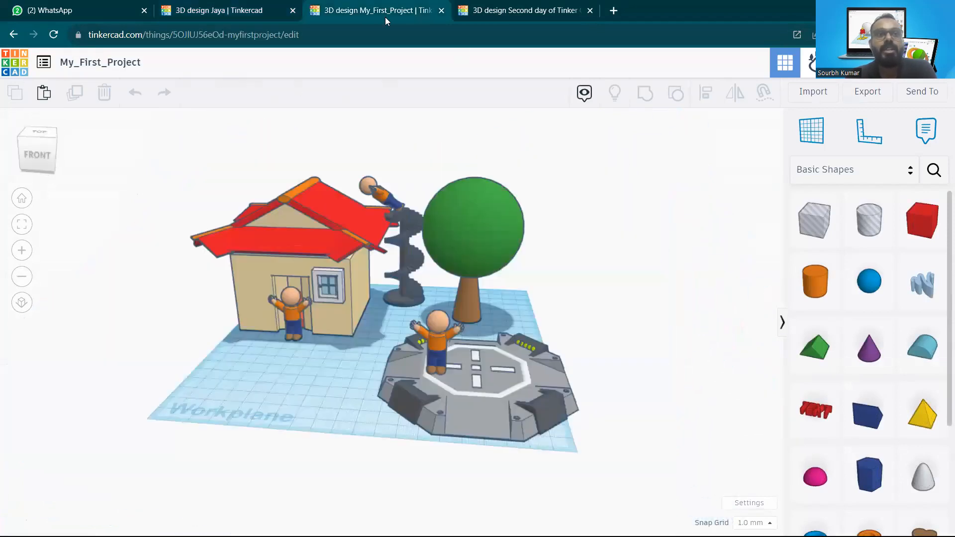
pyautogui.click(177, 34)
pyautogui.write('tinkercad.com')
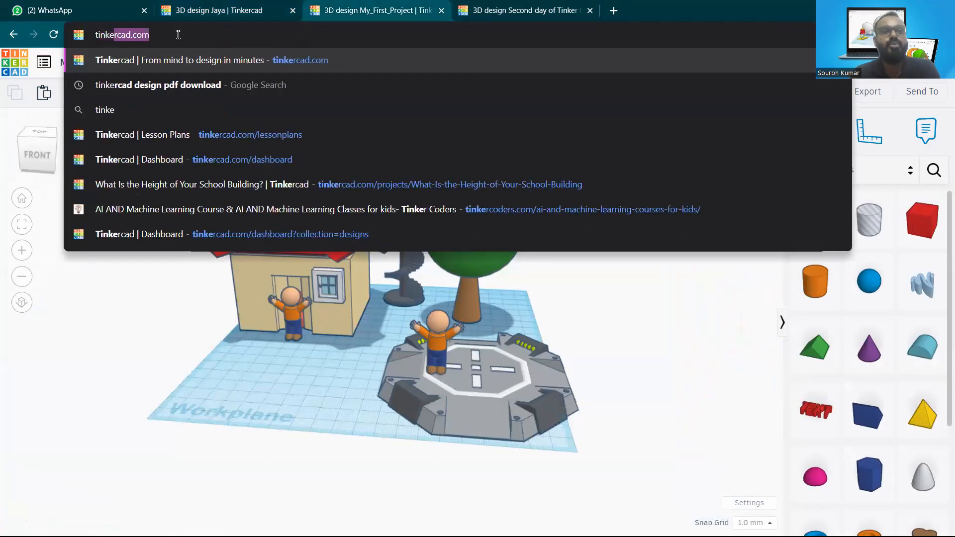
pyautogui.press('Return')
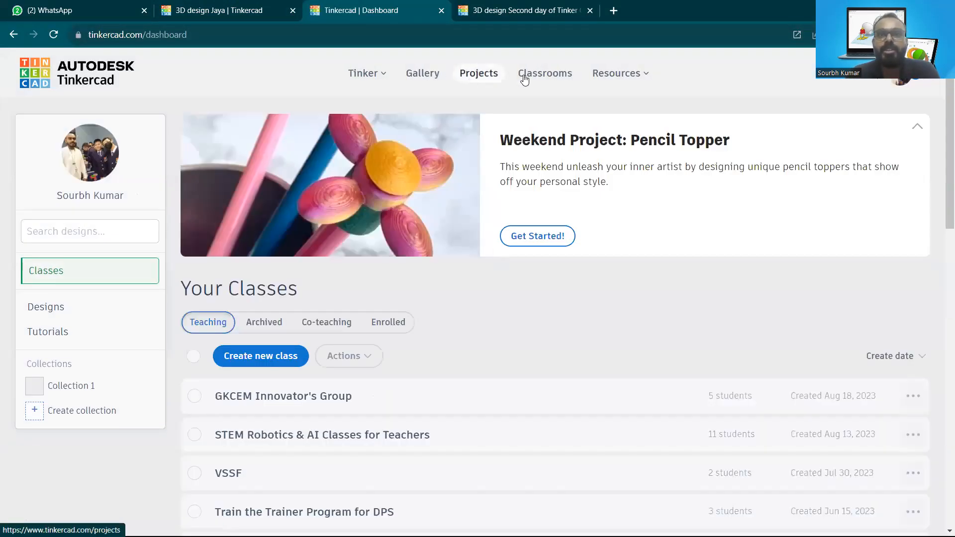
# Step: Open the Learning Center in a new browser tab and the Lesson Plans page in the current one
pyautogui.moveTo(642, 74)
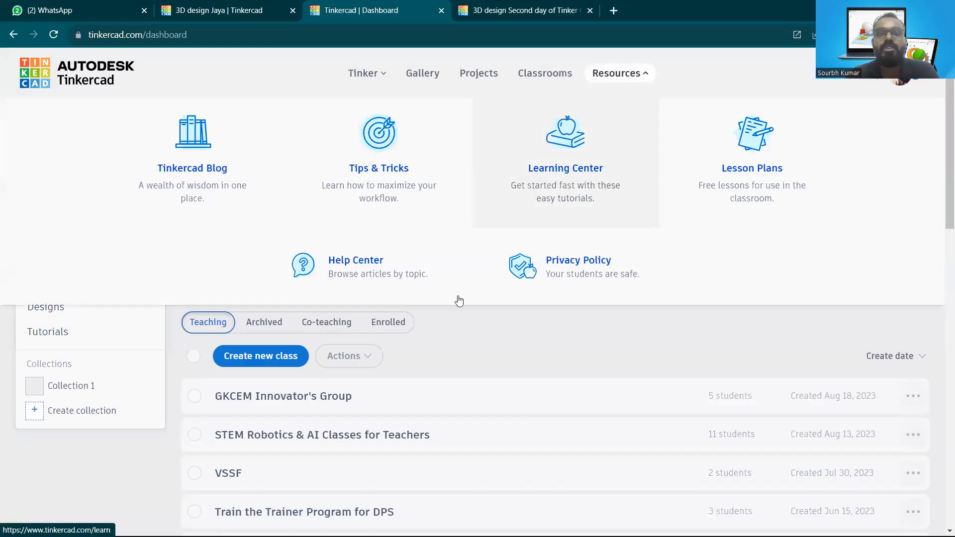
pyautogui.middleClick(582, 167)
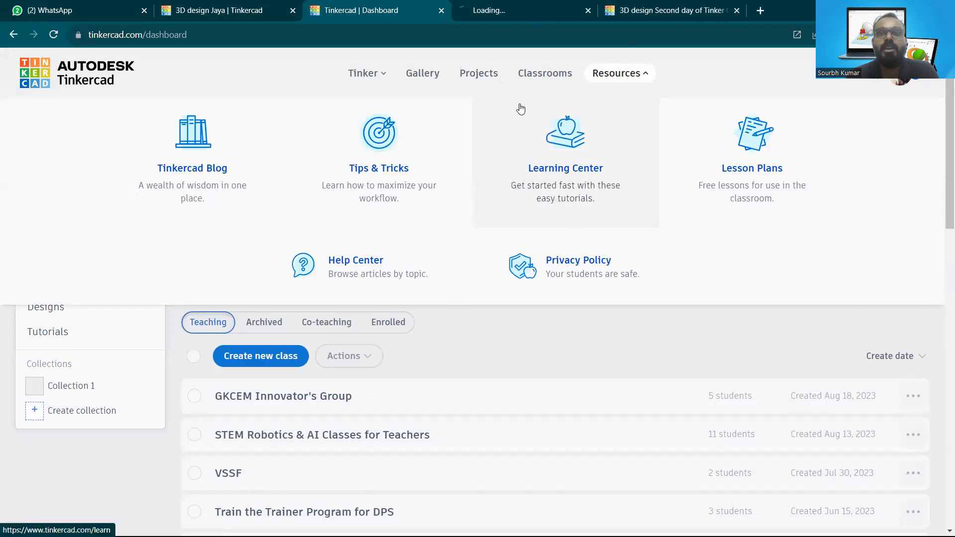
pyautogui.click(826, 225)
# Step: Browse the free lesson plans, examining their titles, grades, durations, subjects and skills
pyautogui.scroll(-2, 497, 286)
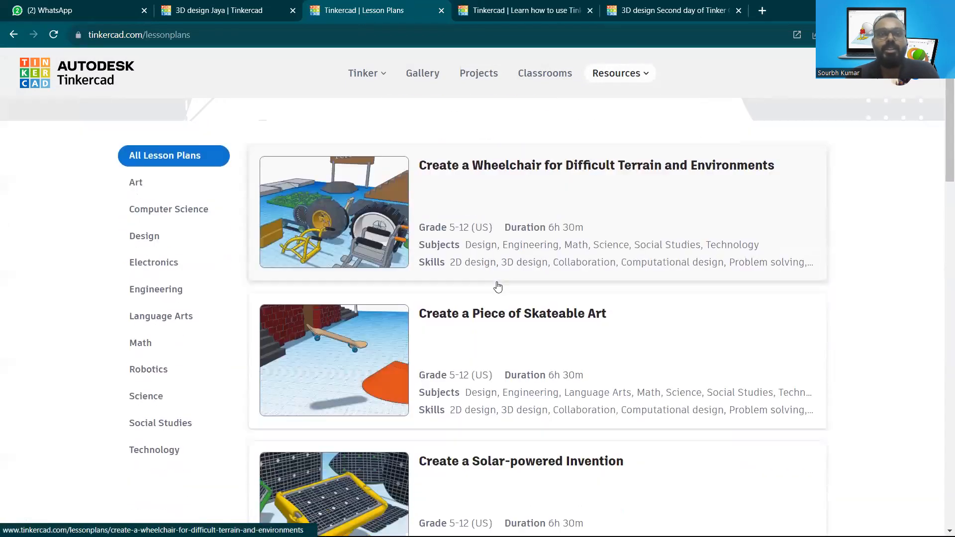
pyautogui.scroll(2, 542, 208)
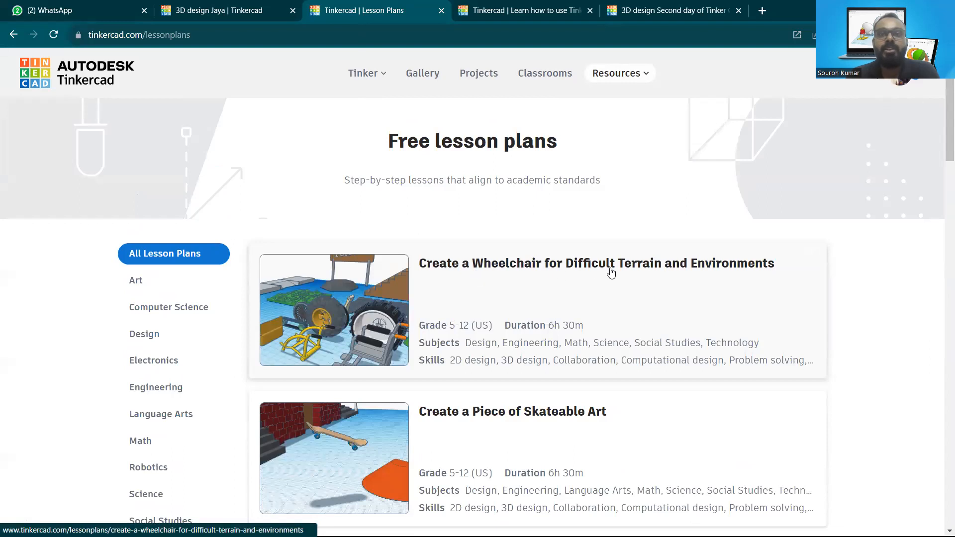
pyautogui.scroll(-3, 696, 199)
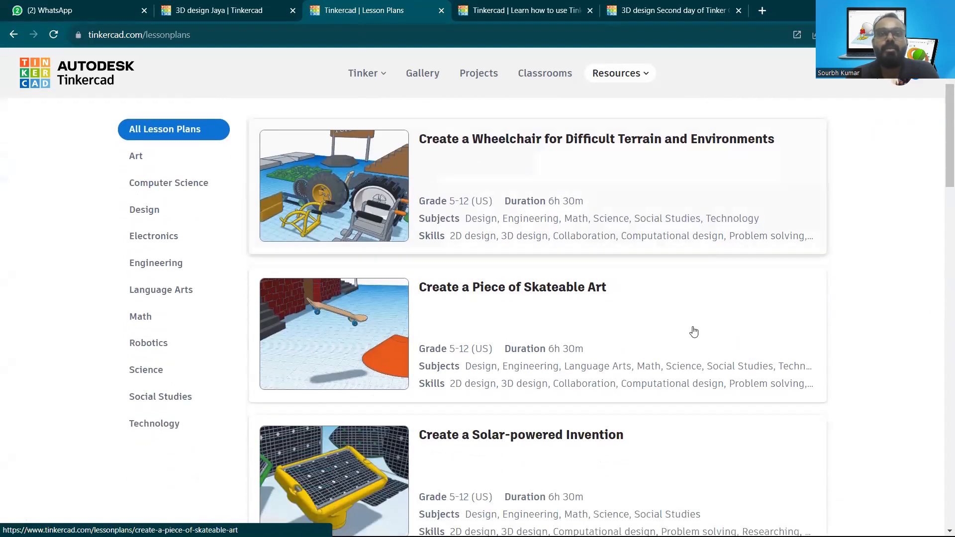
pyautogui.scroll(-1, 597, 273)
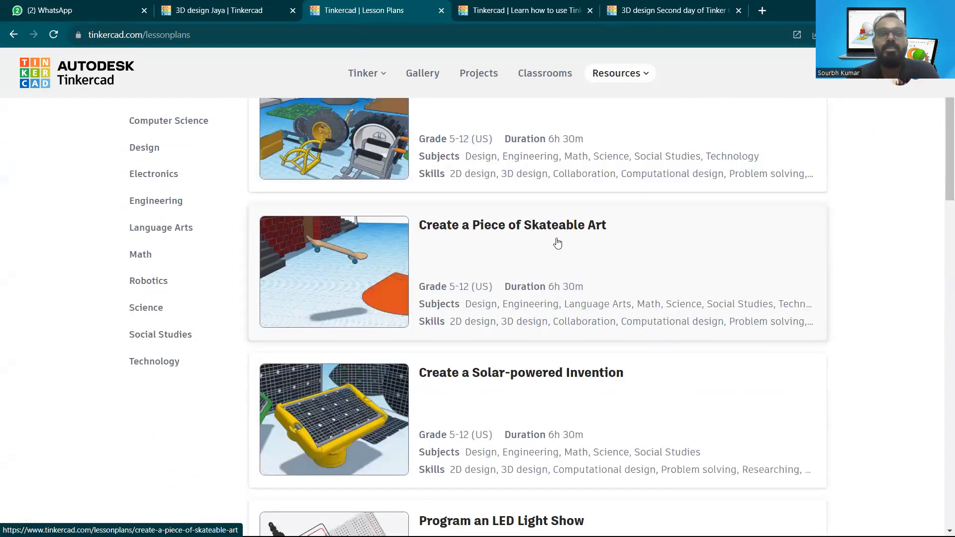
pyautogui.scroll(-1, 607, 327)
pyautogui.scroll(-4, 536, 140)
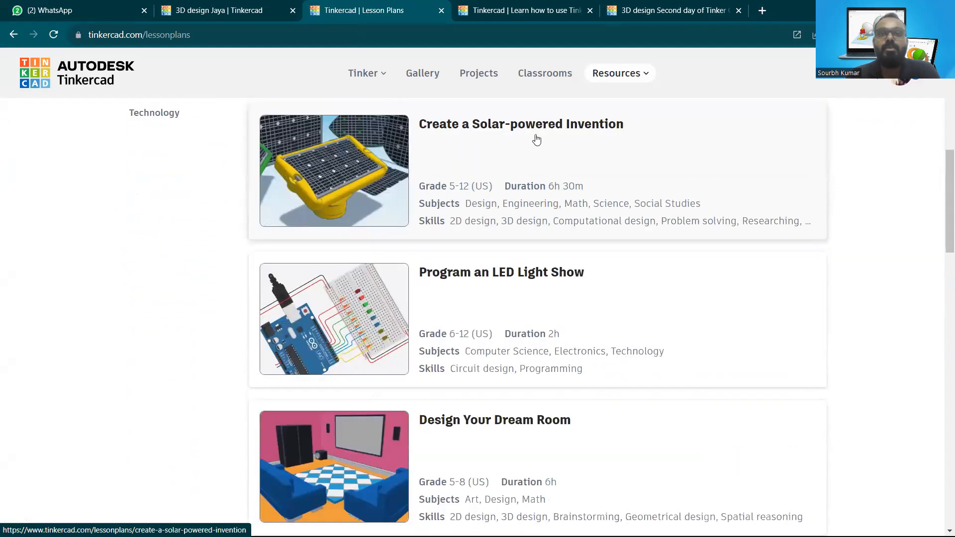
pyautogui.scroll(-1, 607, 311)
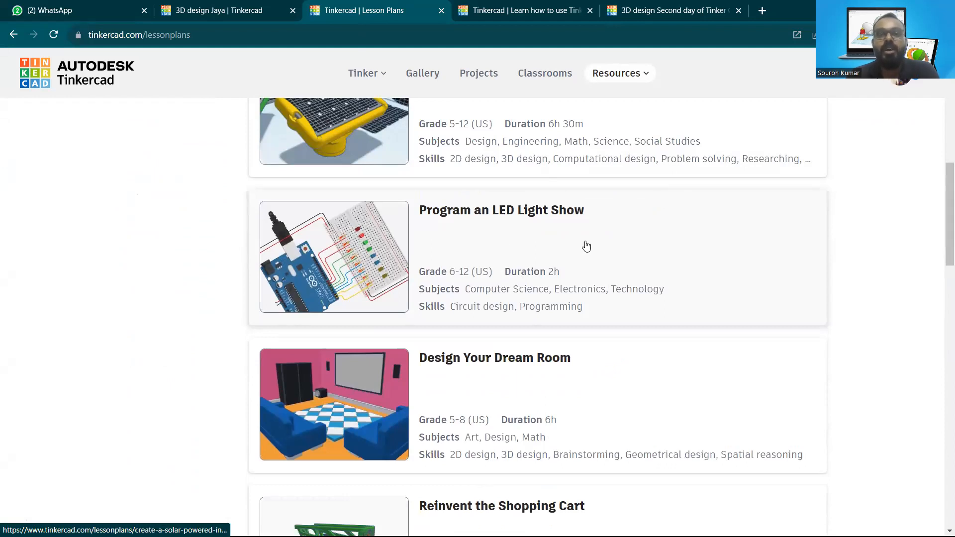
pyautogui.scroll(-3, 586, 245)
pyautogui.scroll(-4, 594, 249)
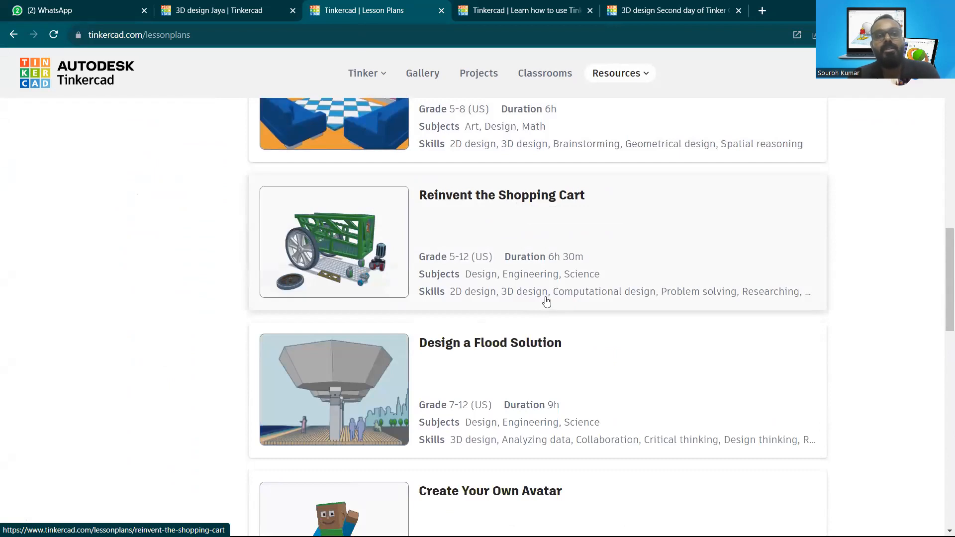
# Step: Look through the lesson plans around Reinvent the Shopping Cart, Design a Flood Solution and Create Your Own Avatar
pyautogui.scroll(-1, 579, 386)
pyautogui.scroll(-1, 579, 386)
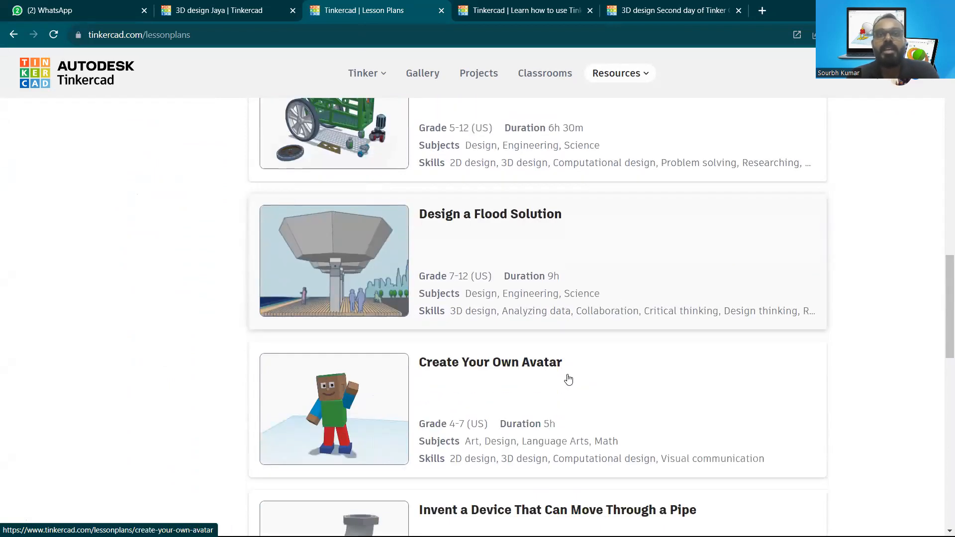
pyautogui.scroll(-6, 554, 364)
pyautogui.scroll(8, 552, 367)
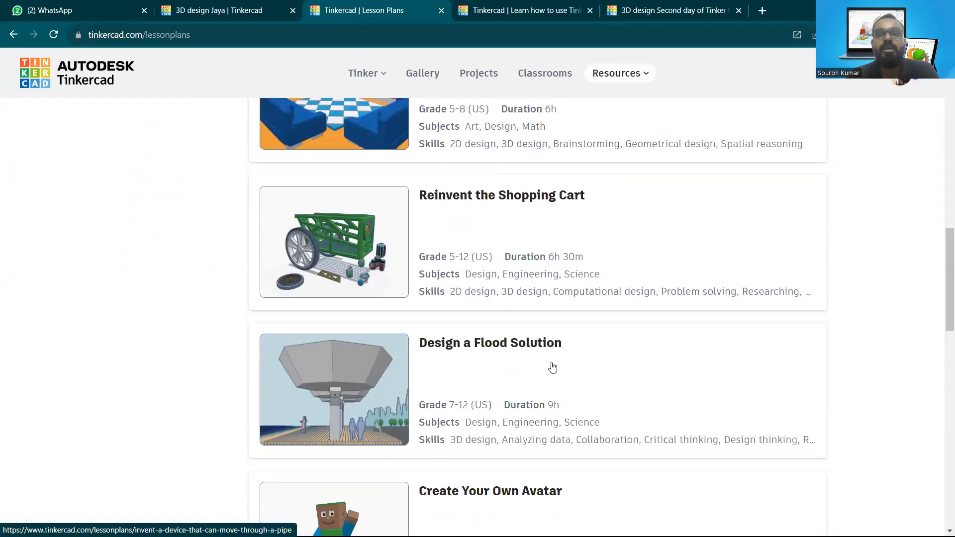
pyautogui.scroll(-1, 551, 367)
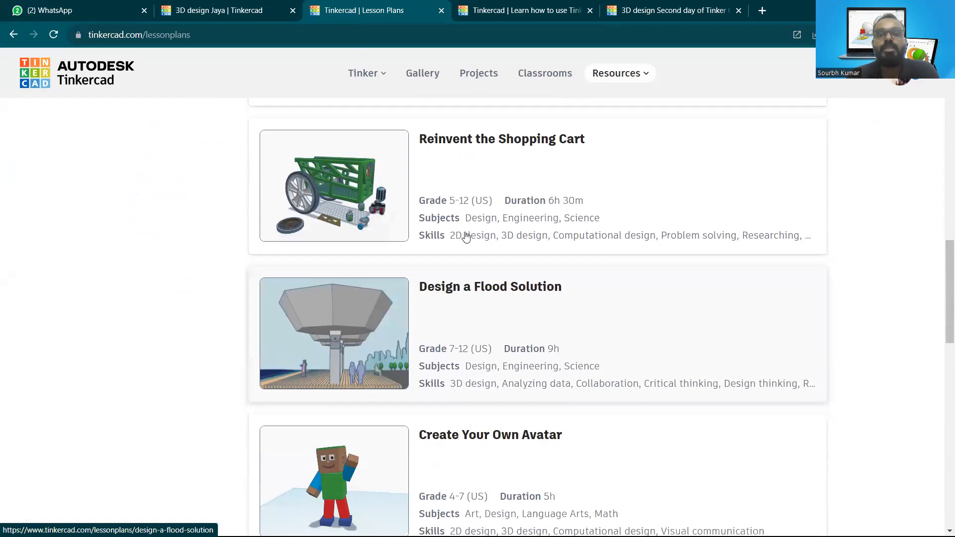
# Step: Switch to the Learning Center tab and review the full set of Learn 3D Design starter projects
pyautogui.click(594, 5)
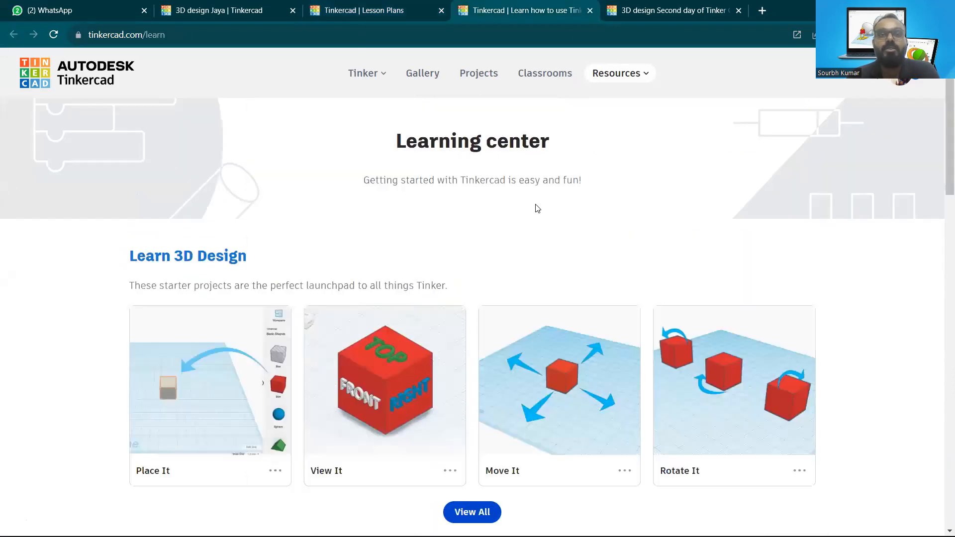
pyautogui.scroll(-2, 501, 202)
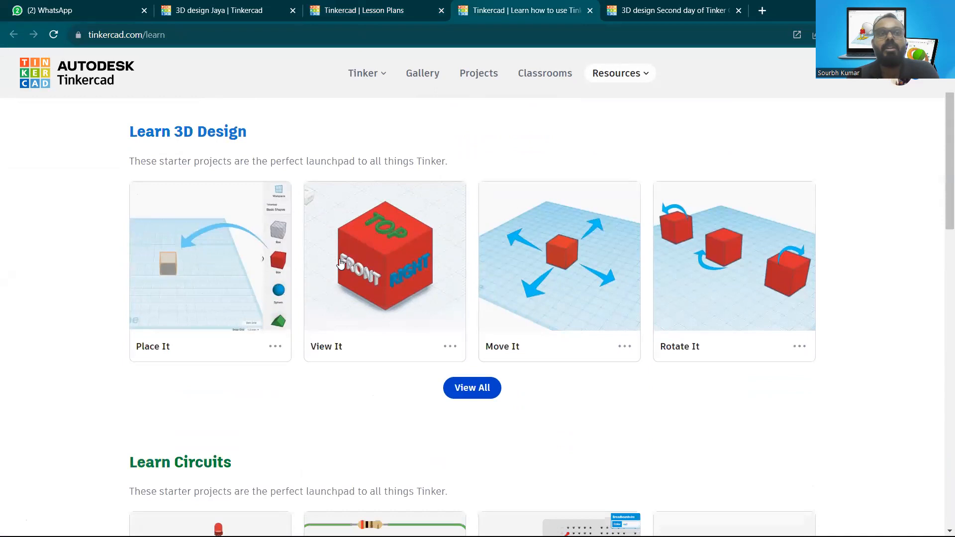
pyautogui.scroll(2, 486, 269)
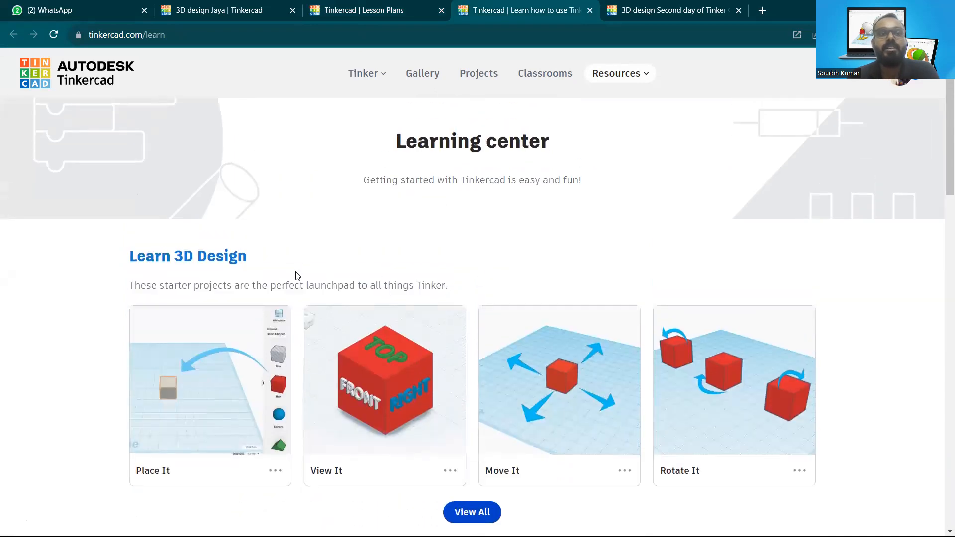
pyautogui.scroll(-2, 297, 275)
pyautogui.moveTo(139, 128); pyautogui.dragTo(284, 148)
pyautogui.click(283, 148)
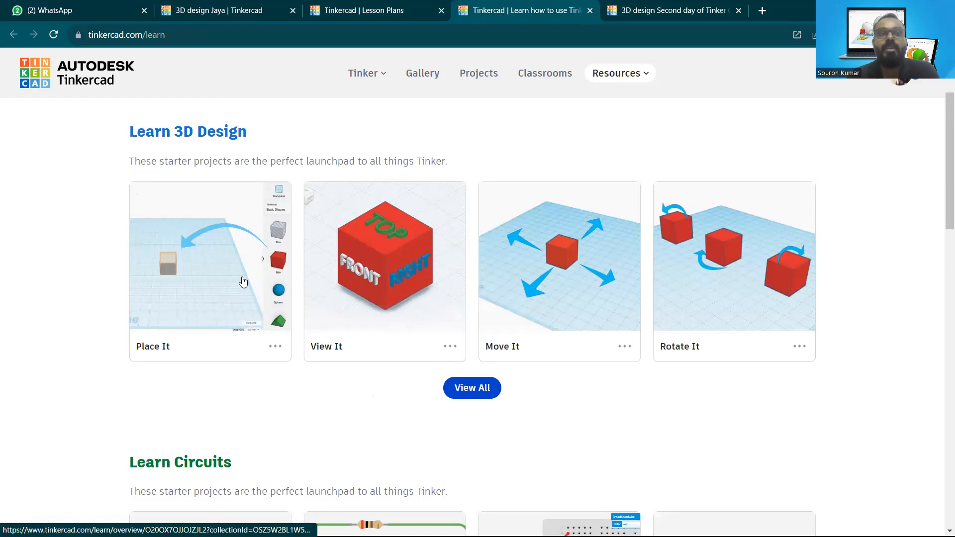
pyautogui.click(472, 387)
pyautogui.scroll(-2, 256, 273)
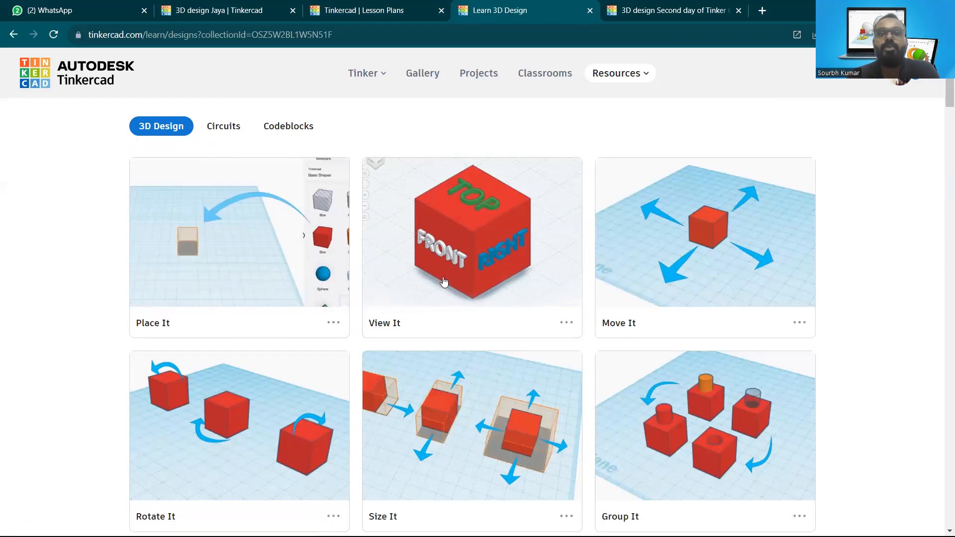
pyautogui.scroll(-2, 616, 318)
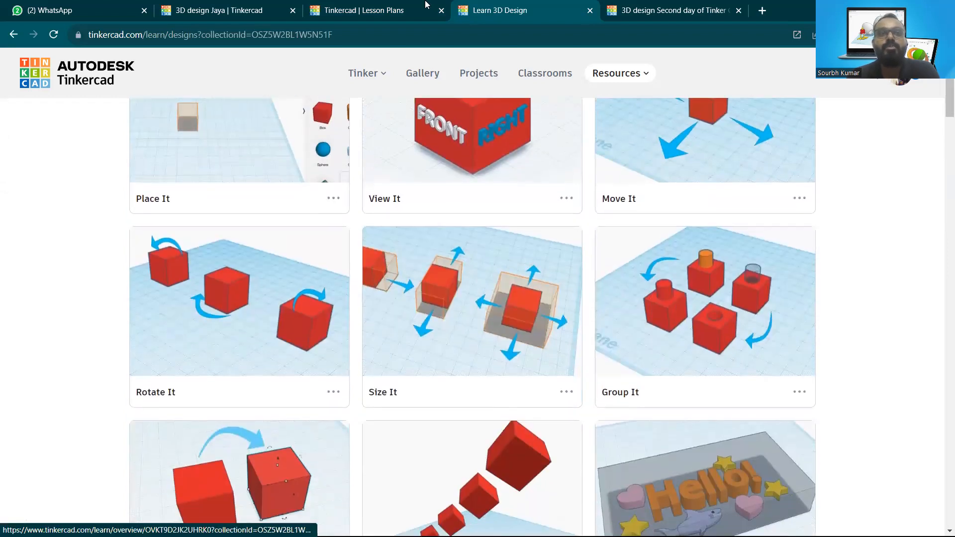
pyautogui.click(426, 3)
pyautogui.click(215, 7)
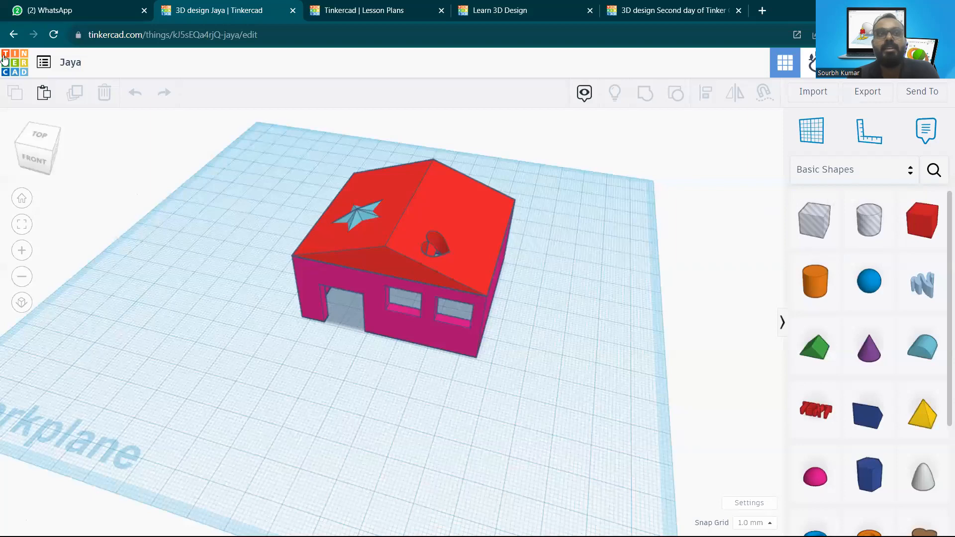
pyautogui.moveTo(144, 35); pyautogui.dragTo(481, 68)
pyautogui.press('BackSpace')
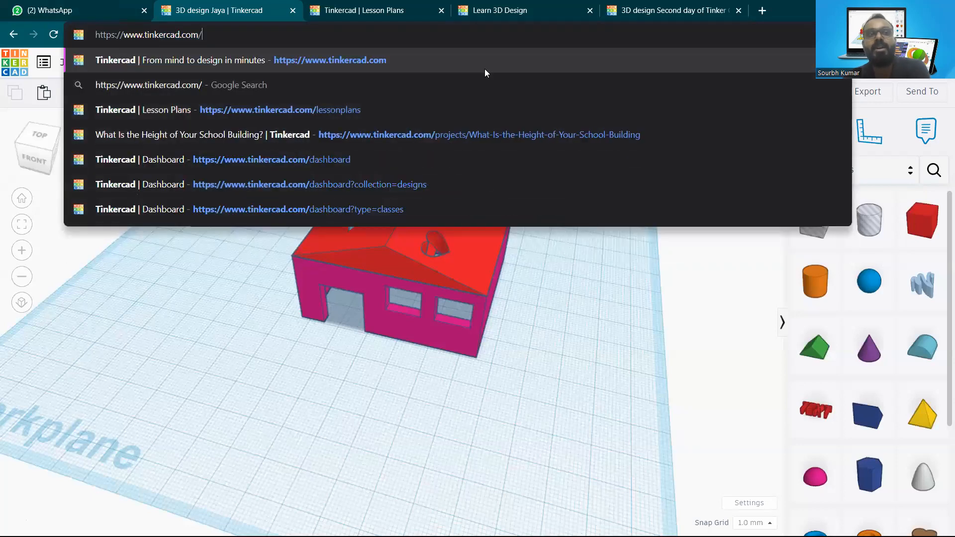
pyautogui.press('Return')
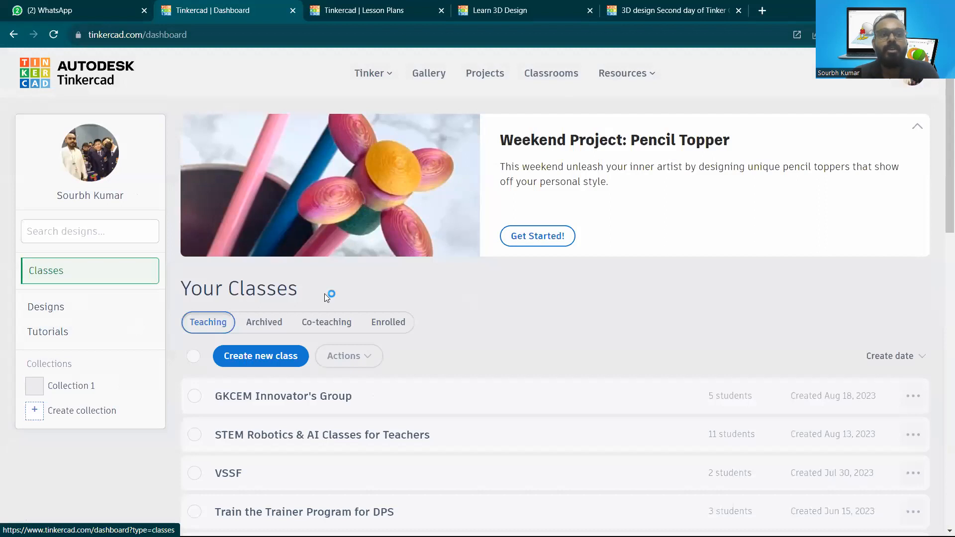
# Step: Open the STEM Robotics & AI Classes for Teachers class and start a new 3D design from its activities
pyautogui.click(296, 443)
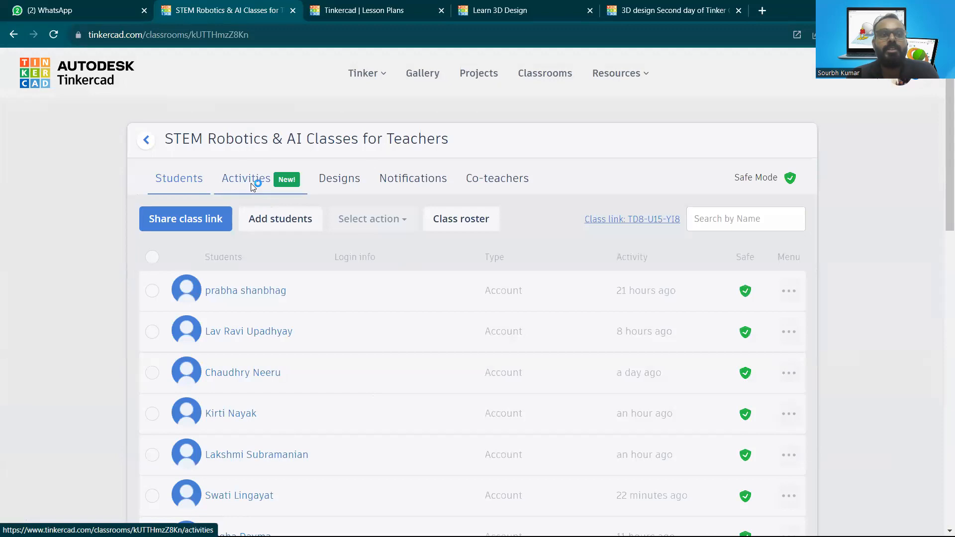
pyautogui.click(252, 187)
pyautogui.click(247, 323)
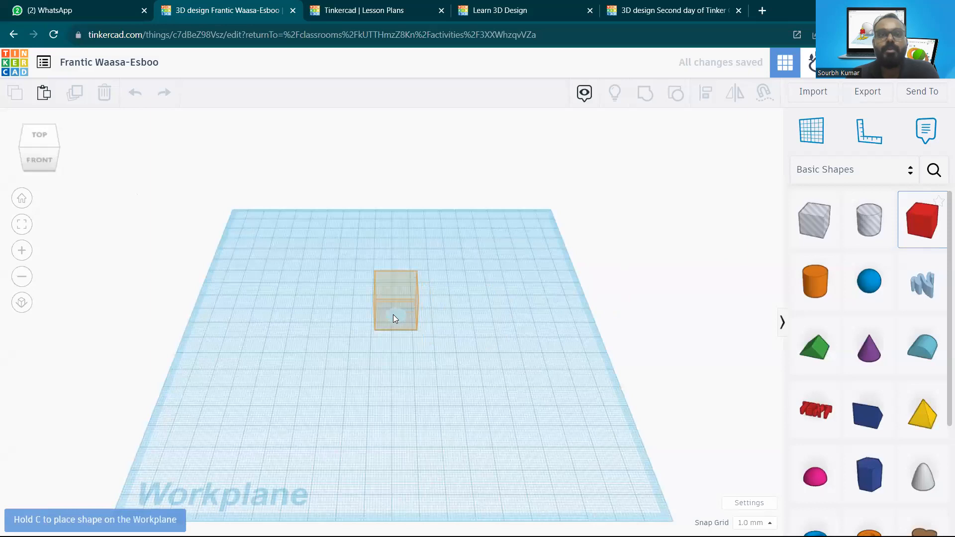
# Step: Place a red box on the workplane and a text shape on its top face
pyautogui.click(393, 315)
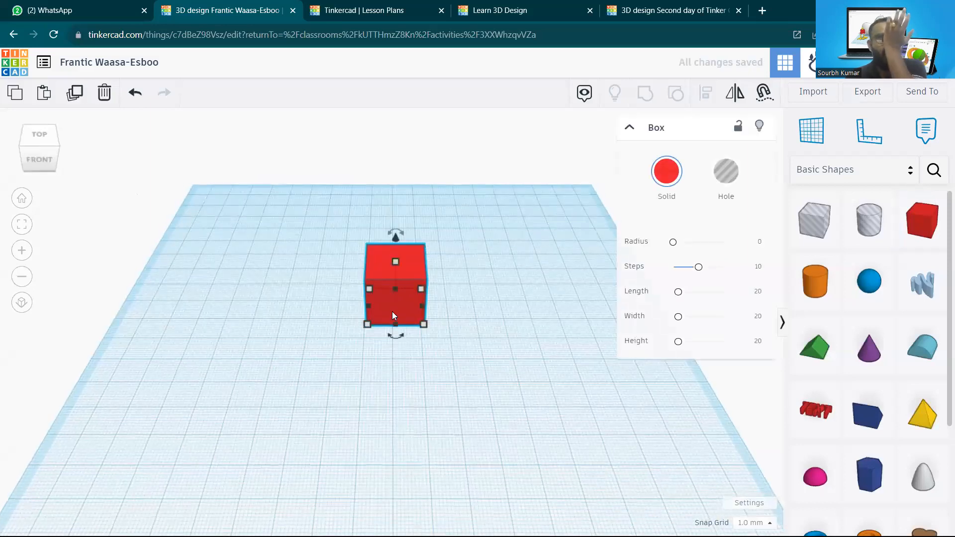
pyautogui.click(476, 278)
pyautogui.scroll(-3, 870, 348)
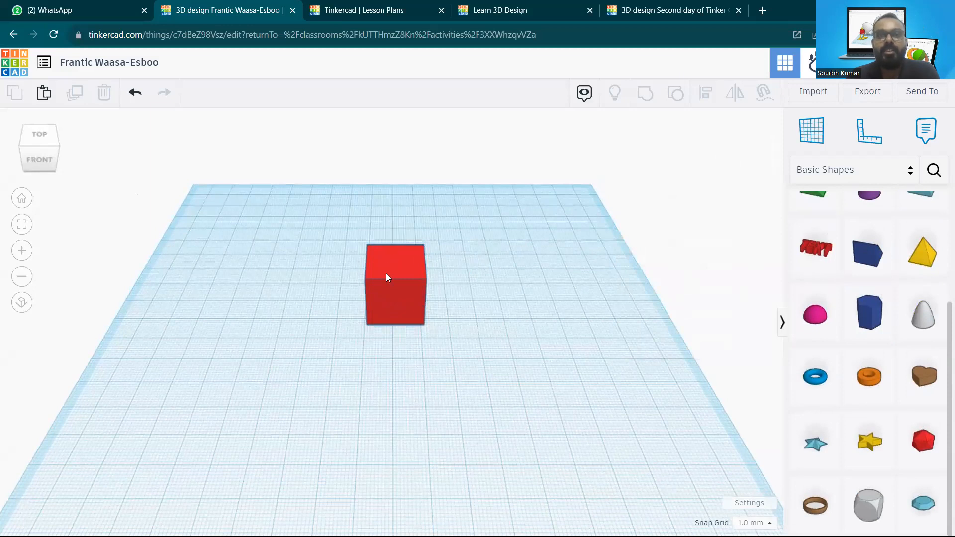
pyautogui.moveTo(812, 253); pyautogui.dragTo(400, 262)
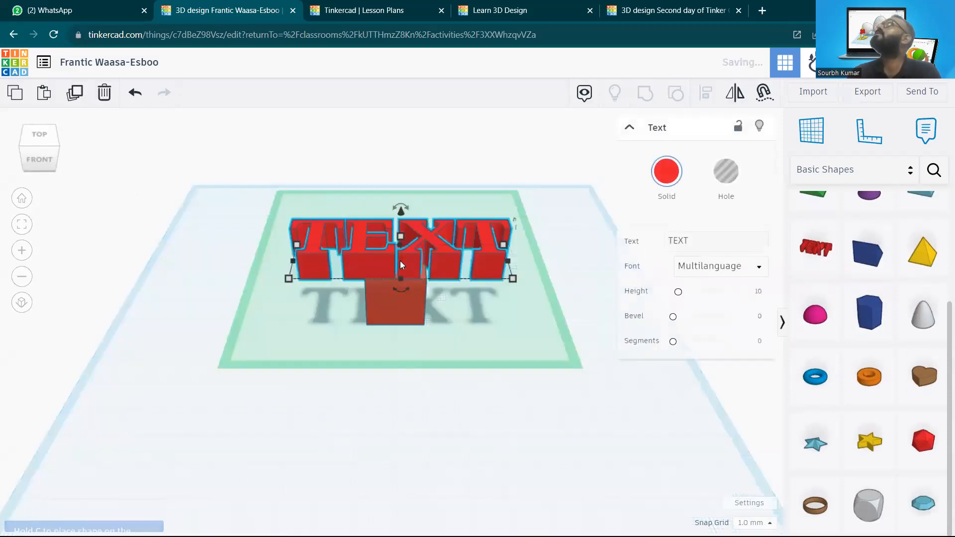
# Step: Shrink the text shape on top of the box and change its text to 1
pyautogui.moveTo(513, 282); pyautogui.dragTo(420, 257)
pyautogui.moveTo(738, 235); pyautogui.dragTo(631, 234)
pyautogui.click(731, 239)
pyautogui.write('7')
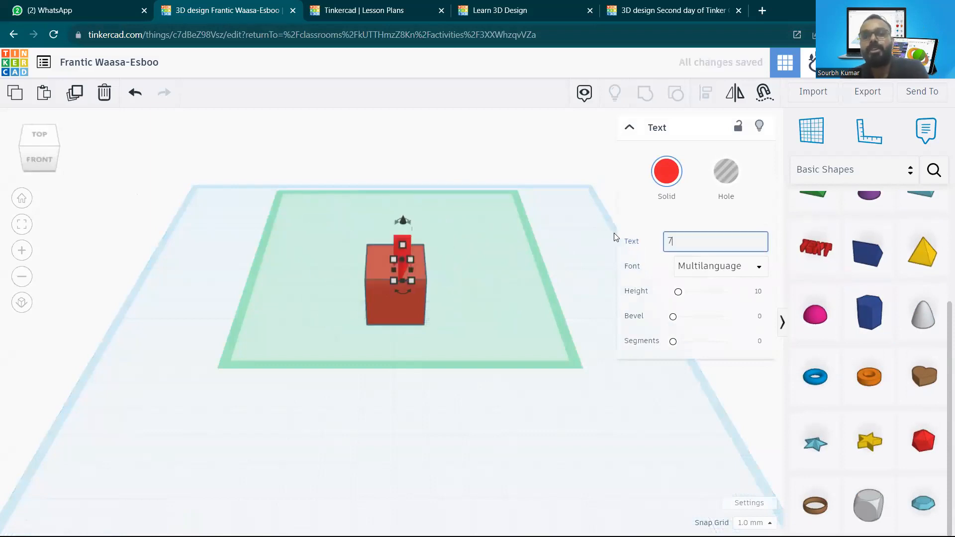
pyautogui.press('BackSpace')
pyautogui.write('1')
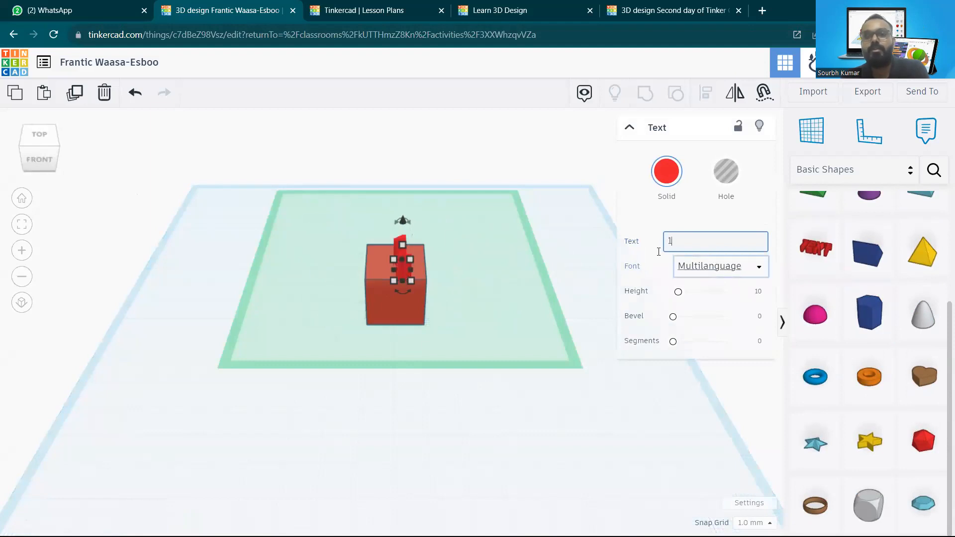
pyautogui.click(465, 231)
# Step: Center the number 1 on the box in both horizontal directions with Align
pyautogui.moveTo(382, 249)
pyautogui.mouseDown(button='right')
pyautogui.moveTo(535, 297)
pyautogui.moveTo(677, 251)
pyautogui.moveTo(544, 268)
pyautogui.moveTo(393, 241)
pyautogui.mouseUp(button='right')
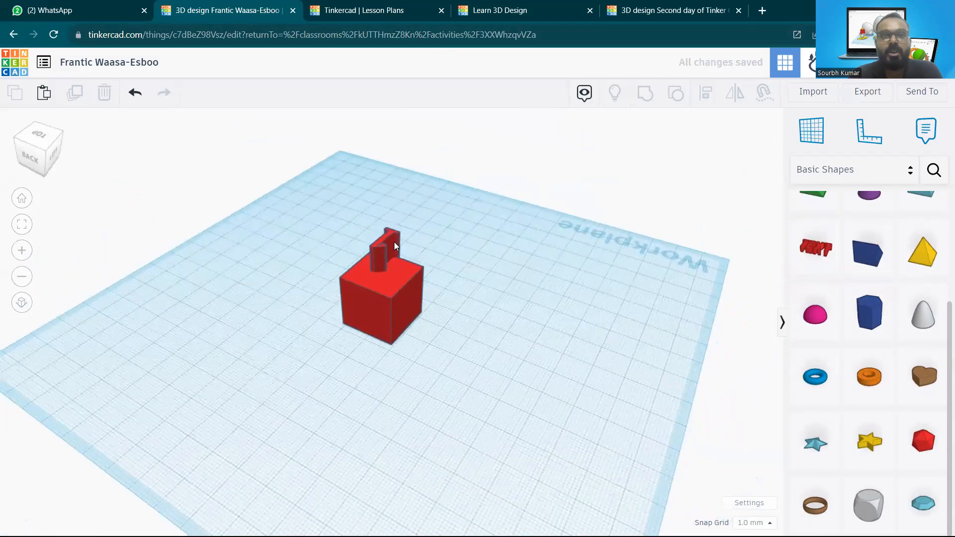
pyautogui.click(379, 258)
pyautogui.moveTo(462, 288); pyautogui.dragTo(502, 254, button='right')
pyautogui.moveTo(479, 219); pyautogui.dragTo(318, 306)
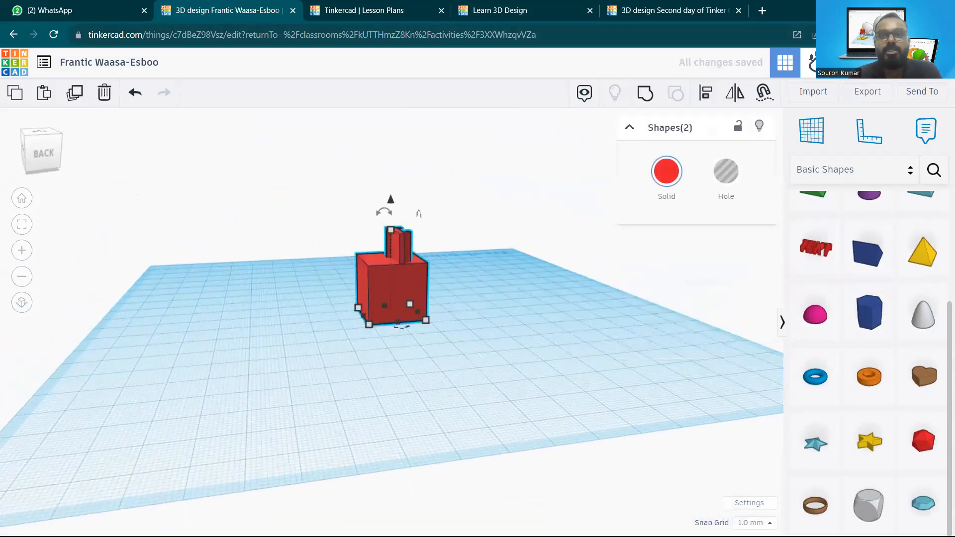
pyautogui.click(703, 94)
pyautogui.click(402, 328)
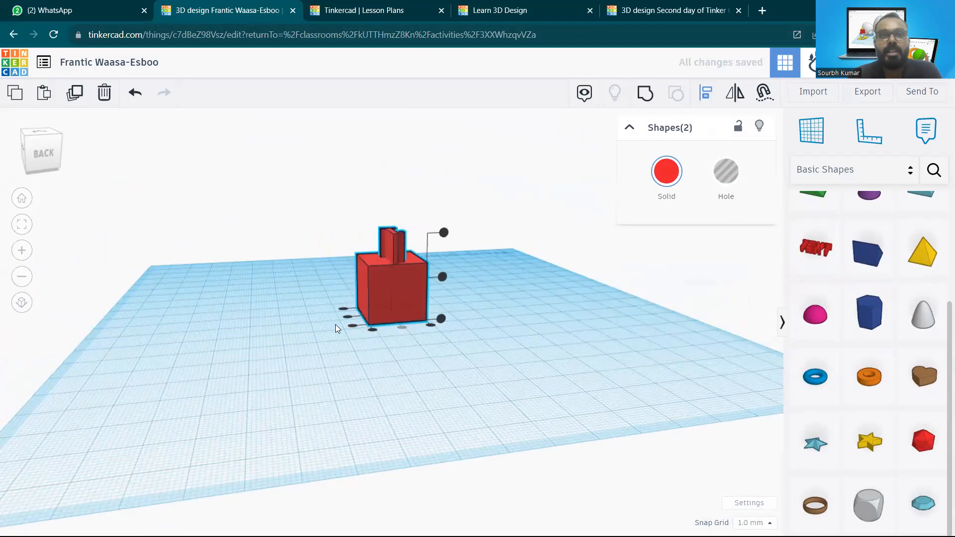
pyautogui.click(345, 315)
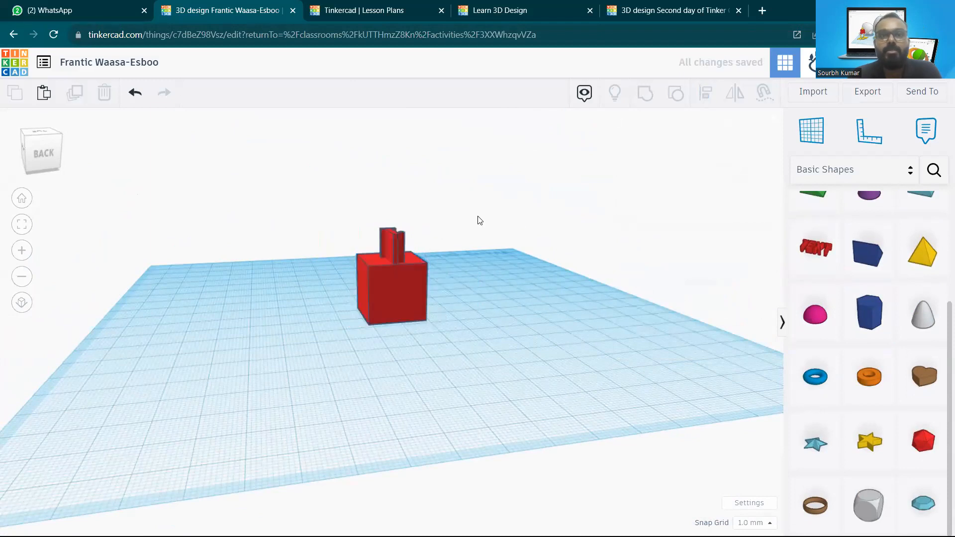
pyautogui.moveTo(479, 220); pyautogui.dragTo(325, 336)
pyautogui.click(703, 95)
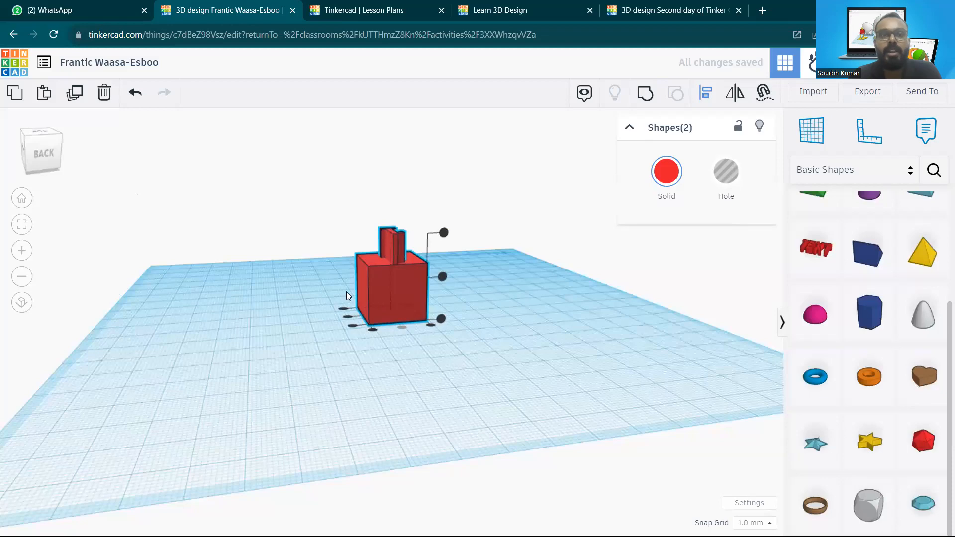
pyautogui.click(350, 317)
# Step: Try aligning the number and the box vertically at mid-height and at the top, and undo both alignments
pyautogui.moveTo(392, 324); pyautogui.dragTo(454, 292, button='right')
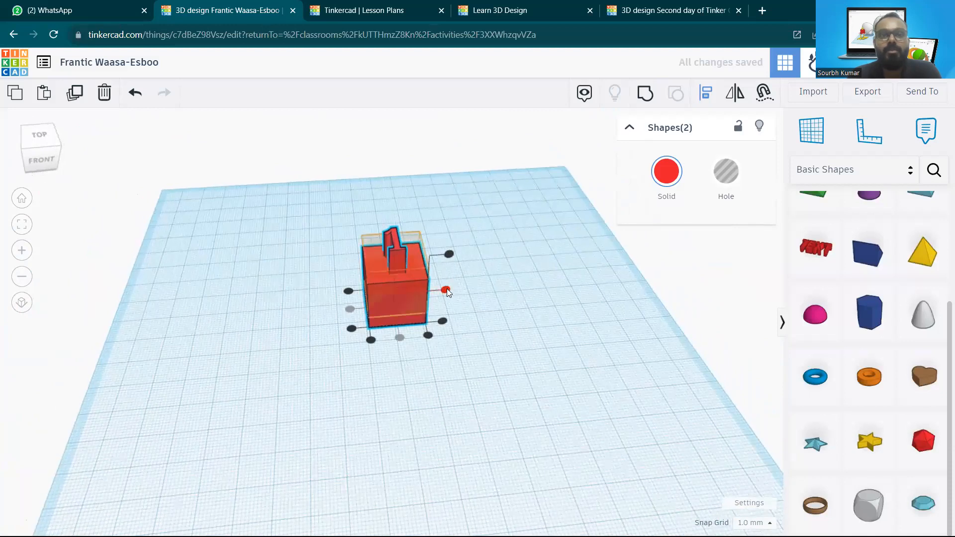
pyautogui.click(447, 290)
pyautogui.click(448, 269)
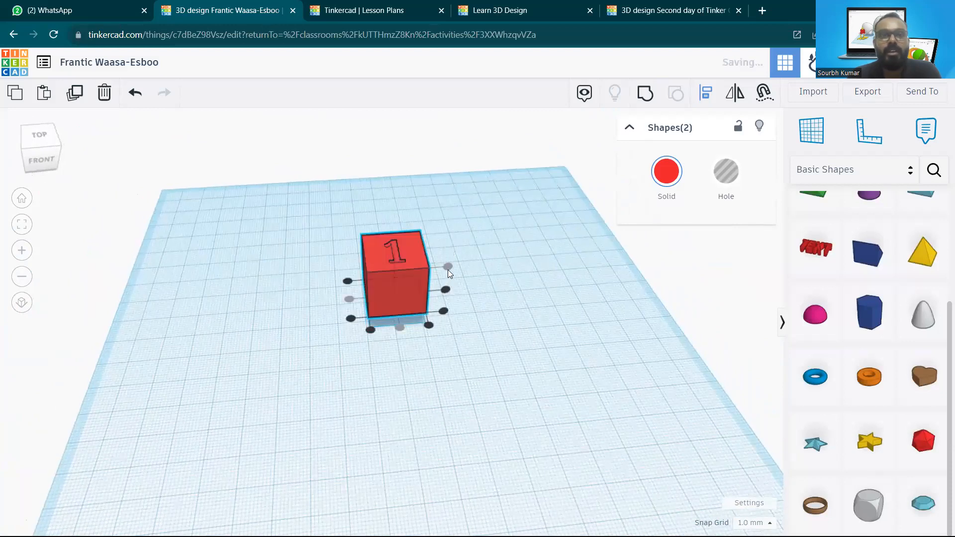
pyautogui.hotkey('ctrl', 'z')
pyautogui.hotkey('ctrl', 'z')
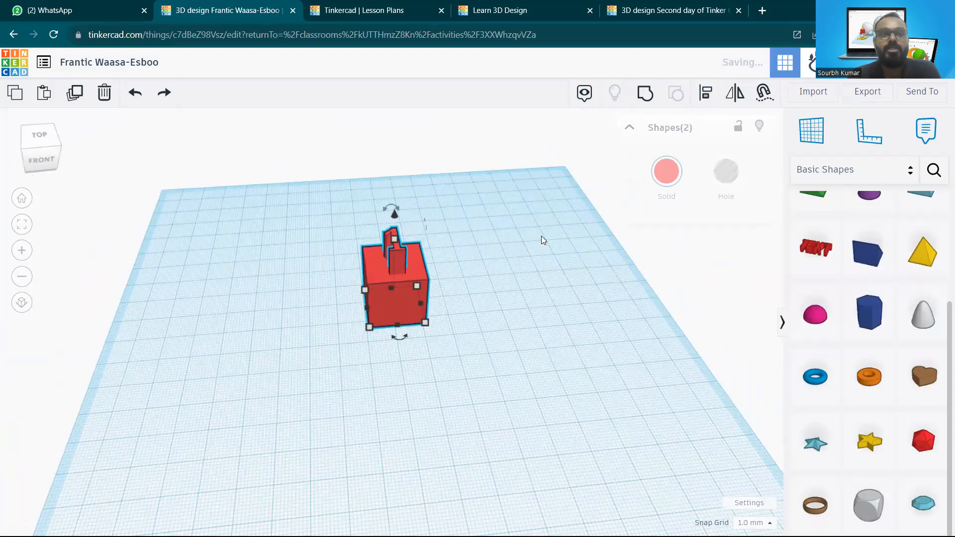
pyautogui.click(492, 201)
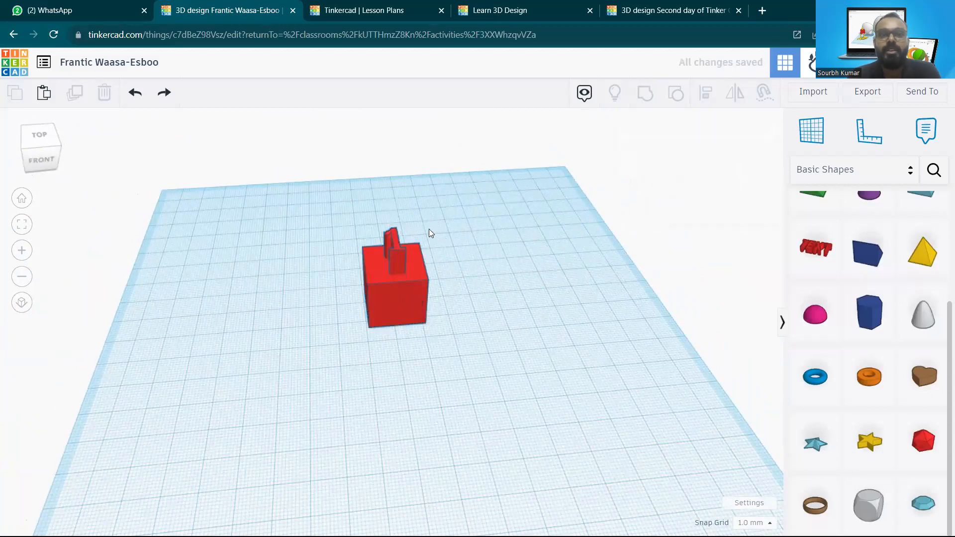
# Step: Lower the number 1 by 6 mm so it sinks into the box's top face
pyautogui.click(393, 240)
pyautogui.scroll(5, 399, 256)
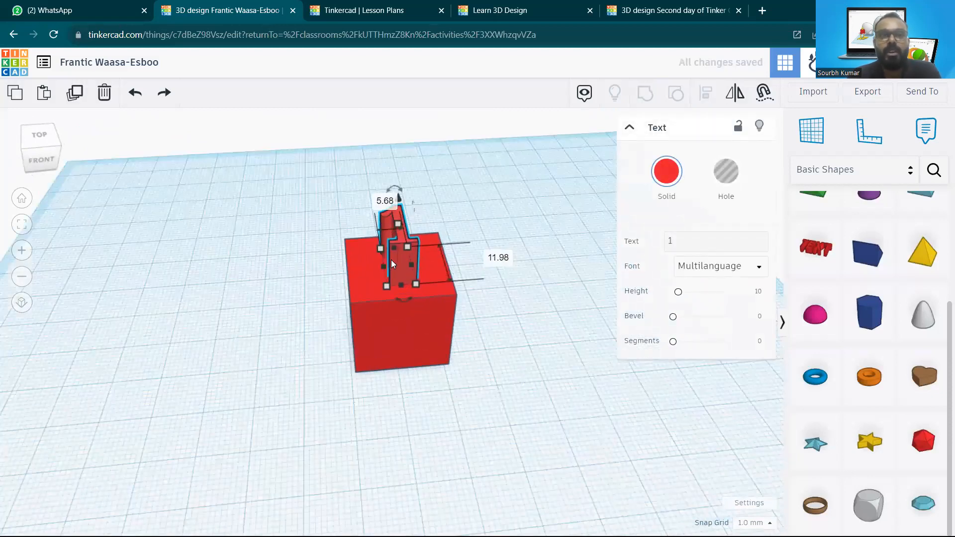
pyautogui.scroll(-5, 415, 150)
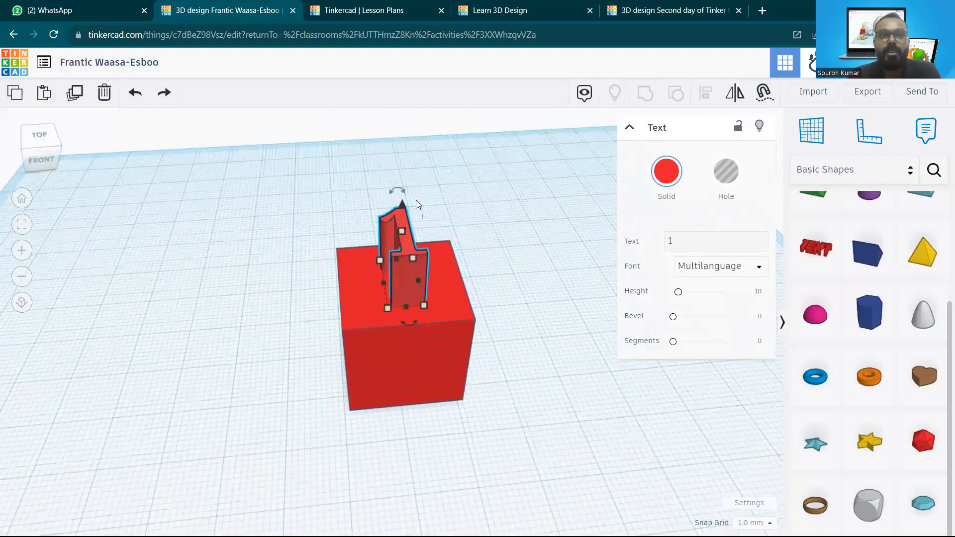
pyautogui.moveTo(401, 204); pyautogui.dragTo(396, 238)
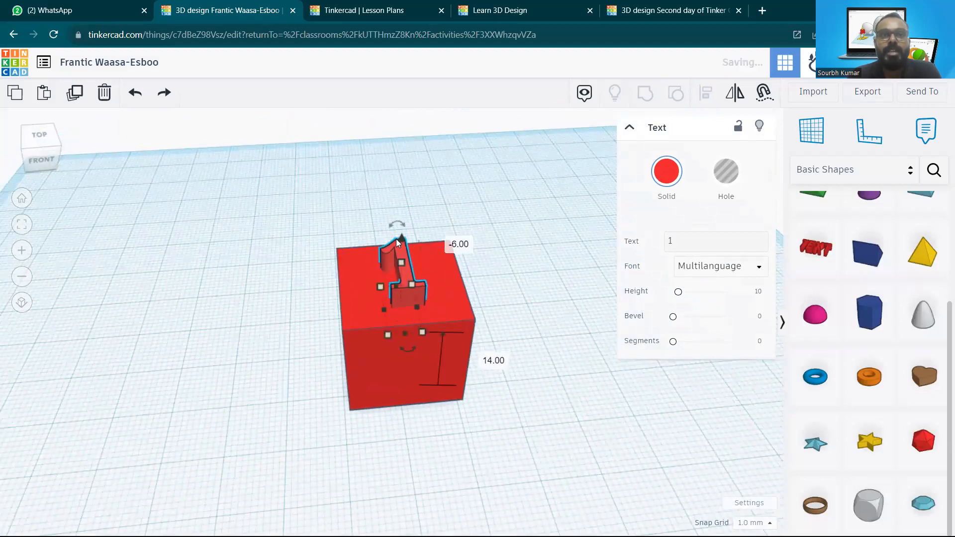
pyautogui.click(514, 269)
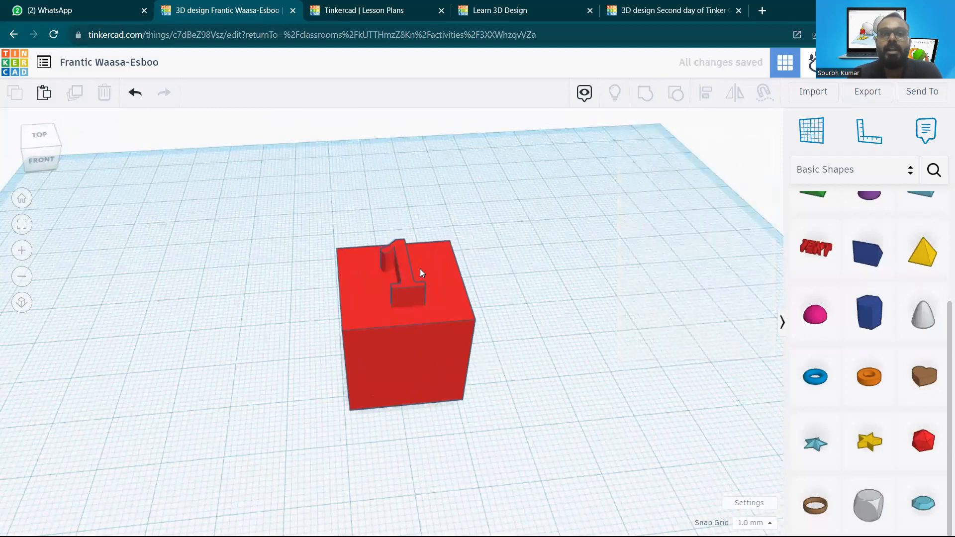
# Step: Turn the number 1 into a hole and group it with the box to engrave it into the top face
pyautogui.click(405, 264)
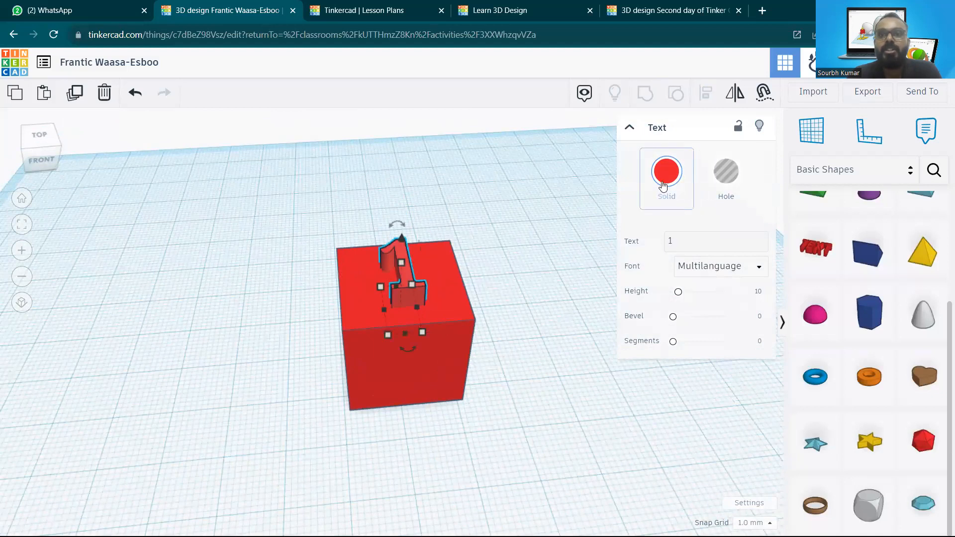
pyautogui.click(725, 194)
pyautogui.click(468, 286)
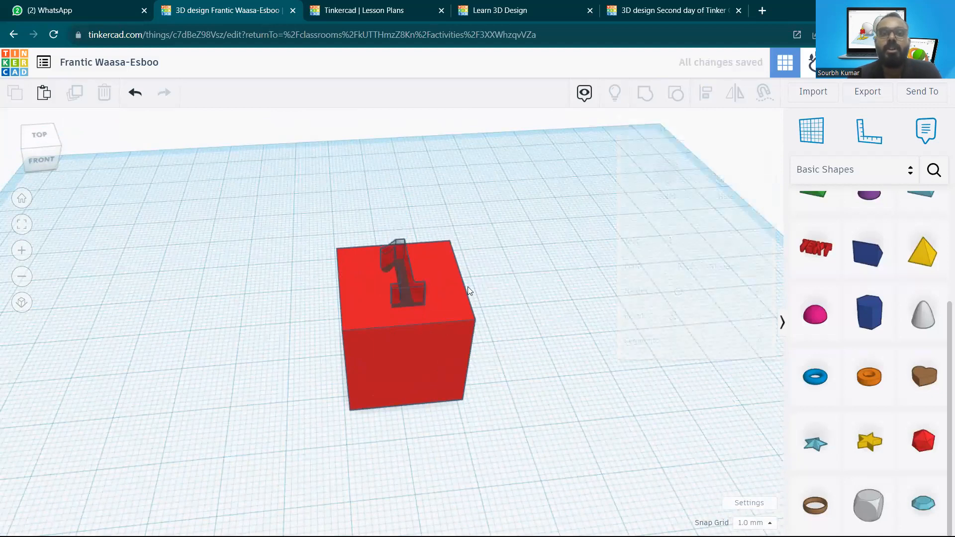
pyautogui.moveTo(497, 199); pyautogui.dragTo(240, 440)
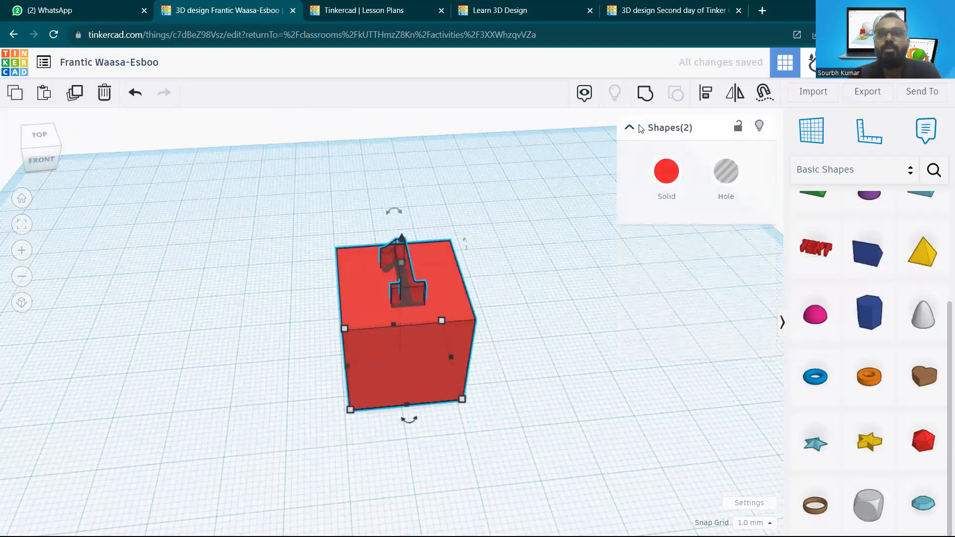
pyautogui.click(645, 94)
pyautogui.moveTo(510, 235); pyautogui.dragTo(491, 253, button='right')
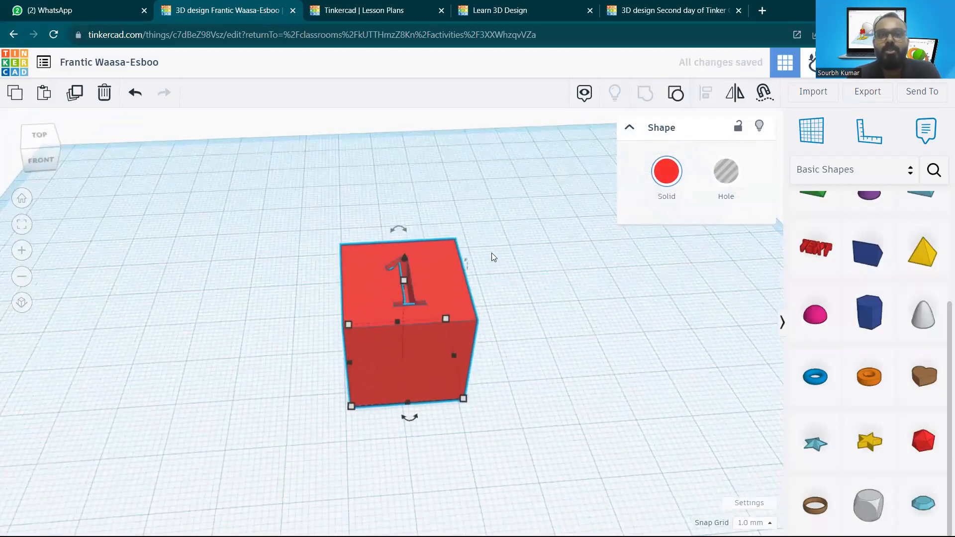
pyautogui.click(493, 268)
pyautogui.moveTo(459, 280); pyautogui.dragTo(436, 231, button='right')
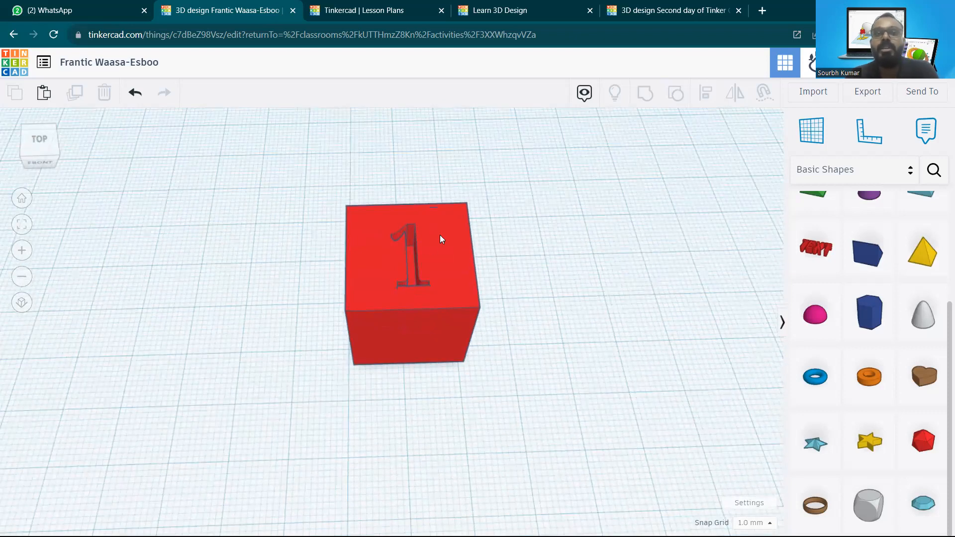
pyautogui.click(460, 244)
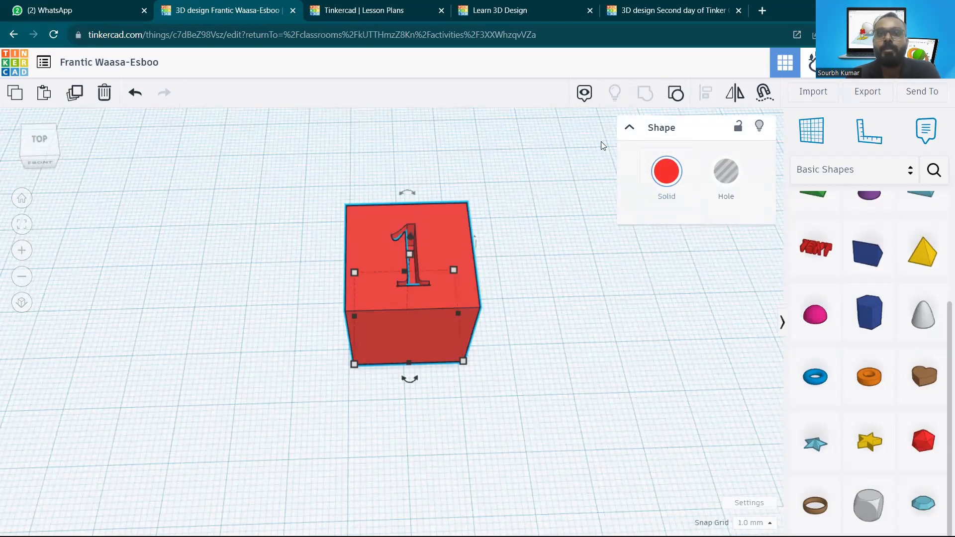
pyautogui.click(561, 226)
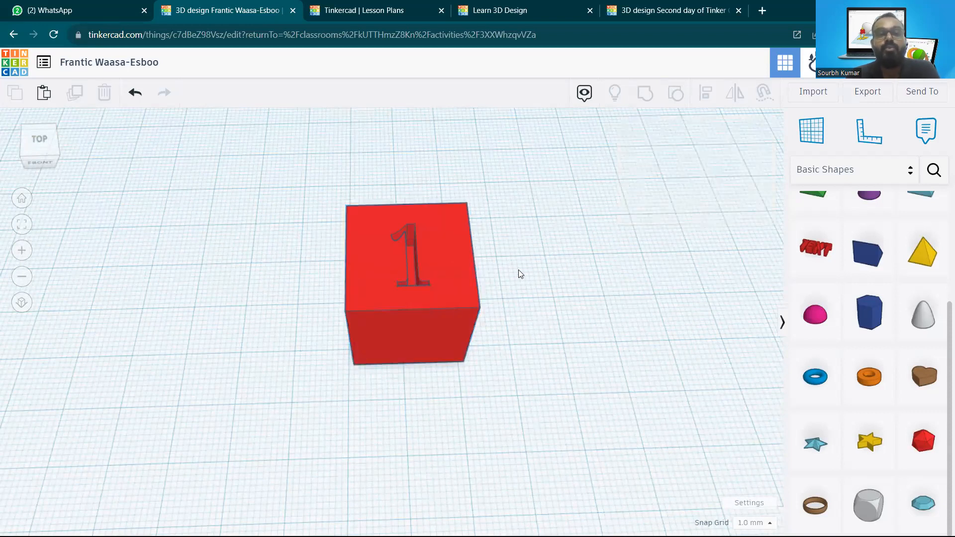
# Step: Ungroup the engraved box and round the red box's edges with a radius of 1.379
pyautogui.click(427, 241)
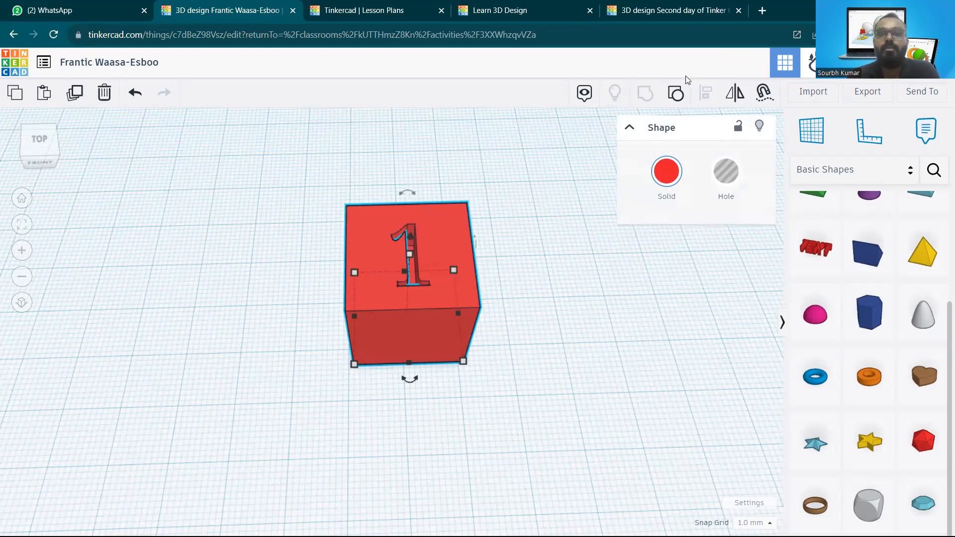
pyautogui.click(675, 94)
pyautogui.click(515, 254)
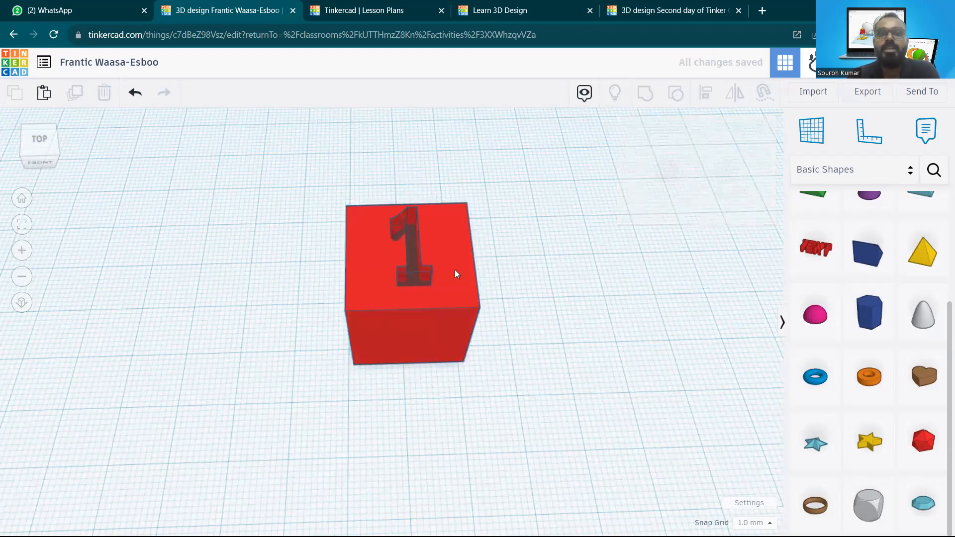
pyautogui.click(458, 250)
pyautogui.moveTo(469, 238); pyautogui.dragTo(567, 318, button='right')
pyautogui.moveTo(675, 245)
pyautogui.mouseDown()
pyautogui.moveTo(701, 245)
pyautogui.moveTo(681, 245)
pyautogui.mouseUp()
pyautogui.moveTo(460, 251); pyautogui.dragTo(398, 264, button='right')
pyautogui.moveTo(680, 244); pyautogui.dragTo(675, 245)
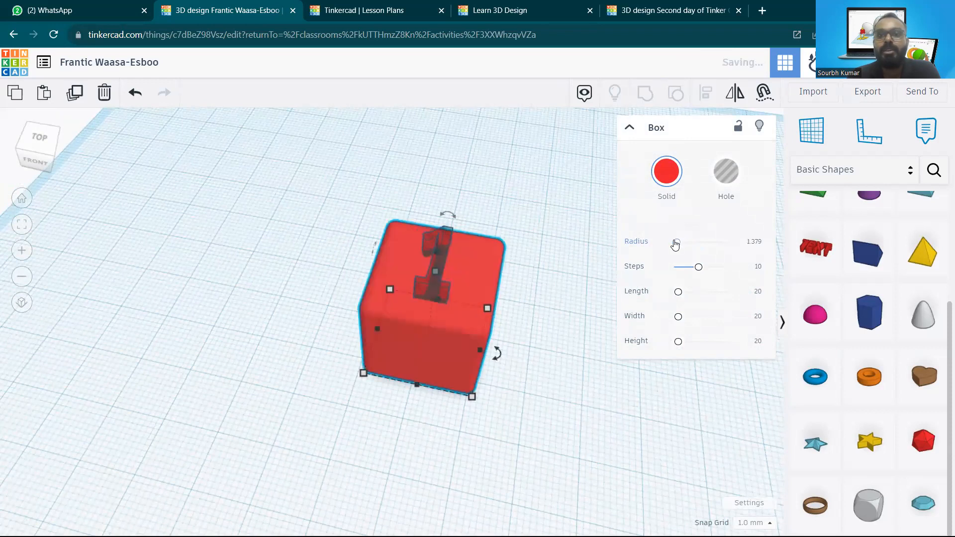
pyautogui.click(559, 254)
pyautogui.moveTo(559, 254)
pyautogui.mouseDown(button='right')
pyautogui.moveTo(466, 263)
pyautogui.moveTo(521, 296)
pyautogui.moveTo(492, 277)
pyautogui.moveTo(549, 261)
pyautogui.mouseUp(button='right')
# Step: Group the rounded box with the number 1 hole to cut the engraving again
pyautogui.moveTo(540, 218); pyautogui.dragTo(247, 420)
pyautogui.click(649, 94)
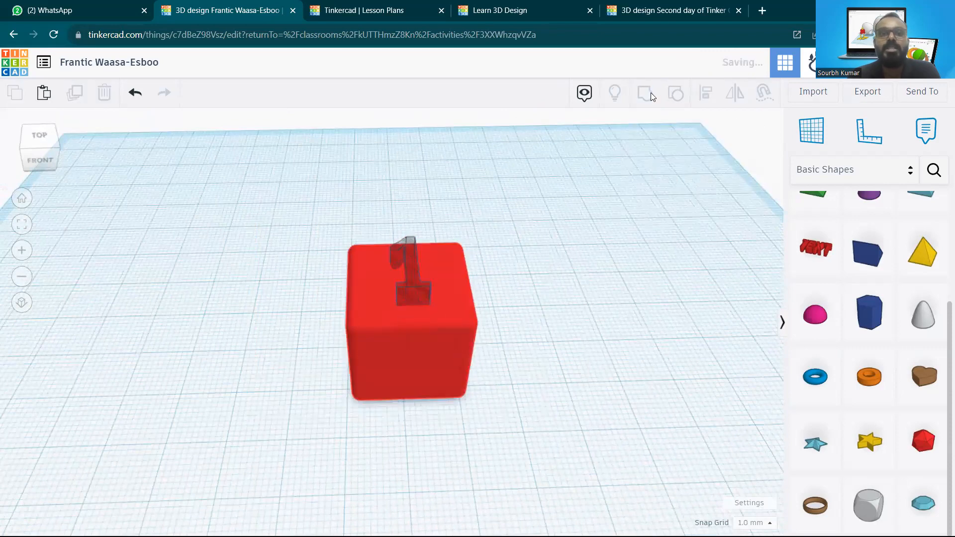
pyautogui.click(480, 295)
pyautogui.moveTo(479, 298); pyautogui.dragTo(573, 334, button='right')
pyautogui.scroll(-3, 459, 341)
pyautogui.moveTo(496, 297); pyautogui.dragTo(318, 408, button='right')
pyautogui.moveTo(423, 303); pyautogui.dragTo(508, 263, button='right')
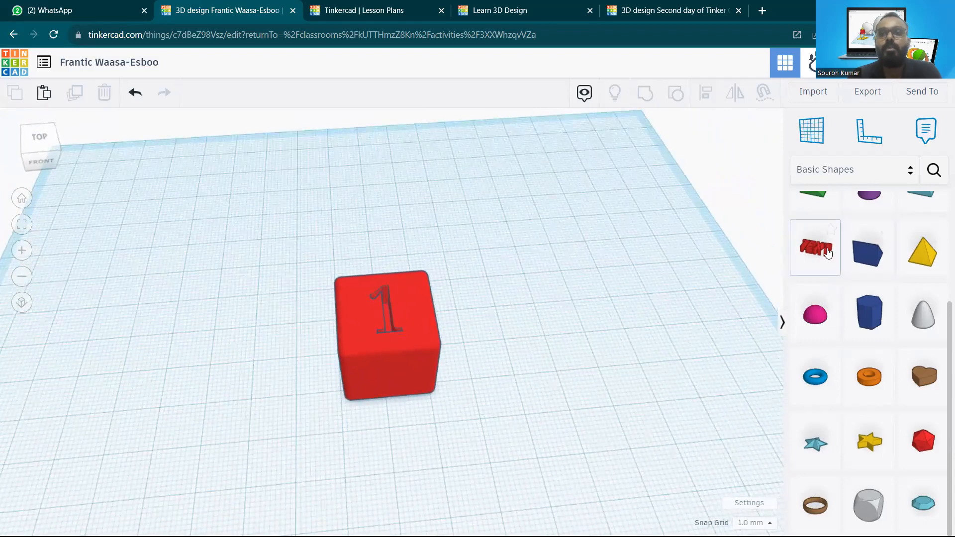
# Step: Place a Text shape on the box's right face and set its text to 2
pyautogui.moveTo(443, 399); pyautogui.dragTo(732, 283, button='right')
pyautogui.moveTo(815, 247); pyautogui.dragTo(472, 358)
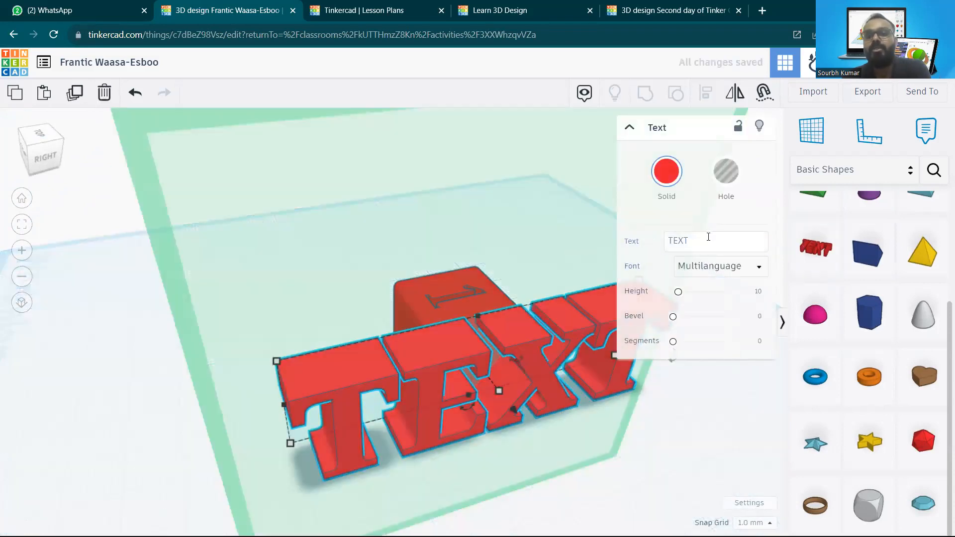
pyautogui.click(678, 241)
pyautogui.write('2')
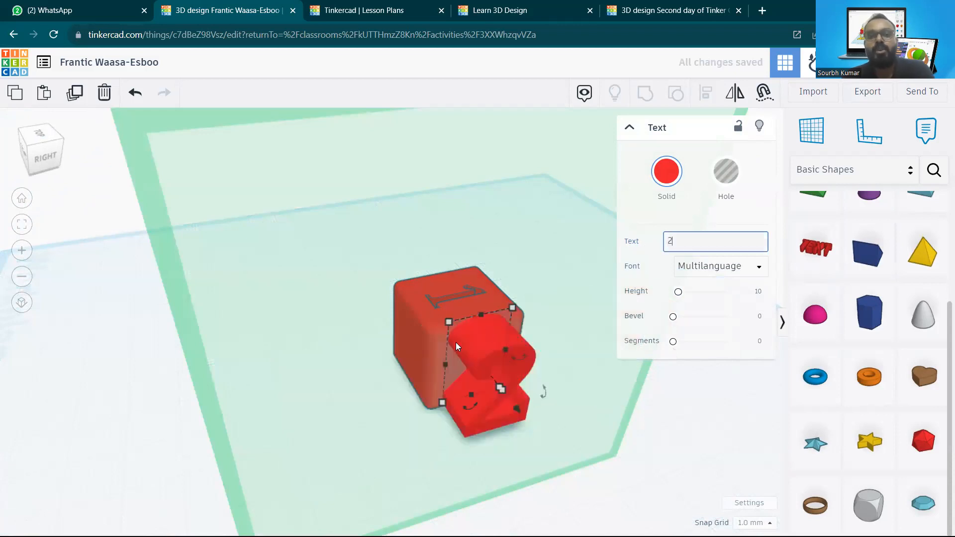
# Step: Shrink the number 2 to about 6.5 by 9.3 mm, centre it on the right face by eye and sink it into the box
pyautogui.moveTo(447, 324); pyautogui.dragTo(472, 362)
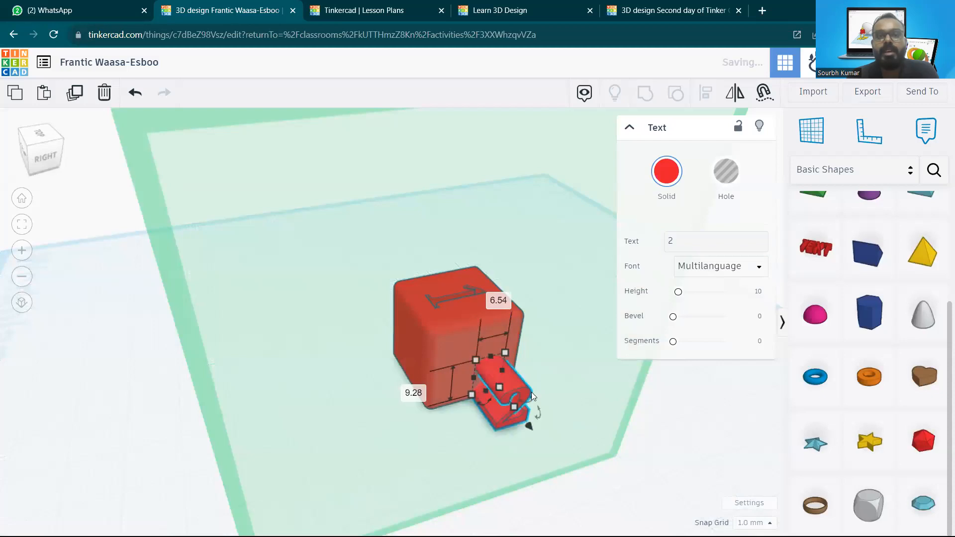
pyautogui.moveTo(565, 384); pyautogui.dragTo(480, 341, button='right')
pyautogui.moveTo(494, 412); pyautogui.dragTo(480, 381)
pyautogui.moveTo(539, 427); pyautogui.dragTo(524, 335, button='right')
pyautogui.moveTo(516, 339); pyautogui.dragTo(480, 341)
pyautogui.click(513, 303)
pyautogui.moveTo(472, 316); pyautogui.dragTo(373, 316, button='right')
# Step: Try grouping the solid number 2 with the engraved box, and undo the grouping
pyautogui.moveTo(600, 303); pyautogui.dragTo(390, 430)
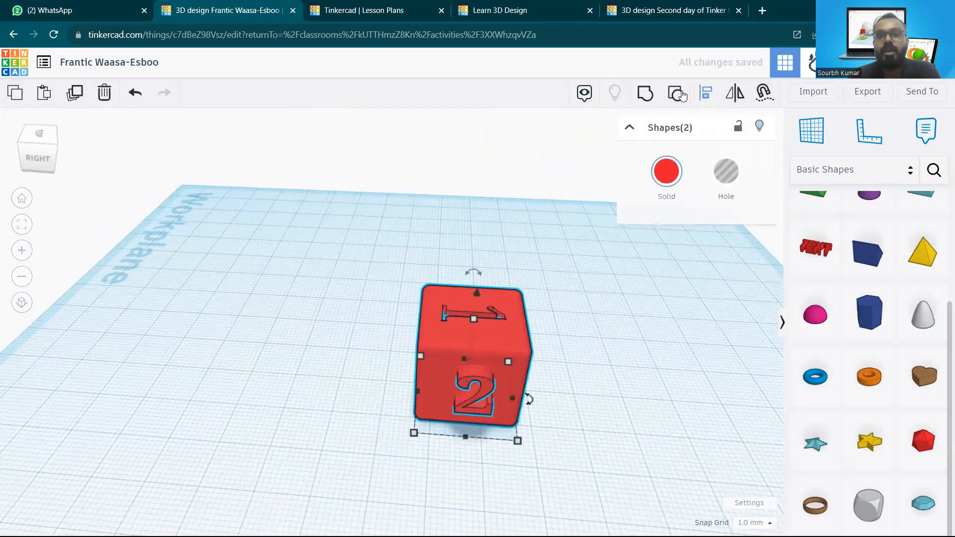
pyautogui.click(649, 94)
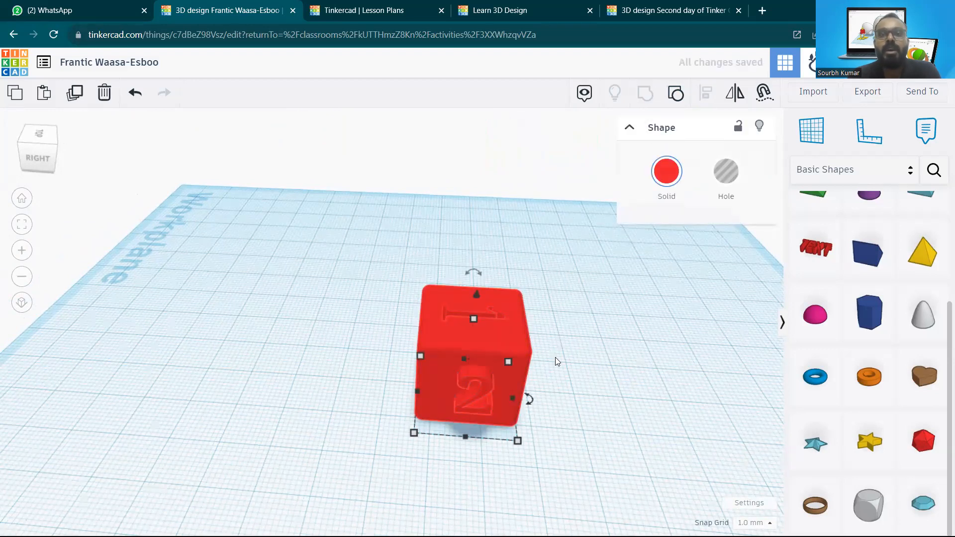
pyautogui.click(588, 353)
pyautogui.moveTo(536, 391); pyautogui.dragTo(568, 335, button='right')
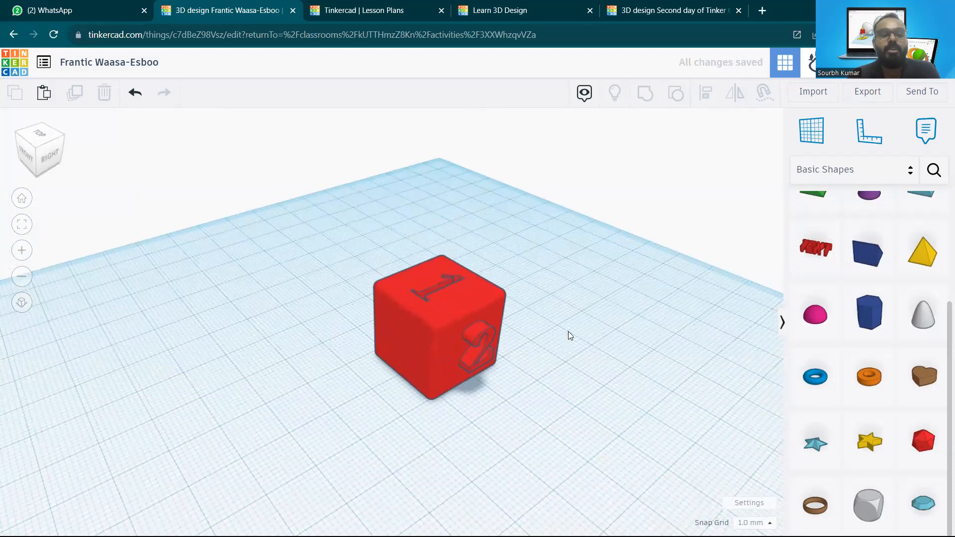
pyautogui.scroll(3, 476, 363)
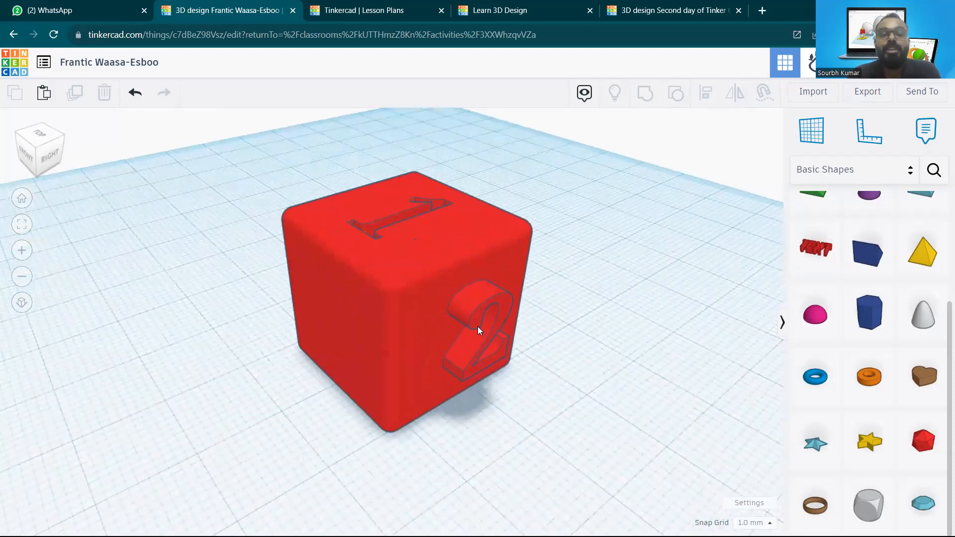
pyautogui.hotkey('ctrl', 'z')
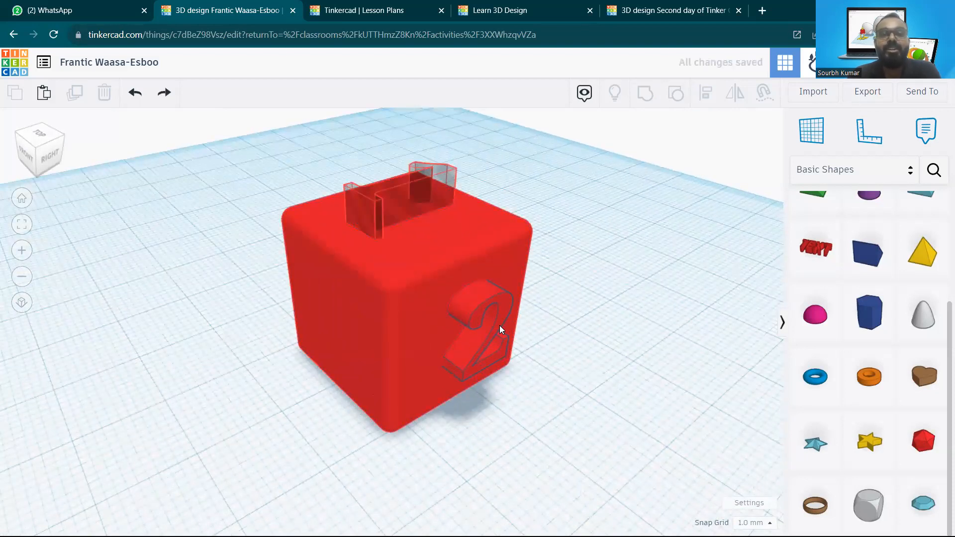
# Step: Try engraving the upright number 2 by making it a hole and grouping it with the box, and undo both changes
pyautogui.click(492, 314)
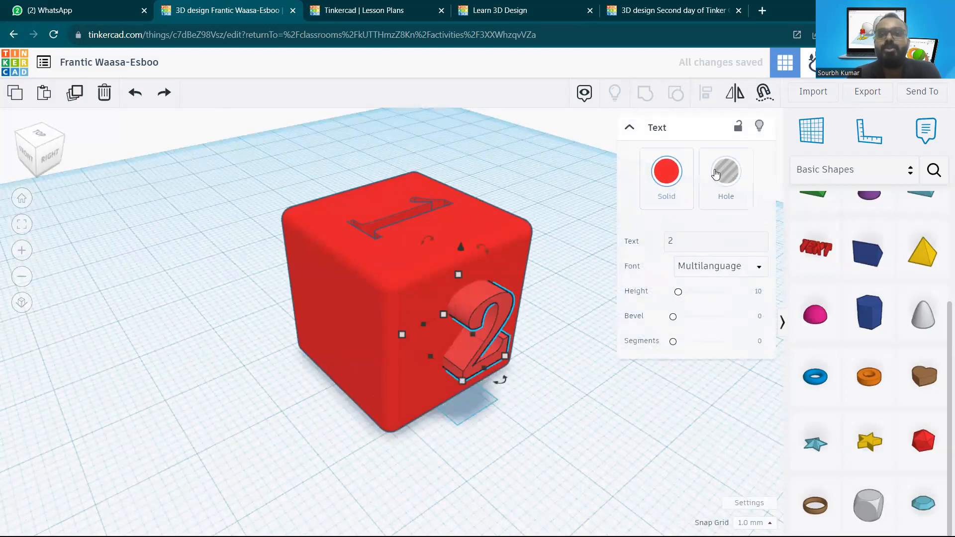
pyautogui.click(735, 165)
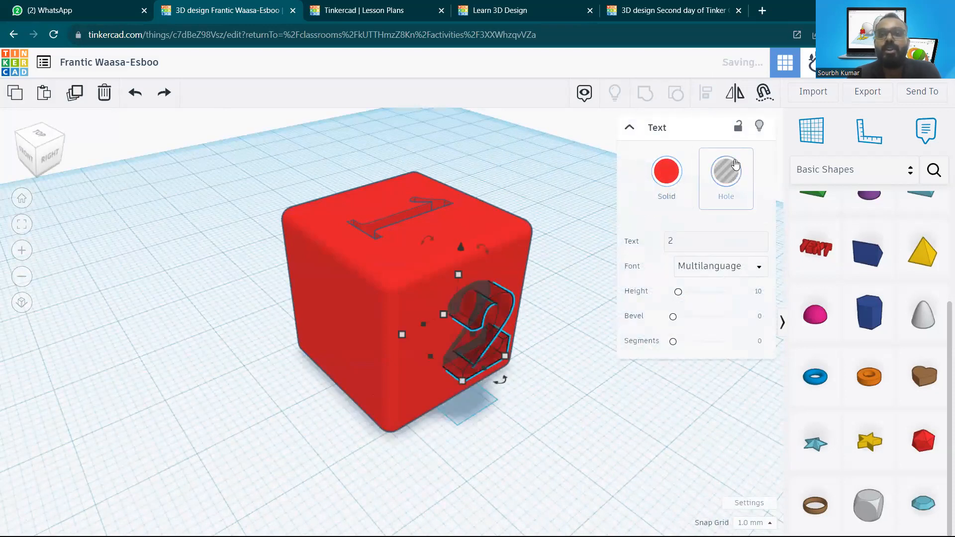
pyautogui.click(574, 259)
pyautogui.moveTo(565, 188); pyautogui.dragTo(217, 425)
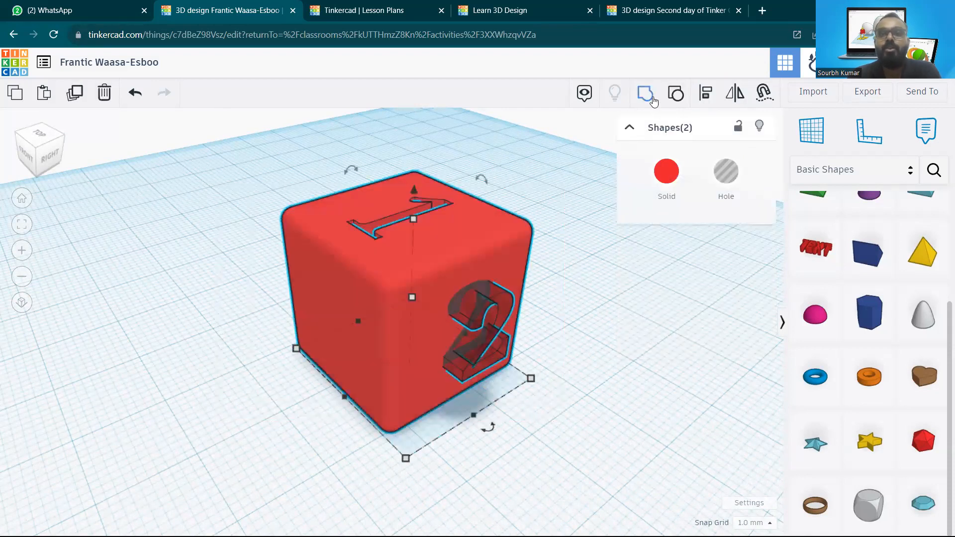
pyautogui.click(645, 93)
pyautogui.click(551, 316)
pyautogui.moveTo(552, 314); pyautogui.dragTo(403, 305, button='right')
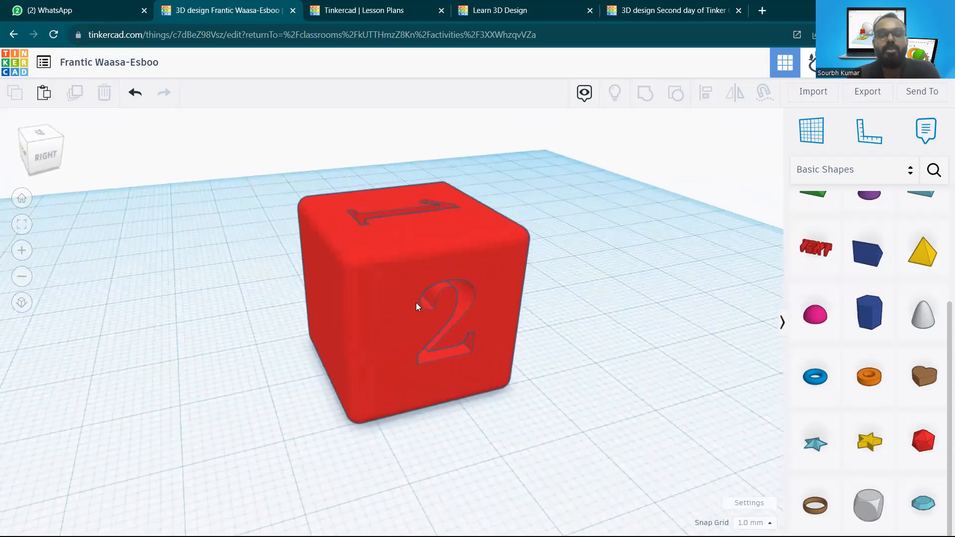
pyautogui.hotkey('ctrl', 'z')
pyautogui.hotkey('ctrl', 'z')
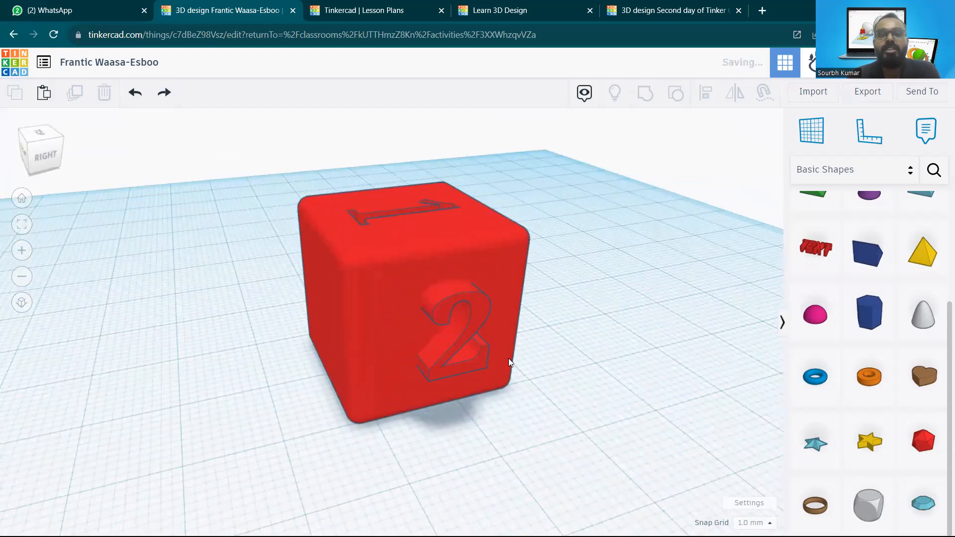
# Step: Rotate the number 2 a quarter turn within the plane of the box's right face
pyautogui.click(470, 302)
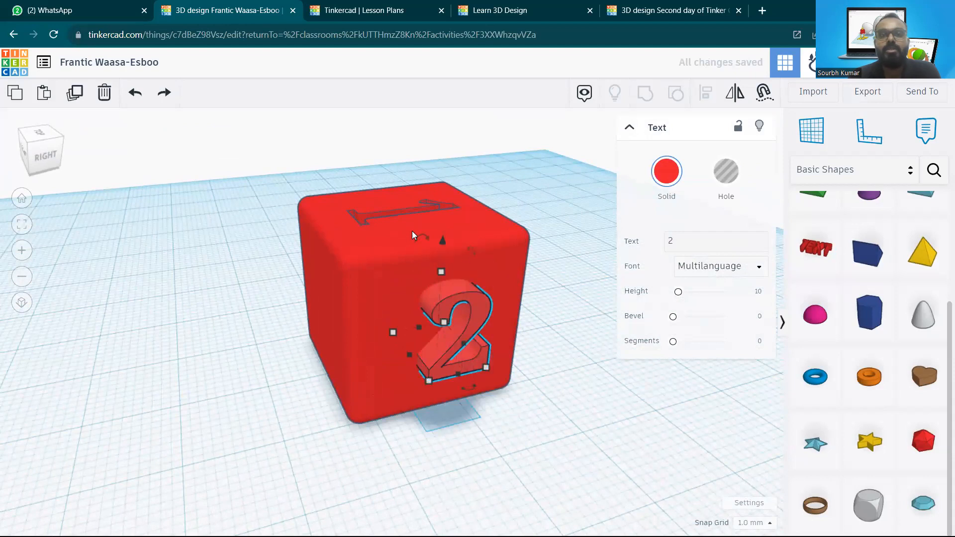
pyautogui.moveTo(420, 237); pyautogui.dragTo(539, 265)
pyautogui.moveTo(563, 342); pyautogui.dragTo(583, 337, button='right')
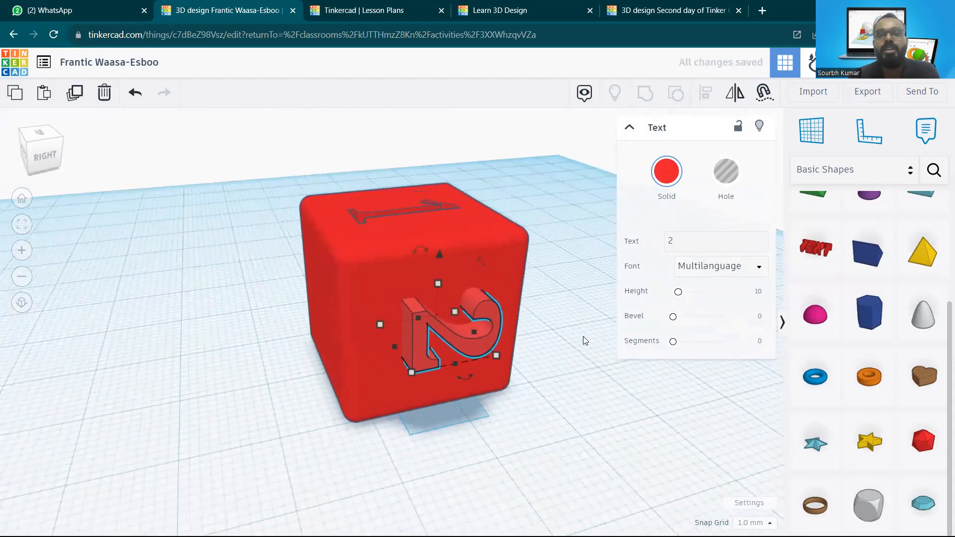
# Step: Make the rotated number 2 a hole and group it with the box to engrave it into the right face
pyautogui.click(721, 174)
pyautogui.click(575, 275)
pyautogui.moveTo(560, 174); pyautogui.dragTo(236, 442)
pyautogui.click(645, 93)
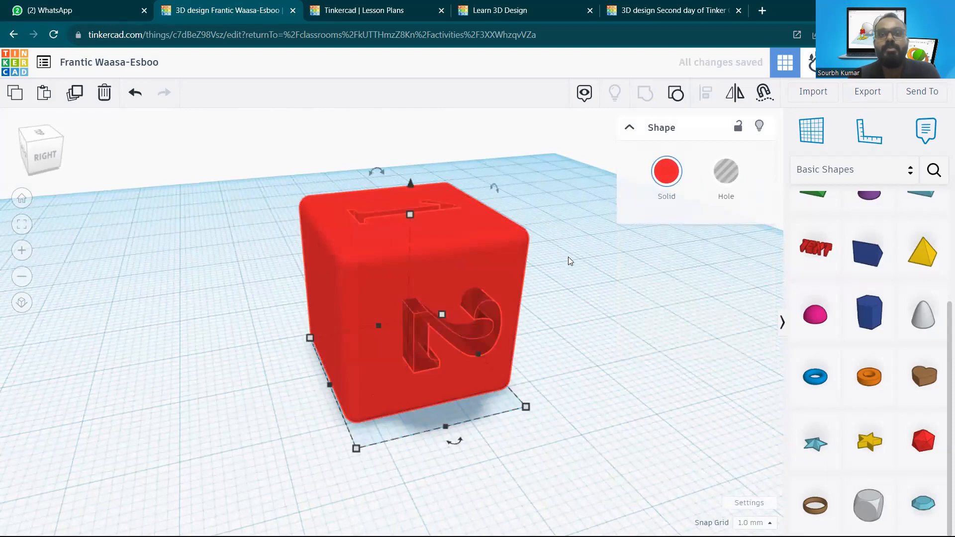
pyautogui.click(569, 260)
pyautogui.moveTo(571, 316); pyautogui.dragTo(400, 257, button='right')
pyautogui.moveTo(453, 313); pyautogui.dragTo(454, 246, button='right')
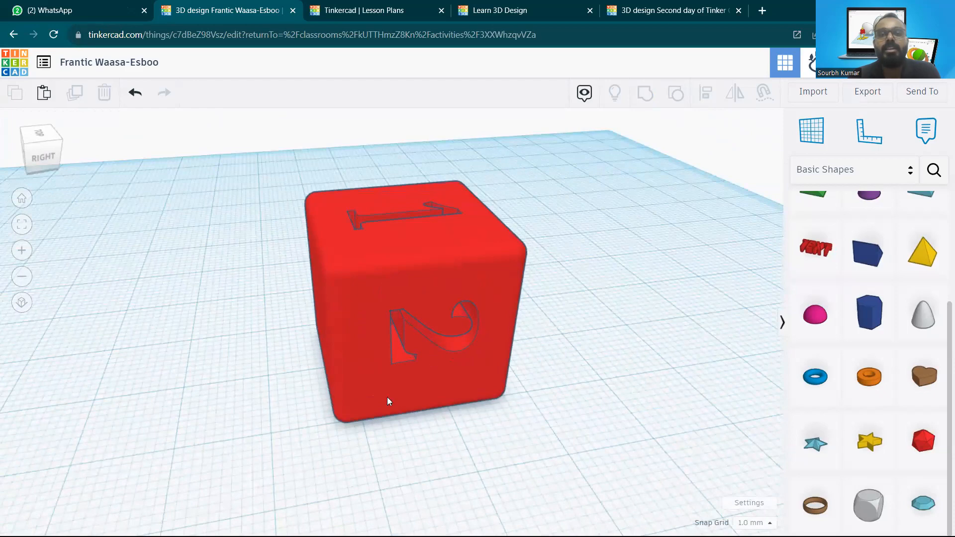
pyautogui.moveTo(416, 271); pyautogui.dragTo(442, 345, button='right')
pyautogui.scroll(-5, 442, 330)
pyautogui.moveTo(443, 327); pyautogui.dragTo(500, 395, button='right')
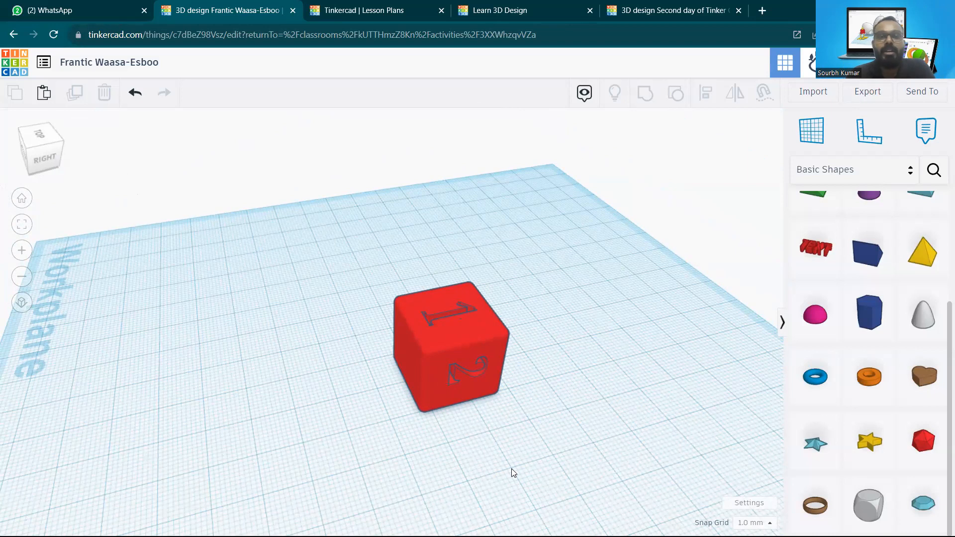
pyautogui.moveTo(427, 348); pyautogui.dragTo(425, 368, button='right')
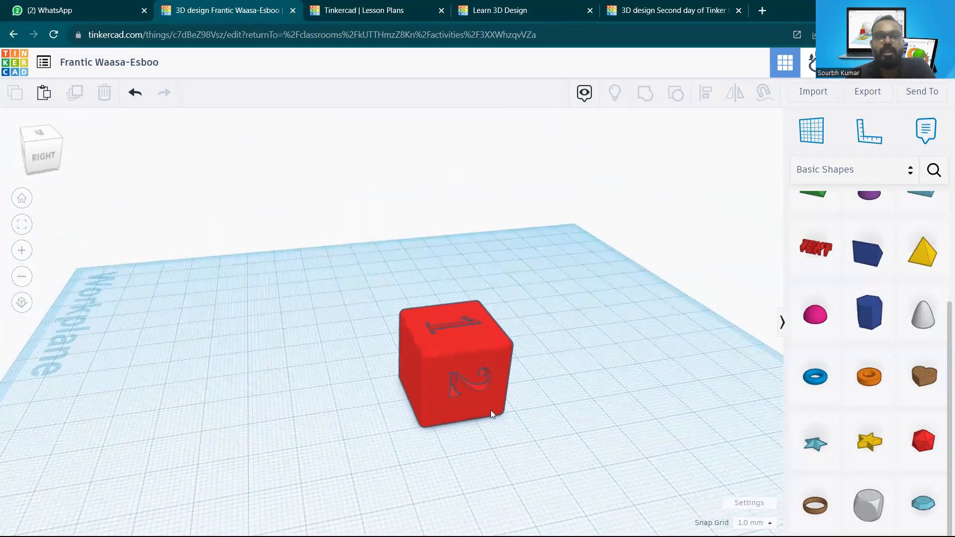
pyautogui.moveTo(494, 421); pyautogui.dragTo(487, 356, button='right')
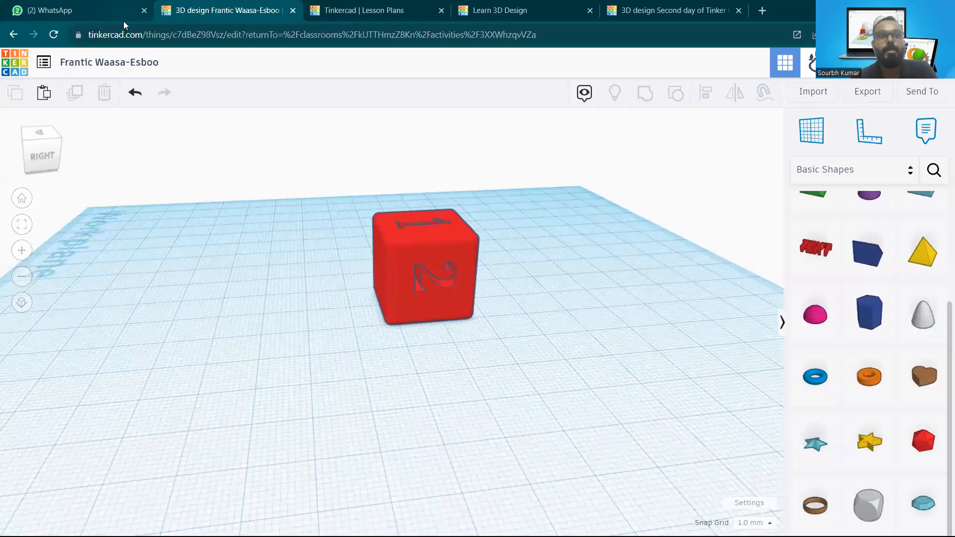
# Step: Leave the design for the tinkercad.com home page and open the class STEM Robotics & AI Classes for Teachers
pyautogui.moveTo(142, 35); pyautogui.dragTo(696, 74)
pyautogui.press('BackSpace')
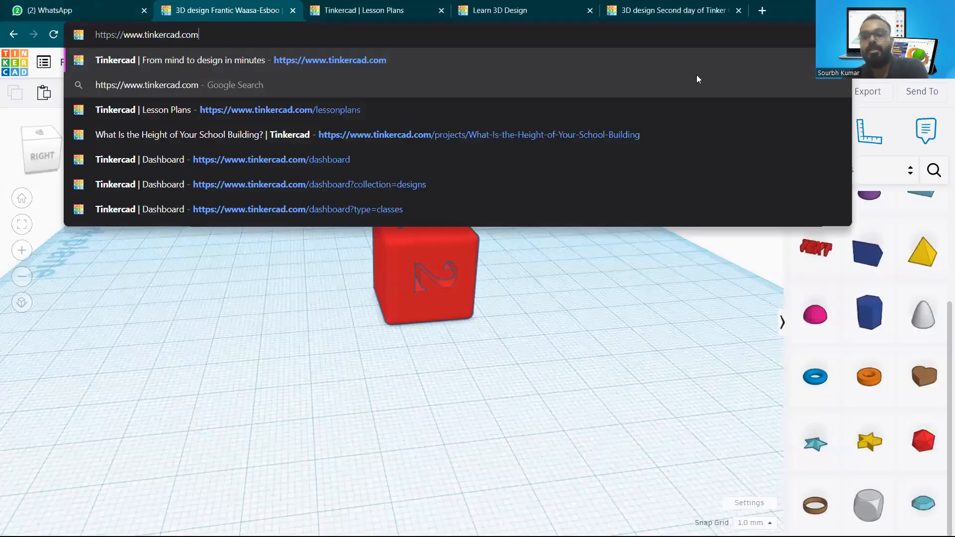
pyautogui.press('Return')
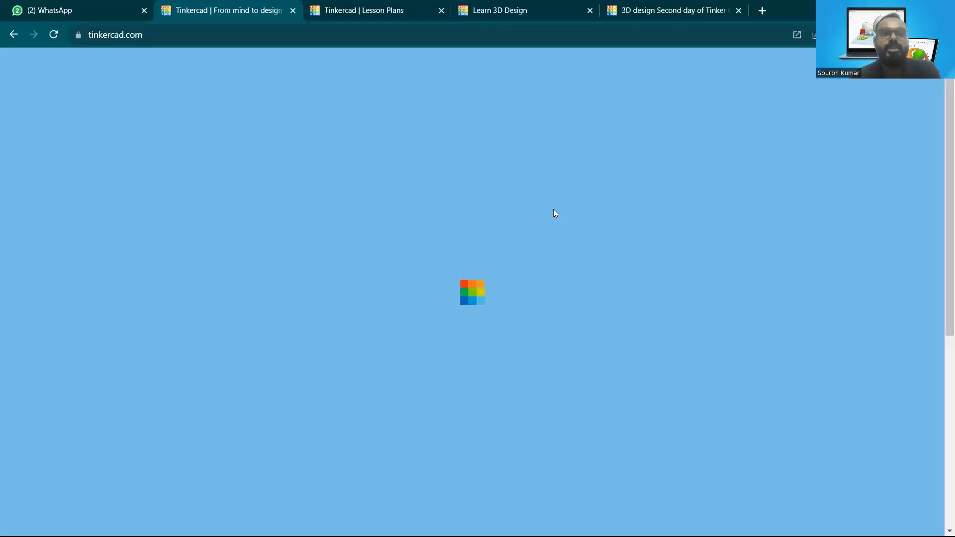
pyautogui.click(323, 433)
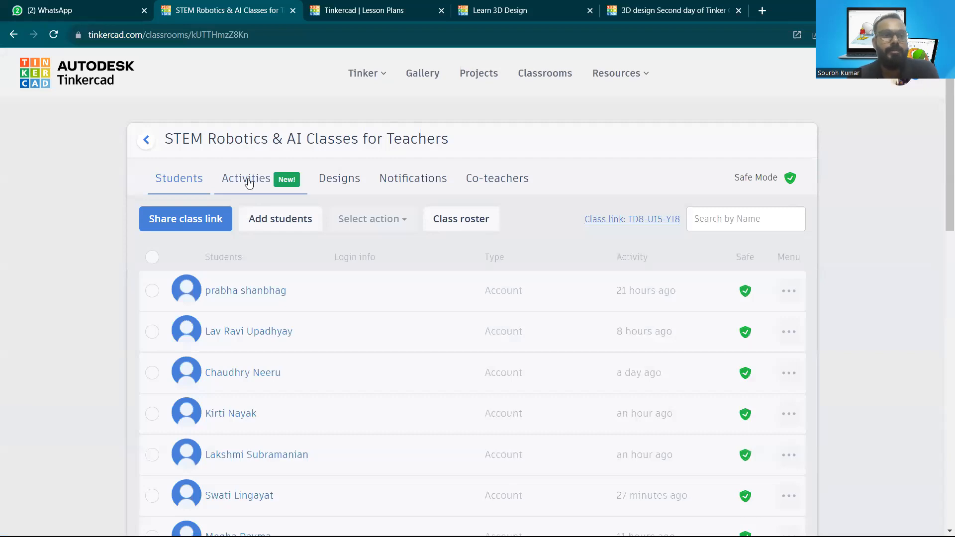
# Step: Open the class activity Our First design stuff and look through the submitted student designs
pyautogui.click(248, 182)
pyautogui.click(222, 314)
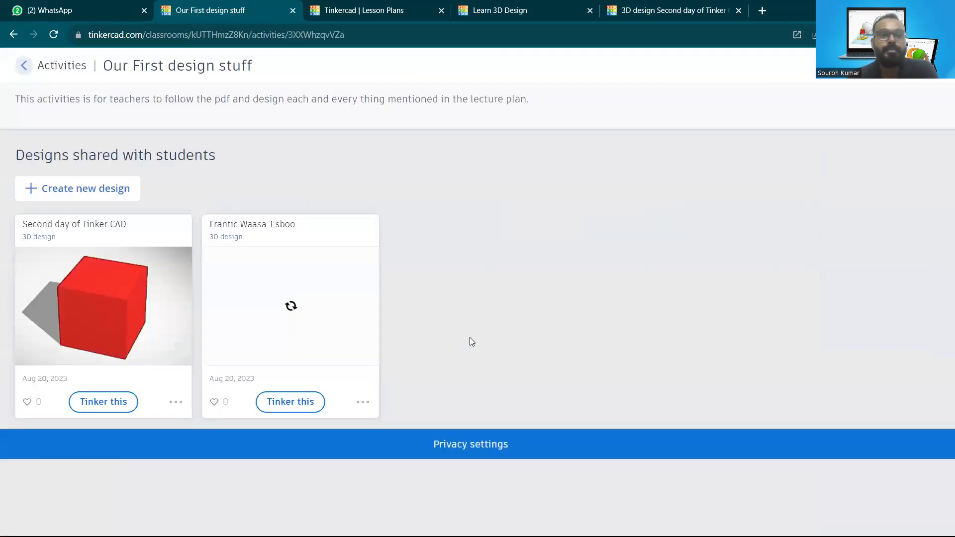
pyautogui.scroll(-5, 469, 334)
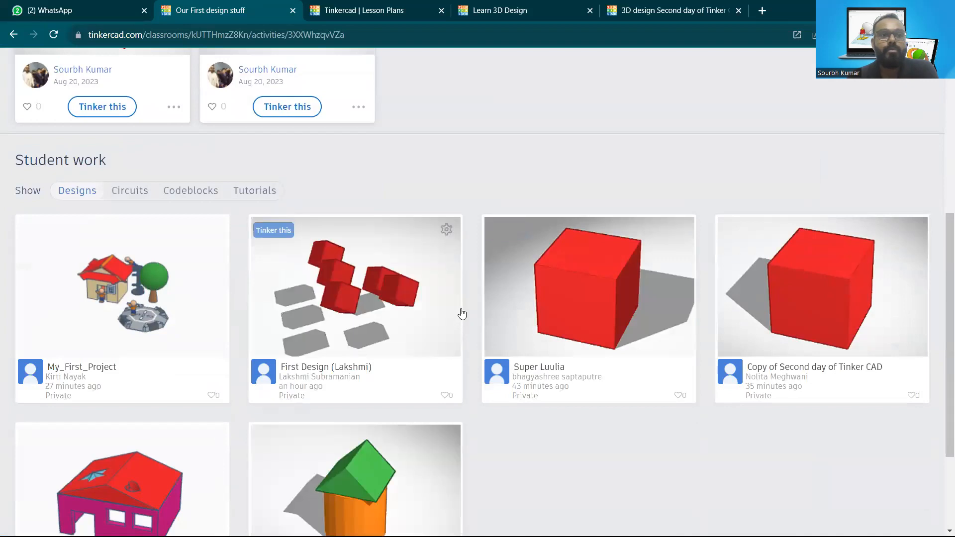
pyautogui.scroll(-3, 461, 314)
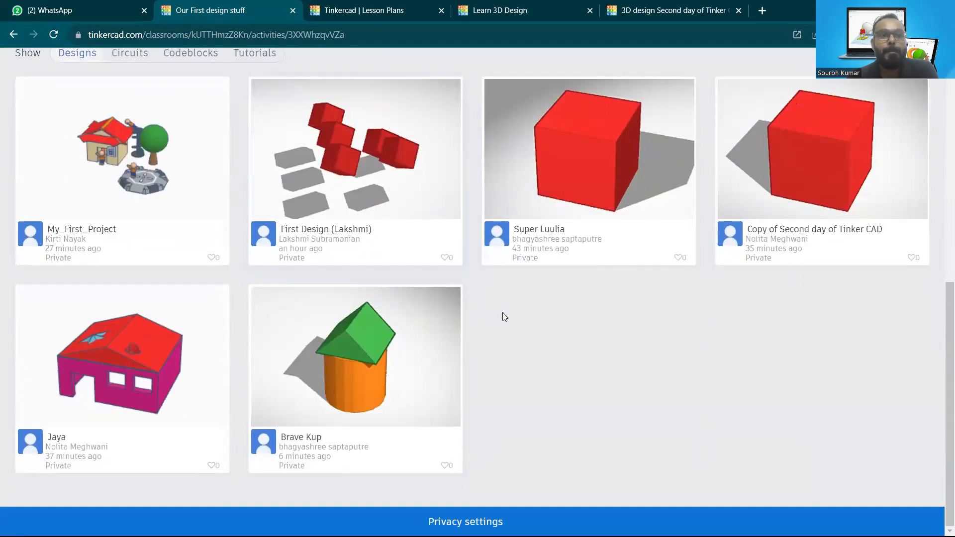
# Step: Open the student design Super Luulia in the 3D editor and inspect its red box from several angles
pyautogui.click(601, 181)
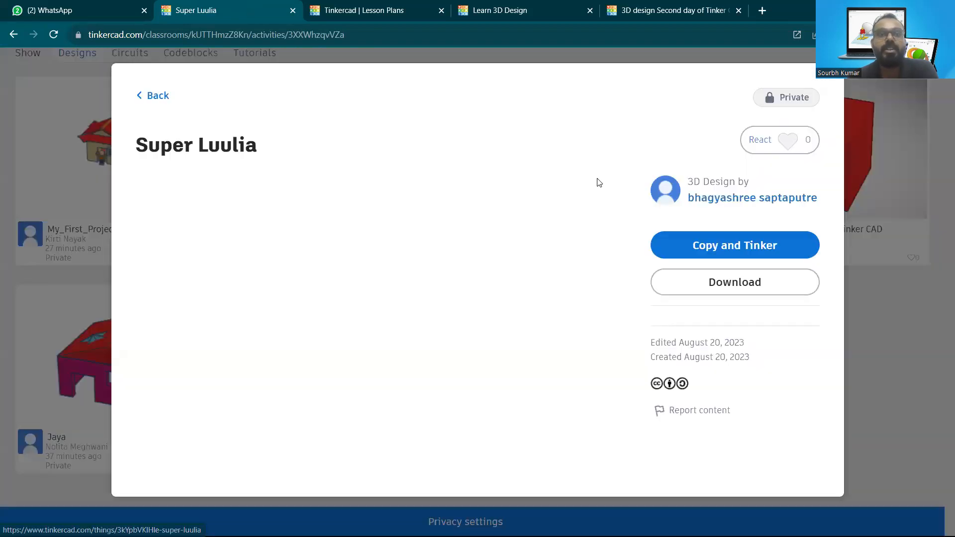
pyautogui.click(714, 247)
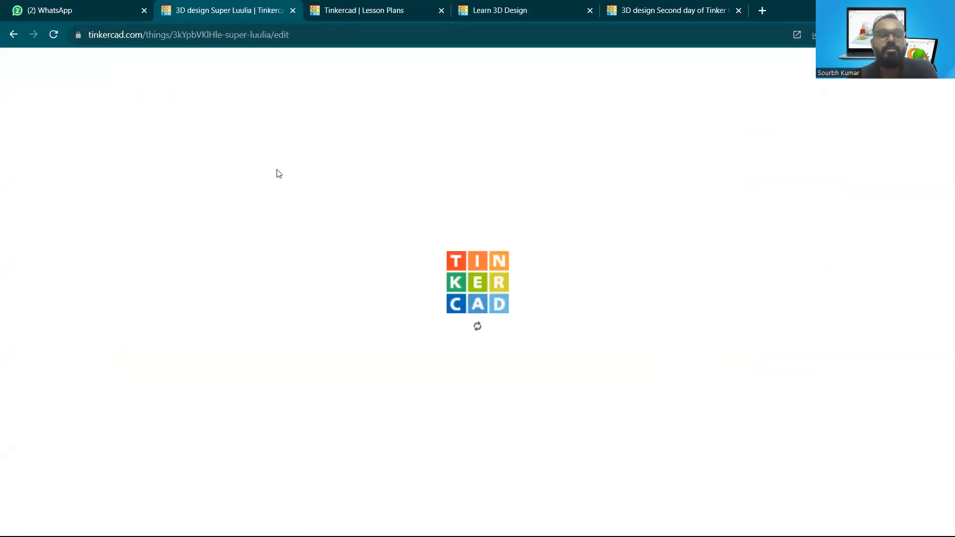
pyautogui.moveTo(356, 347); pyautogui.dragTo(497, 378, button='right')
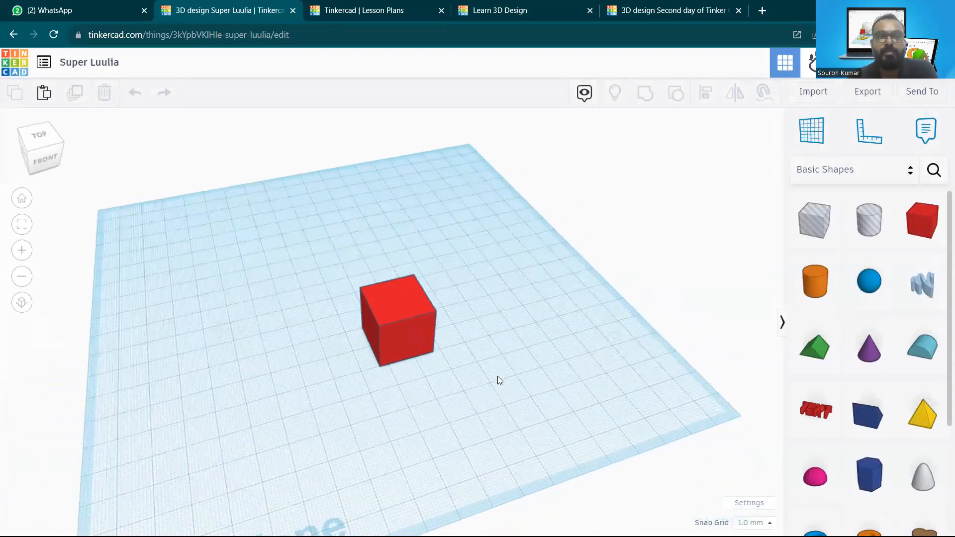
pyautogui.scroll(-4, 445, 342)
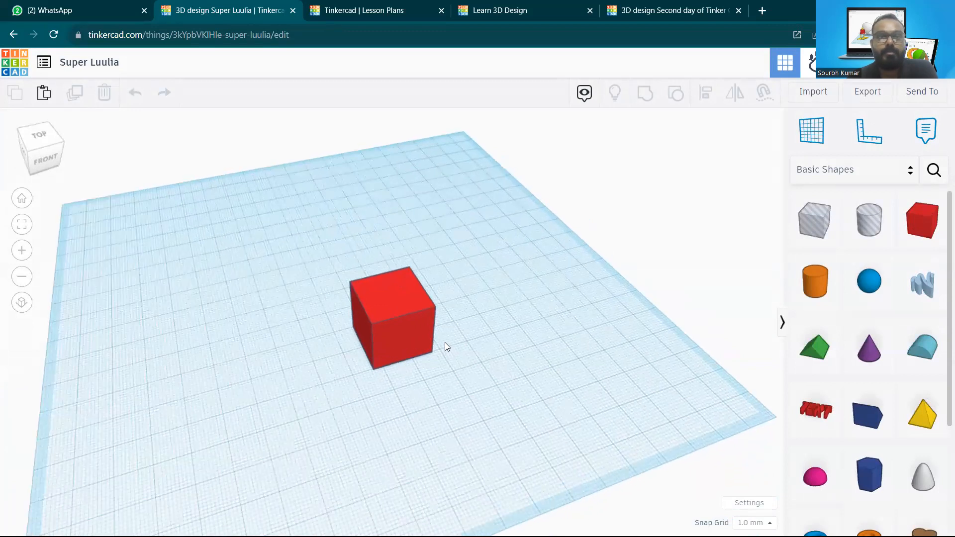
pyautogui.moveTo(427, 349); pyautogui.dragTo(384, 311, button='right')
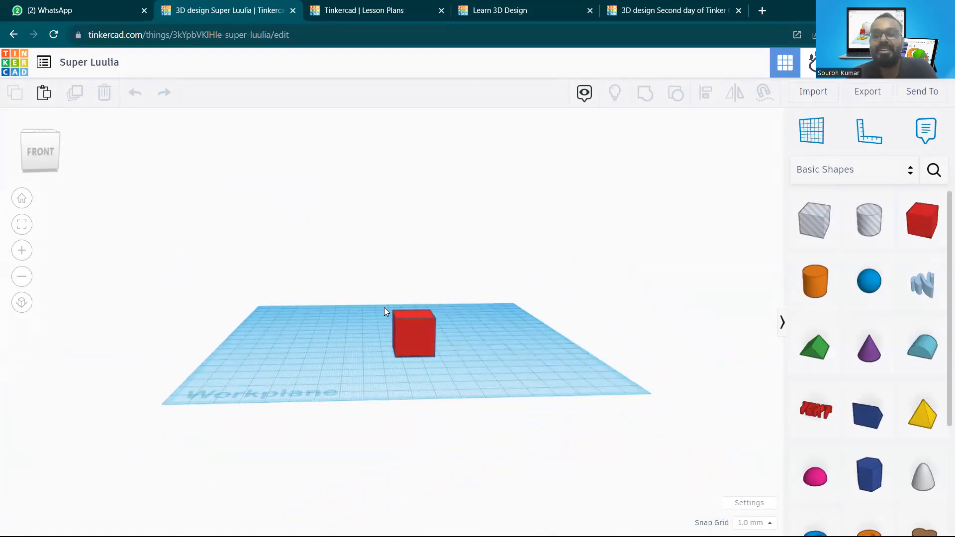
pyautogui.moveTo(411, 343)
pyautogui.mouseDown(button='right')
pyautogui.moveTo(393, 339)
pyautogui.moveTo(426, 375)
pyautogui.moveTo(426, 346)
pyautogui.mouseUp(button='right')
pyautogui.moveTo(377, 328)
pyautogui.mouseDown(button='right')
pyautogui.moveTo(460, 282)
pyautogui.moveTo(390, 310)
pyautogui.moveTo(380, 327)
pyautogui.mouseUp(button='right')
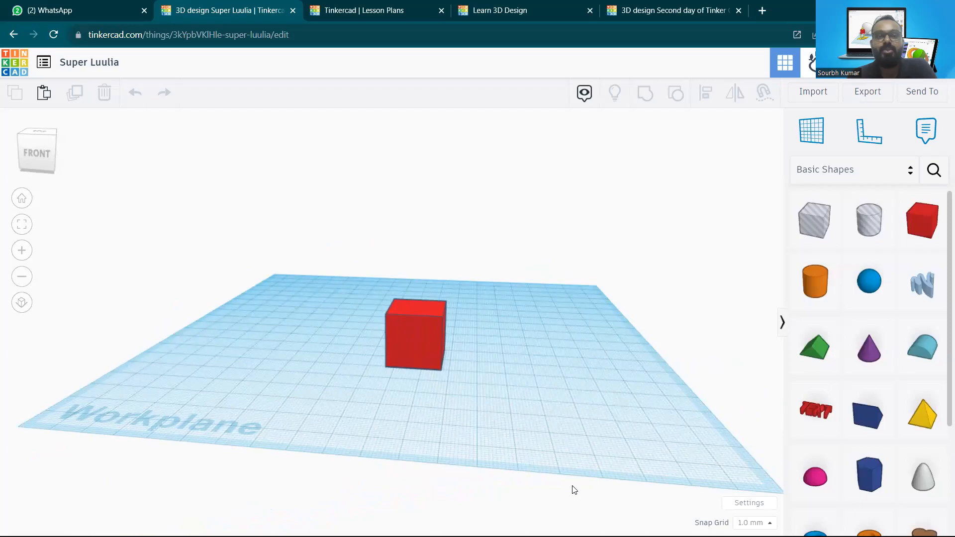